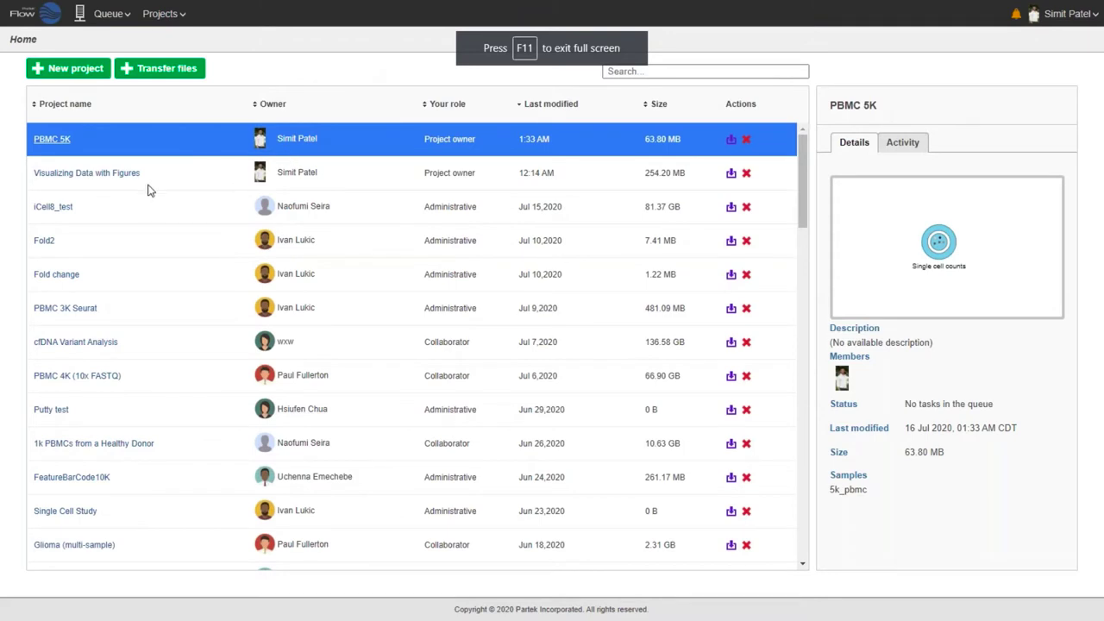
Preview the details of the cfDNA Variant Analysis project and the PBMC 4K (10x FASTQ) project
{"action": "left_click", "coordinate": [167, 350]}
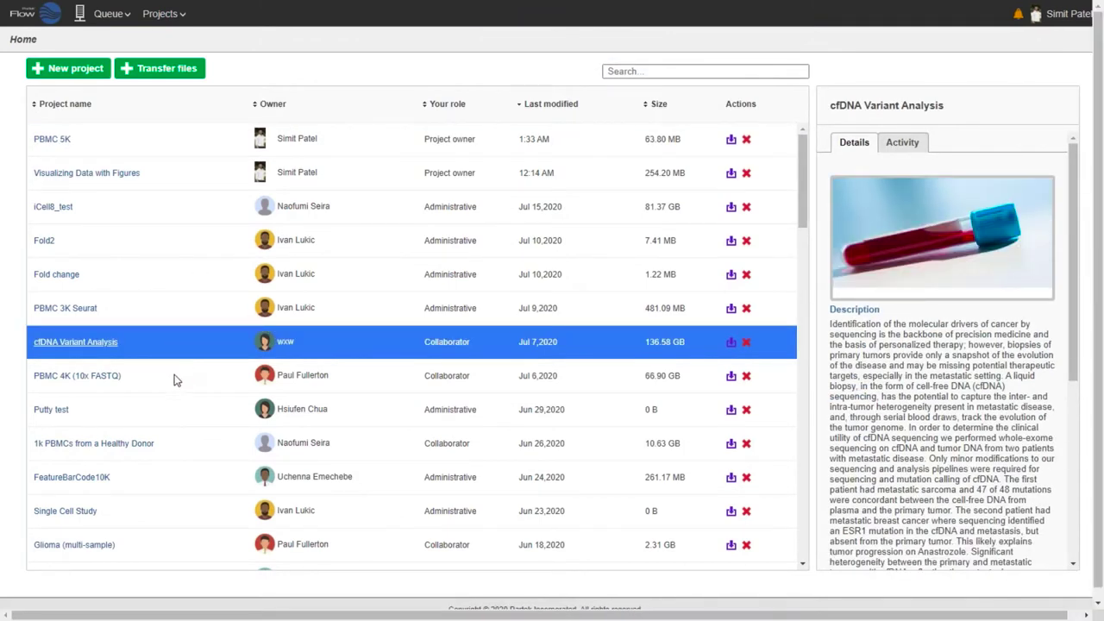
{"action": "left_click", "coordinate": [180, 386]}
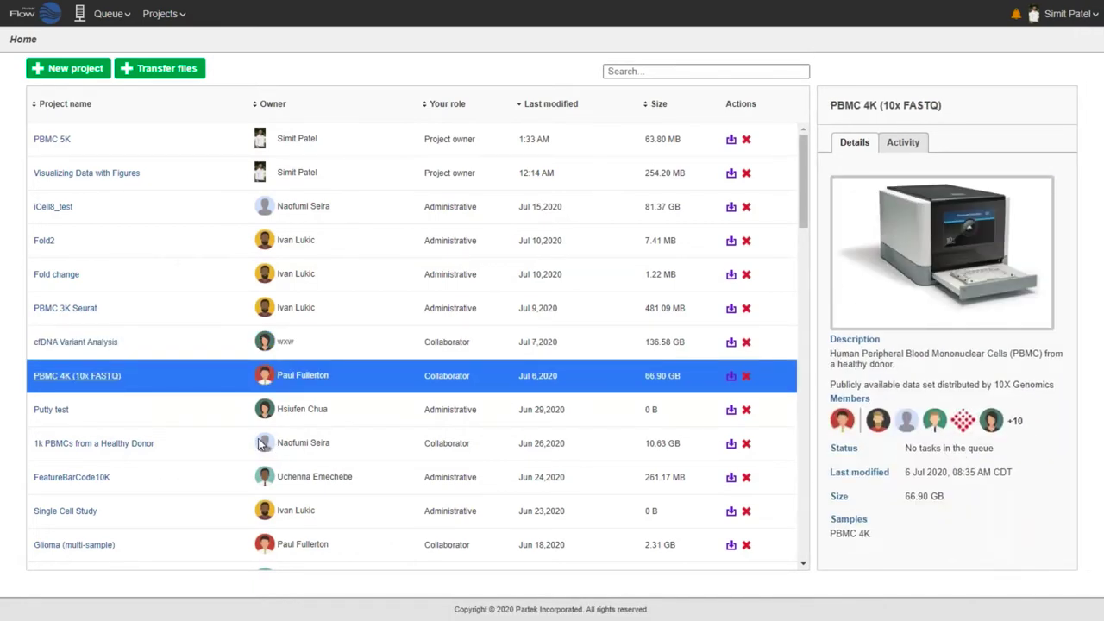
Open the online help documentation and look into its Tutorials section
{"action": "left_click", "coordinate": [1060, 21]}
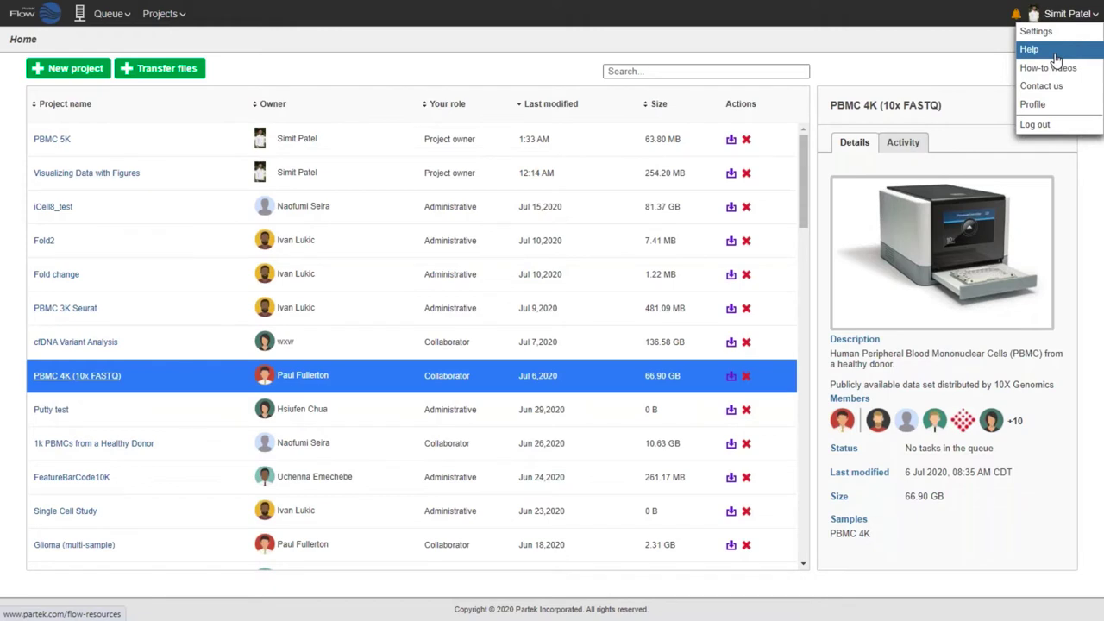
{"action": "left_click", "coordinate": [1055, 54]}
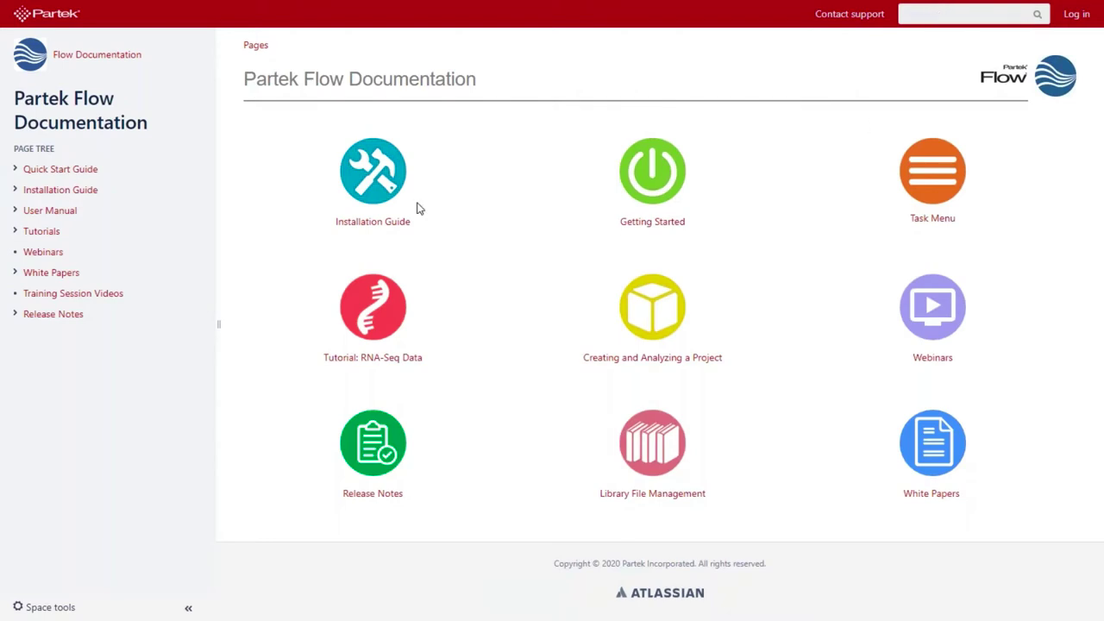
{"action": "left_click", "coordinate": [15, 231]}
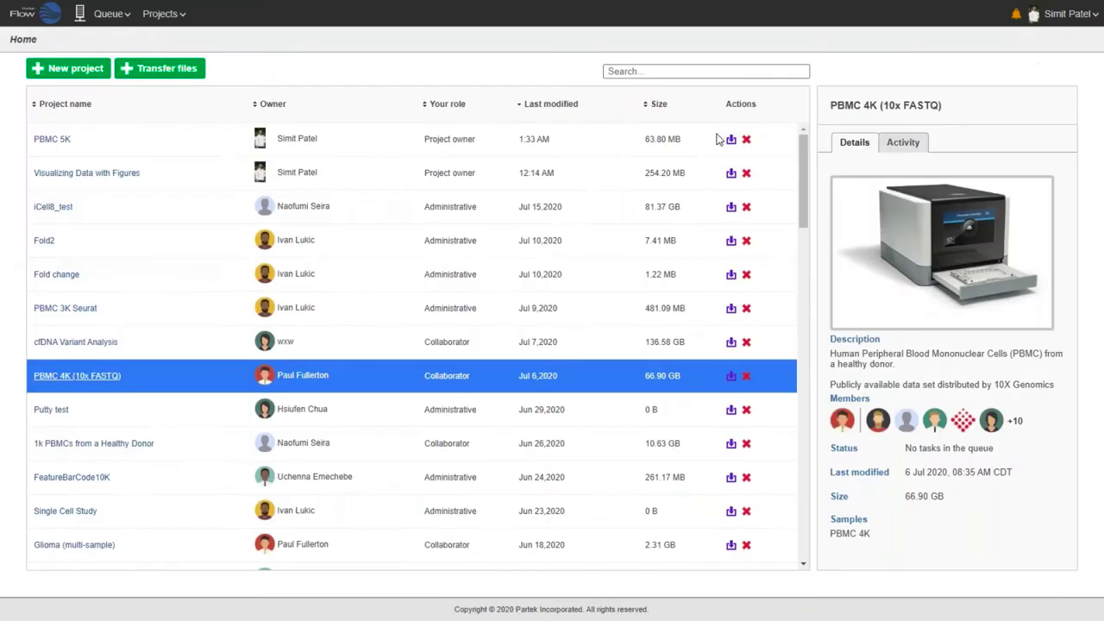
Browse the how-to video library, bringing up the Importing data, Downloading data and Exporting visualizations videos
{"action": "left_click", "coordinate": [1054, 17]}
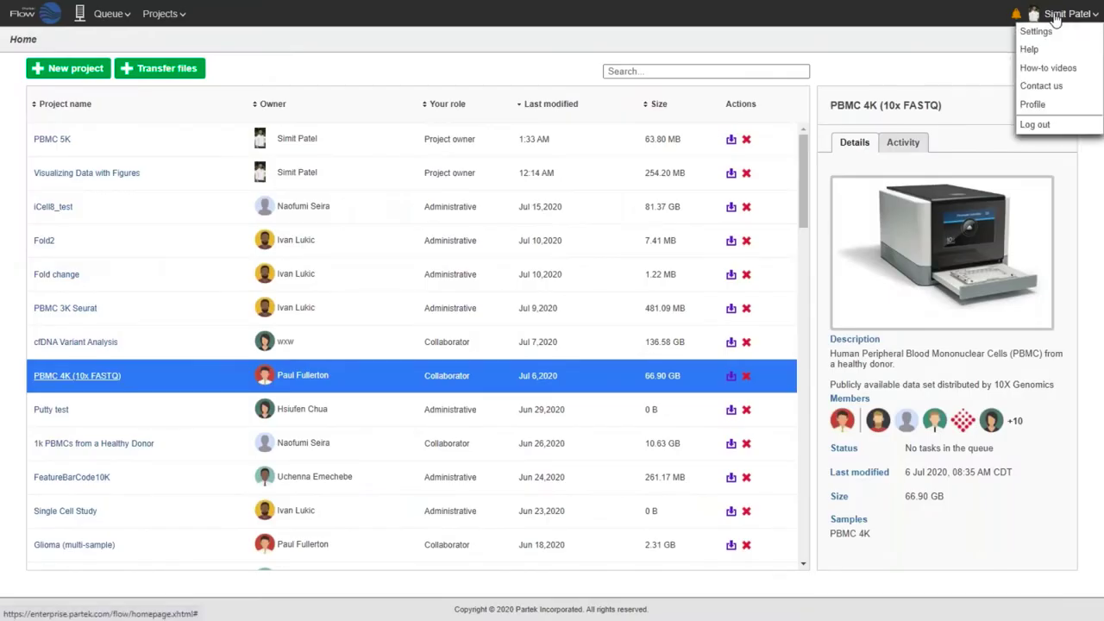
{"action": "left_click", "coordinate": [1079, 74]}
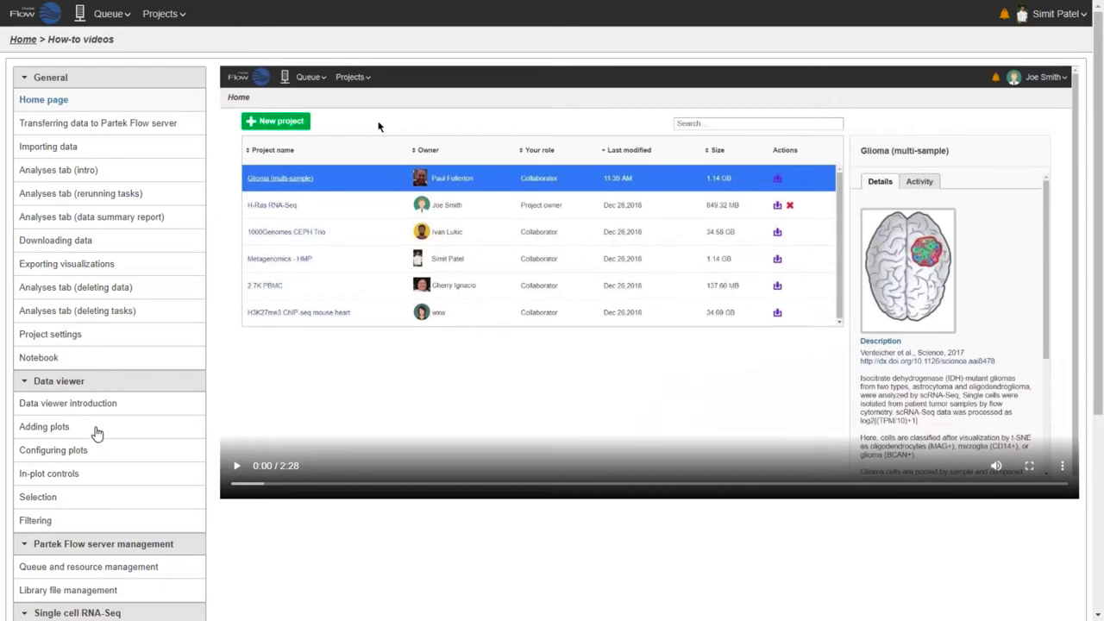
{"action": "left_click", "coordinate": [118, 155]}
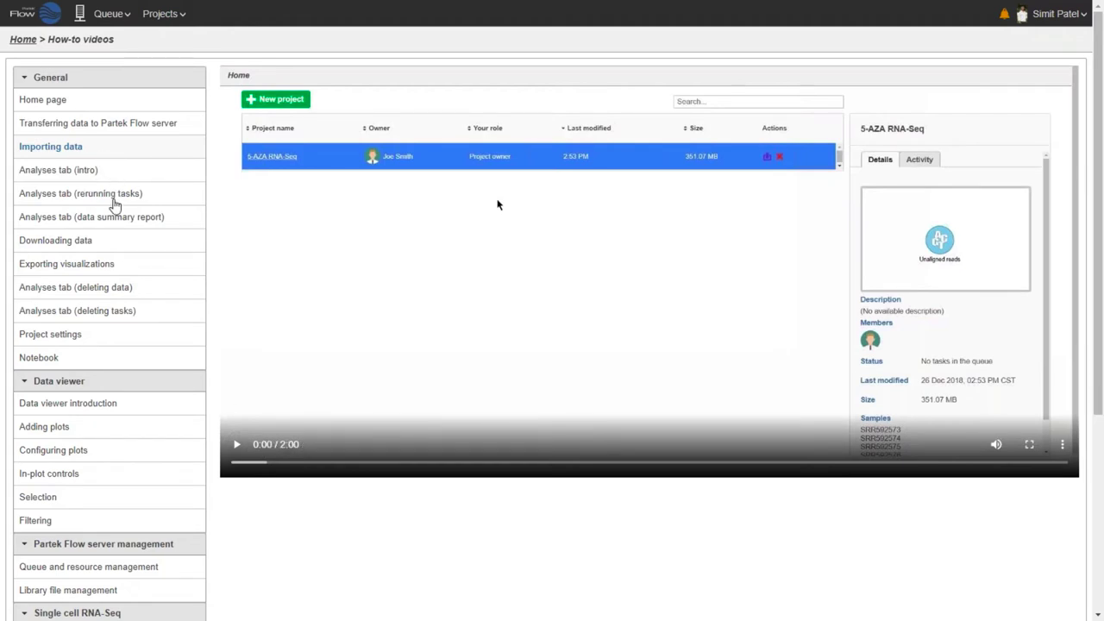
{"action": "left_click", "coordinate": [110, 243]}
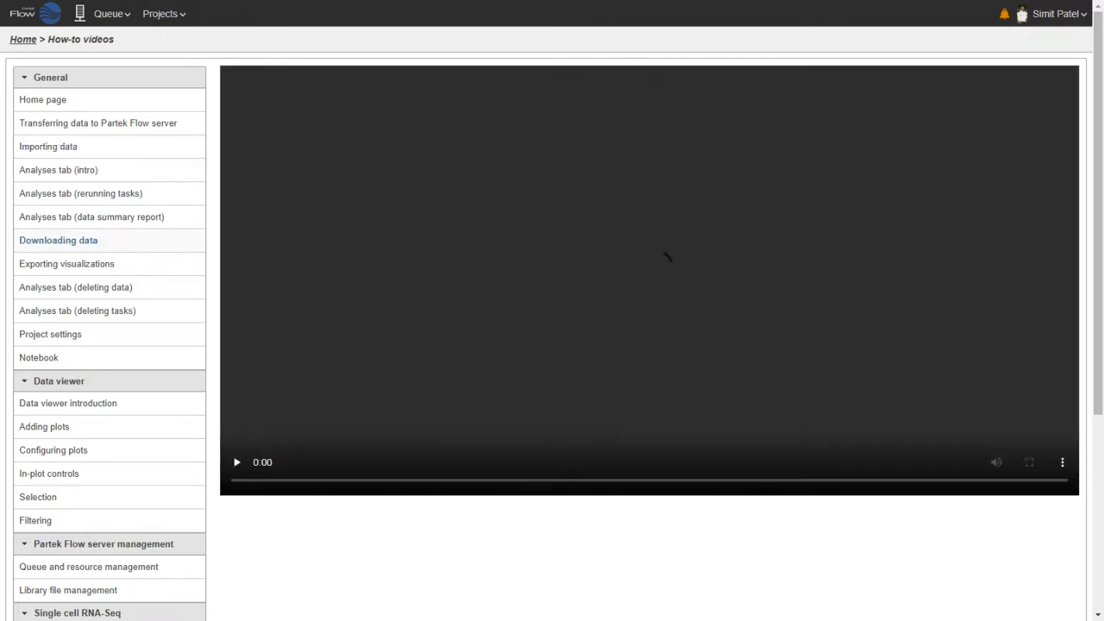
{"action": "left_click", "coordinate": [95, 267]}
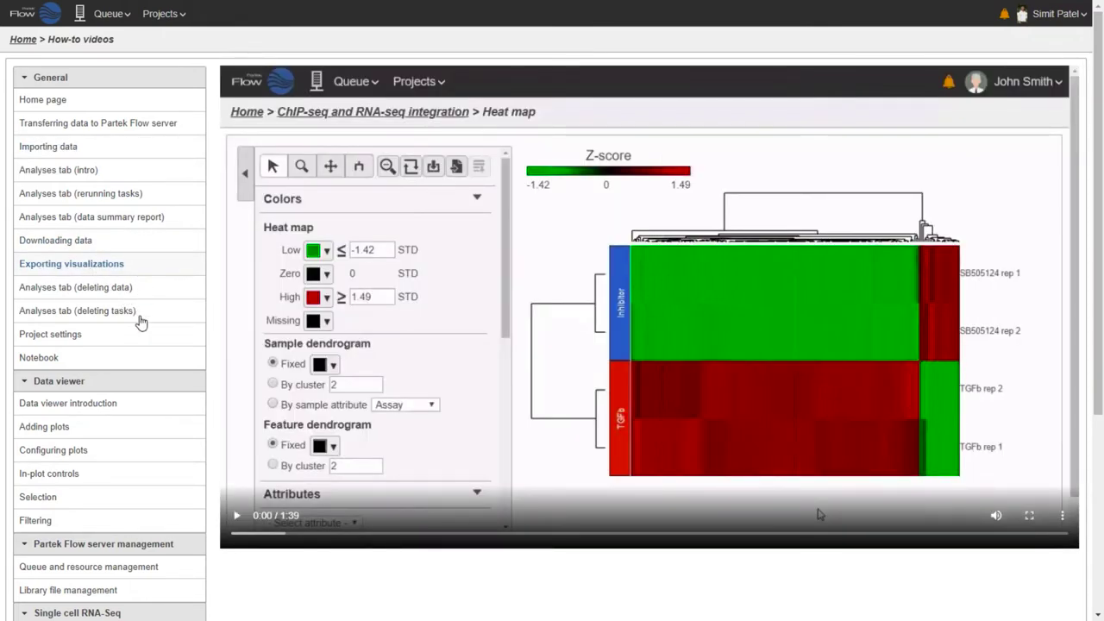
{"action": "scroll", "coordinate": [141, 327], "scroll_direction": "down", "scroll_amount": 3}
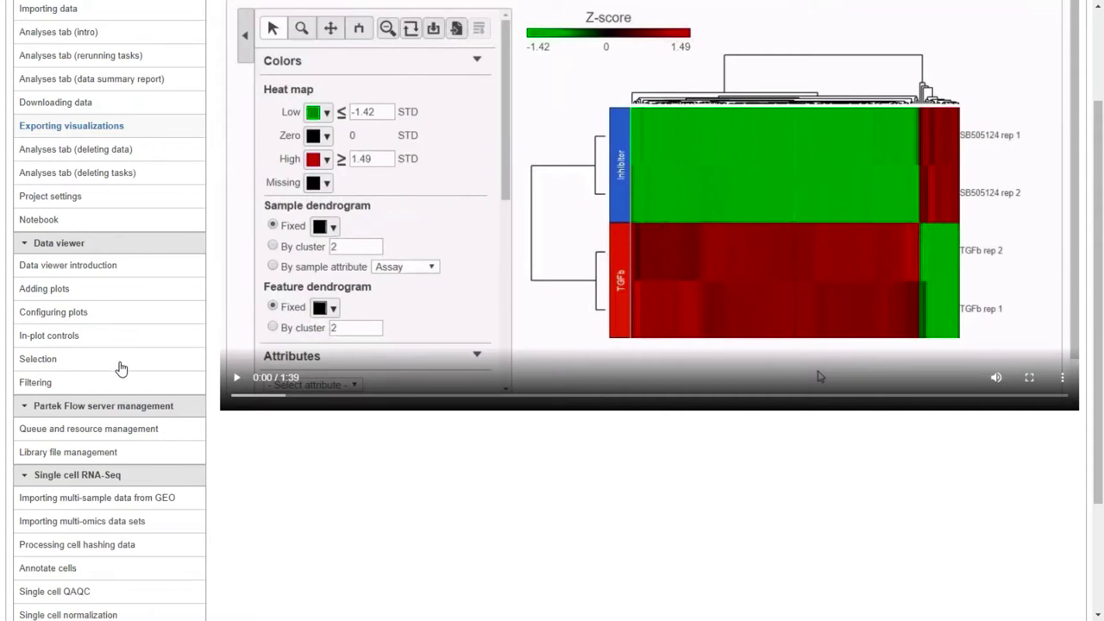
{"action": "scroll", "coordinate": [120, 369], "scroll_direction": "down", "scroll_amount": 3}
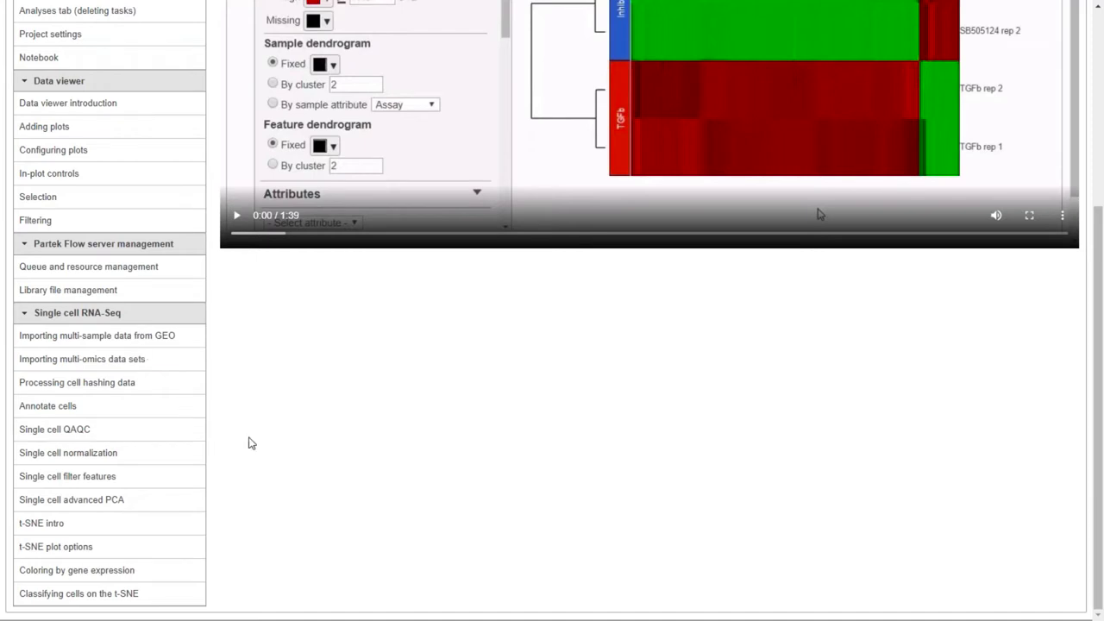
{"action": "scroll", "coordinate": [248, 443], "scroll_direction": "up", "scroll_amount": 5}
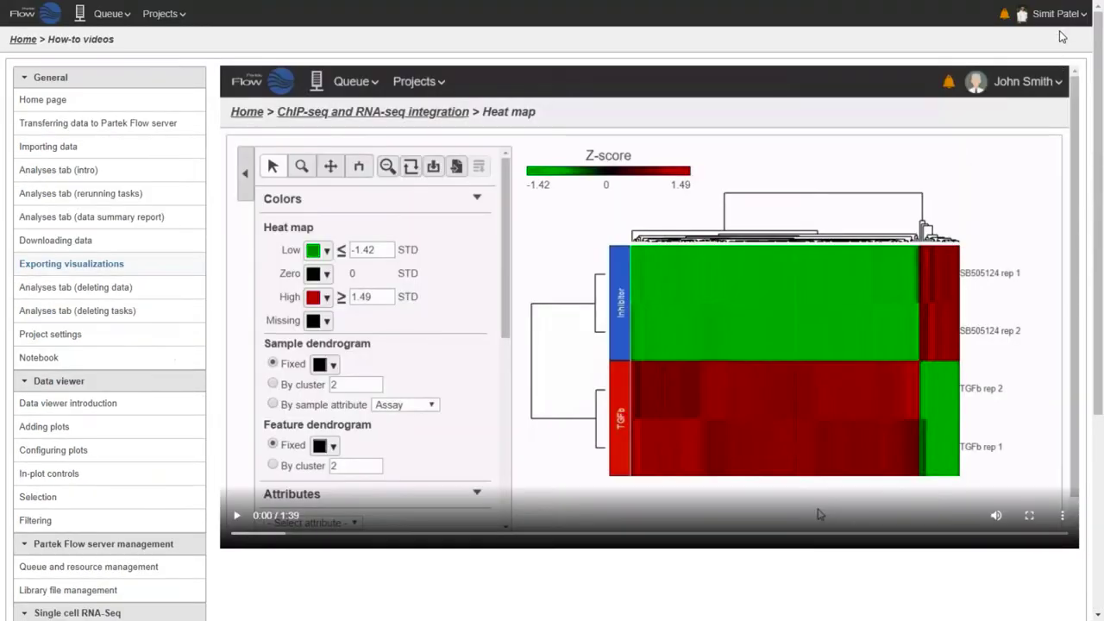
Open the support contact page and review its support ticket form
{"action": "left_click", "coordinate": [1057, 16]}
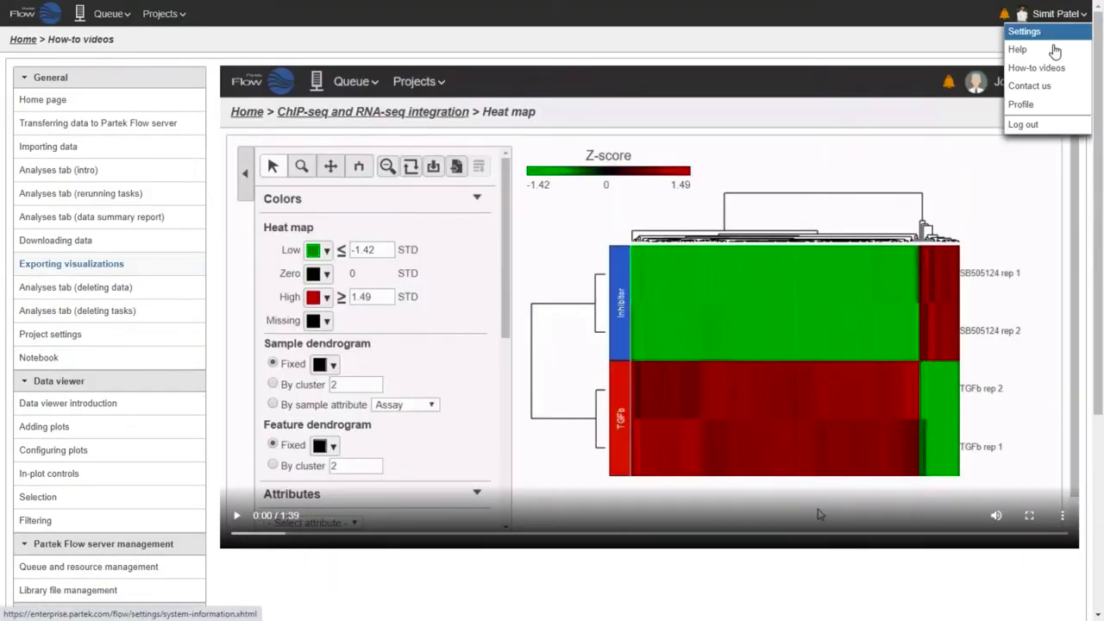
{"action": "left_click", "coordinate": [1030, 86]}
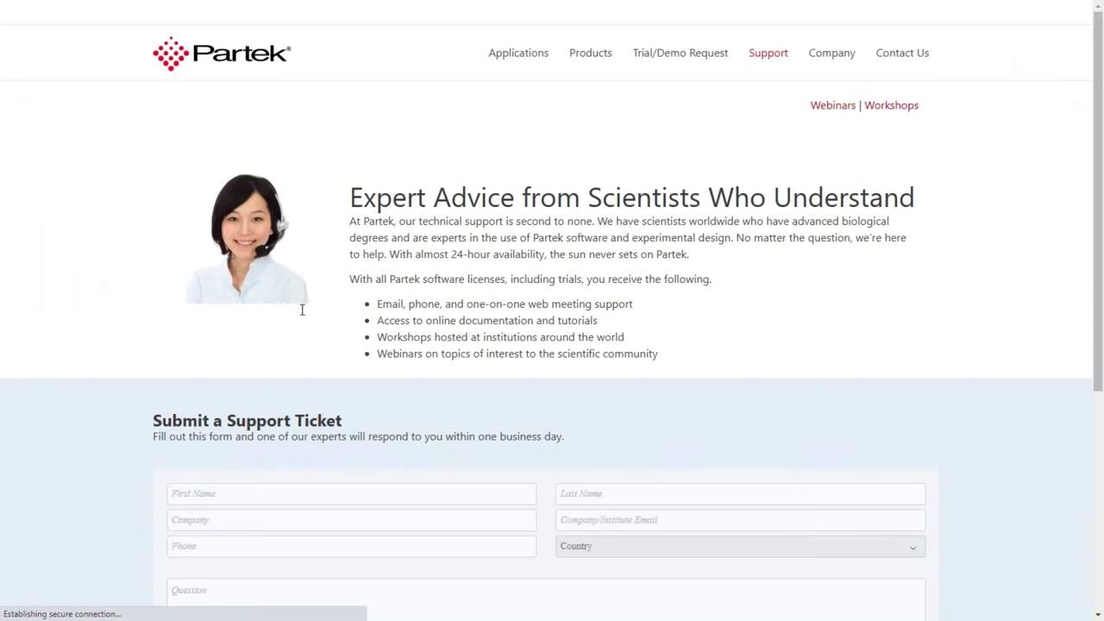
{"action": "scroll", "coordinate": [477, 421], "scroll_direction": "down", "scroll_amount": 3}
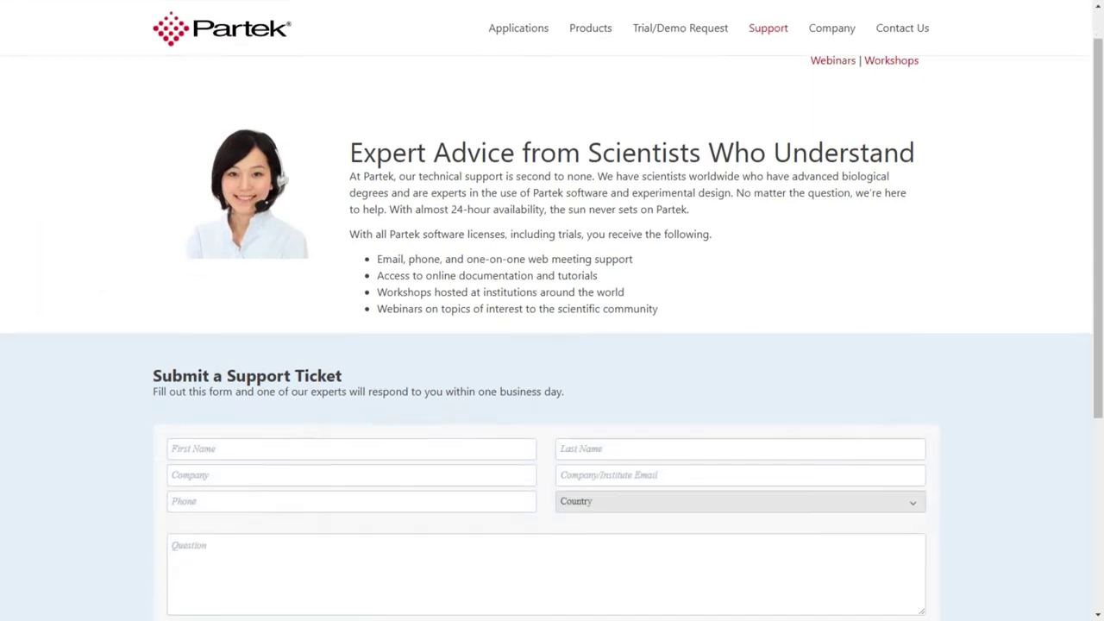
{"action": "scroll", "coordinate": [477, 421], "scroll_direction": "up", "scroll_amount": 2}
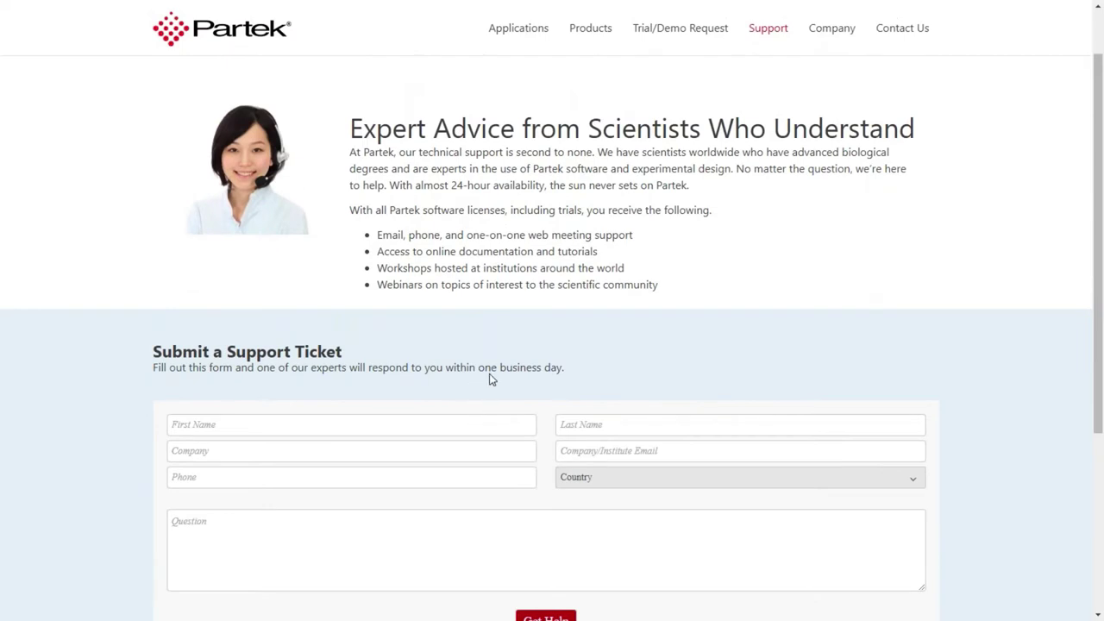
{"action": "scroll", "coordinate": [634, 321], "scroll_direction": "up", "scroll_amount": 1}
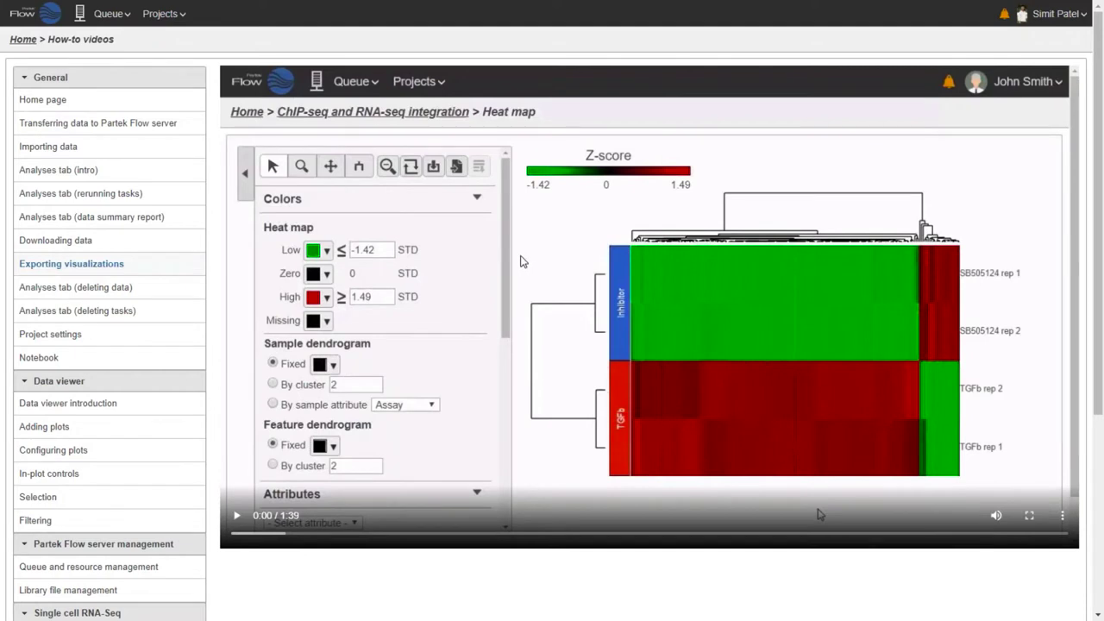
Open the PBMC 5K project and run Single cell QA/QC on the Single cell counts data node
{"action": "left_click", "coordinate": [183, 17]}
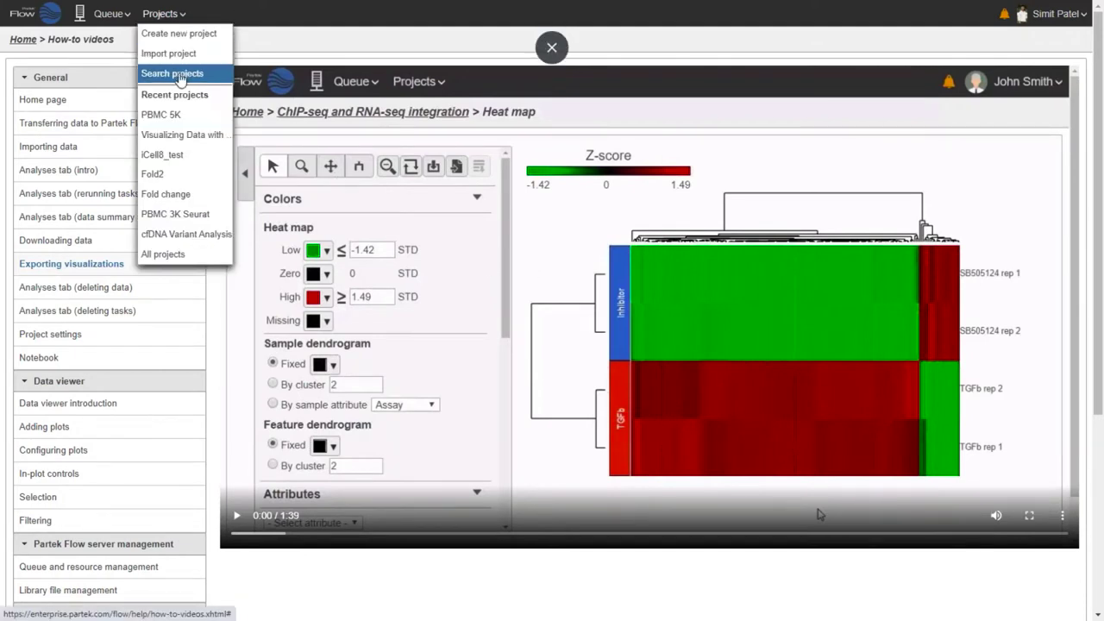
{"action": "left_click", "coordinate": [200, 118]}
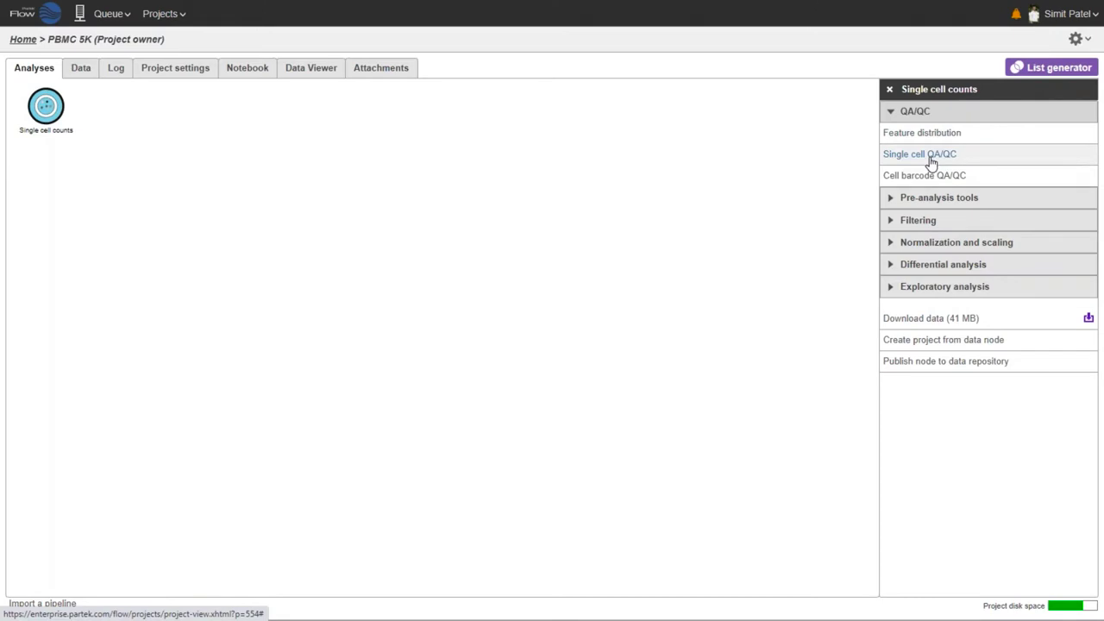
{"action": "left_click", "coordinate": [929, 164]}
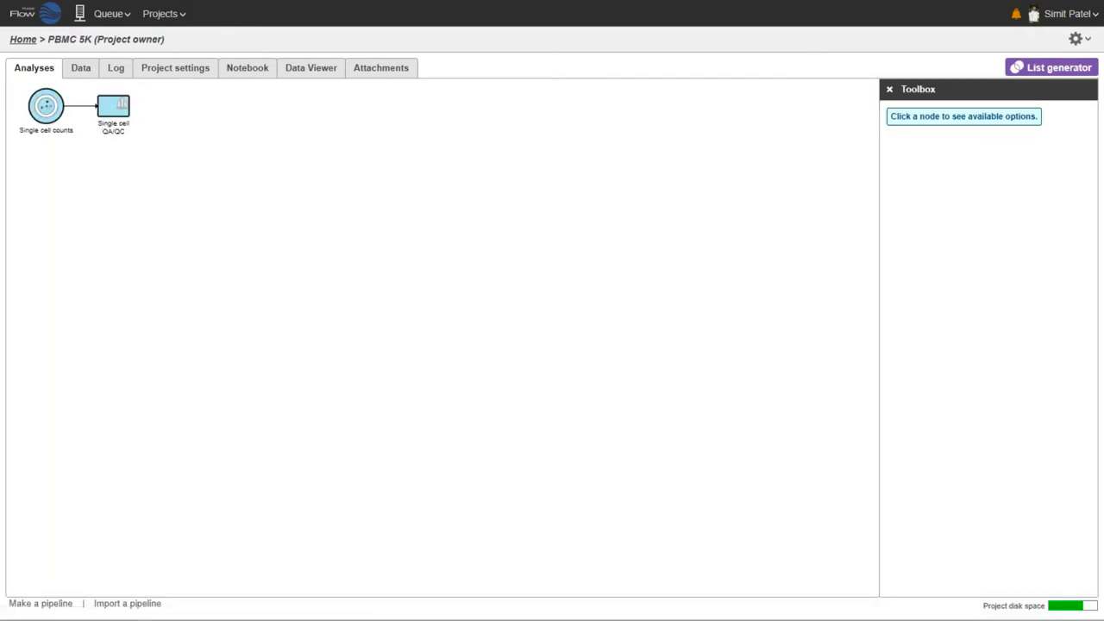
Open the task report of the Single cell QA/QC task
{"action": "left_click", "coordinate": [121, 115]}
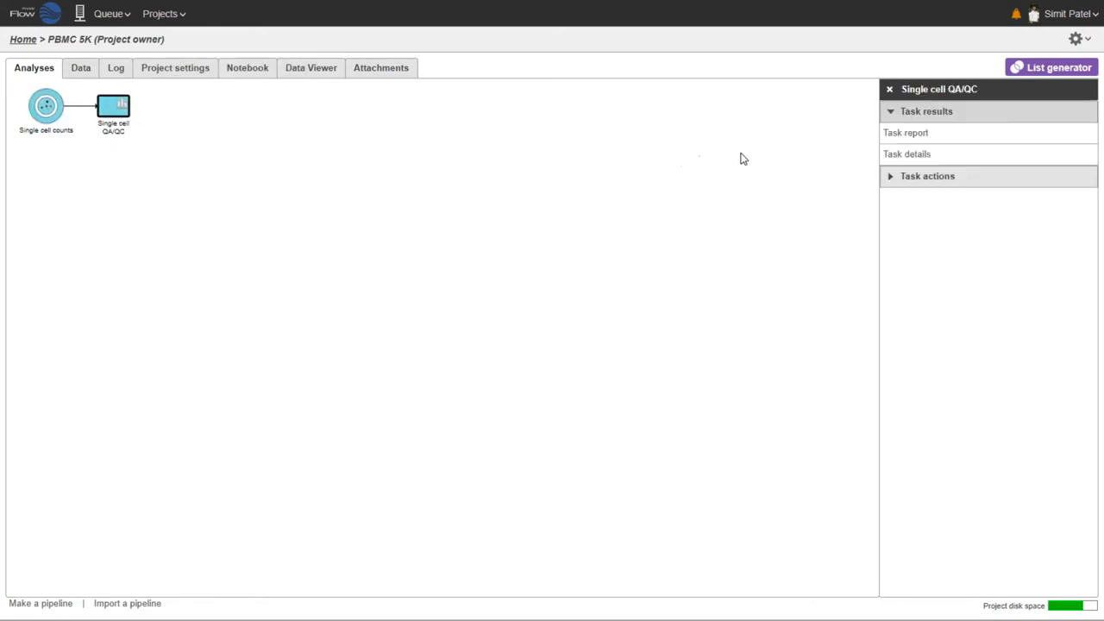
{"action": "left_click", "coordinate": [925, 140]}
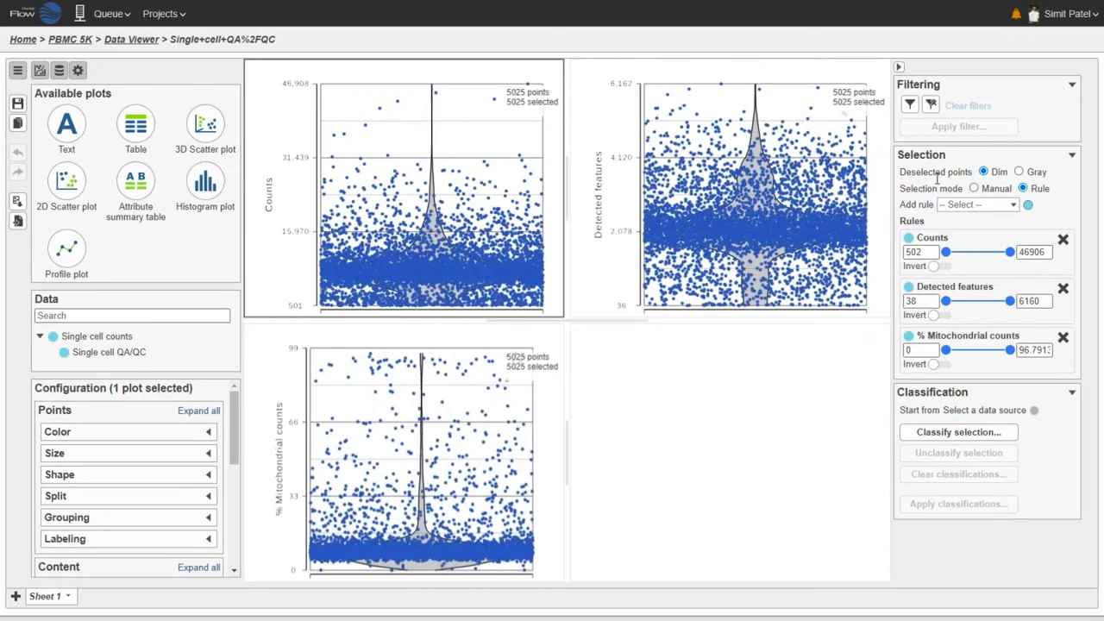
Switch the selection mode to Manual and make the Counts violin plot the active plot
{"action": "left_click", "coordinate": [1070, 25]}
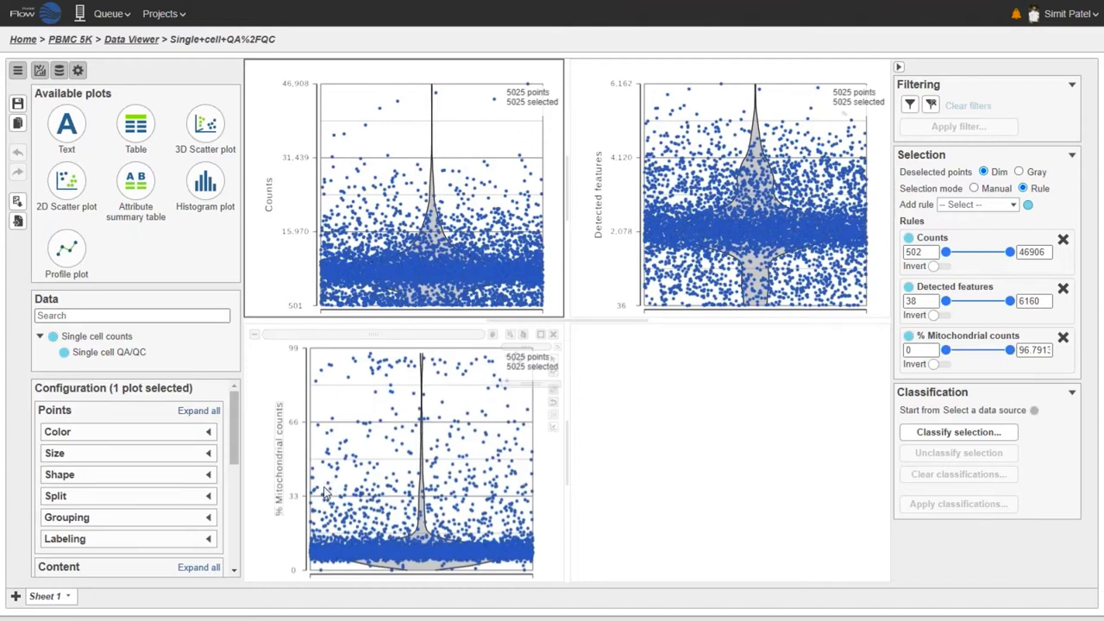
{"action": "left_click", "coordinate": [269, 408]}
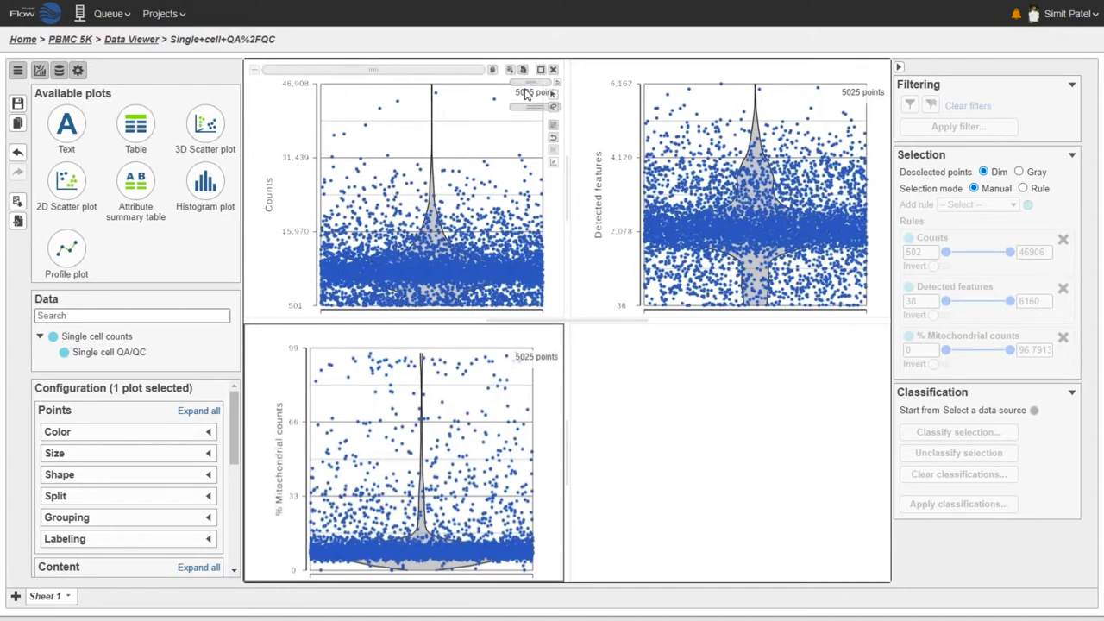
{"action": "left_click_drag", "start_coordinate": [532, 108], "coordinate": [513, 151]}
{"action": "left_click", "coordinate": [250, 151]}
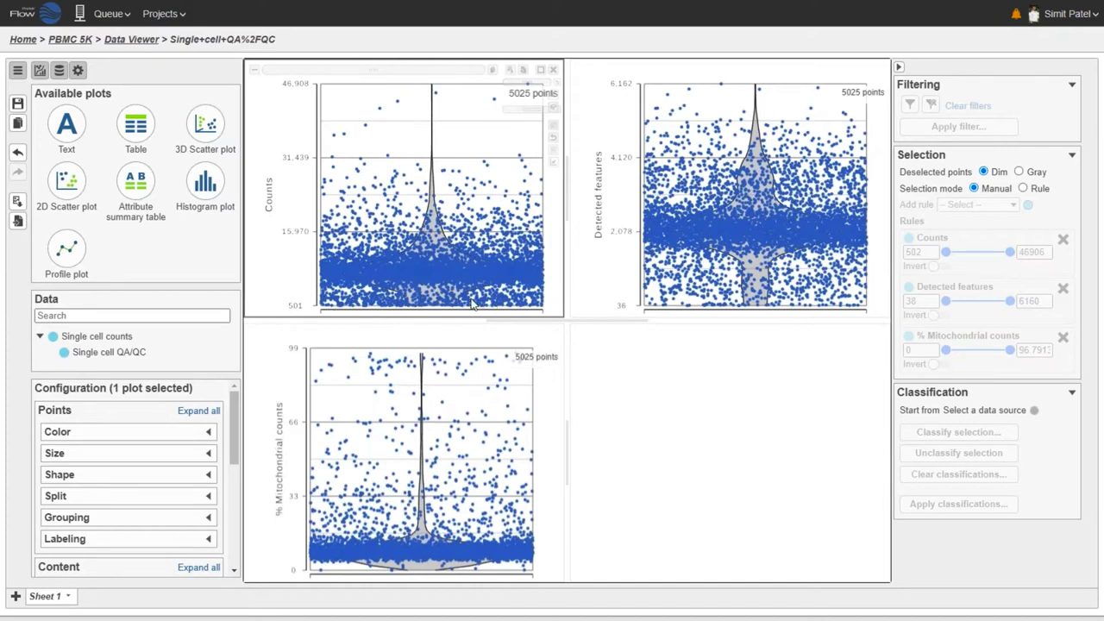
{"action": "mouse_move", "coordinate": [471, 308]}
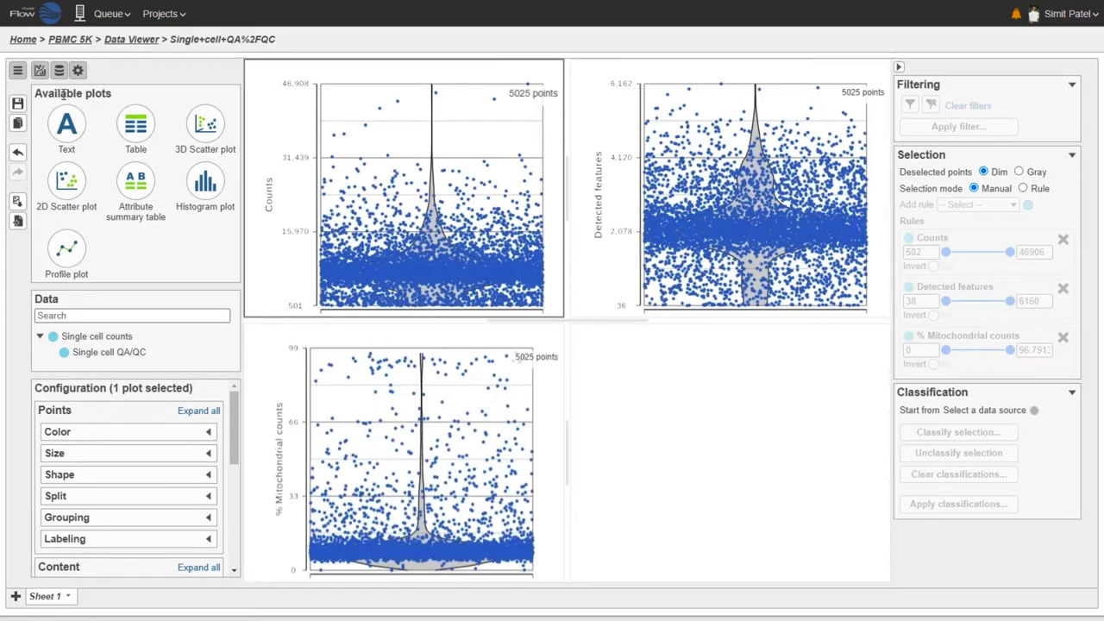
Hide the Available plots and Data sections, keeping only the plot configuration options
{"action": "left_click_drag", "start_coordinate": [54, 94], "coordinate": [111, 95]}
{"action": "left_click", "coordinate": [112, 95]}
{"action": "left_click", "coordinate": [41, 77]}
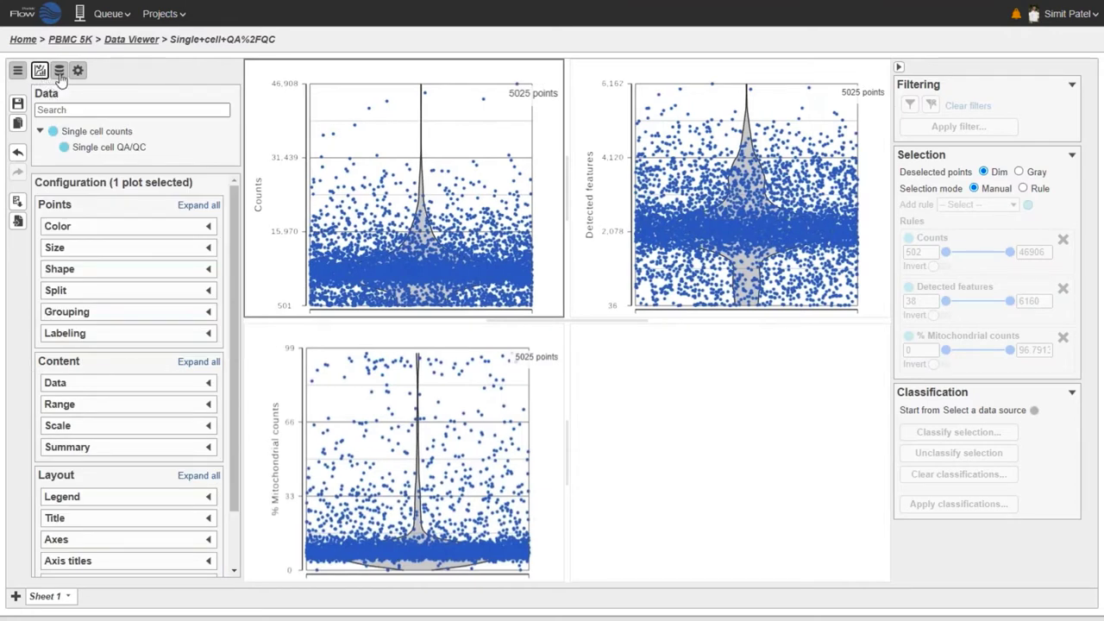
{"action": "left_click", "coordinate": [59, 74]}
{"action": "left_click", "coordinate": [59, 76]}
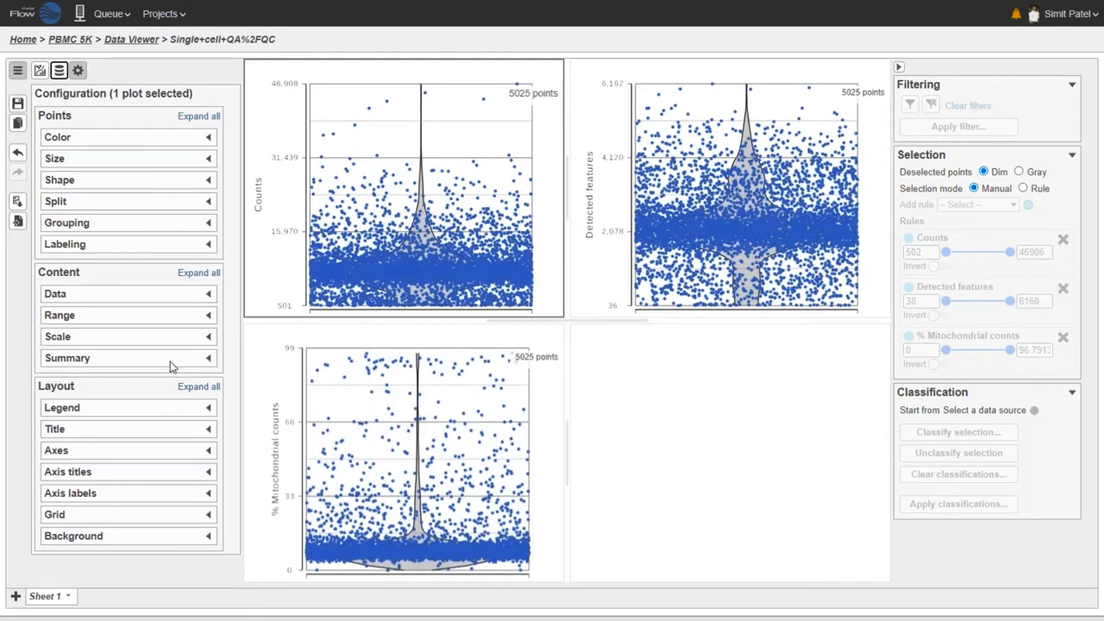
{"action": "mouse_move", "coordinate": [398, 235]}
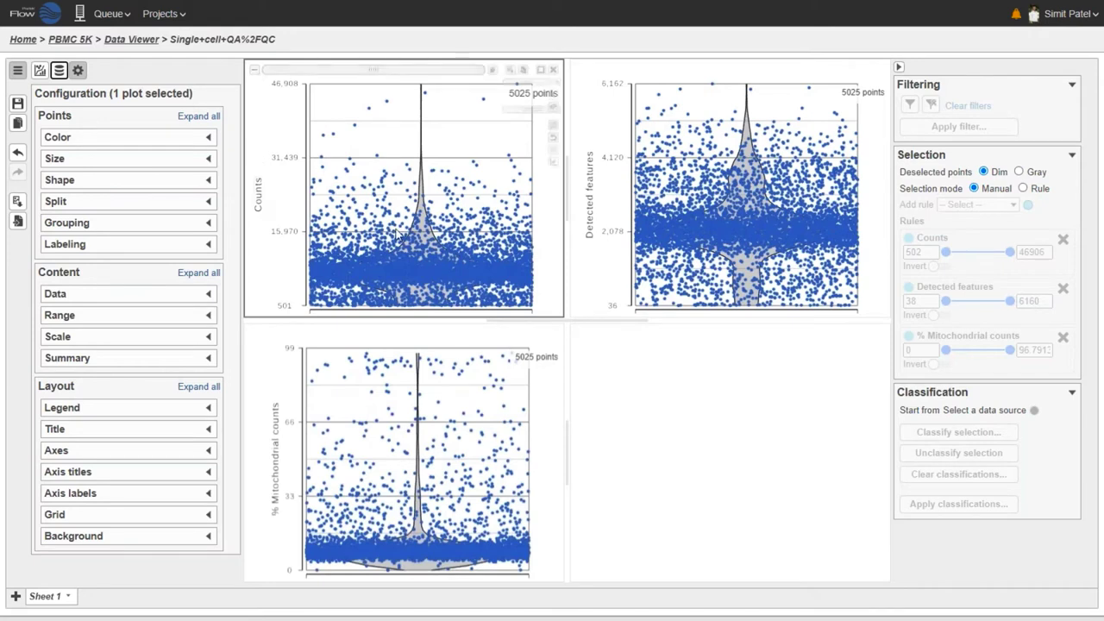
Select all three violin plots together and lower the opacity of their points to about one fifth
{"action": "left_click", "coordinate": [125, 98]}
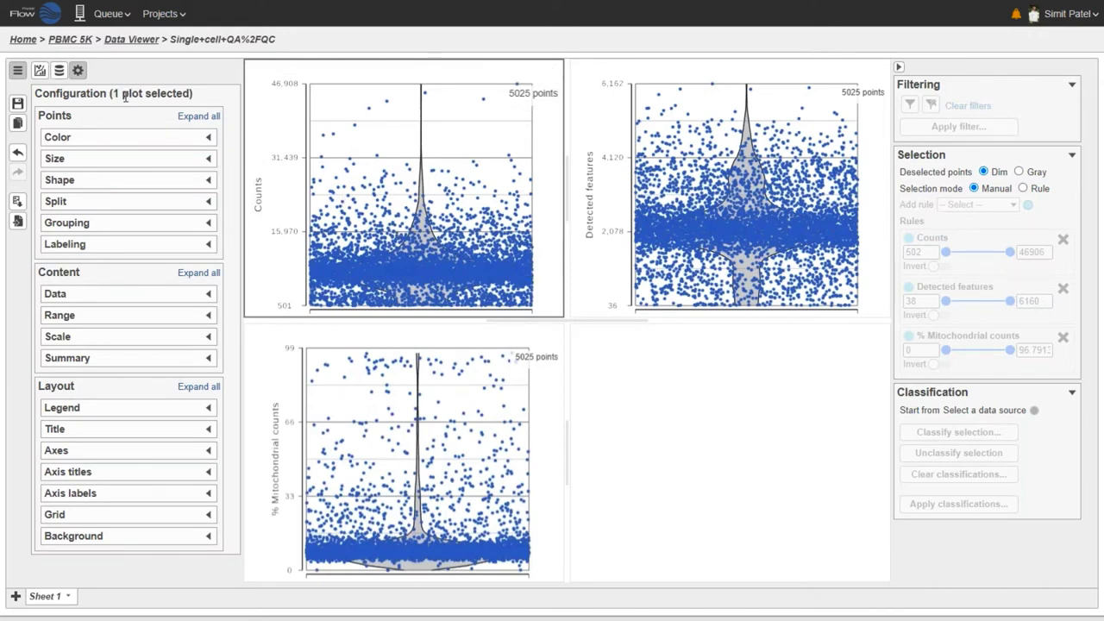
{"action": "left_click", "coordinate": [594, 292], "text": "ctrl"}
{"action": "left_click", "coordinate": [259, 382], "text": "ctrl"}
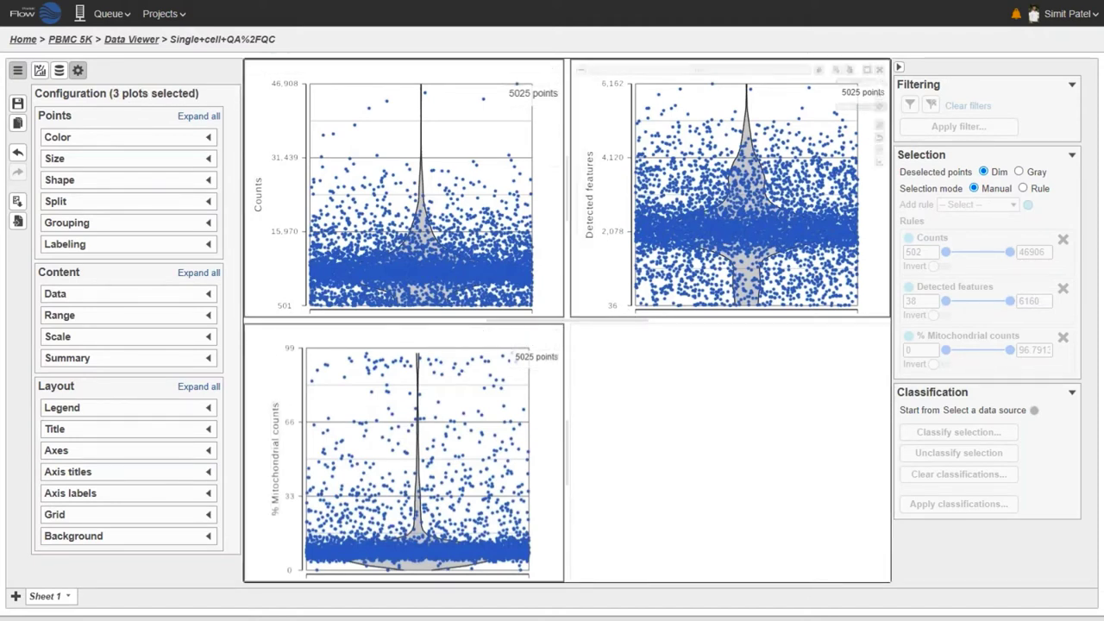
{"action": "left_click", "coordinate": [164, 142]}
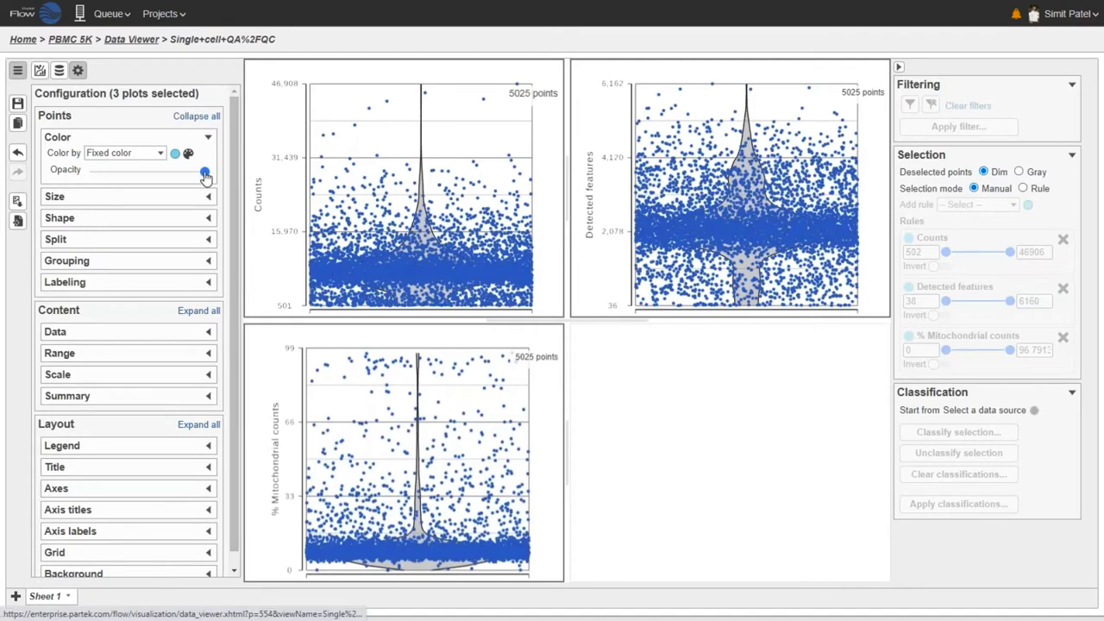
{"action": "left_click_drag", "start_coordinate": [205, 175], "coordinate": [112, 177]}
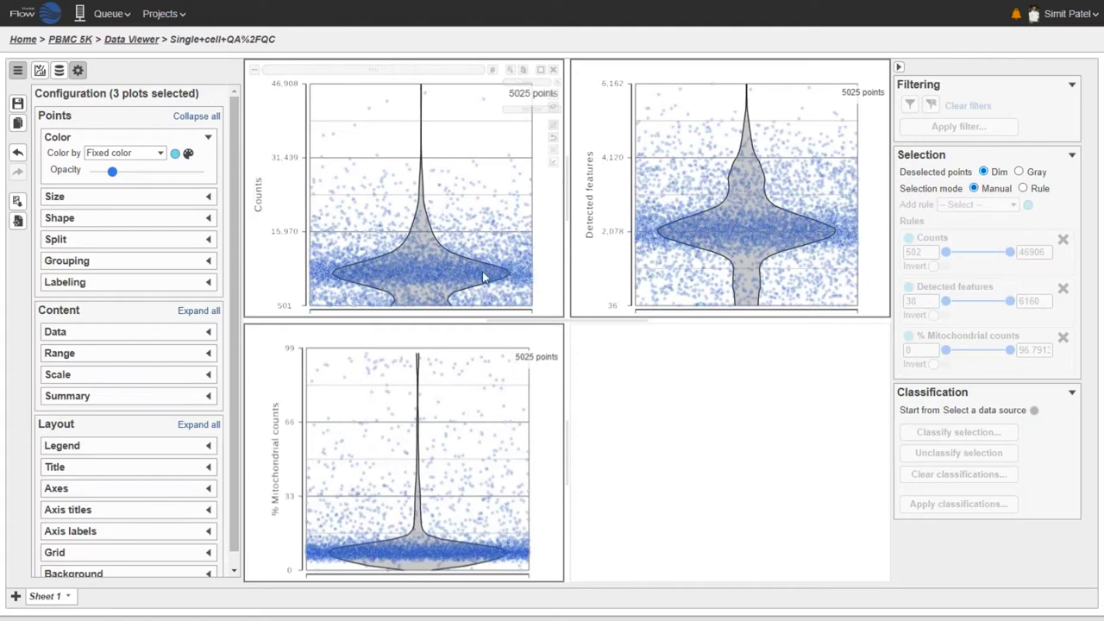
{"action": "mouse_move", "coordinate": [466, 274]}
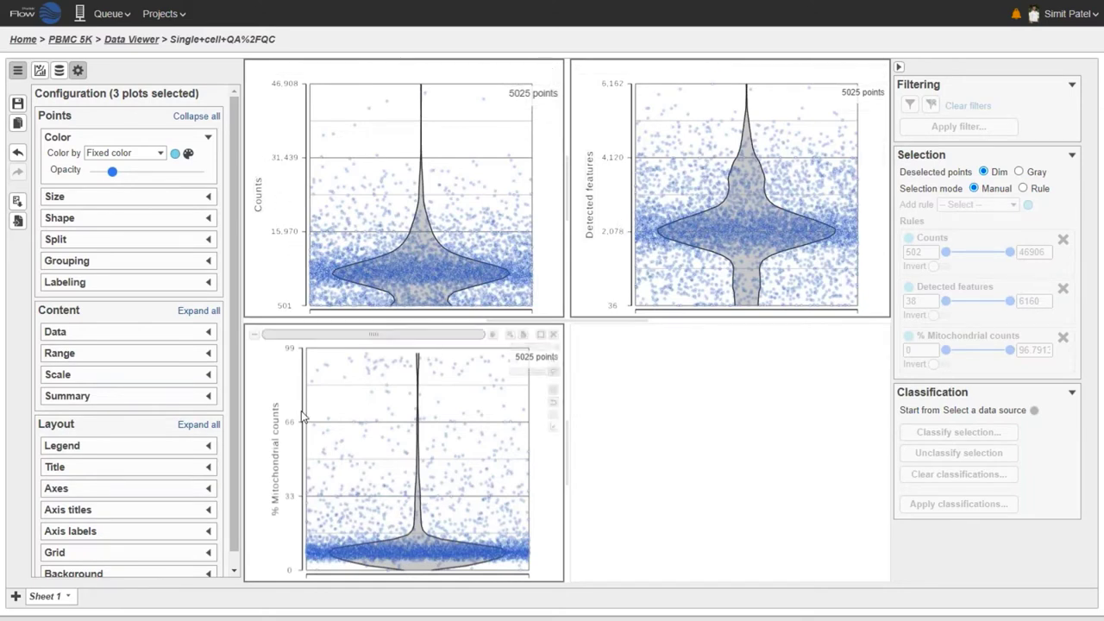
Set the Y scale of the three selected plots to Logarithmic and turn on their Box & Whiskers summary
{"action": "left_click", "coordinate": [120, 382]}
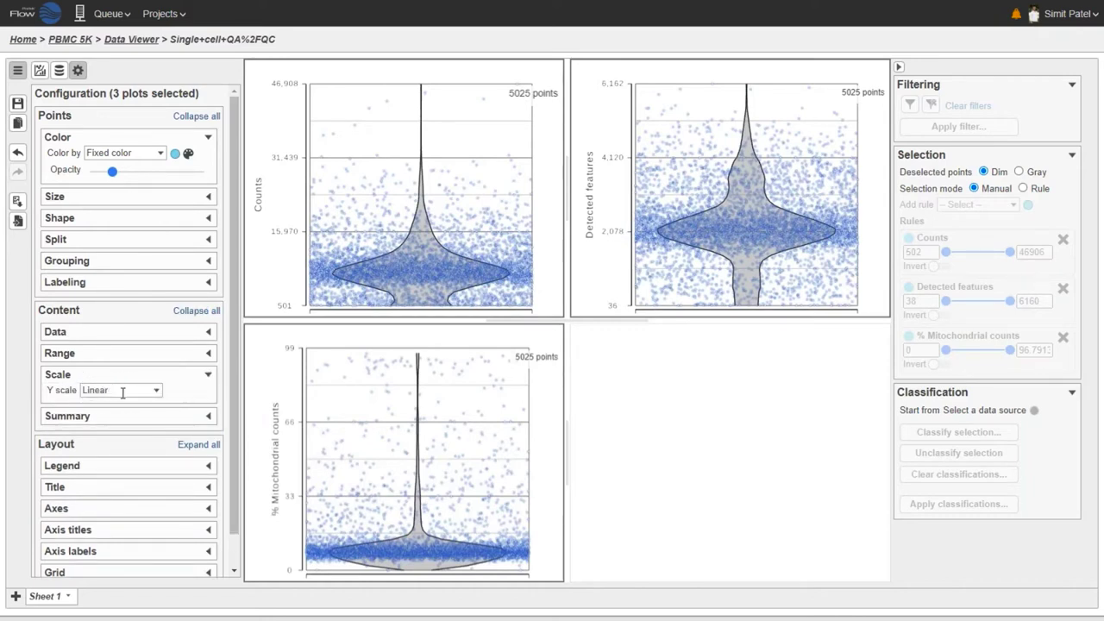
{"action": "left_click", "coordinate": [125, 393]}
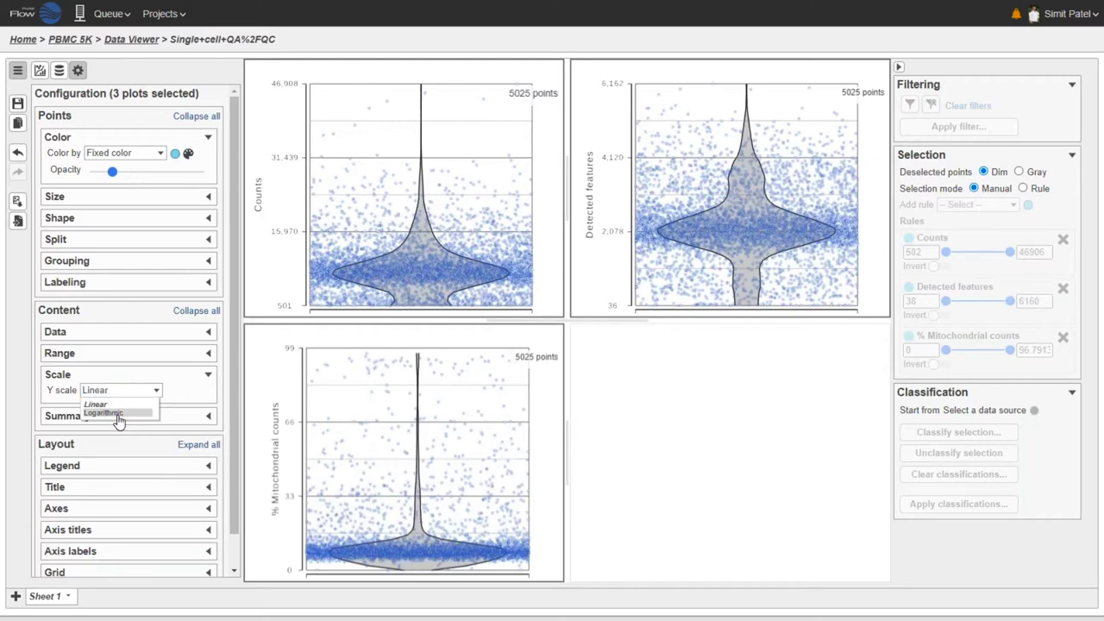
{"action": "left_click", "coordinate": [118, 415]}
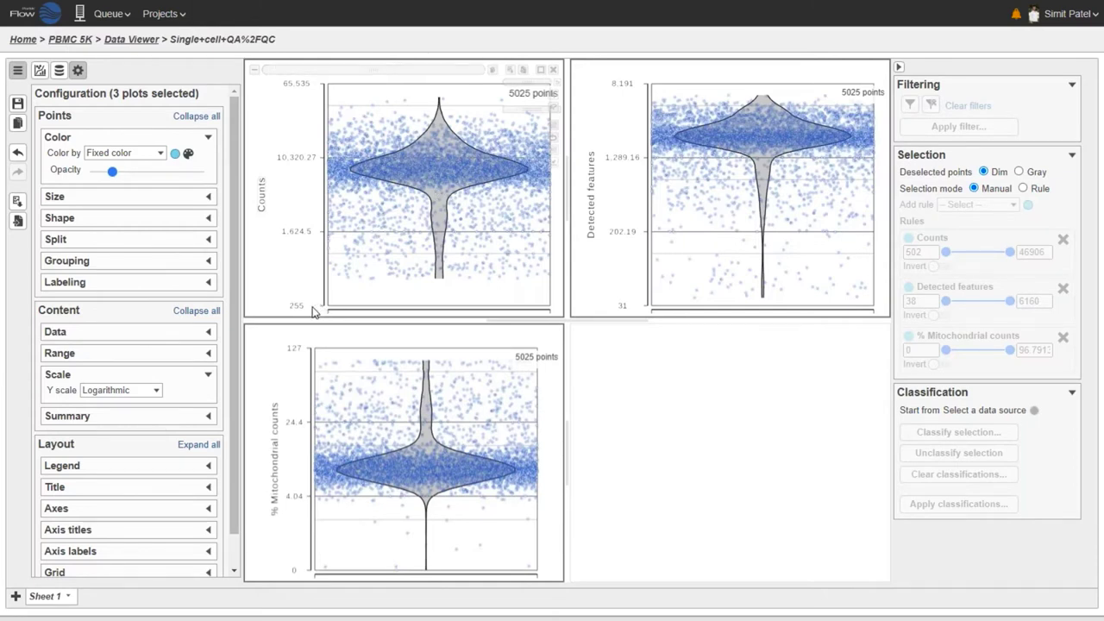
{"action": "left_click", "coordinate": [135, 418]}
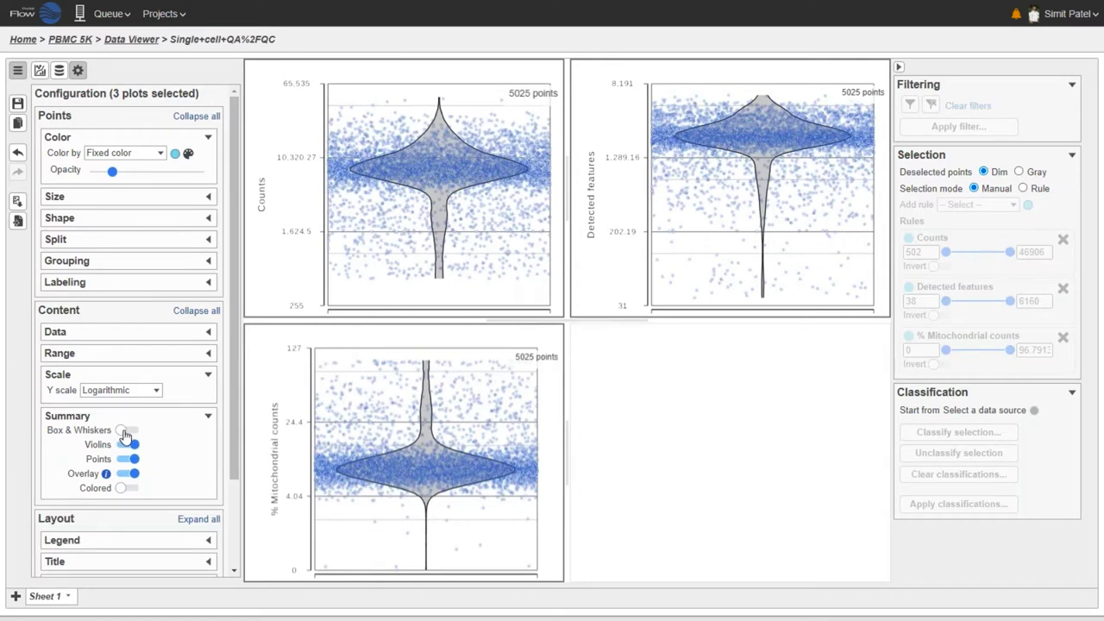
{"action": "left_click", "coordinate": [124, 431]}
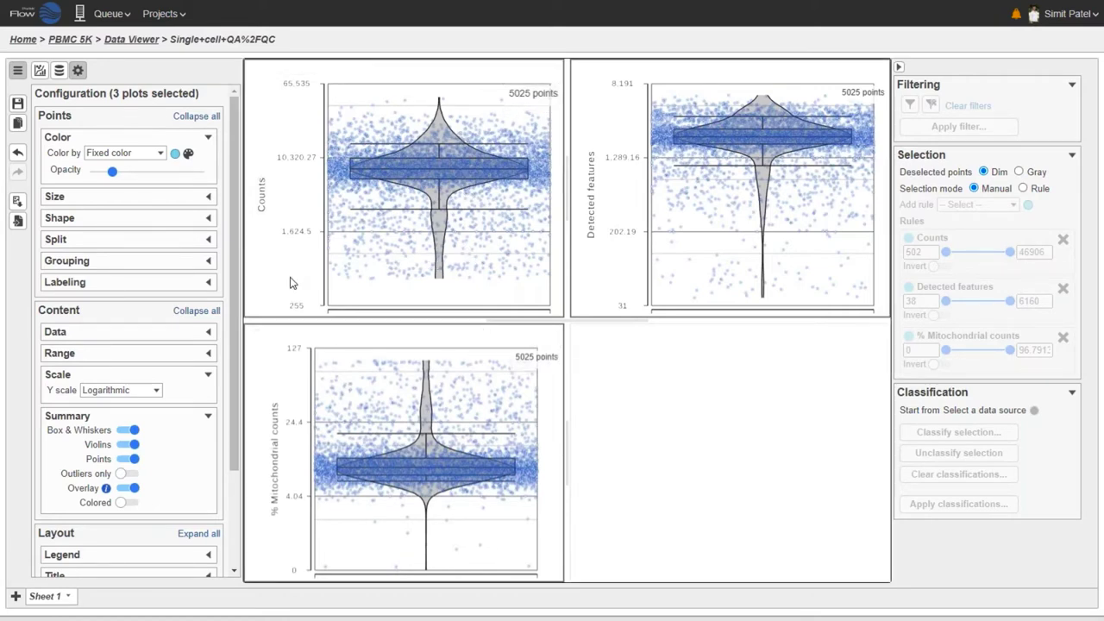
View the Counts plot enlarged, raise its point opacity to about half and turn off its Box & Whiskers, then restore its size
{"action": "left_click", "coordinate": [604, 279]}
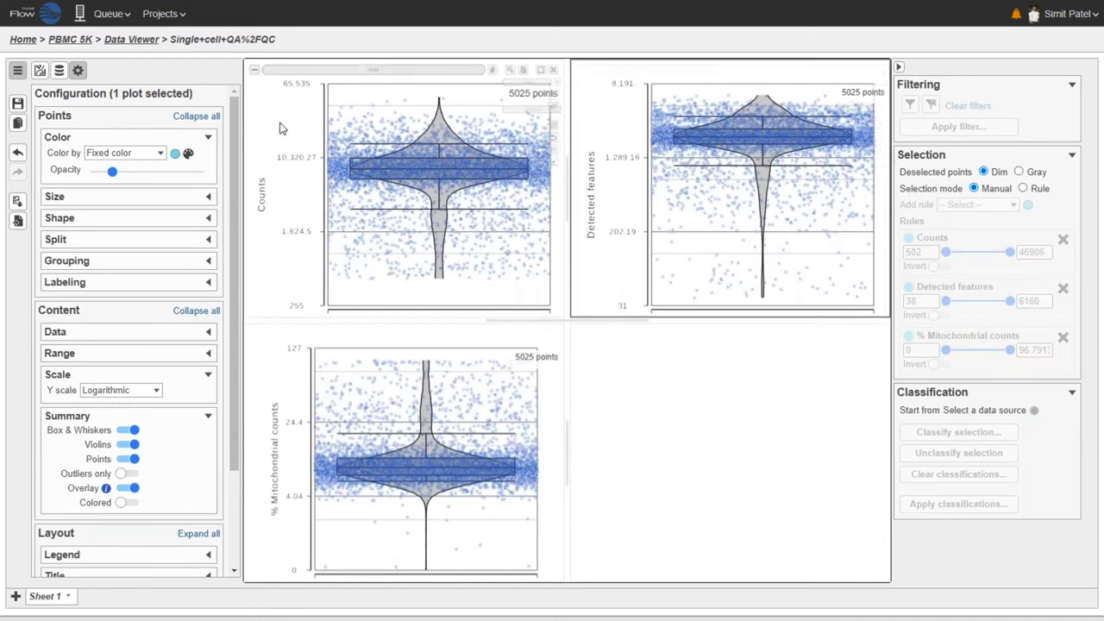
{"action": "left_click", "coordinate": [305, 143]}
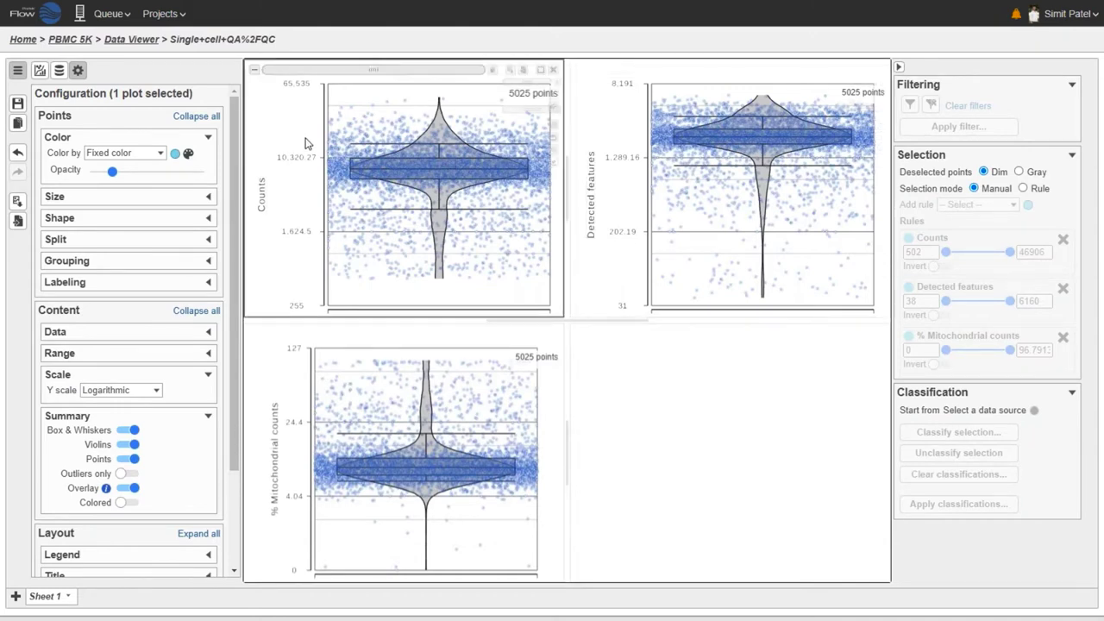
{"action": "left_click", "coordinate": [541, 72]}
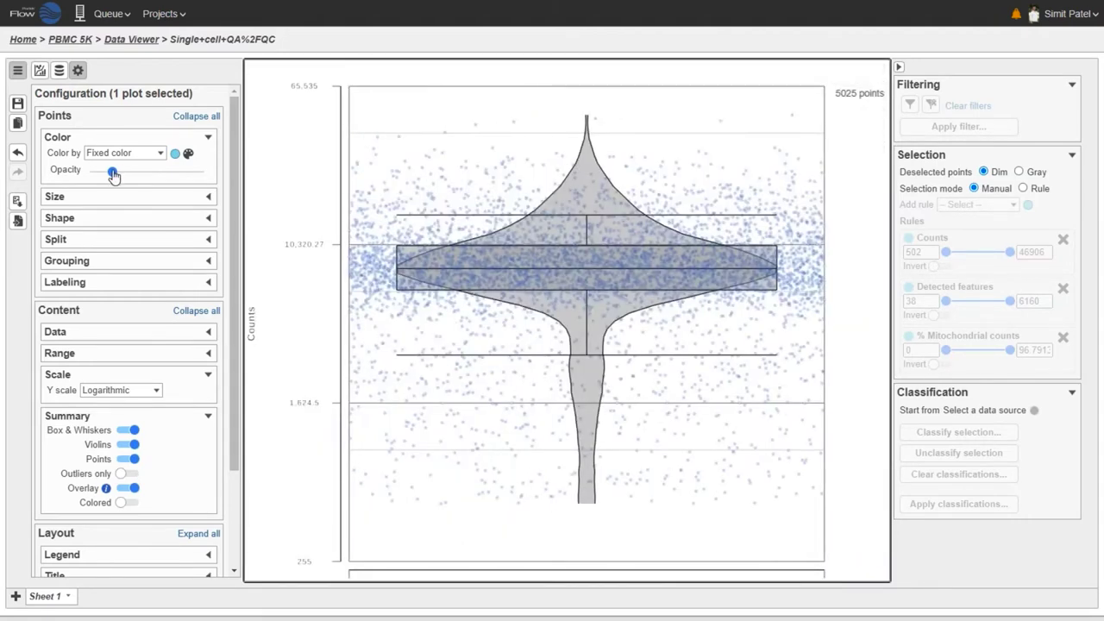
{"action": "left_click_drag", "start_coordinate": [113, 174], "coordinate": [143, 171]}
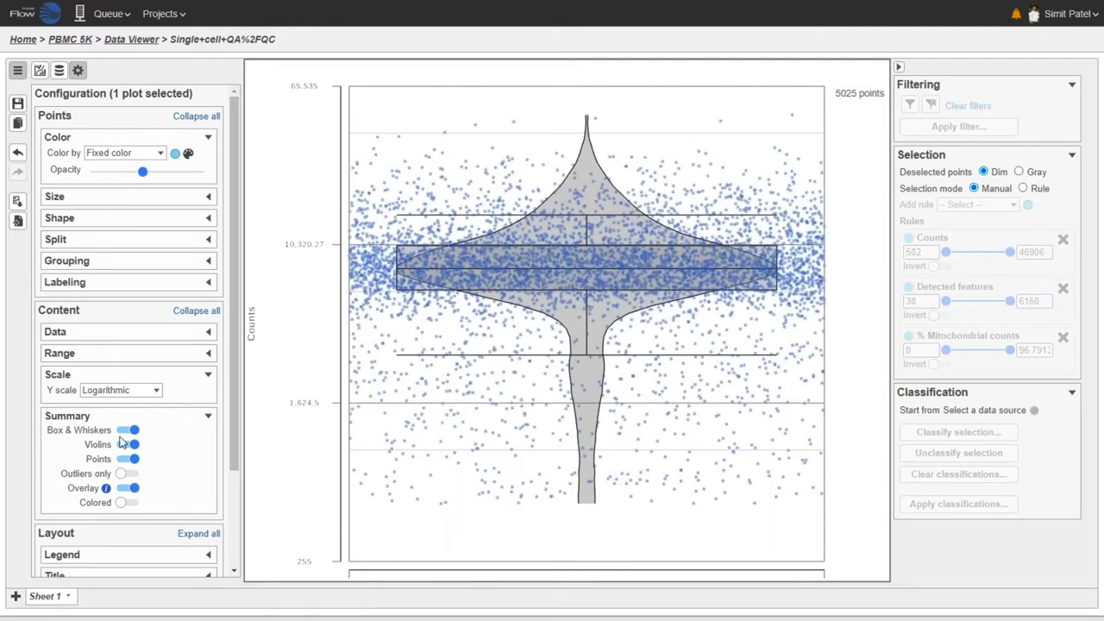
{"action": "left_click", "coordinate": [128, 429]}
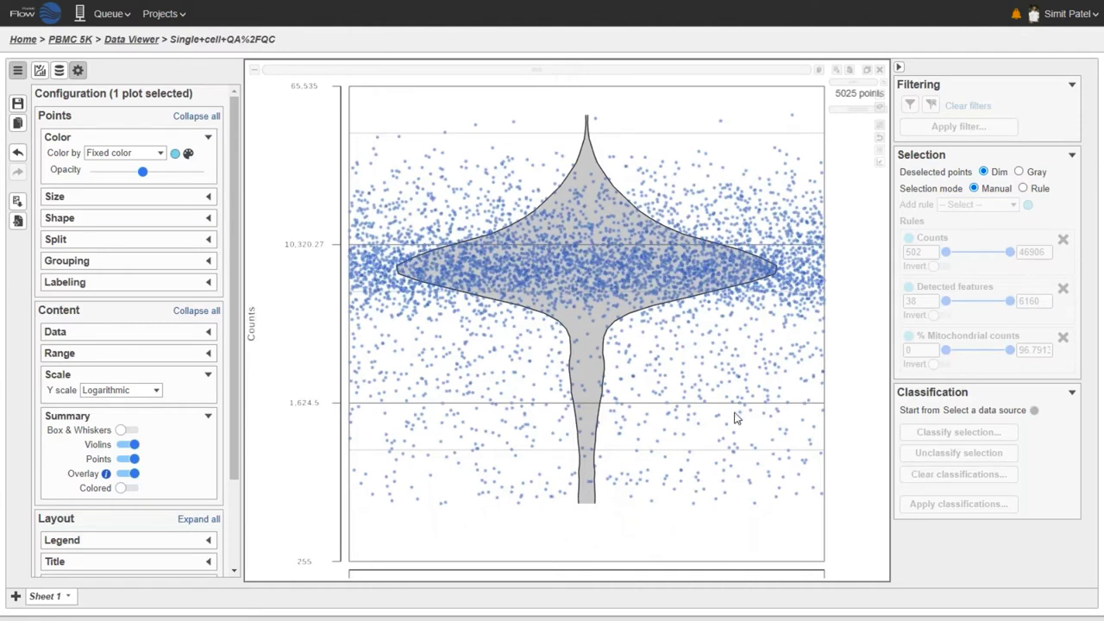
{"action": "left_click", "coordinate": [867, 72]}
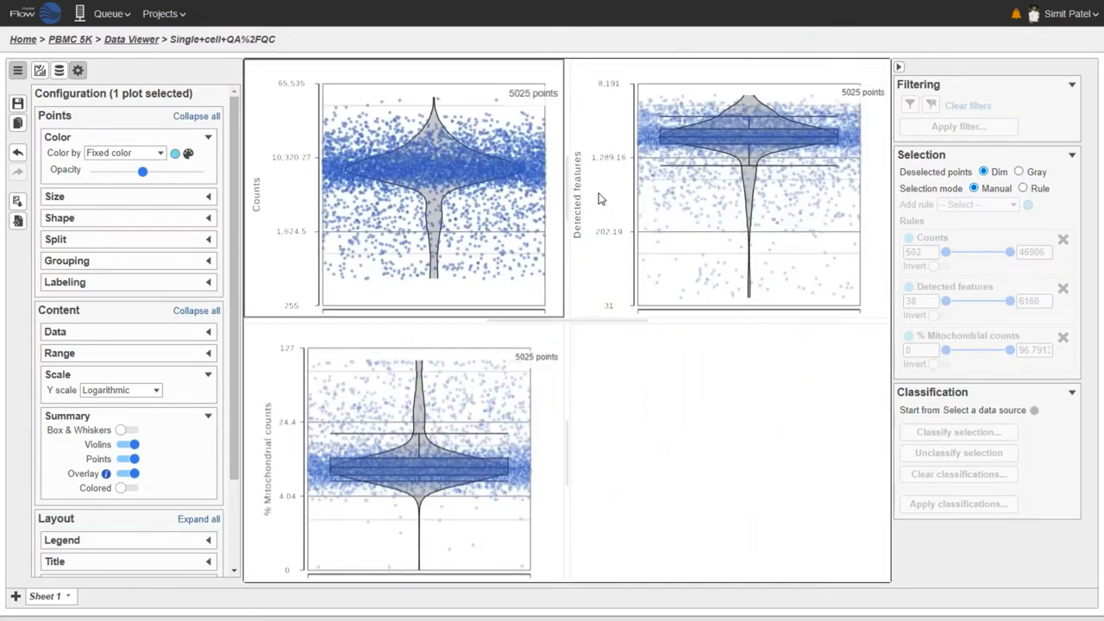
View the Detected features plot enlarged, raise its point opacity to about half and hide its Box & Whiskers, then restore its size
{"action": "left_click", "coordinate": [602, 199]}
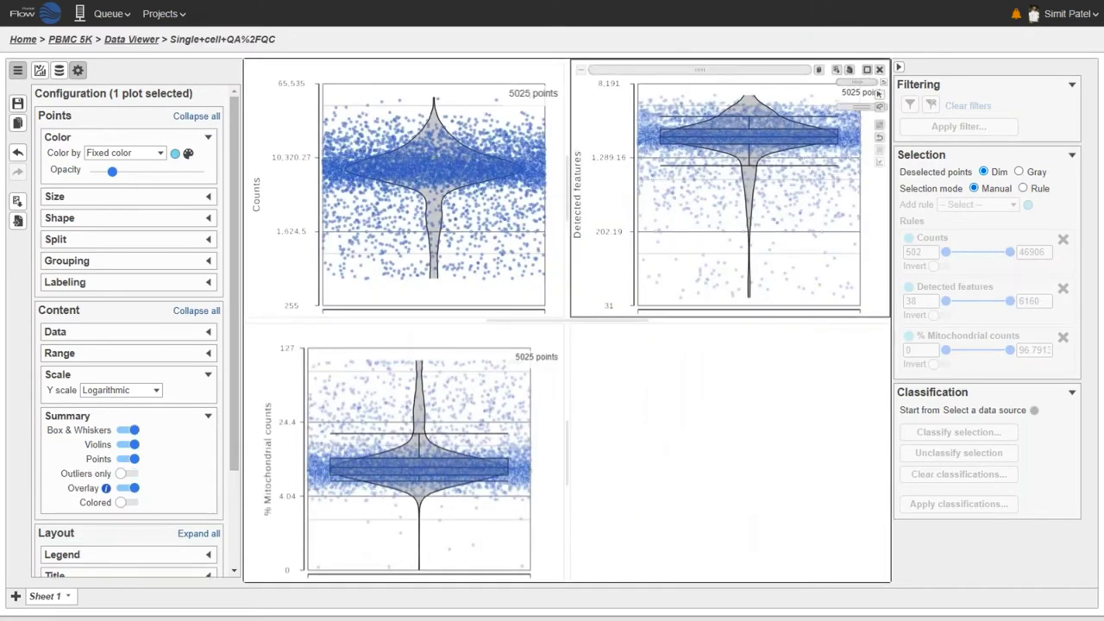
{"action": "left_click", "coordinate": [867, 72]}
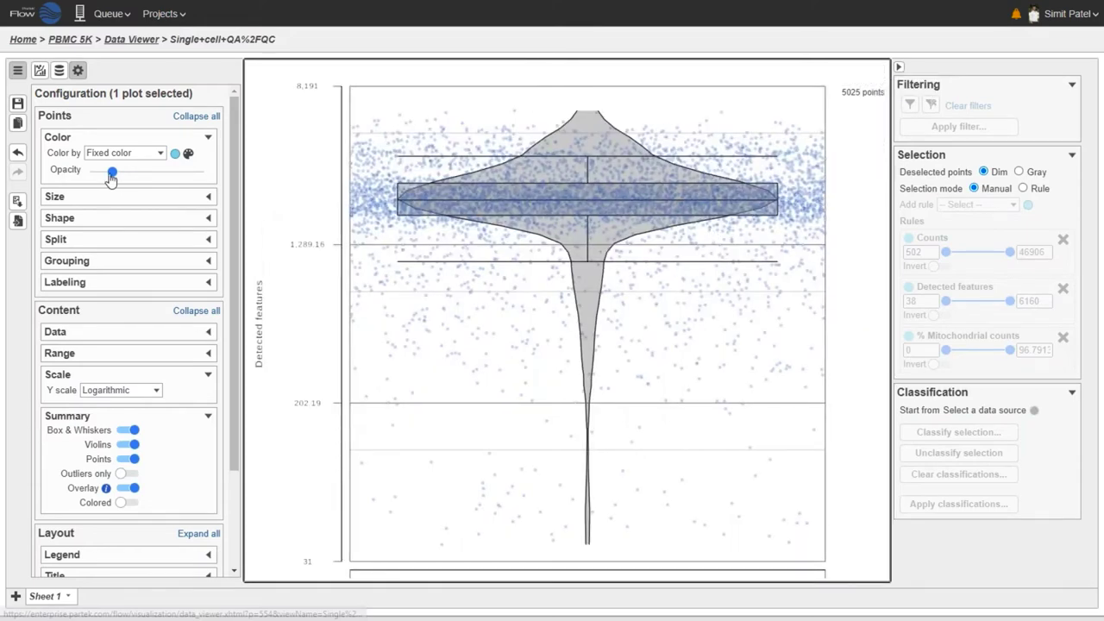
{"action": "left_click_drag", "start_coordinate": [112, 171], "coordinate": [142, 171]}
{"action": "left_click", "coordinate": [128, 429]}
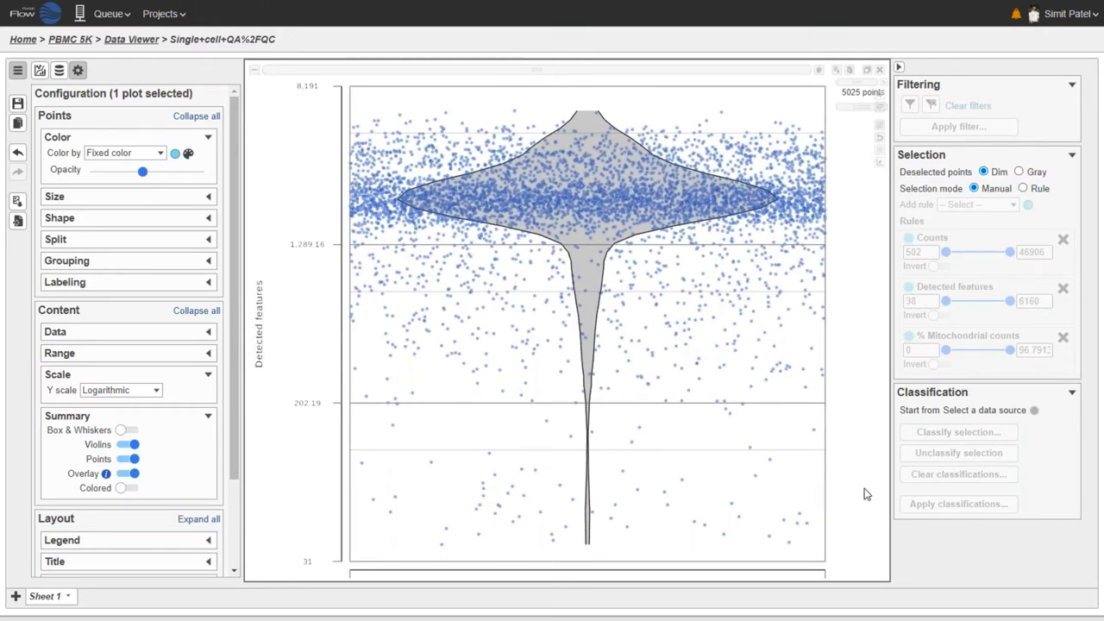
{"action": "left_click", "coordinate": [868, 73]}
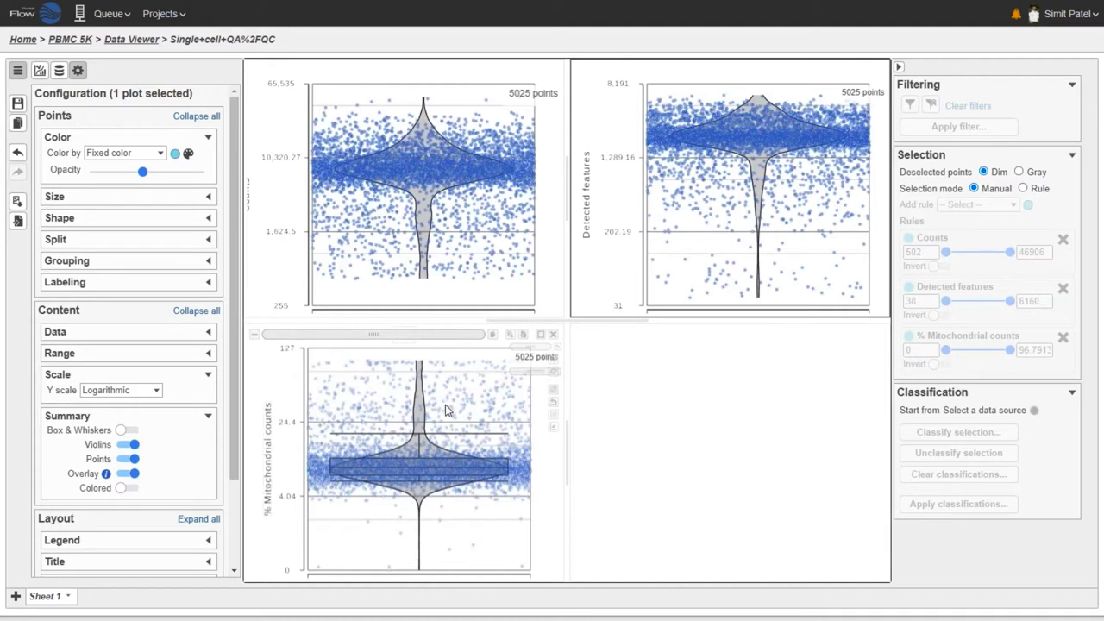
Activate rule-based selection and lower the Counts rule's upper limit to about 14972 using its histogram
{"action": "left_click", "coordinate": [981, 254]}
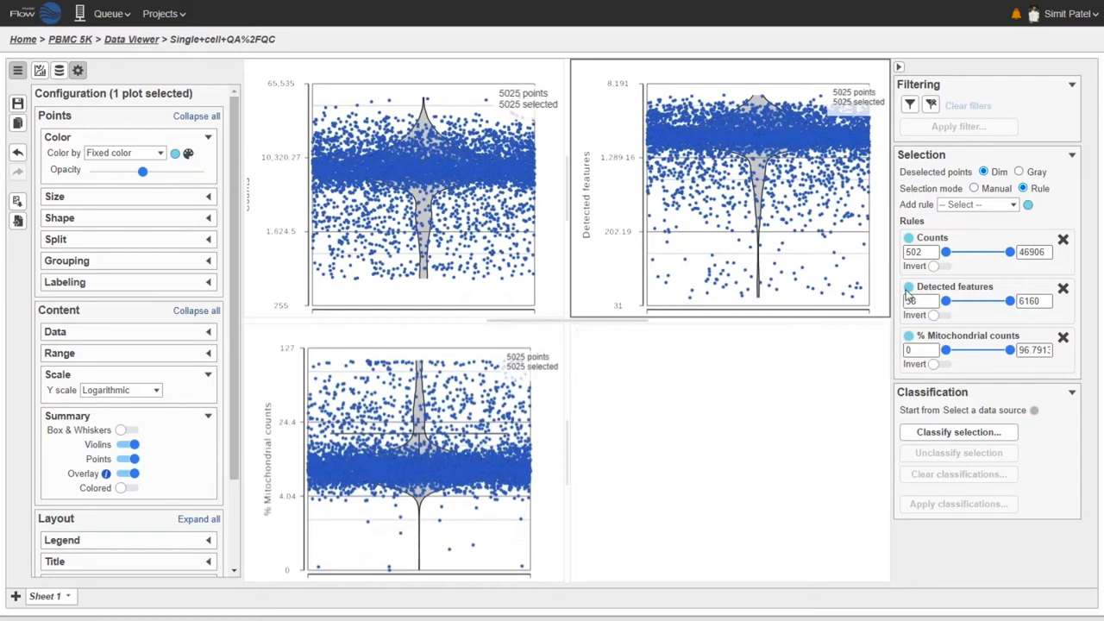
{"action": "mouse_move", "coordinate": [933, 252]}
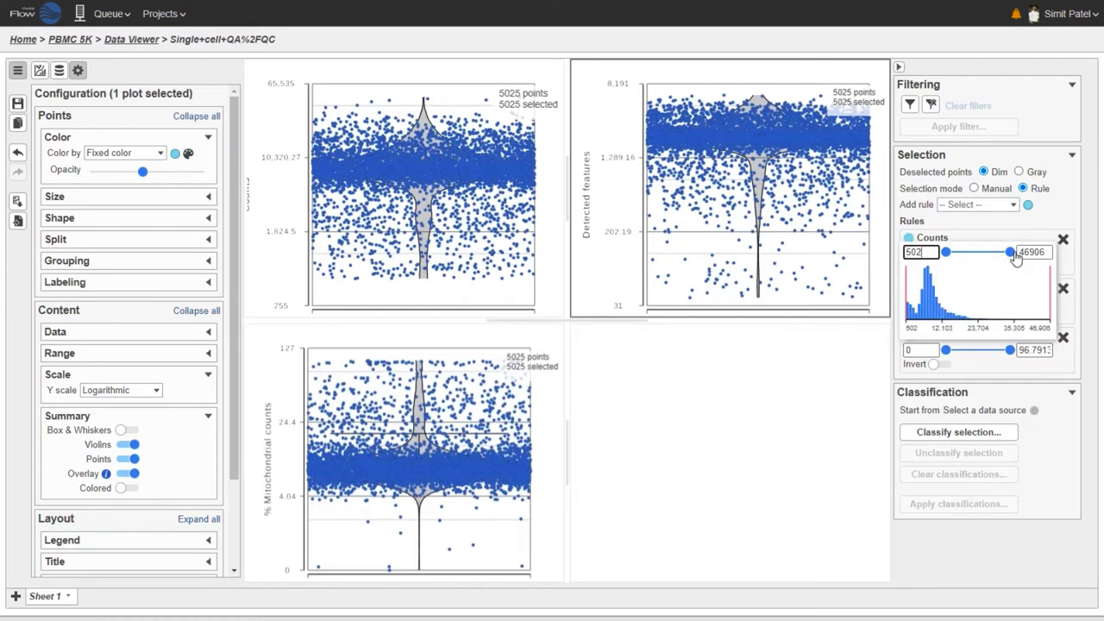
{"action": "left_click", "coordinate": [1044, 251]}
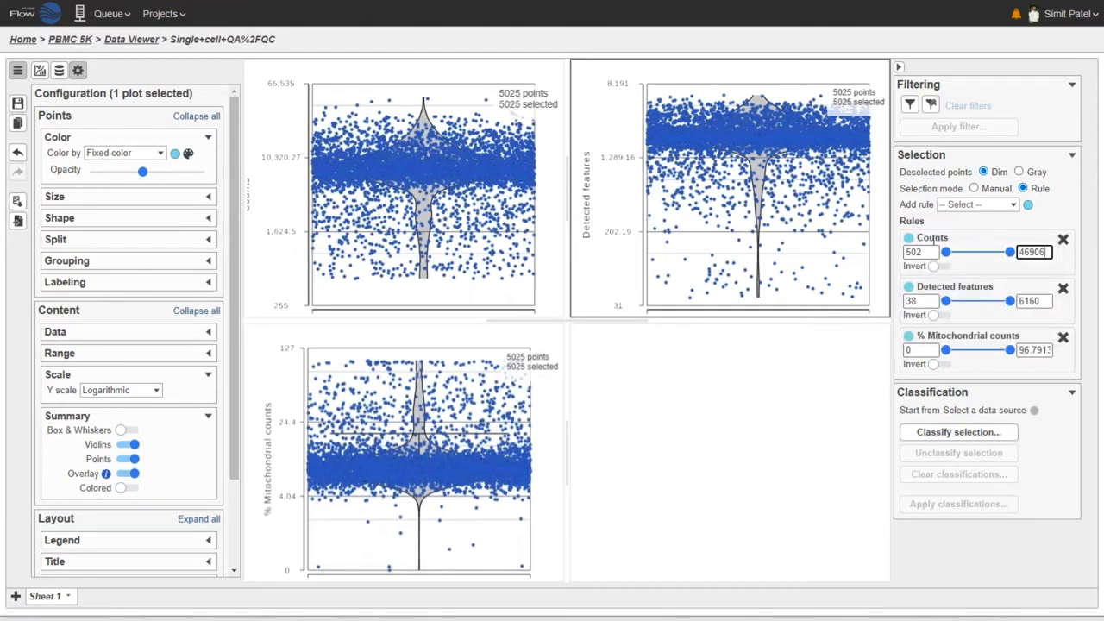
{"action": "mouse_move", "coordinate": [1006, 255]}
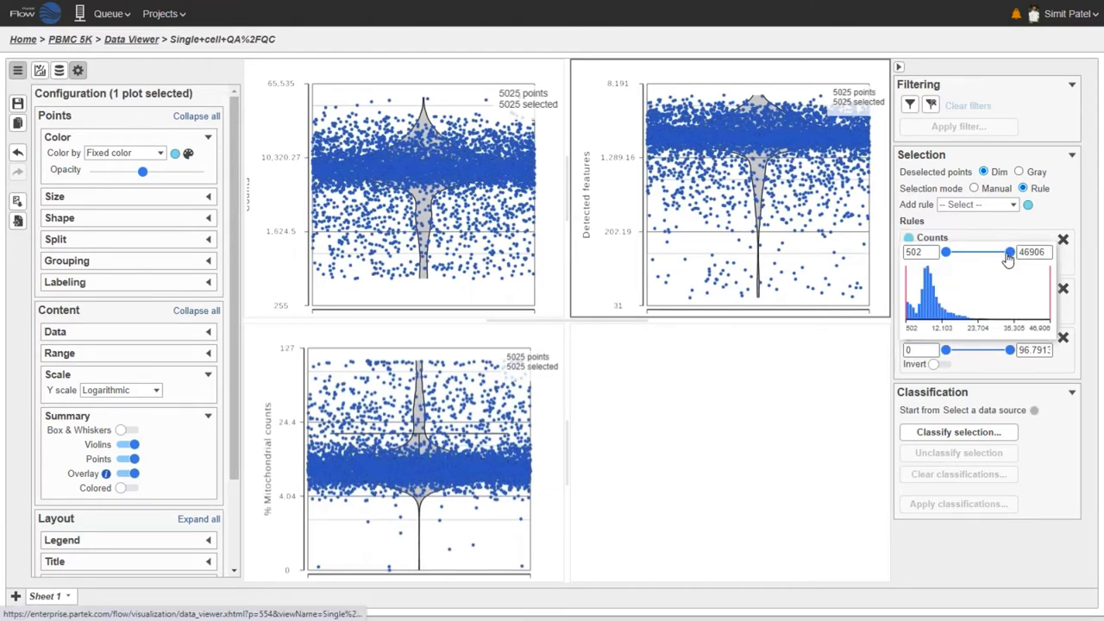
{"action": "left_click_drag", "start_coordinate": [1008, 257], "coordinate": [966, 267]}
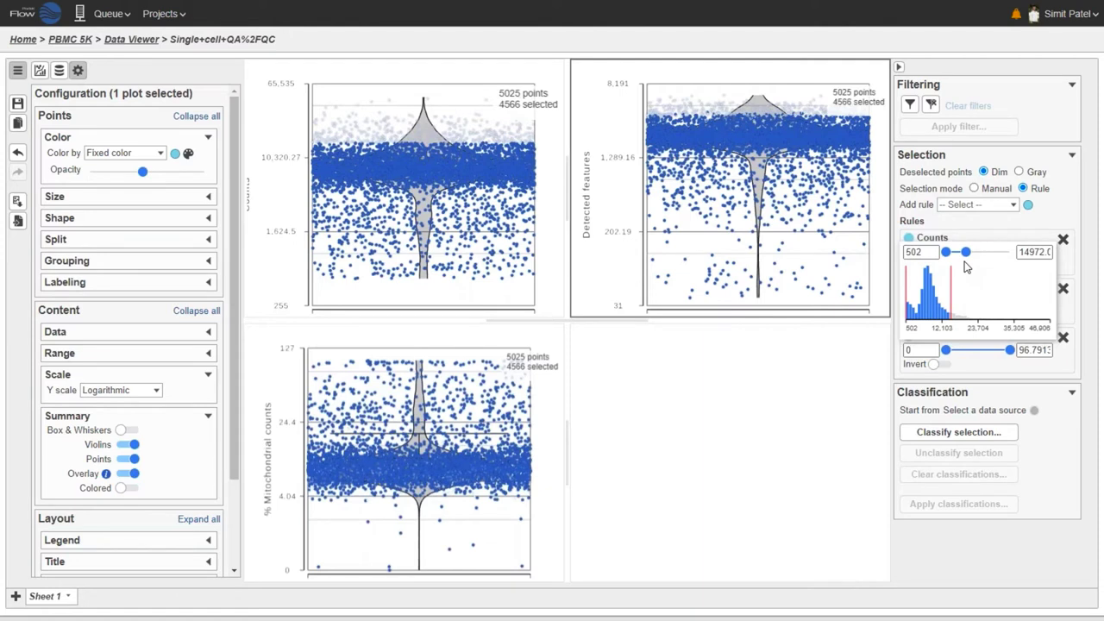
{"action": "mouse_move", "coordinate": [464, 114]}
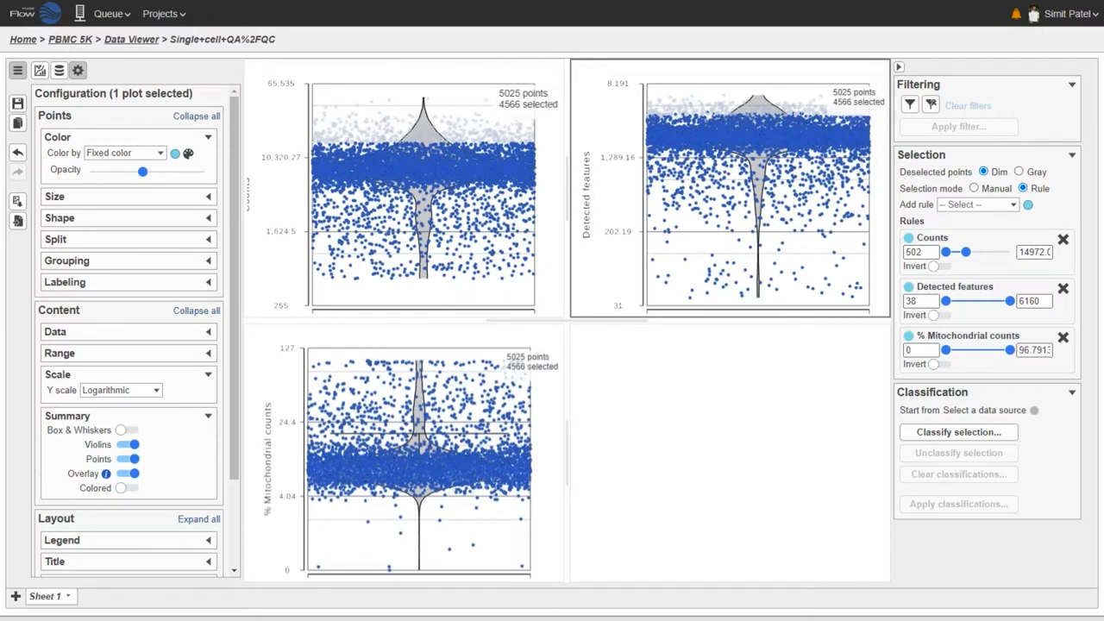
Set the Counts selection rule to an exact range from 600 to 15000
{"action": "mouse_move", "coordinate": [974, 260]}
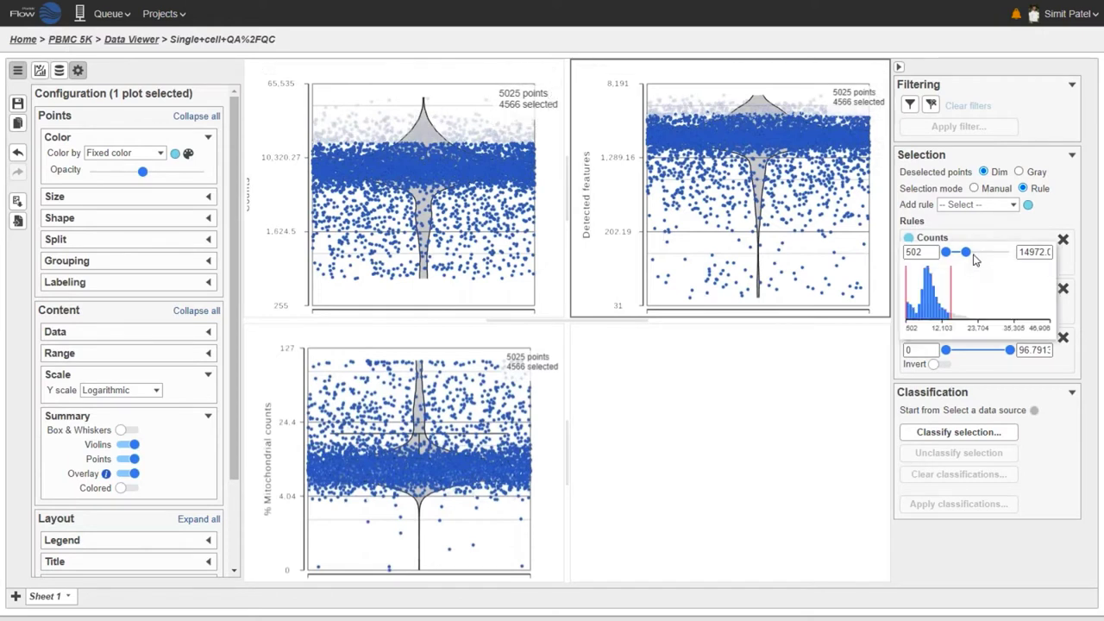
{"action": "double_click", "coordinate": [1035, 252]}
{"action": "type", "text": "15000"}
{"action": "key", "text": "Return"}
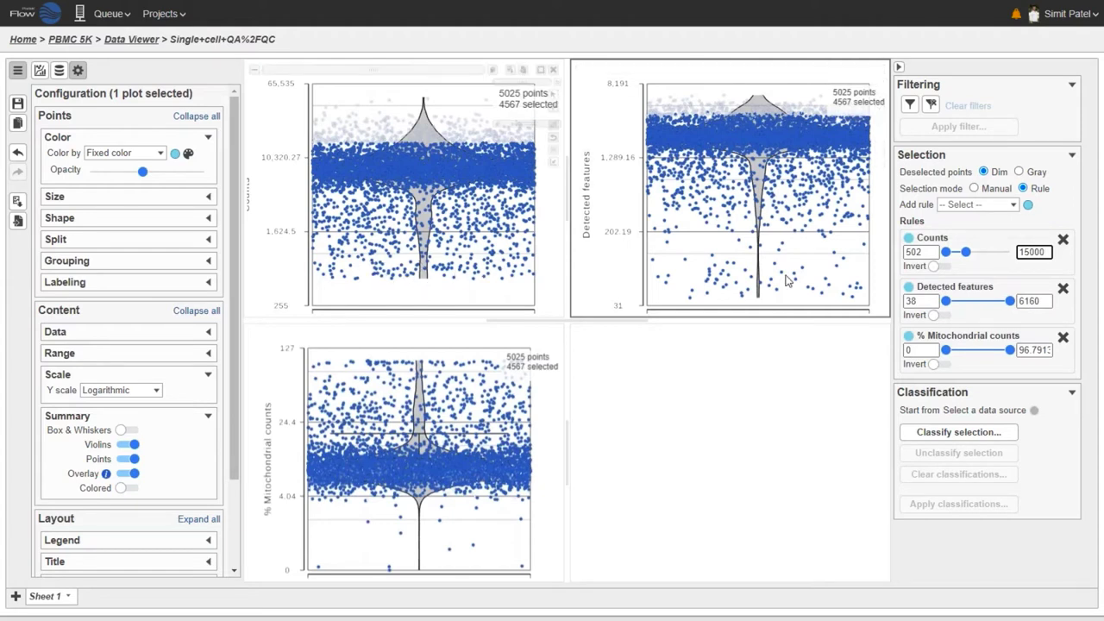
{"action": "left_click", "coordinate": [920, 252]}
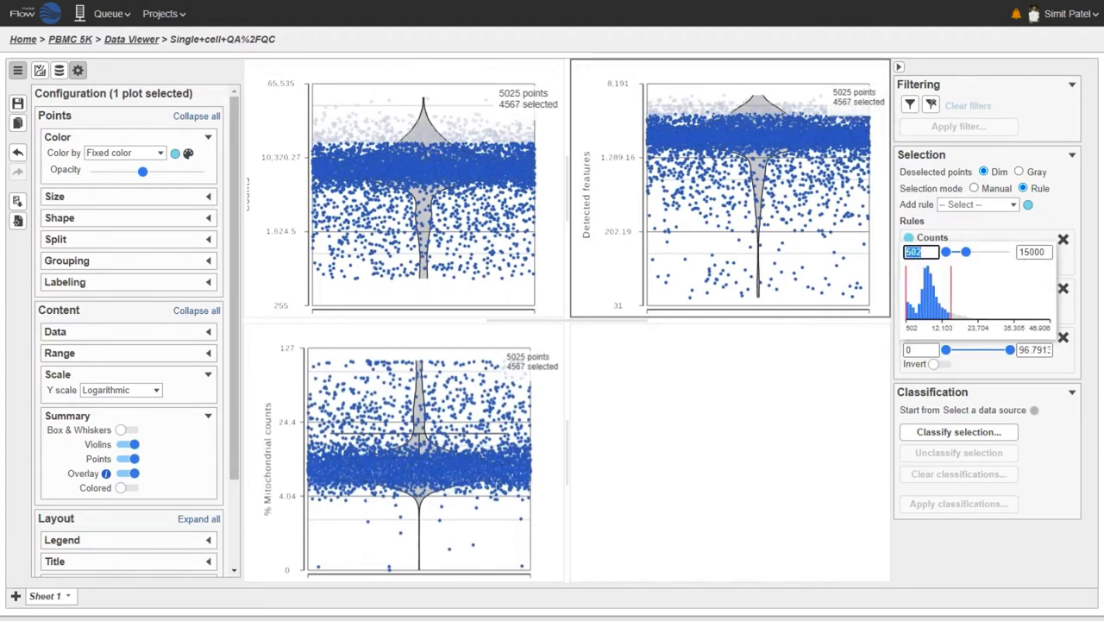
{"action": "type", "text": "600"}
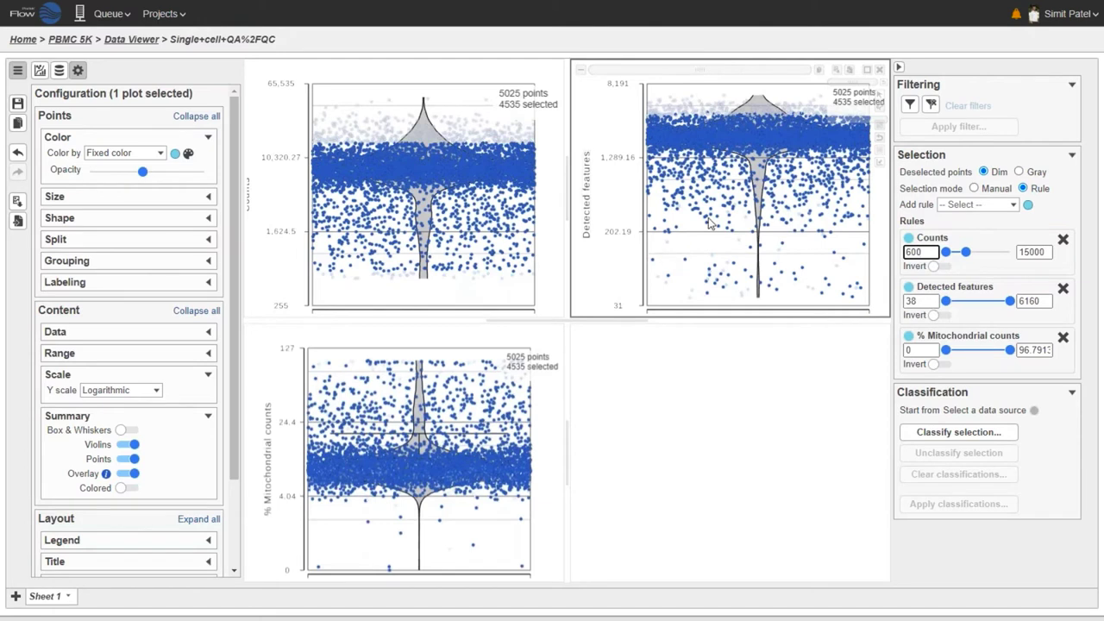
Set the lower limit of the Detected features selection rule to 500
{"action": "left_click", "coordinate": [946, 301]}
{"action": "left_click_drag", "start_coordinate": [947, 304], "coordinate": [950, 306]}
{"action": "double_click", "coordinate": [914, 301]}
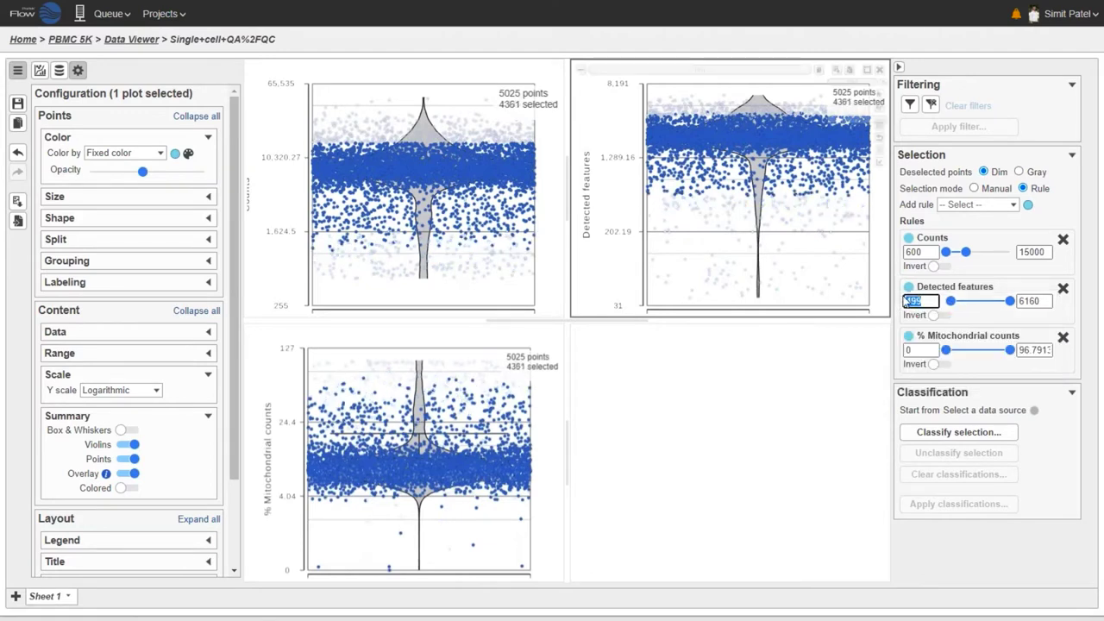
{"action": "key", "text": "BackSpace"}
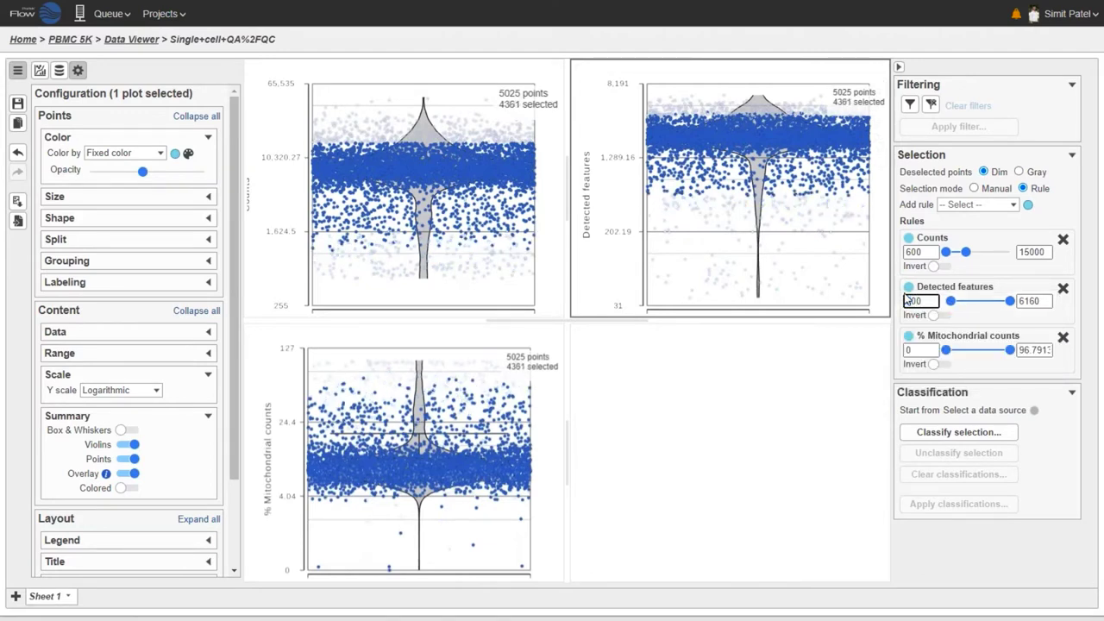
{"action": "type", "text": "500"}
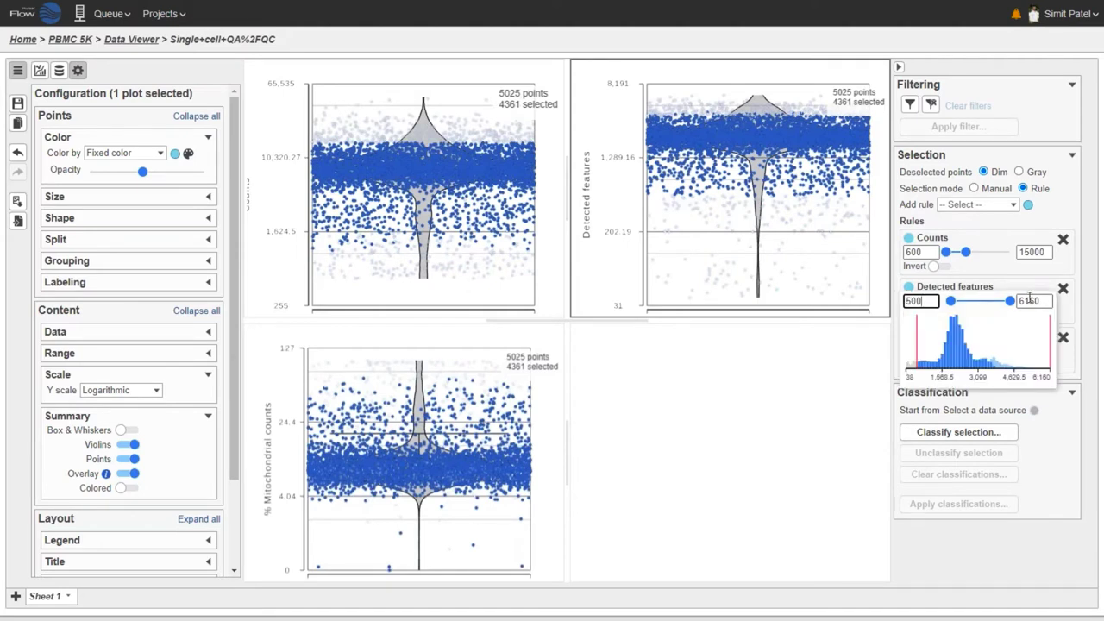
Set the upper limit of the Detected features selection rule to 4000
{"action": "left_click_drag", "start_coordinate": [1010, 302], "coordinate": [989, 310]}
{"action": "double_click", "coordinate": [1031, 301]}
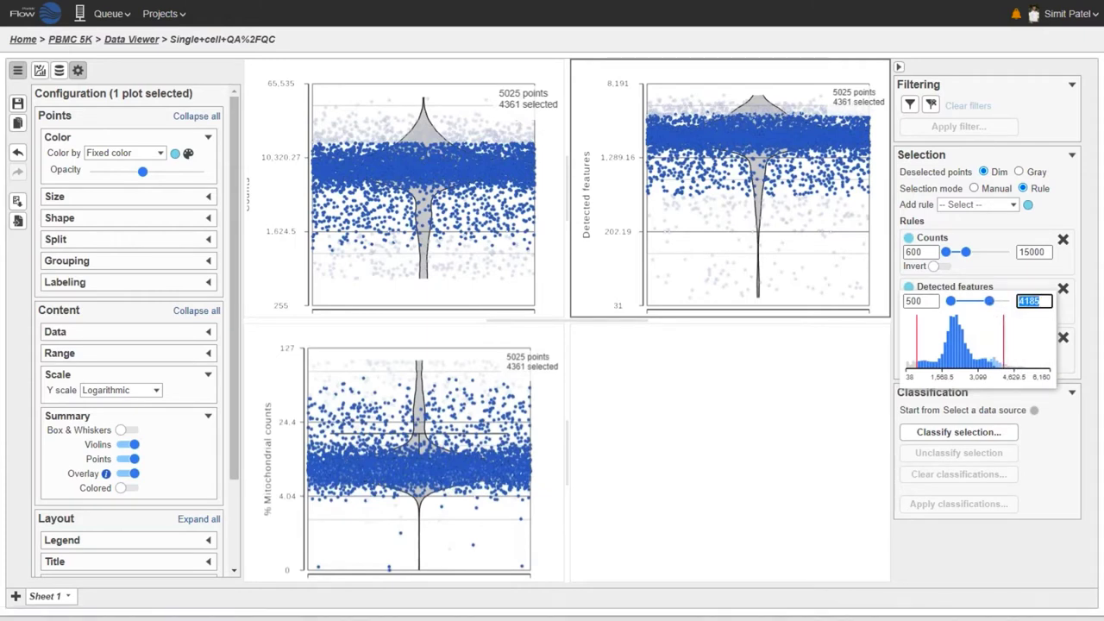
{"action": "type", "text": "4"}
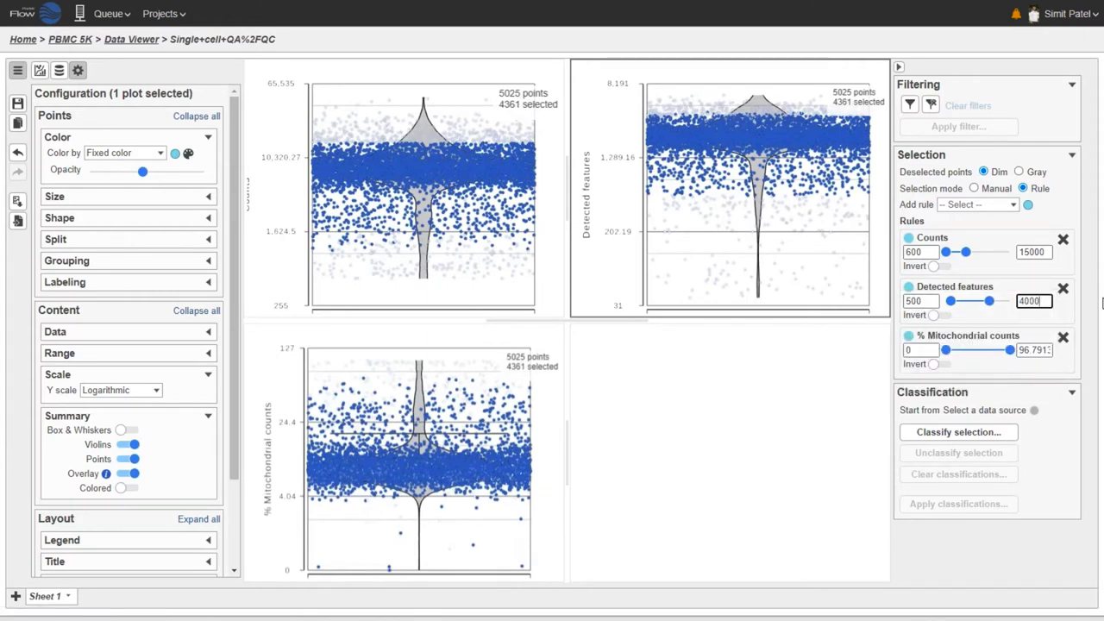
{"action": "type", "text": "000"}
{"action": "key", "text": "Return"}
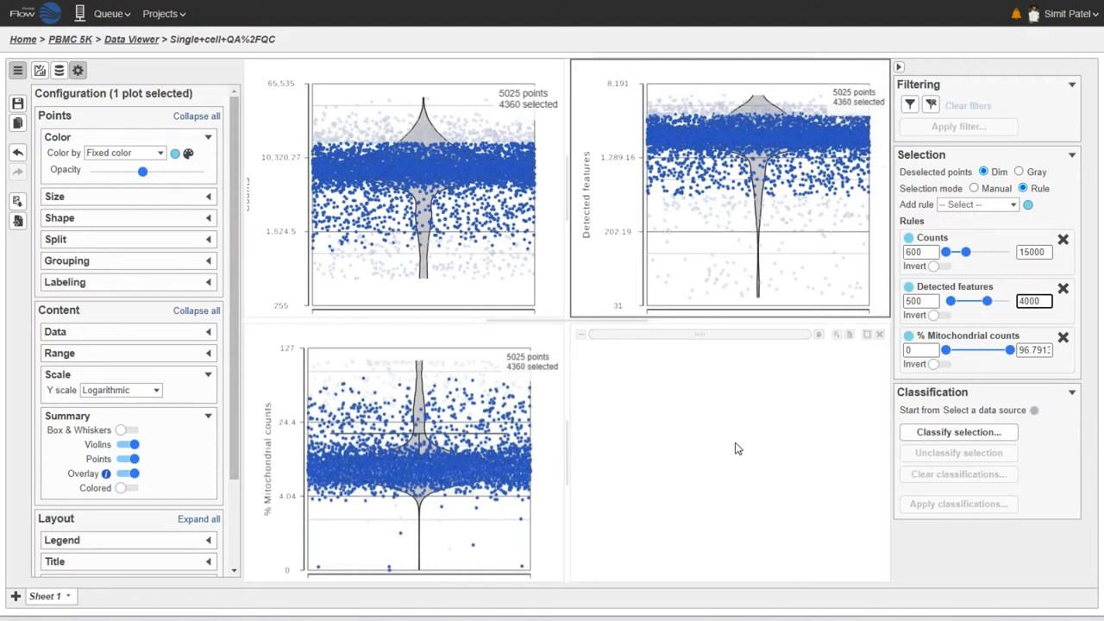
Set the upper limit of the % Mitochondrial counts selection rule to 10
{"action": "left_click", "coordinate": [1039, 349]}
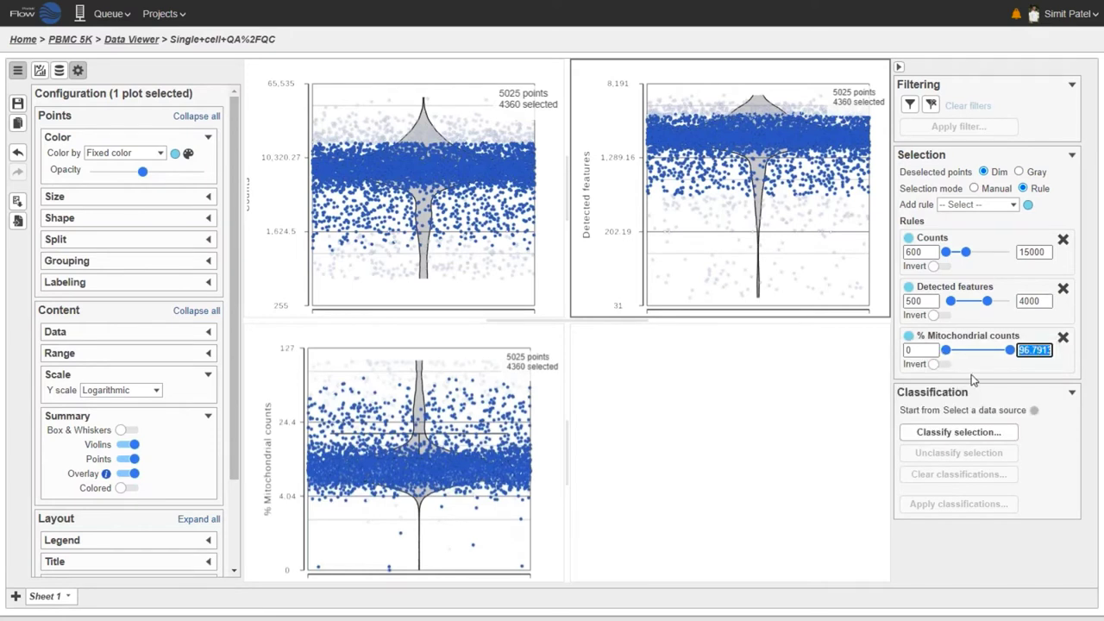
{"action": "type", "text": "10"}
{"action": "key", "text": "Return"}
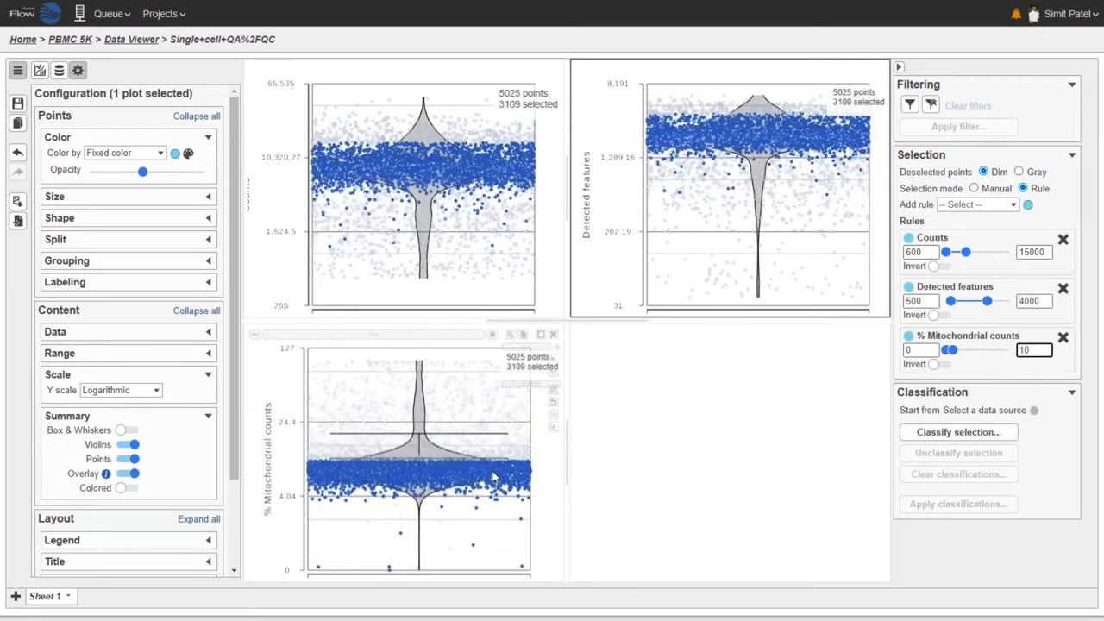
{"action": "mouse_move", "coordinate": [575, 485]}
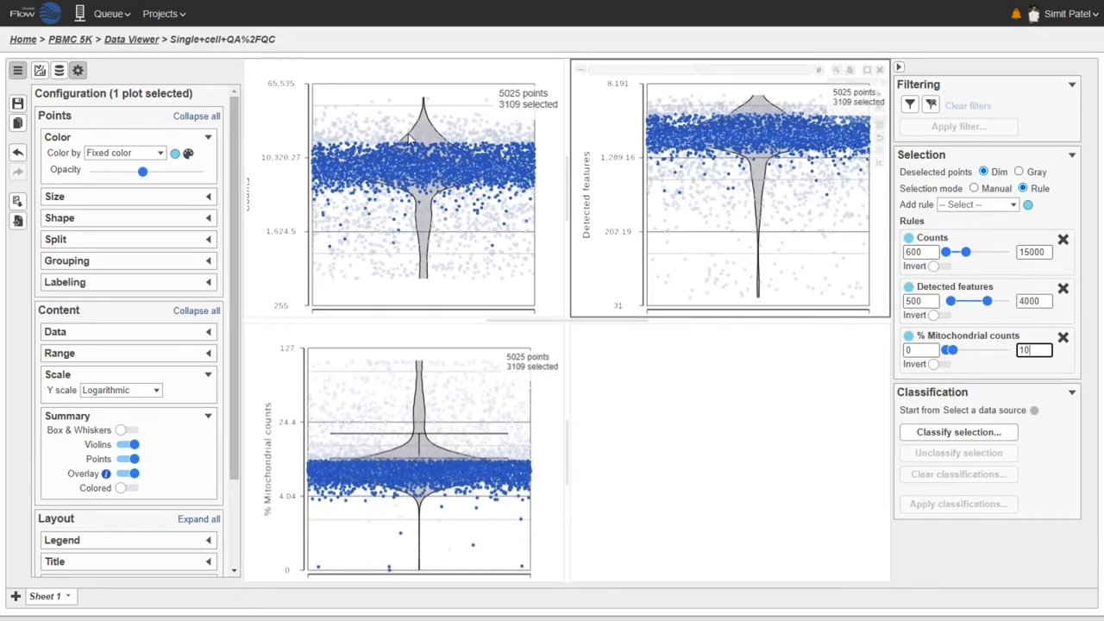
Save the viewer session under the name Single cell QAQC
{"action": "left_click", "coordinate": [18, 104]}
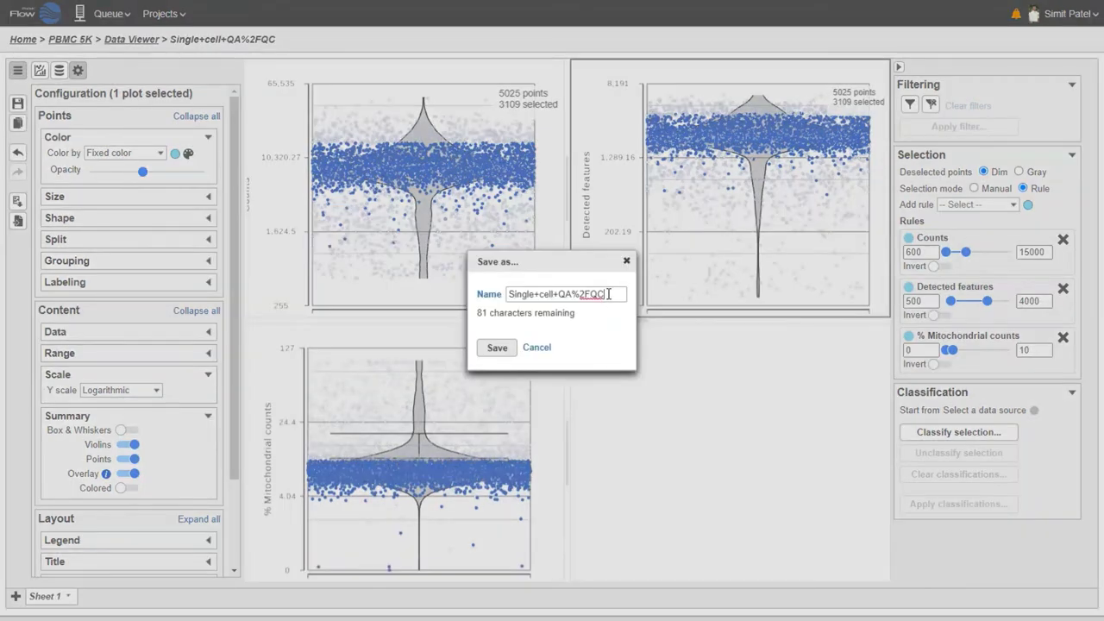
{"action": "left_click_drag", "start_coordinate": [608, 294], "coordinate": [553, 296]}
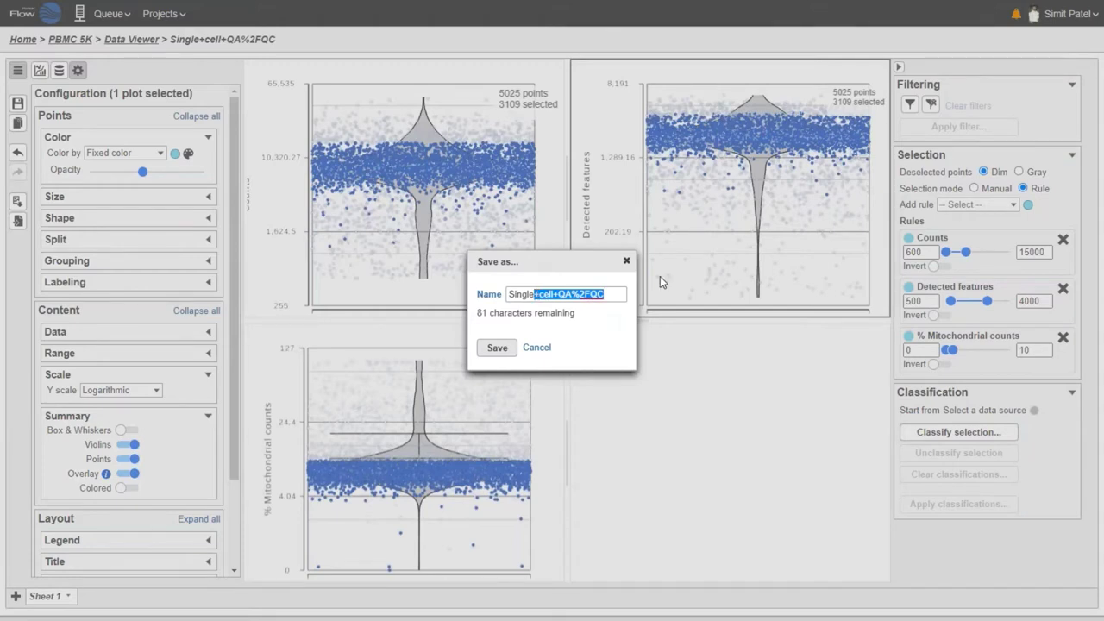
{"action": "key", "text": "BackSpace"}
{"action": "type", "text": "cell QAQ"}
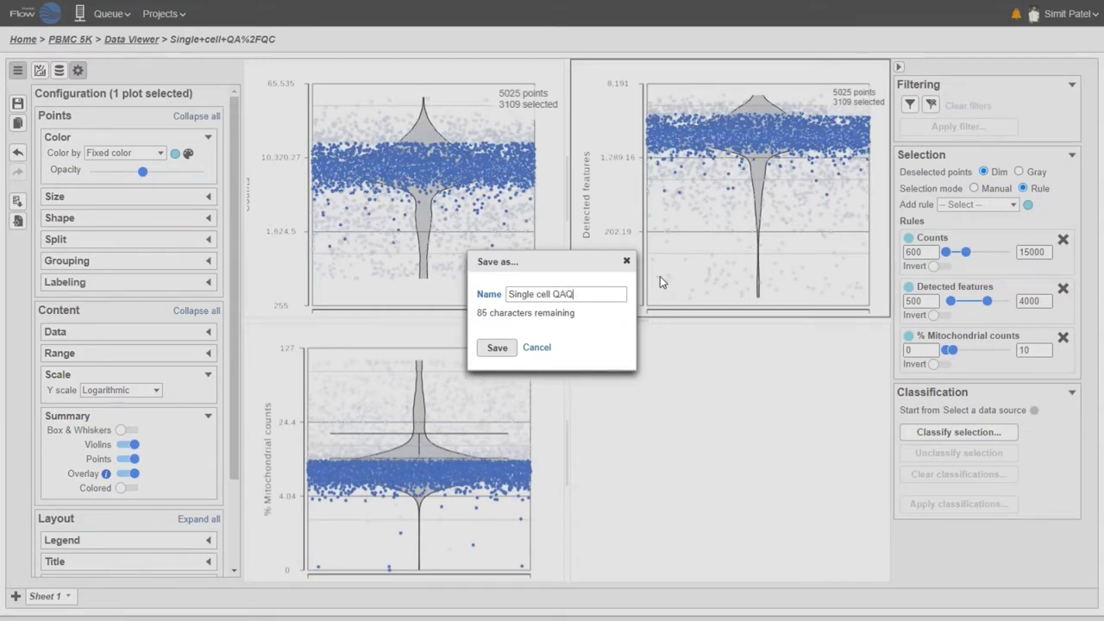
{"action": "type", "text": "C"}
{"action": "left_click", "coordinate": [497, 348]}
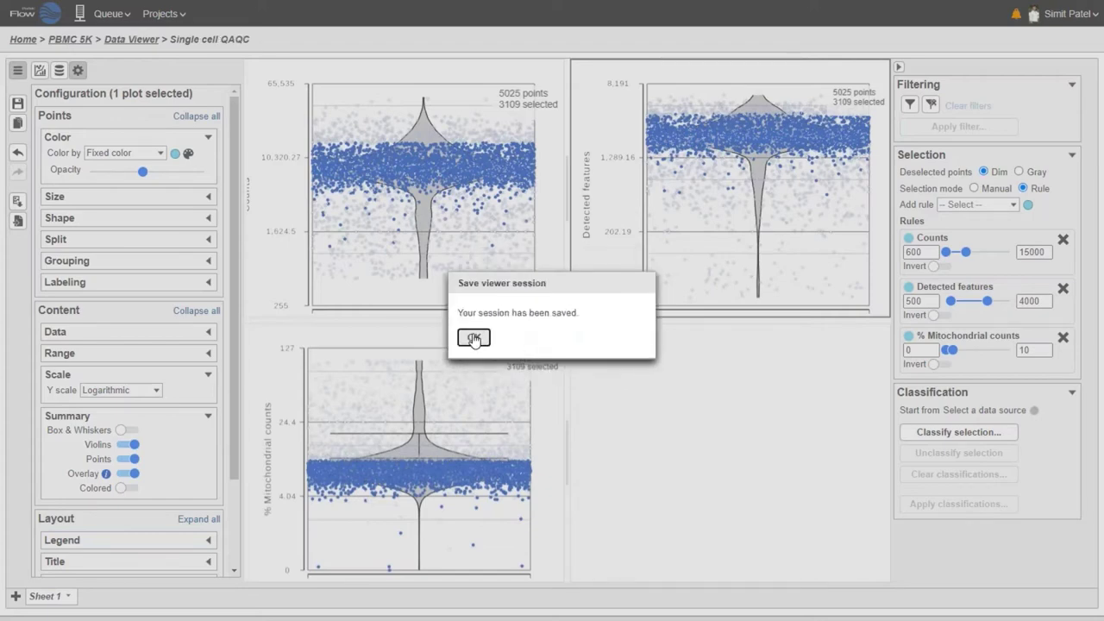
{"action": "left_click", "coordinate": [473, 339]}
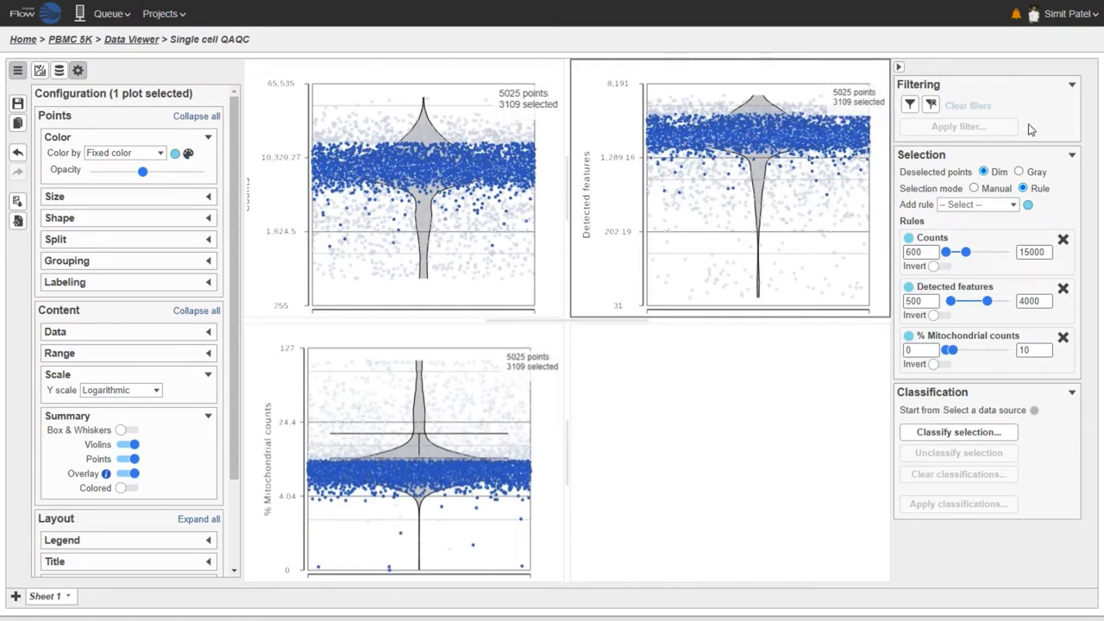
Filter the plots to include only the selected cells and apply that filter to the Single cell counts data node
{"action": "left_click", "coordinate": [910, 105]}
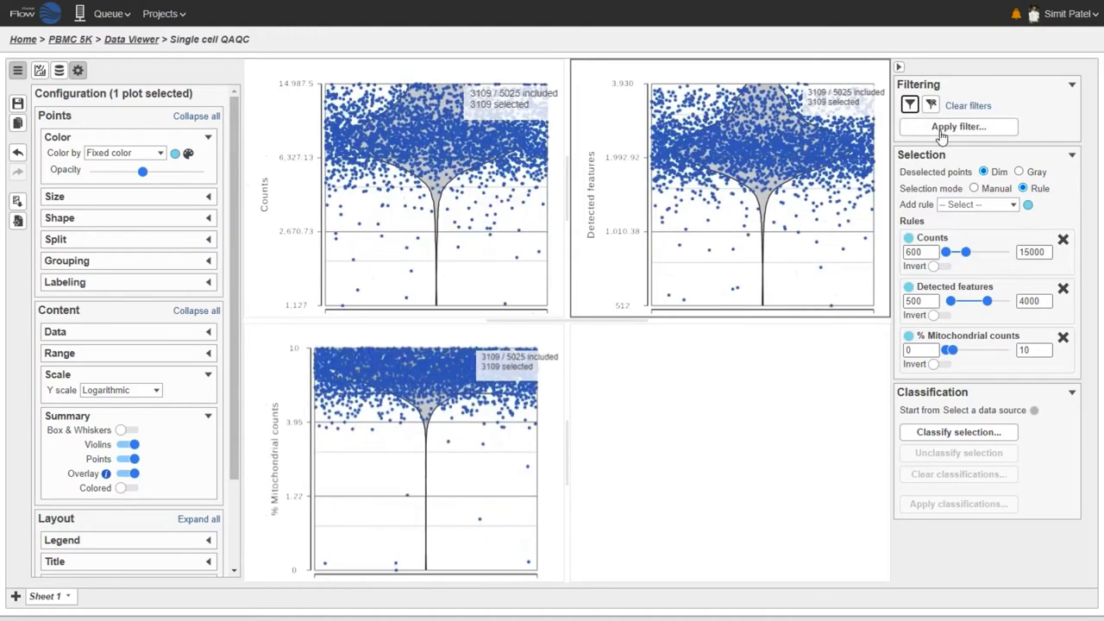
{"action": "left_click", "coordinate": [998, 130]}
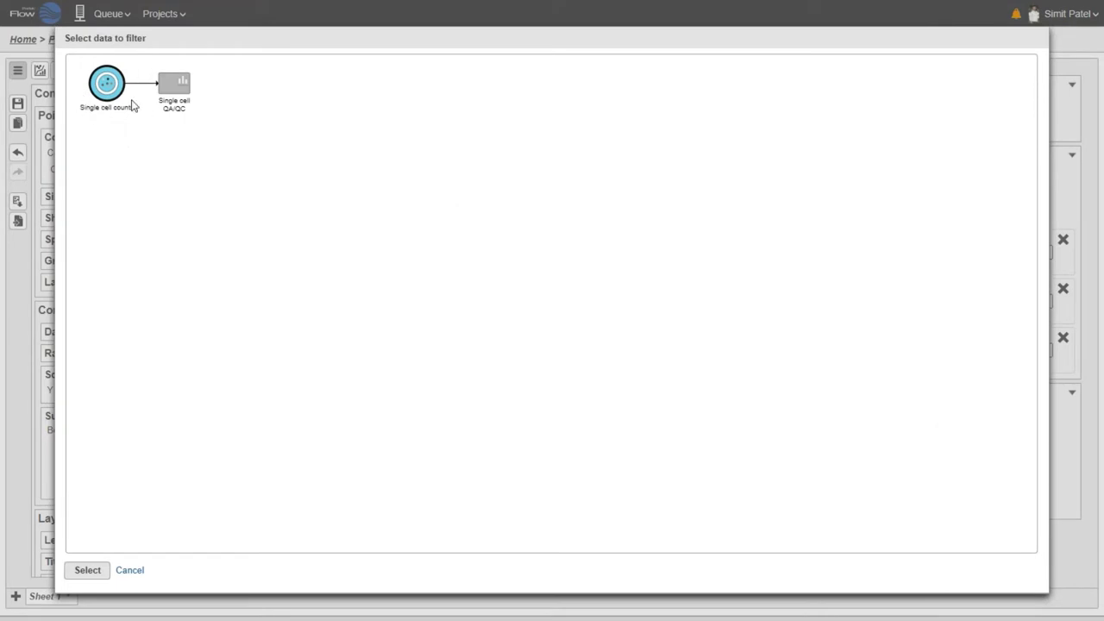
{"action": "left_click", "coordinate": [112, 95]}
{"action": "left_click", "coordinate": [102, 574]}
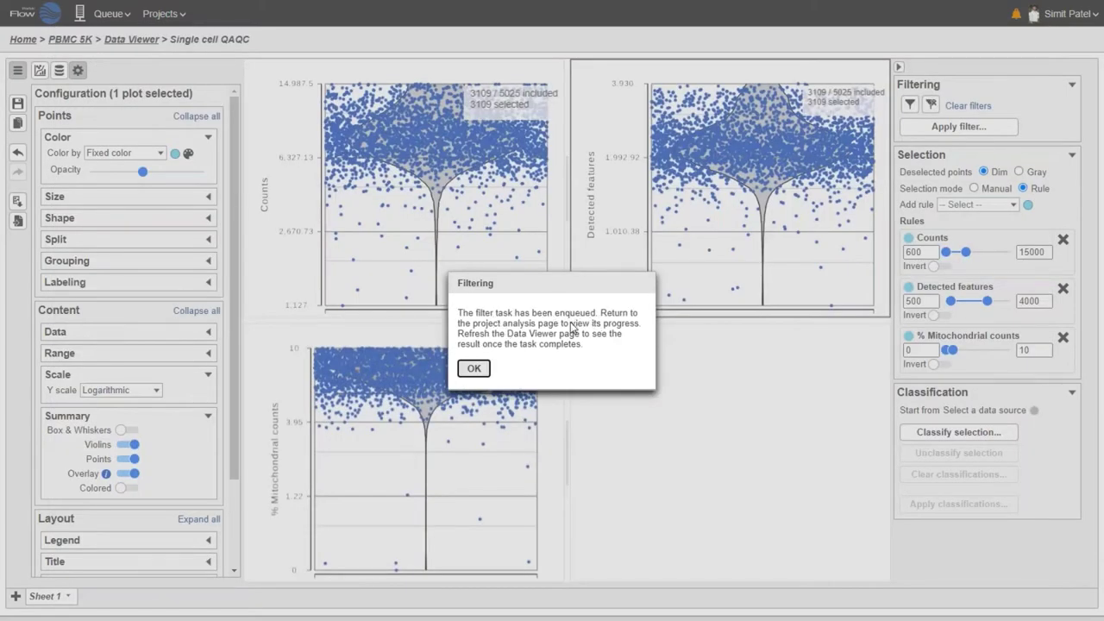
{"action": "left_click", "coordinate": [474, 369]}
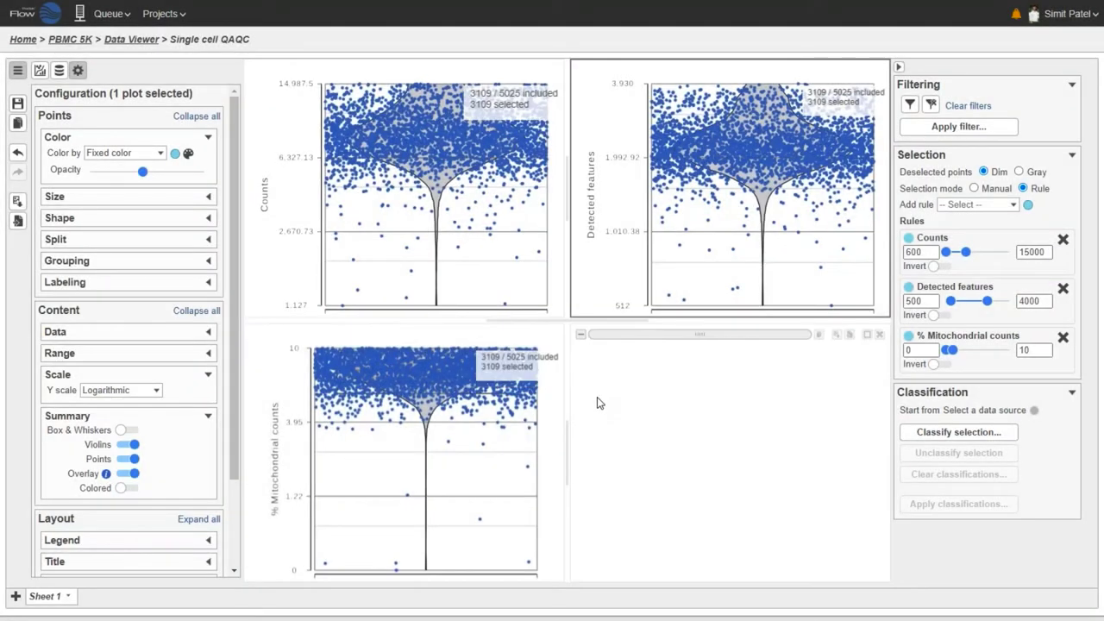
Return to the PBMC 5K project's analyses, leaving the viewer without saving, and select the new Filtered counts node
{"action": "left_click", "coordinate": [83, 41]}
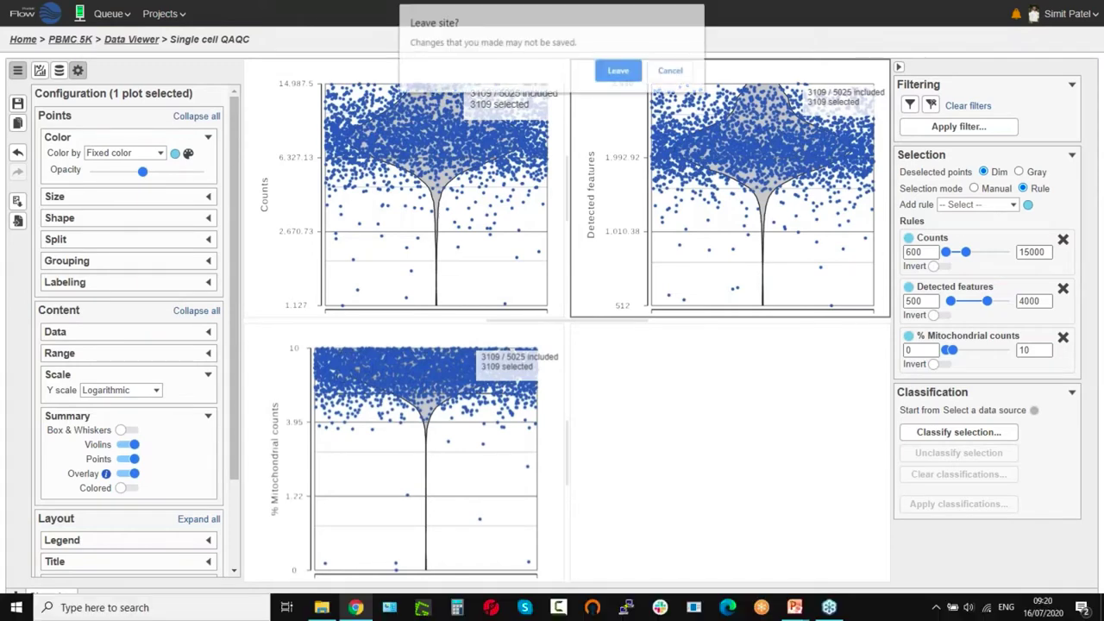
{"action": "left_click", "coordinate": [618, 73]}
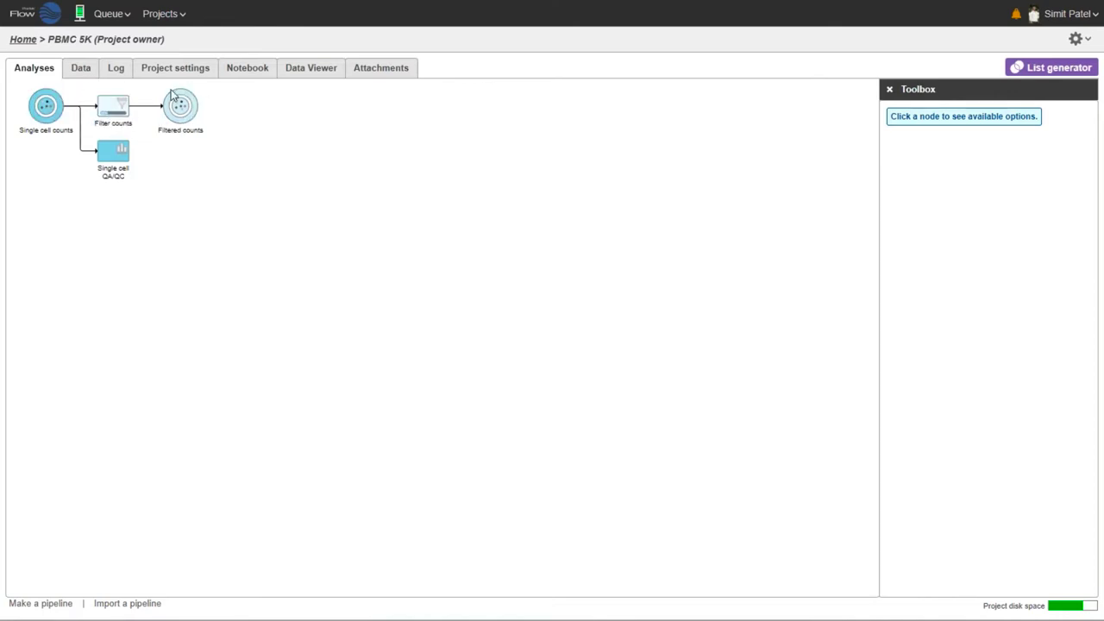
{"action": "mouse_move", "coordinate": [184, 118]}
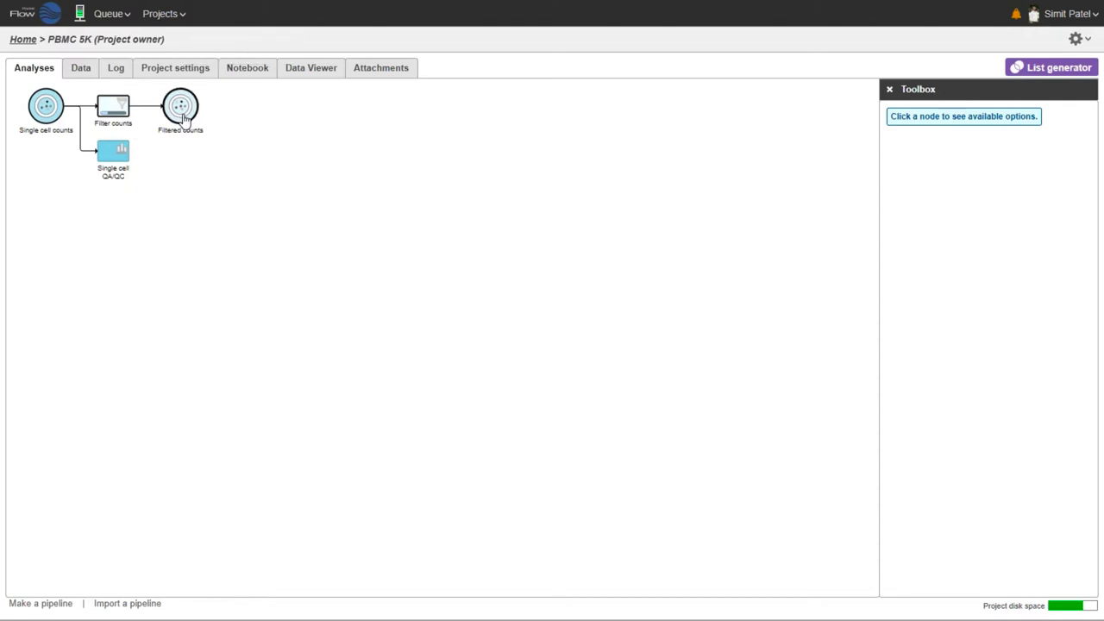
{"action": "left_click", "coordinate": [178, 110]}
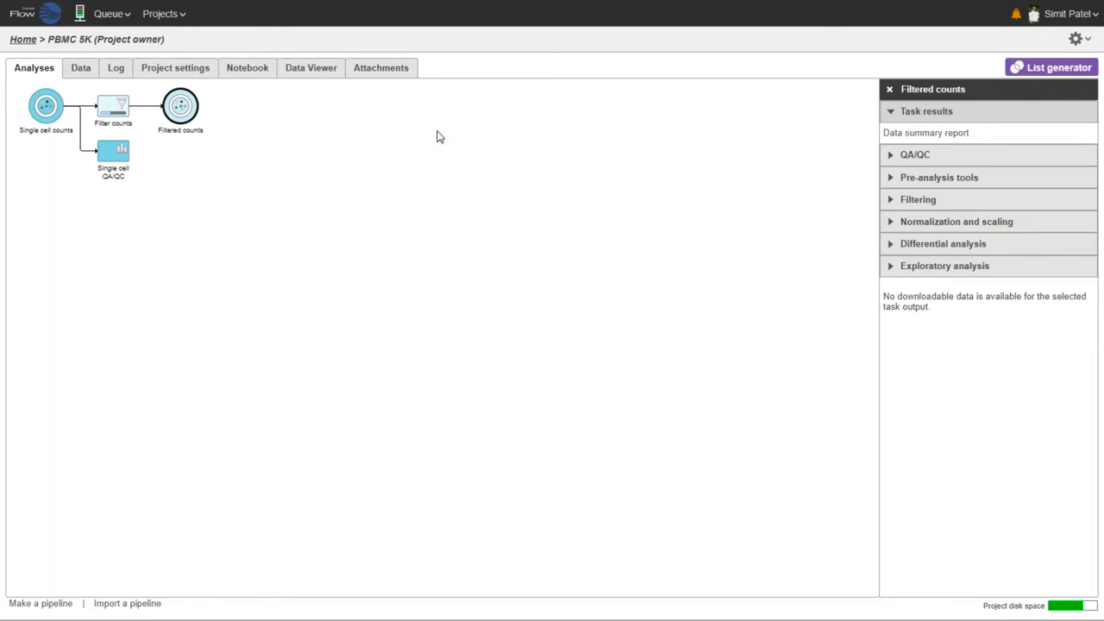
Reopen the saved Single cell QAQC viewer session of the PBMC 5K project
{"action": "left_click", "coordinate": [326, 79]}
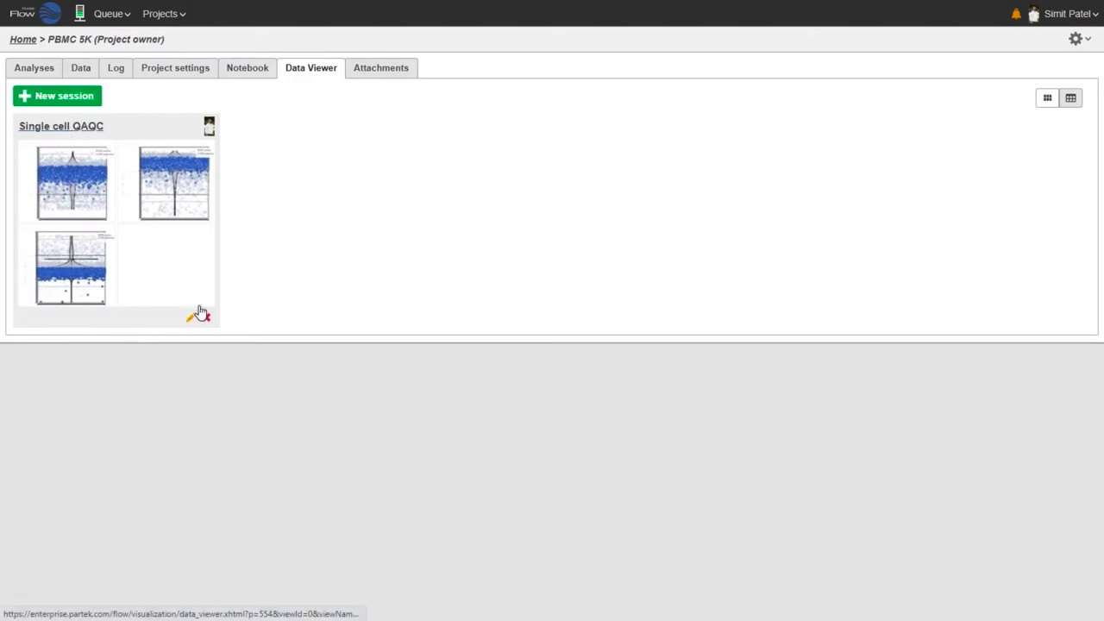
{"action": "left_click", "coordinate": [80, 128]}
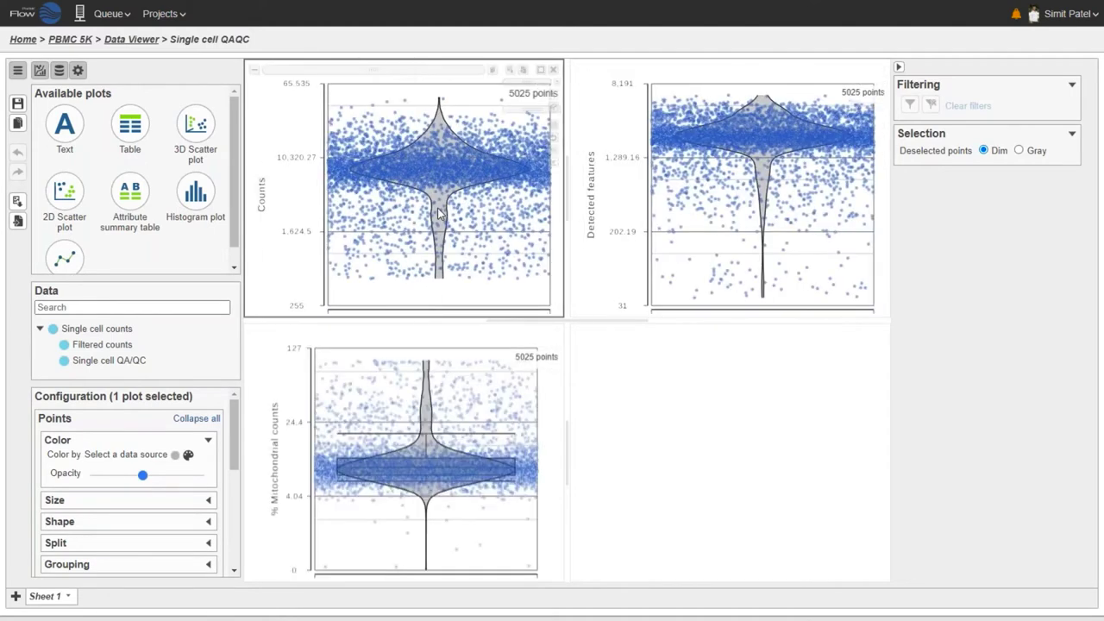
Raise the lower limits of Counts to about 3589 and Detected features to 1158, and filter the plots to the selected cells
{"action": "mouse_move", "coordinate": [946, 253]}
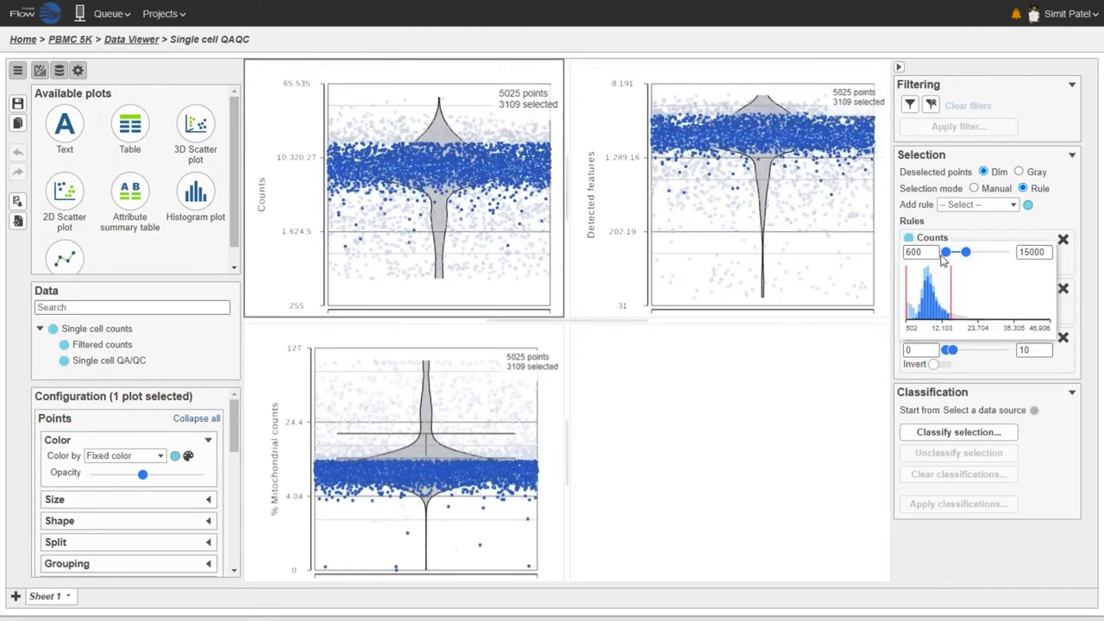
{"action": "left_click_drag", "start_coordinate": [945, 252], "coordinate": [949, 254]}
{"action": "mouse_move", "coordinate": [955, 301]}
{"action": "left_click_drag", "start_coordinate": [955, 302], "coordinate": [958, 307]}
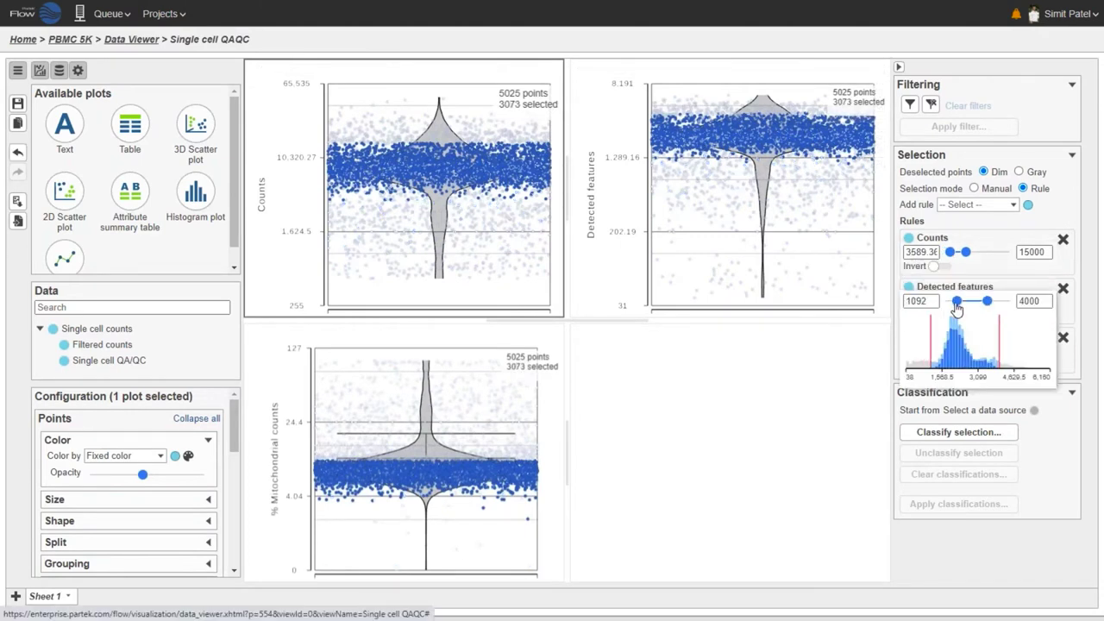
{"action": "left_click", "coordinate": [909, 104]}
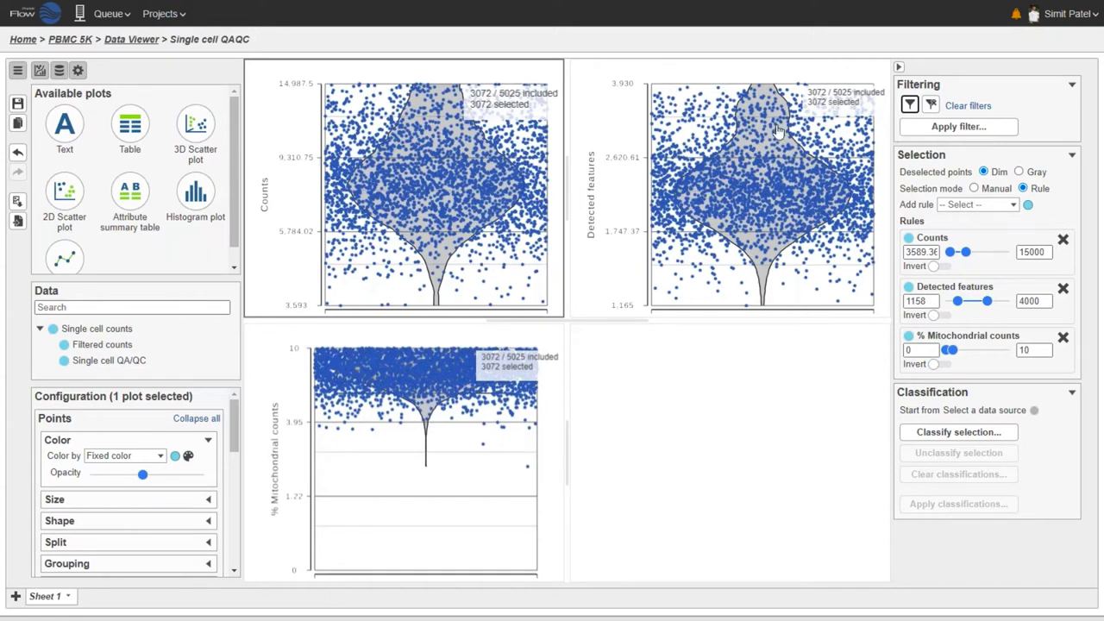
Open the recent project Visualizing Data with Figures, leaving the current session without saving its changes
{"action": "left_click", "coordinate": [179, 15]}
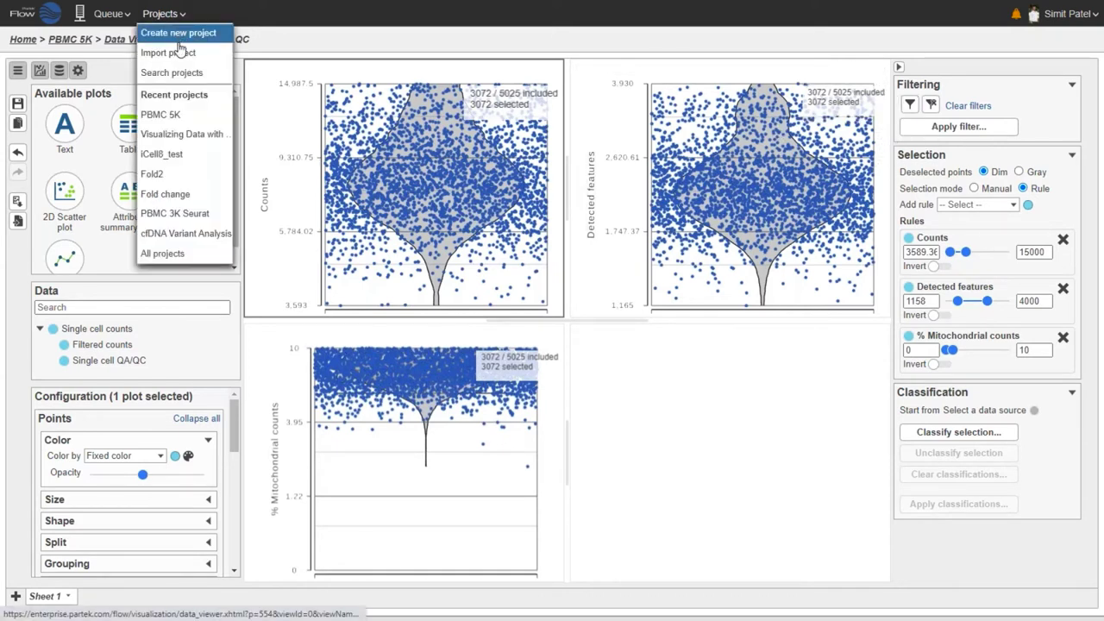
{"action": "left_click", "coordinate": [195, 138]}
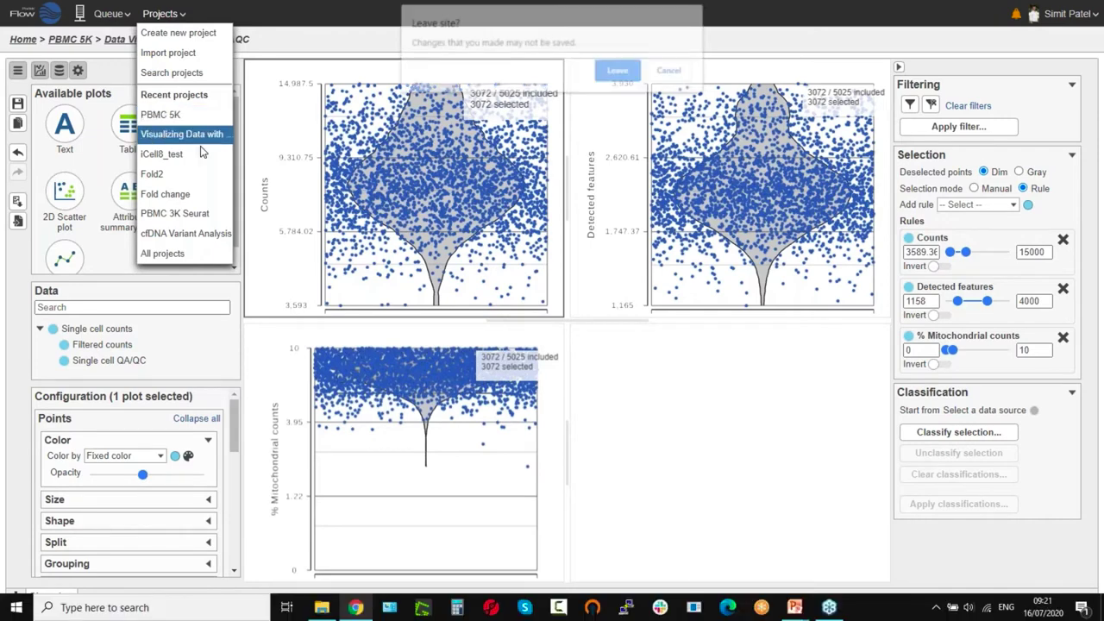
{"action": "left_click", "coordinate": [617, 74]}
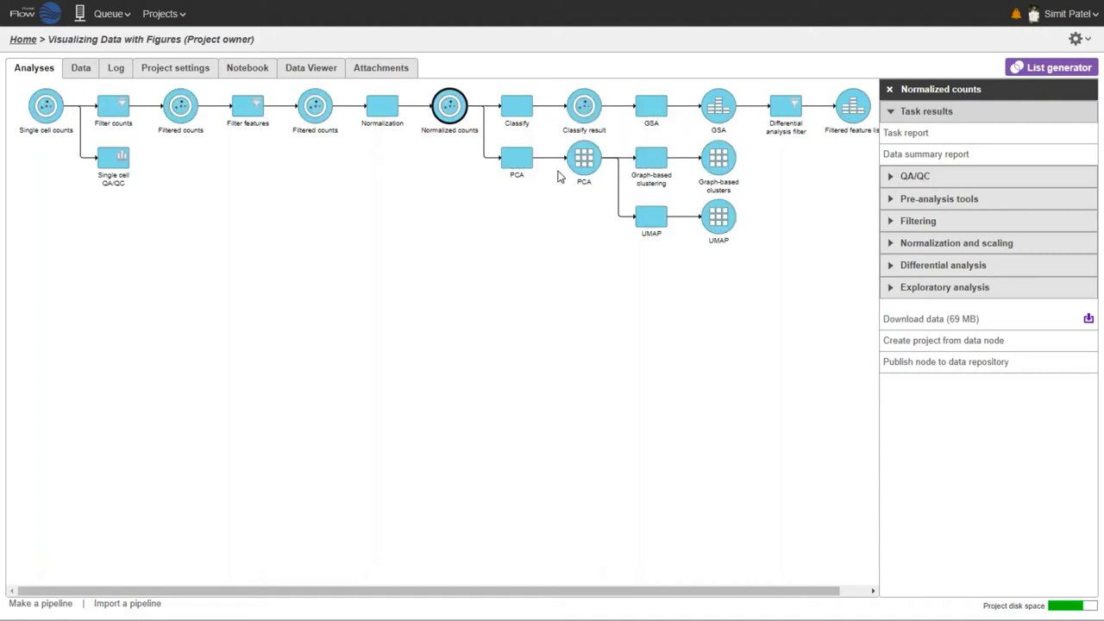
Examine the options for the PCA, UMAP and Normalized counts nodes, including the exploratory analysis tasks for Normalized counts
{"action": "left_click", "coordinate": [592, 161]}
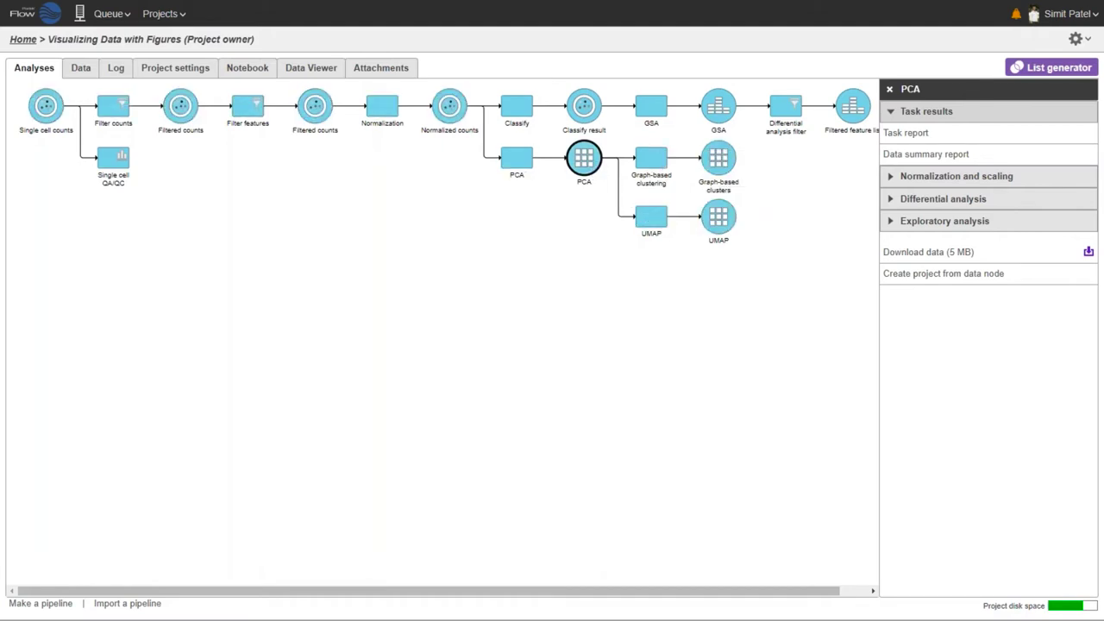
{"action": "left_click", "coordinate": [719, 221]}
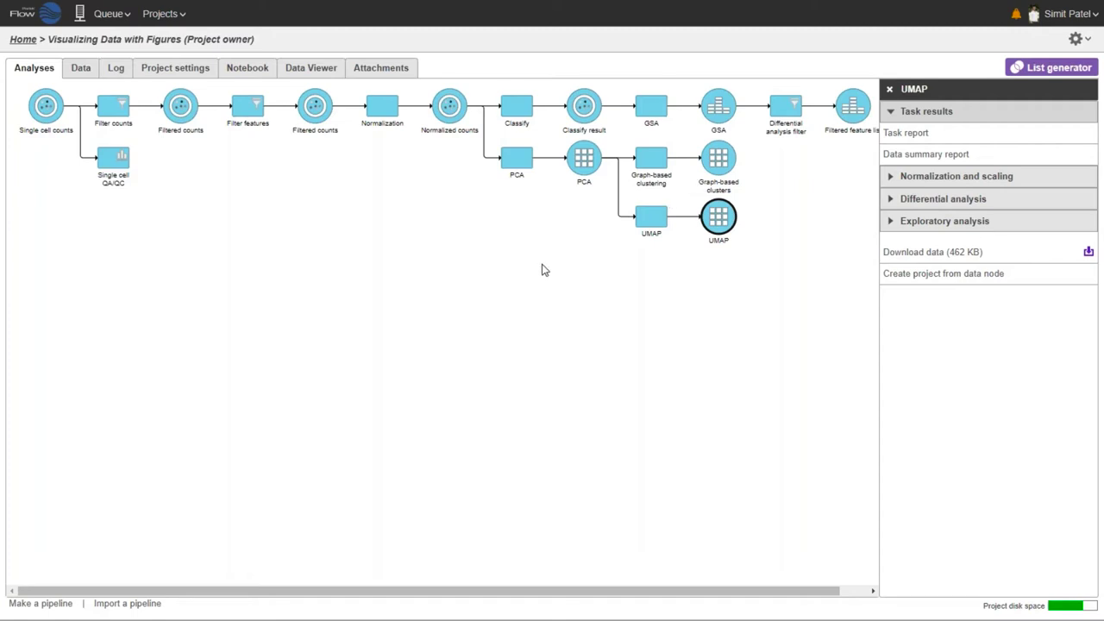
{"action": "left_click", "coordinate": [449, 116]}
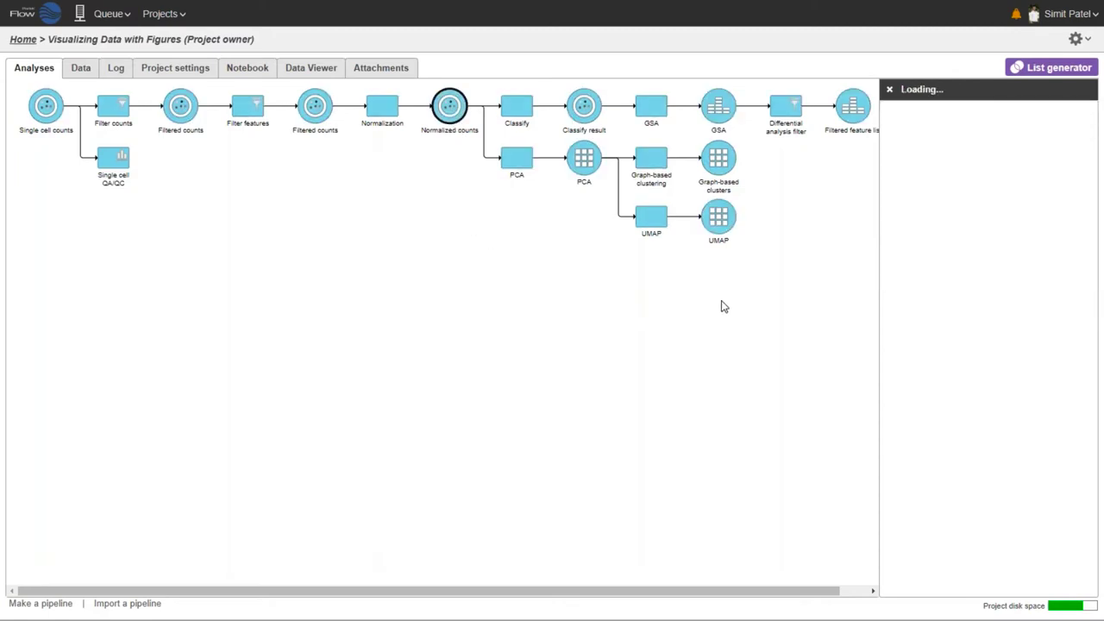
{"action": "left_click", "coordinate": [904, 290]}
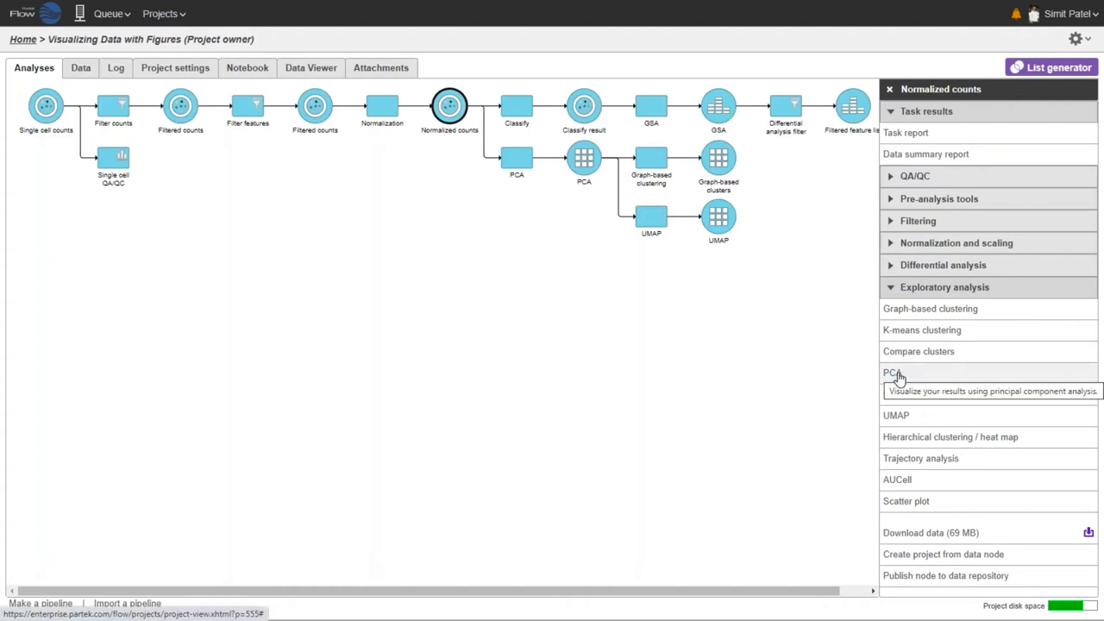
{"action": "left_click", "coordinate": [569, 205]}
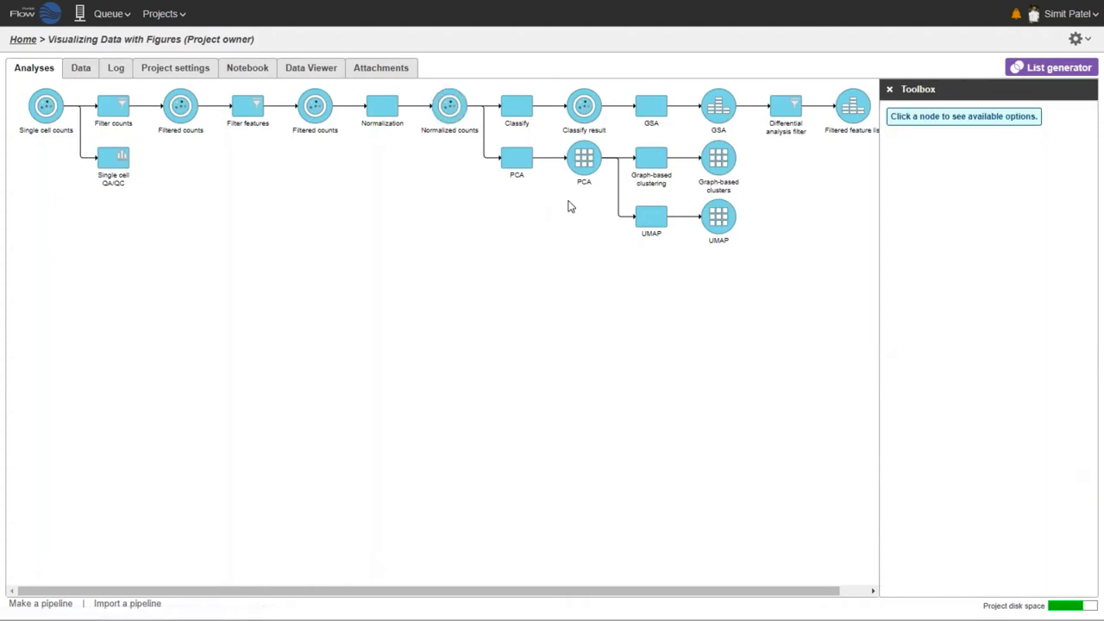
Open the PCA result node as a plot in the Data Viewer
{"action": "left_click", "coordinate": [584, 157]}
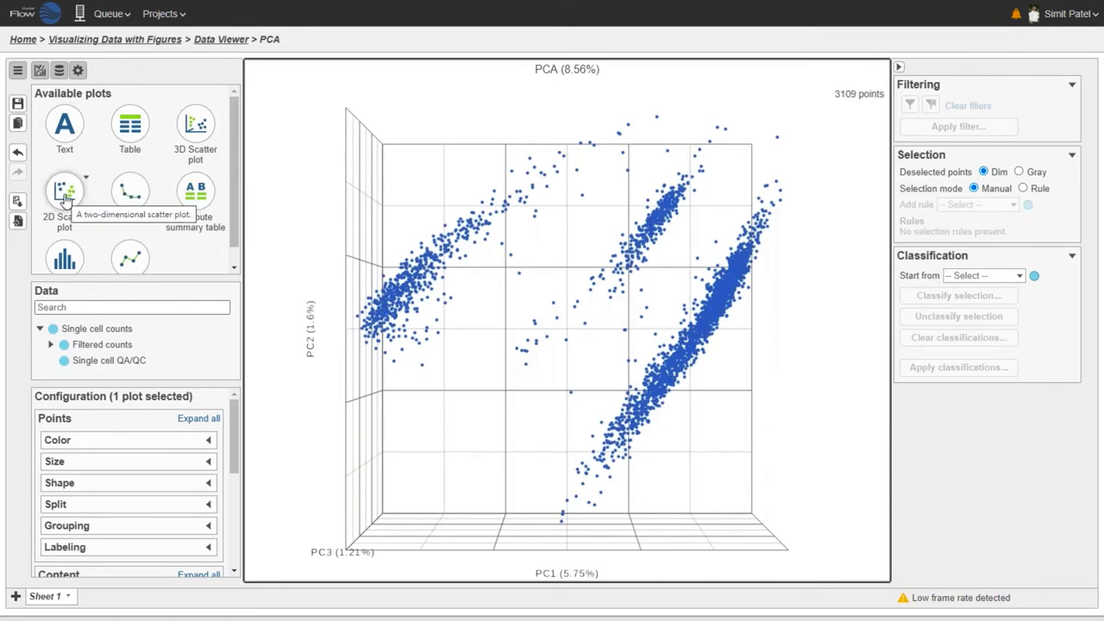
Try replacing the 3D PCA plot with a 2D scatter plot of the PCA data, and undo the replacement
{"action": "left_click_drag", "start_coordinate": [65, 197], "coordinate": [580, 322]}
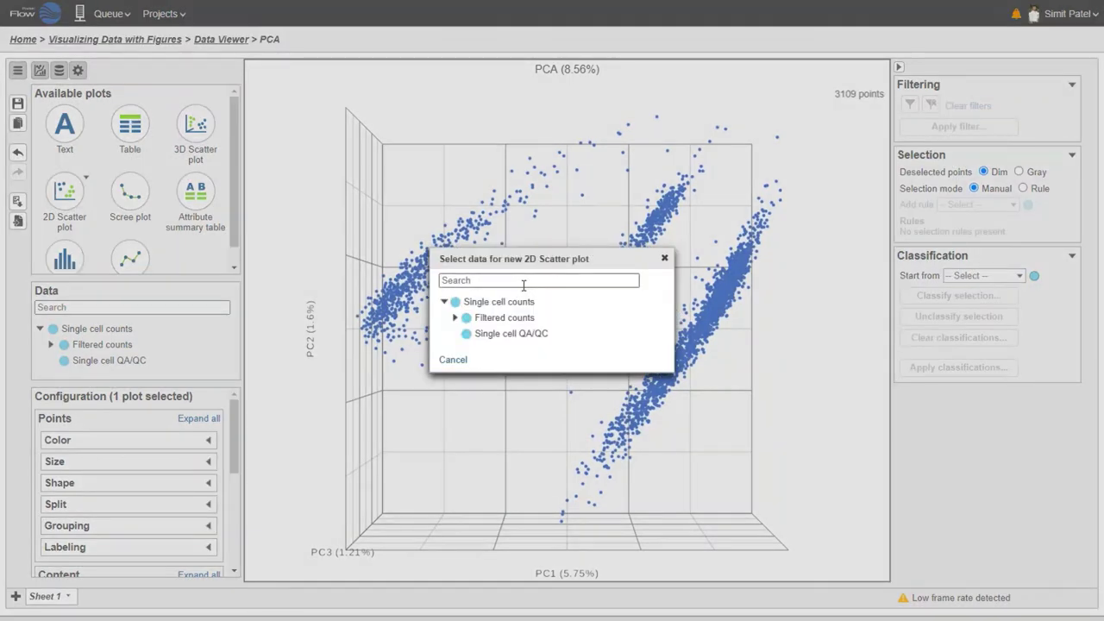
{"action": "left_click", "coordinate": [521, 281]}
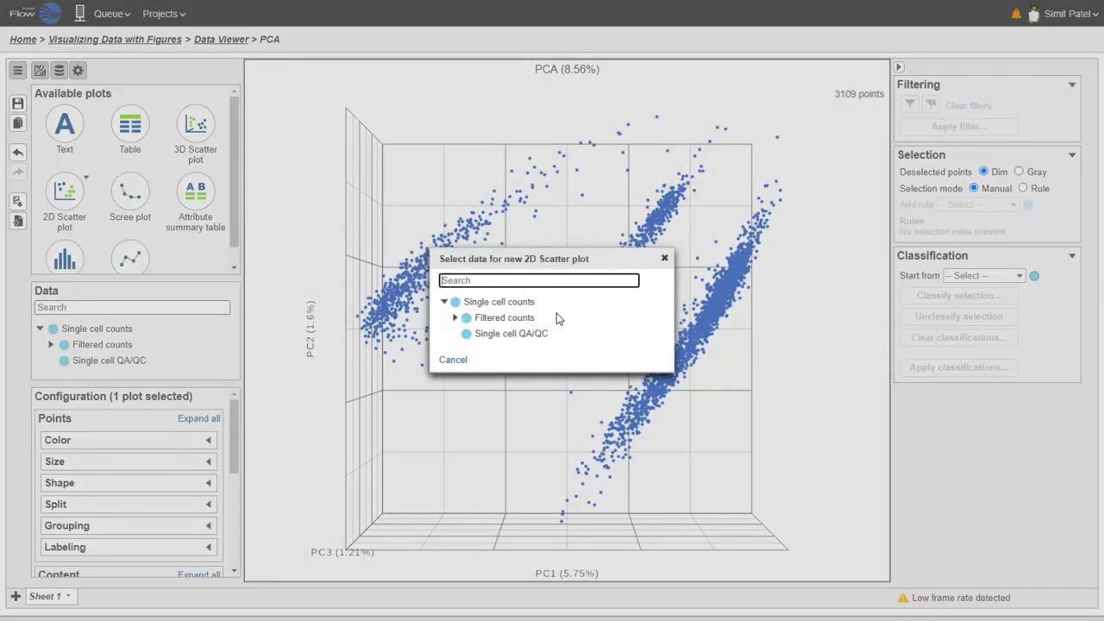
{"action": "type", "text": "pca"}
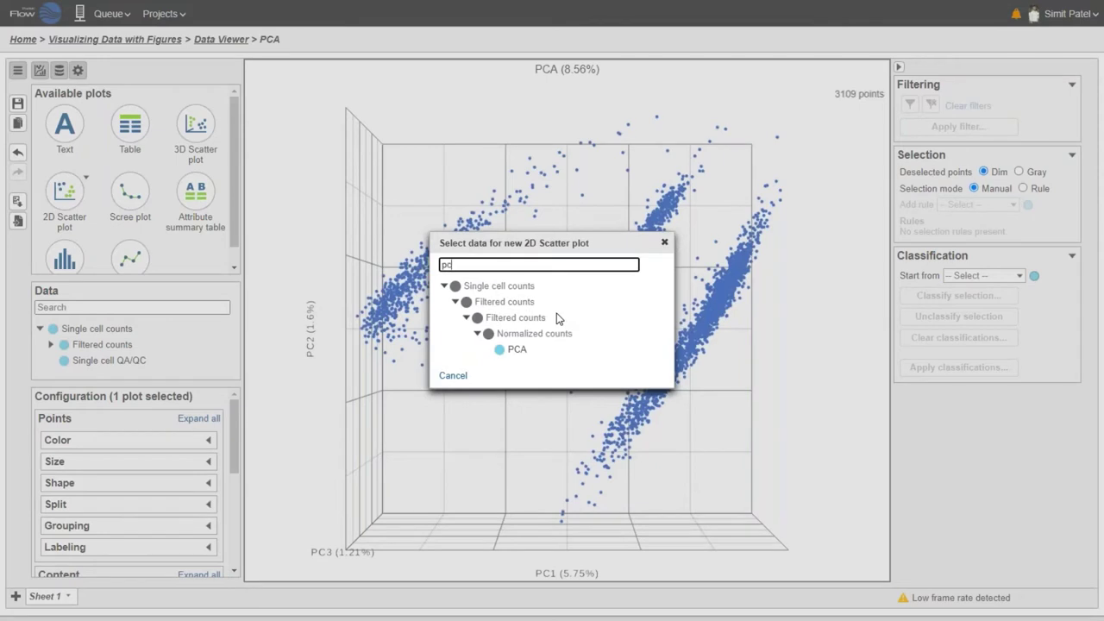
{"action": "double_click", "coordinate": [460, 265]}
{"action": "mouse_move", "coordinate": [514, 356]}
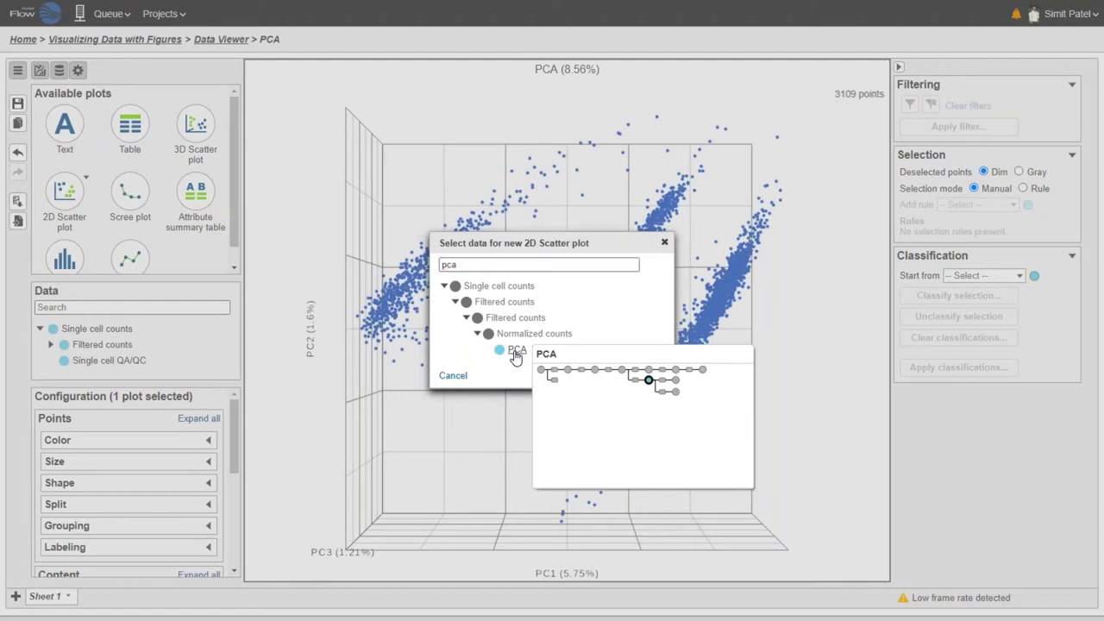
{"action": "left_click", "coordinate": [515, 352]}
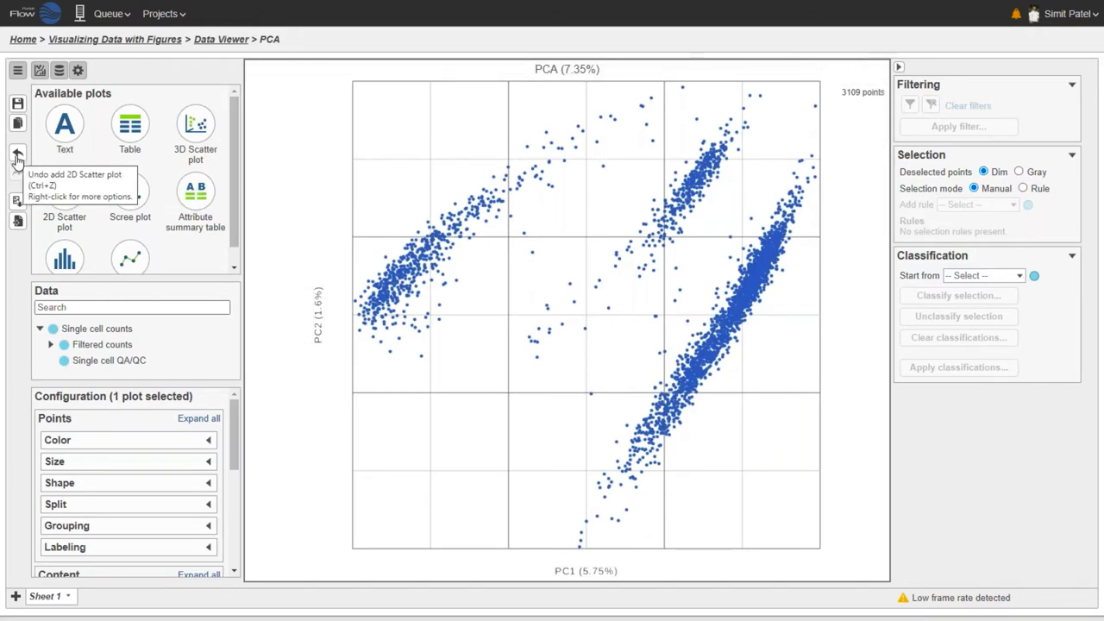
{"action": "left_click", "coordinate": [17, 157]}
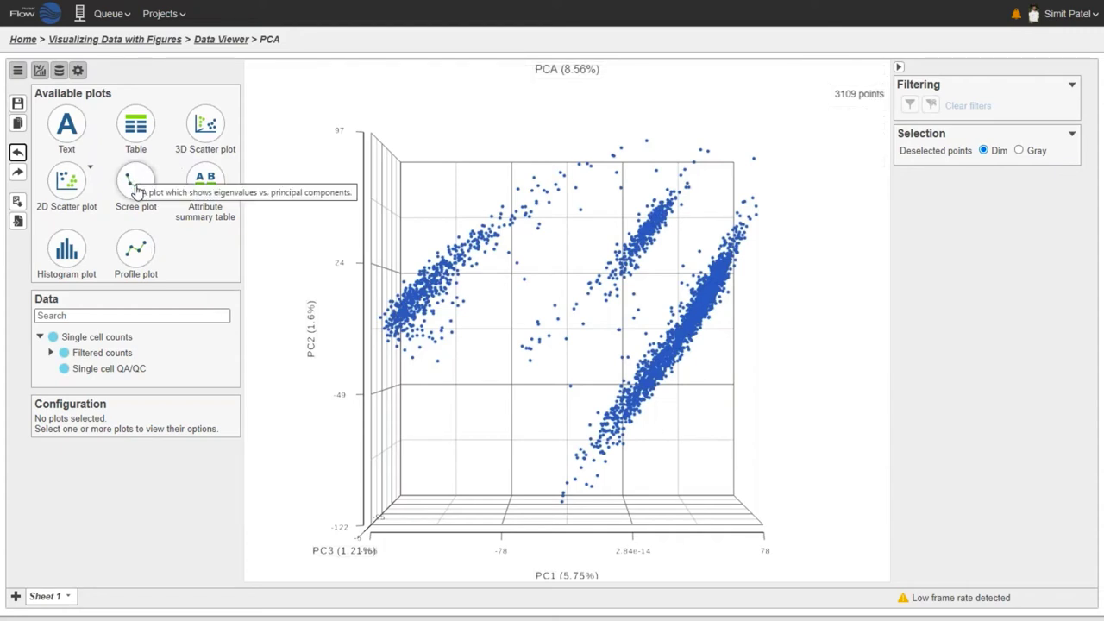
Replace the 3D PCA plot with a scree plot of the PCA data and examine the first 32 principal components
{"action": "left_click_drag", "start_coordinate": [136, 190], "coordinate": [559, 345]}
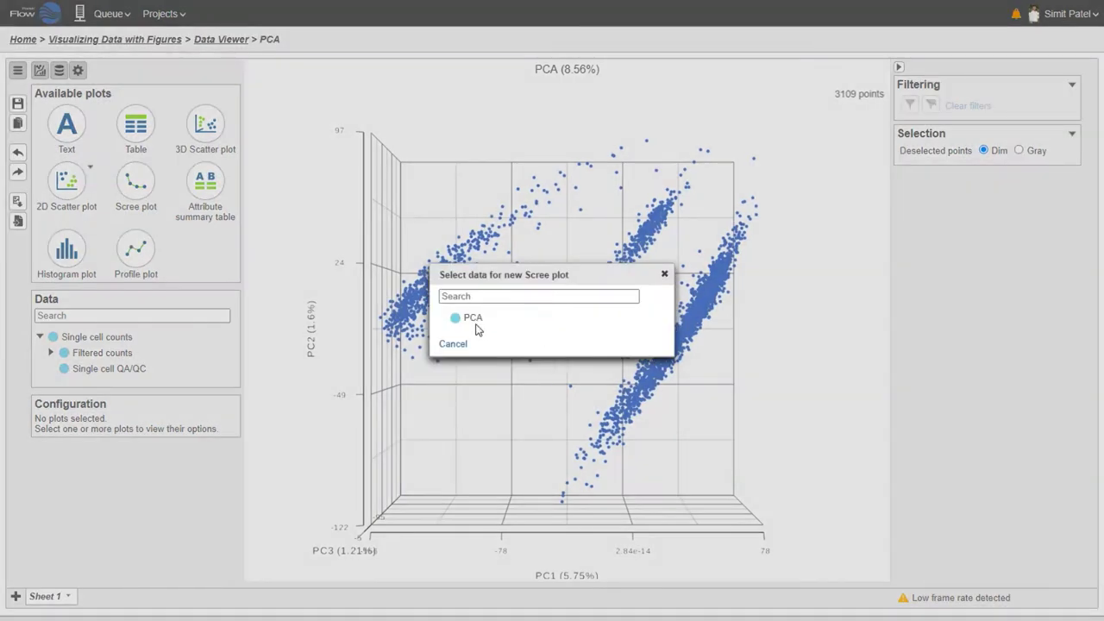
{"action": "mouse_move", "coordinate": [481, 324]}
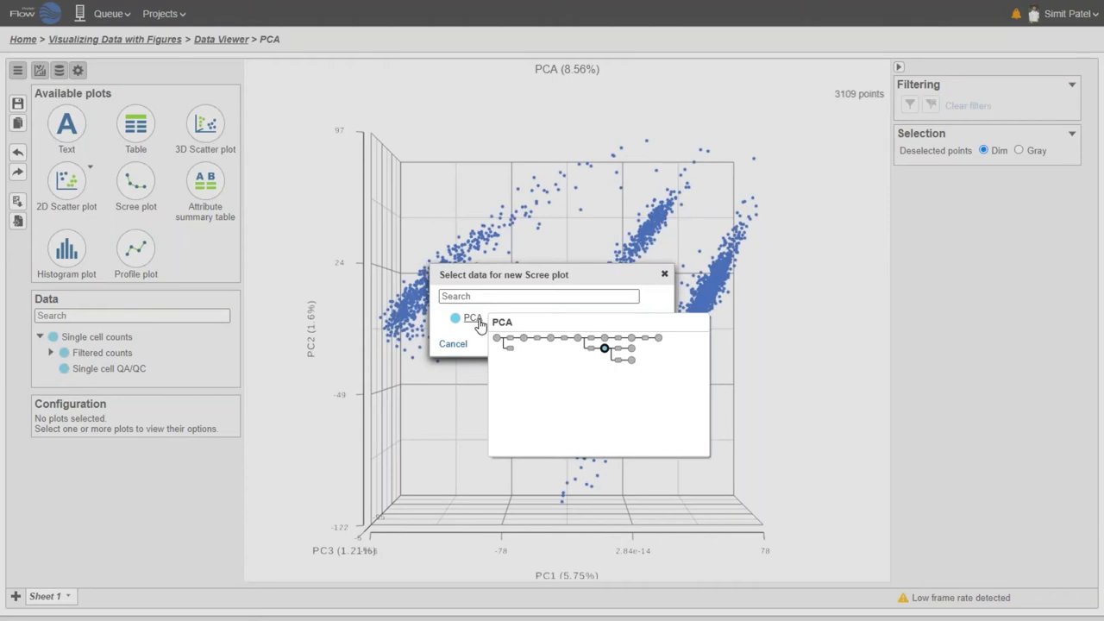
{"action": "left_click", "coordinate": [471, 319]}
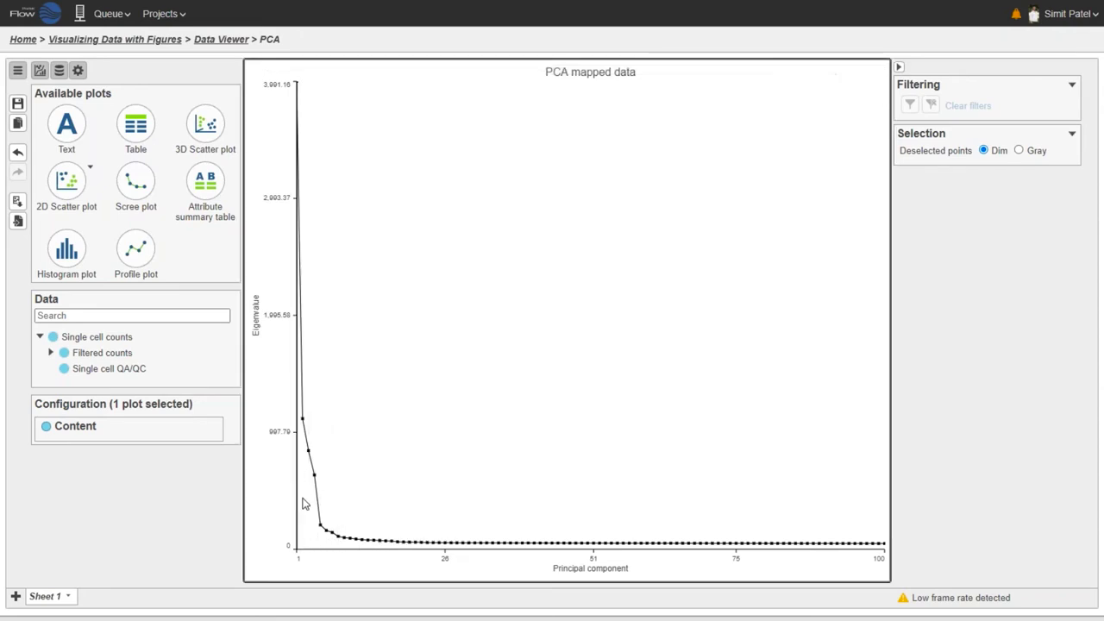
{"action": "left_click_drag", "start_coordinate": [301, 503], "coordinate": [479, 501]}
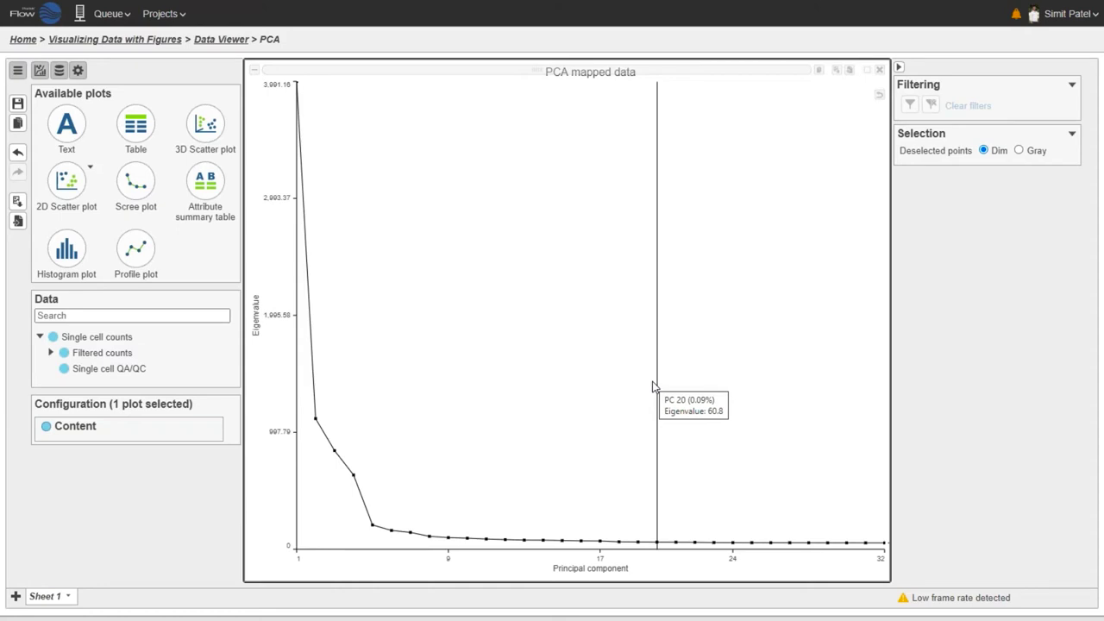
Return to the Visualizing Data with Figures project without saving changes, and open the UMAP task setup for the PCA result node
{"action": "left_click", "coordinate": [164, 40]}
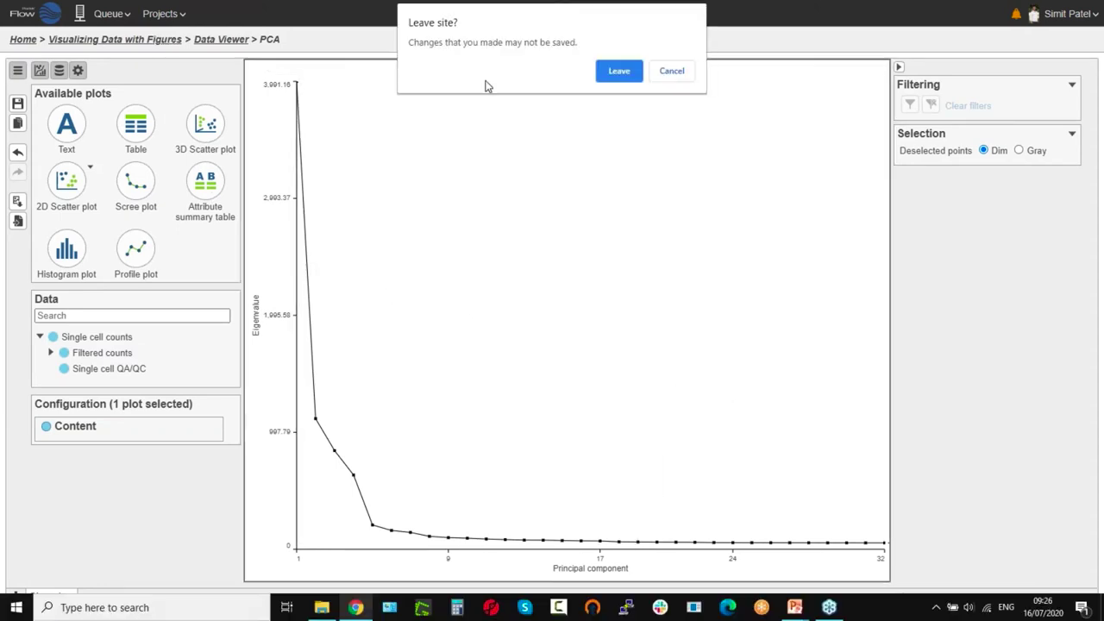
{"action": "left_click", "coordinate": [615, 72]}
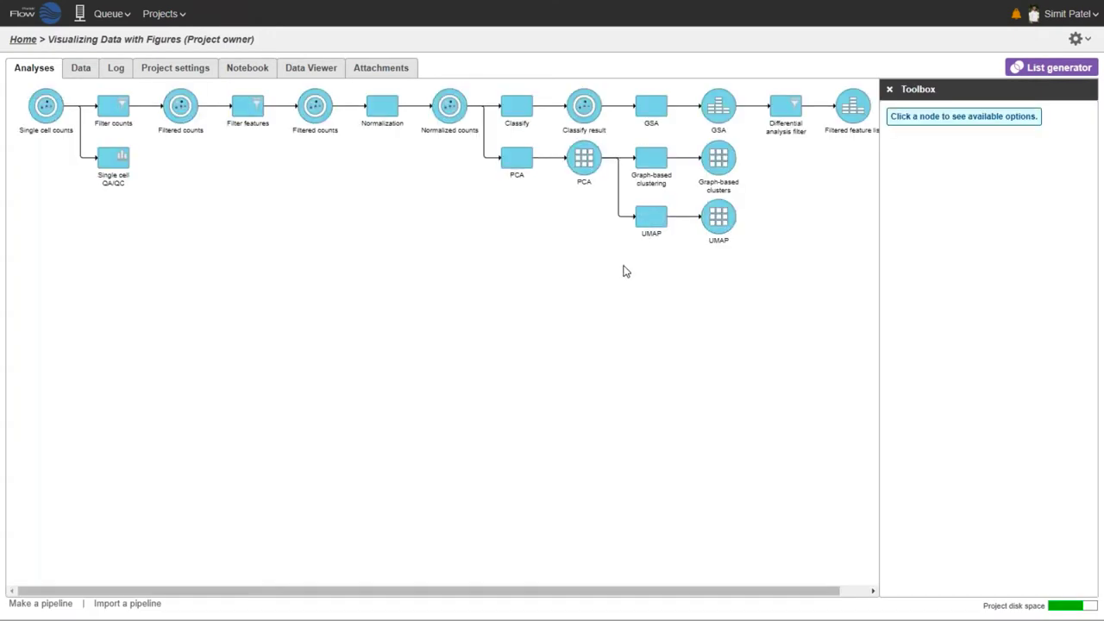
{"action": "left_click", "coordinate": [582, 181]}
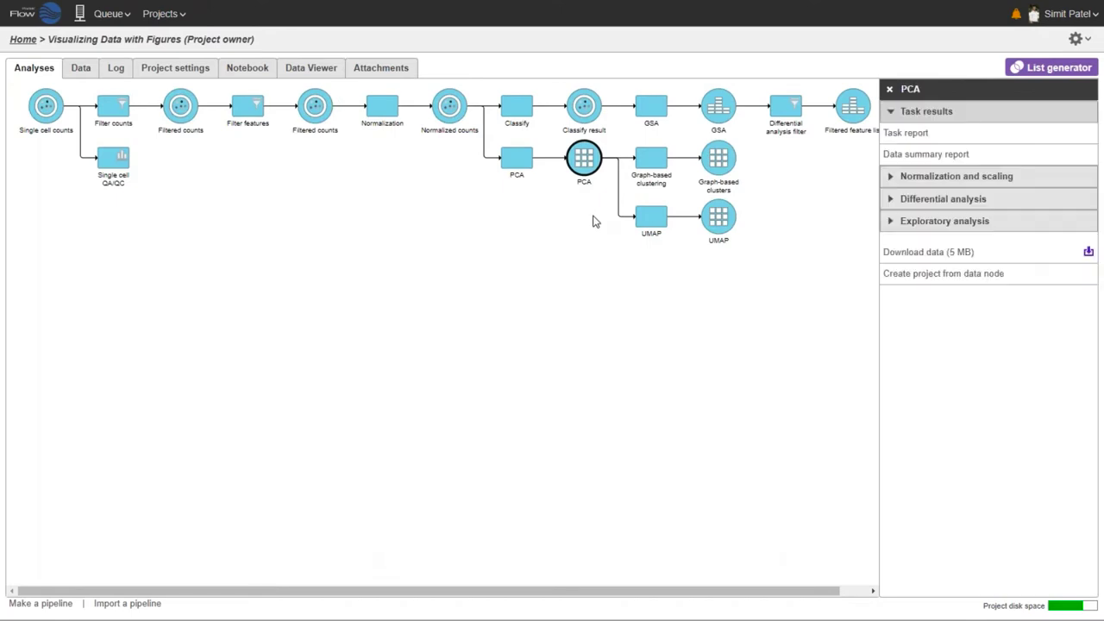
{"action": "left_click", "coordinate": [886, 223]}
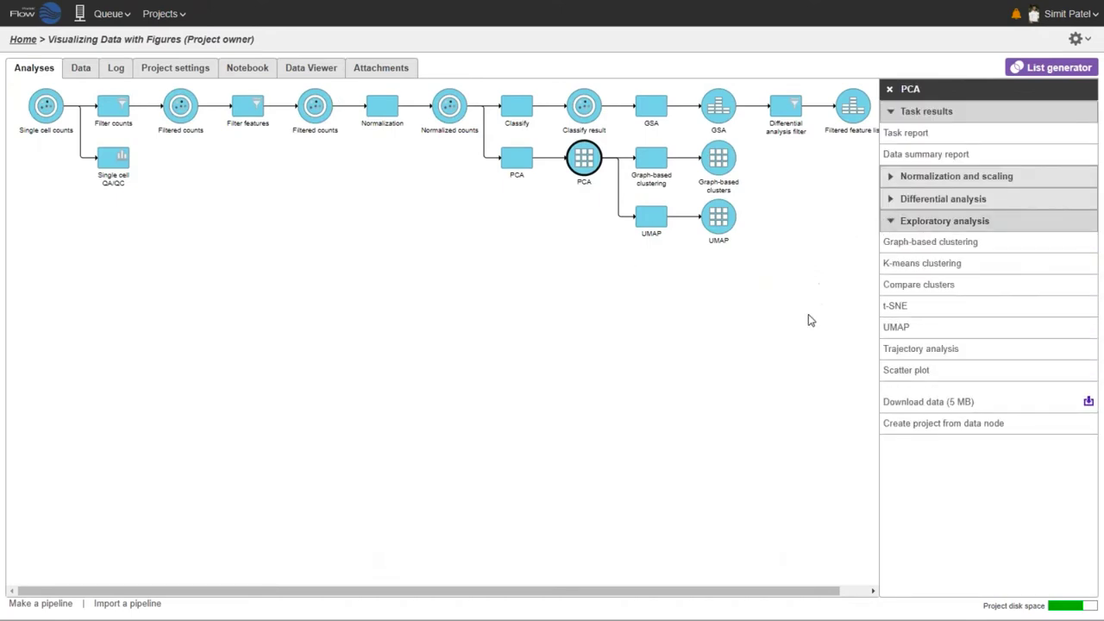
{"action": "left_click", "coordinate": [915, 334]}
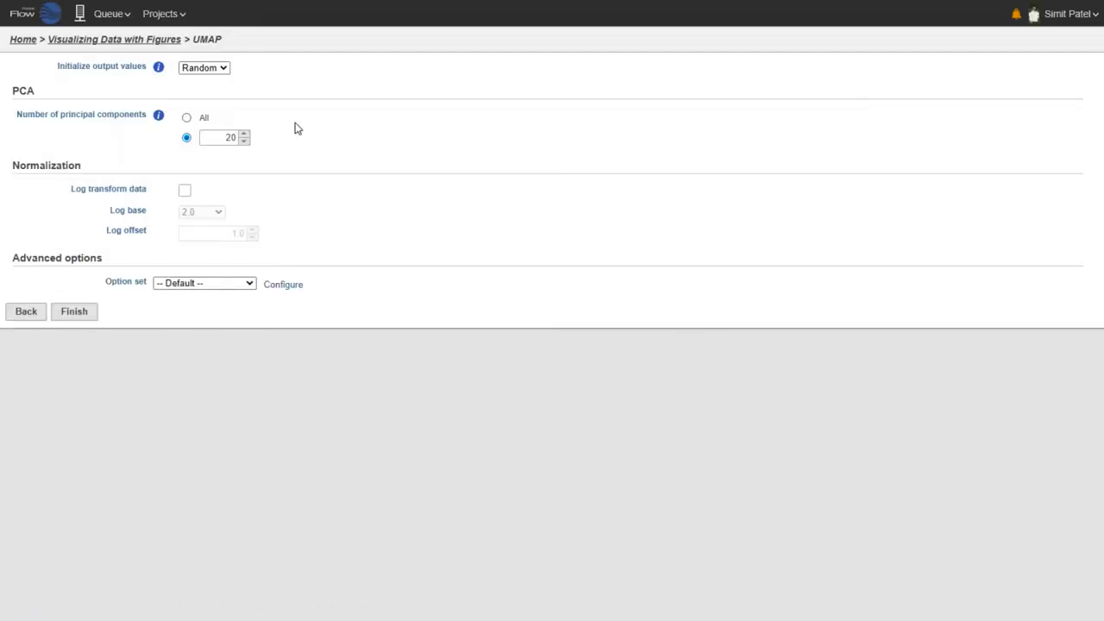
Keep Random for the UMAP output initialization, try 10 principal components, and restore the number to 20
{"action": "mouse_move", "coordinate": [158, 74]}
{"action": "left_click", "coordinate": [211, 69]}
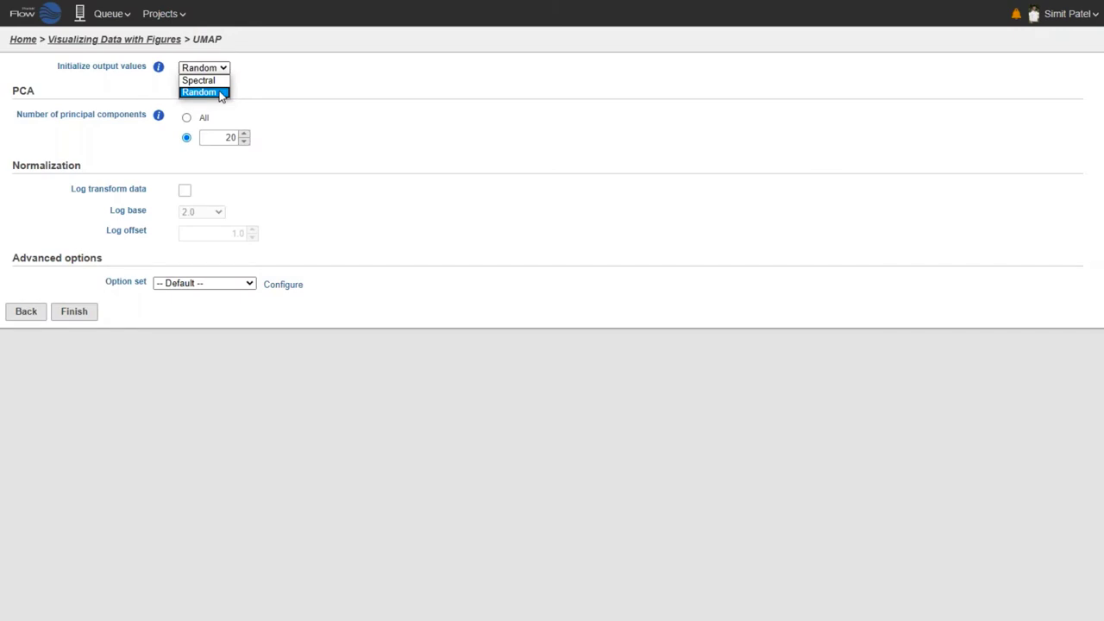
{"action": "left_click", "coordinate": [220, 93]}
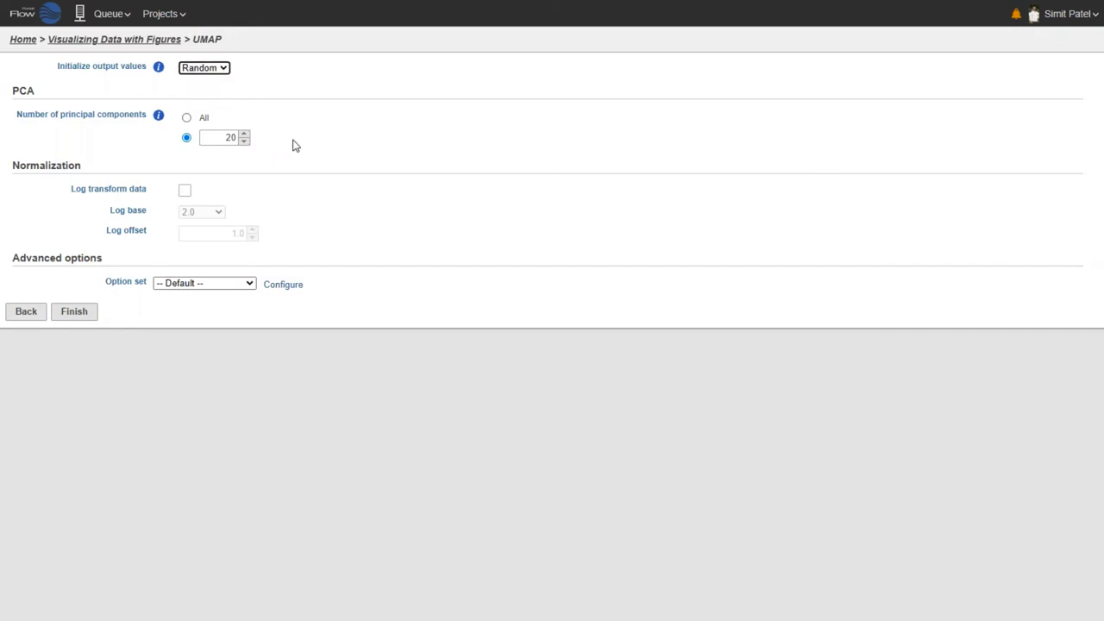
{"action": "left_click", "coordinate": [245, 136]}
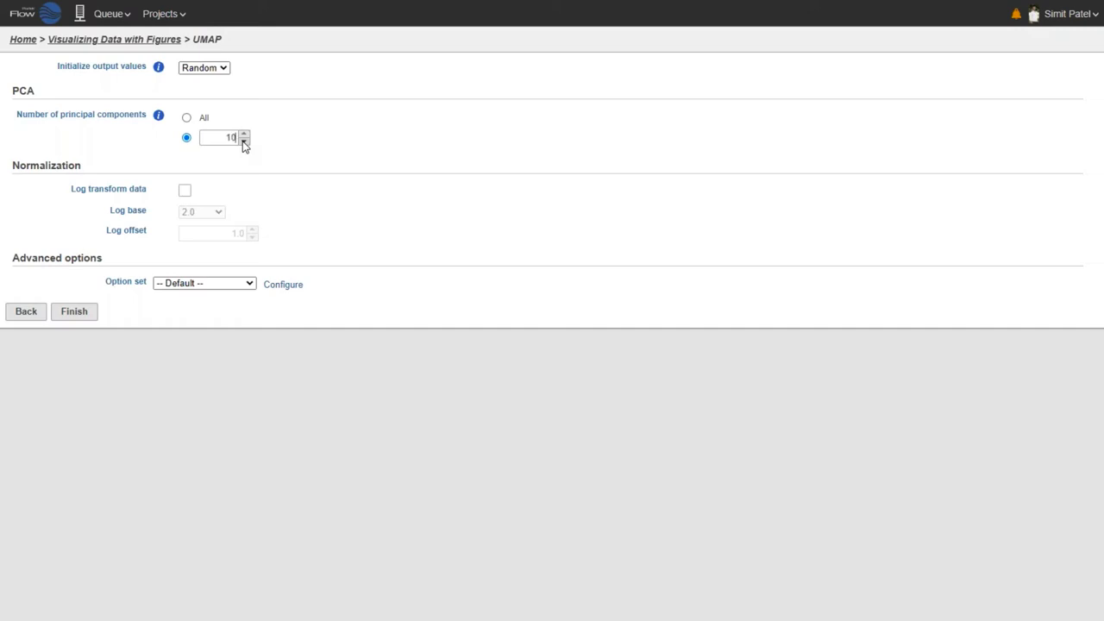
{"action": "left_click", "coordinate": [244, 135]}
Examine the advanced UMAP options, including the available distance metrics, and dismiss them without changes
{"action": "left_click", "coordinate": [281, 292]}
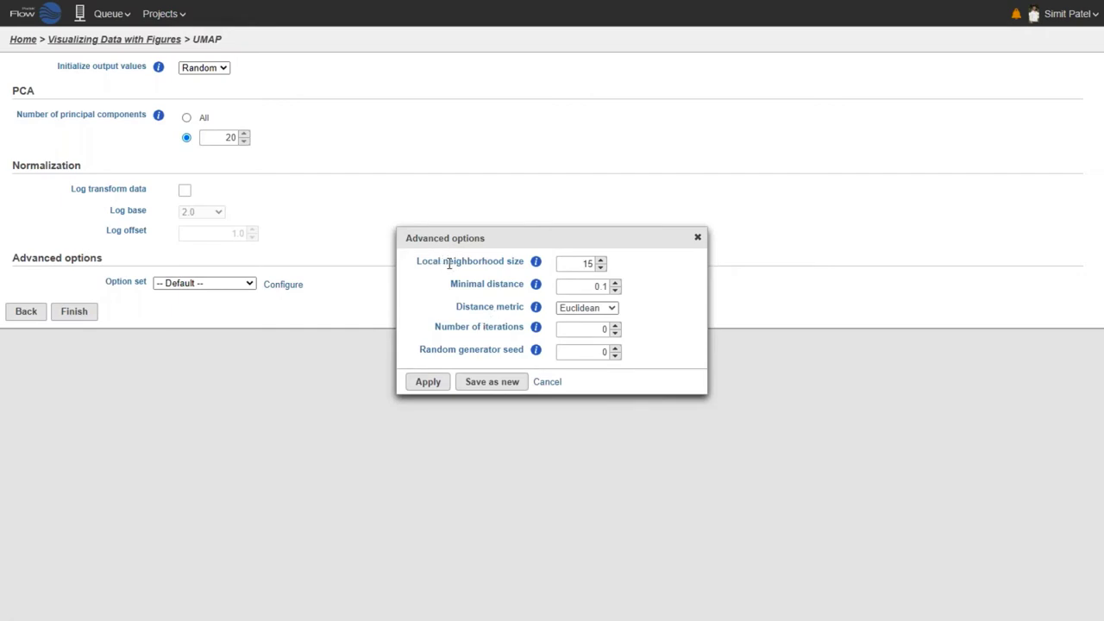
{"action": "left_click", "coordinate": [609, 309]}
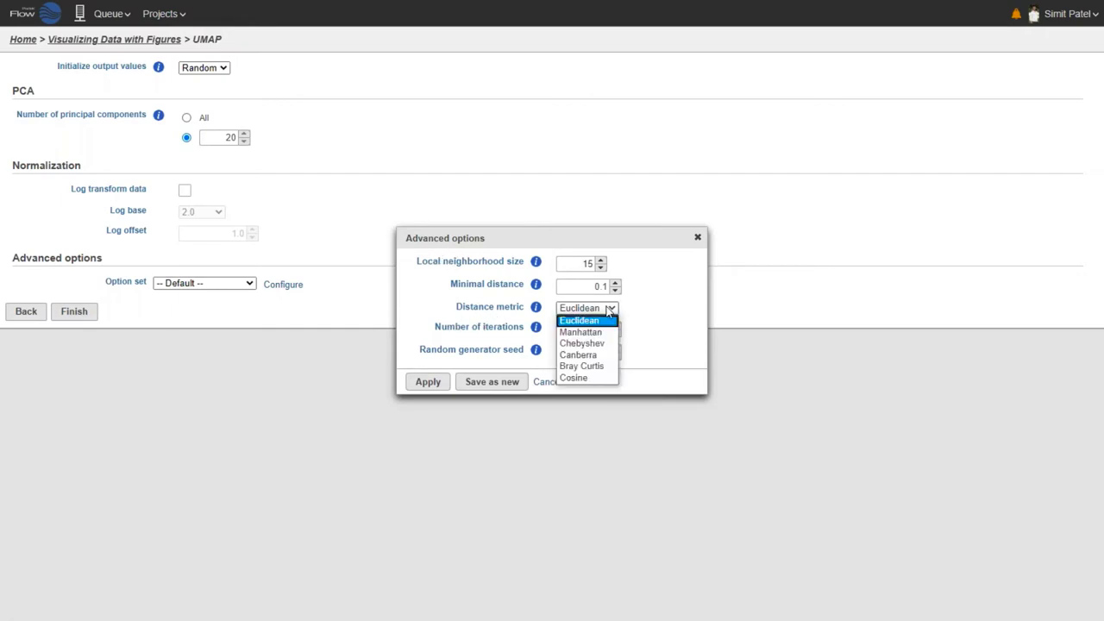
{"action": "left_click", "coordinate": [682, 328]}
{"action": "left_click", "coordinate": [547, 382]}
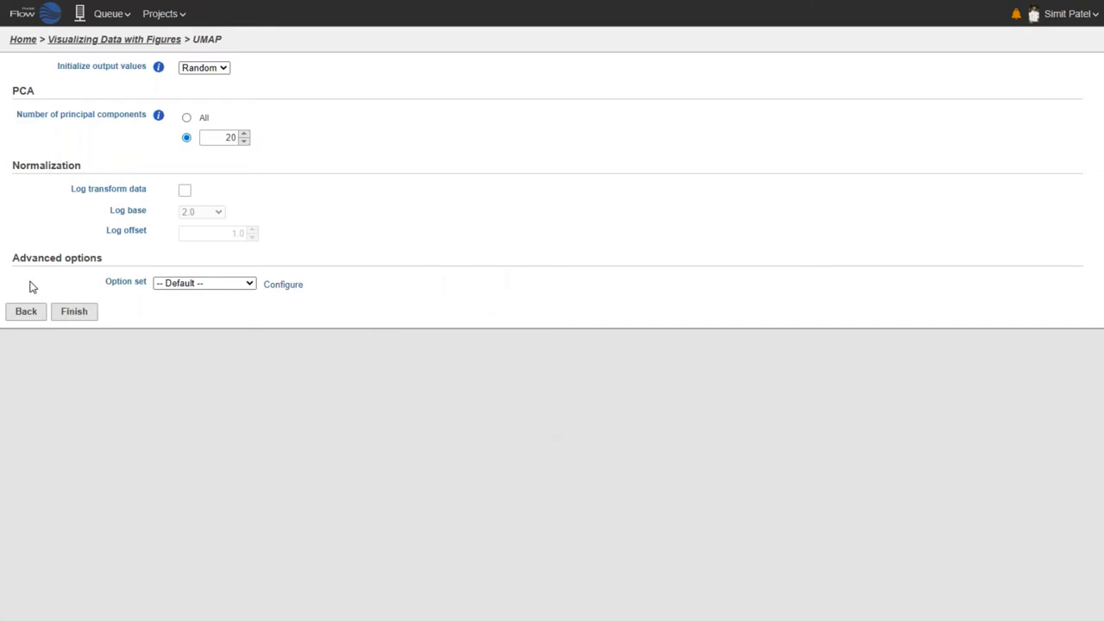
Finish the UMAP task setup and open the existing UMAP result node as a plot in the Data Viewer
{"action": "left_click", "coordinate": [81, 320]}
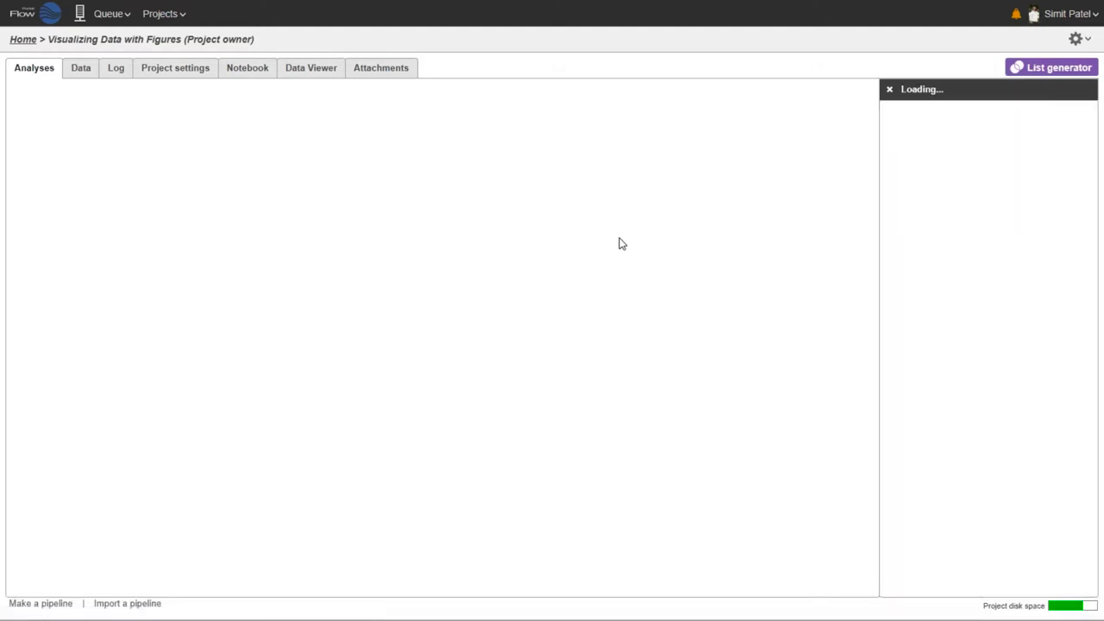
{"action": "left_click", "coordinate": [727, 223]}
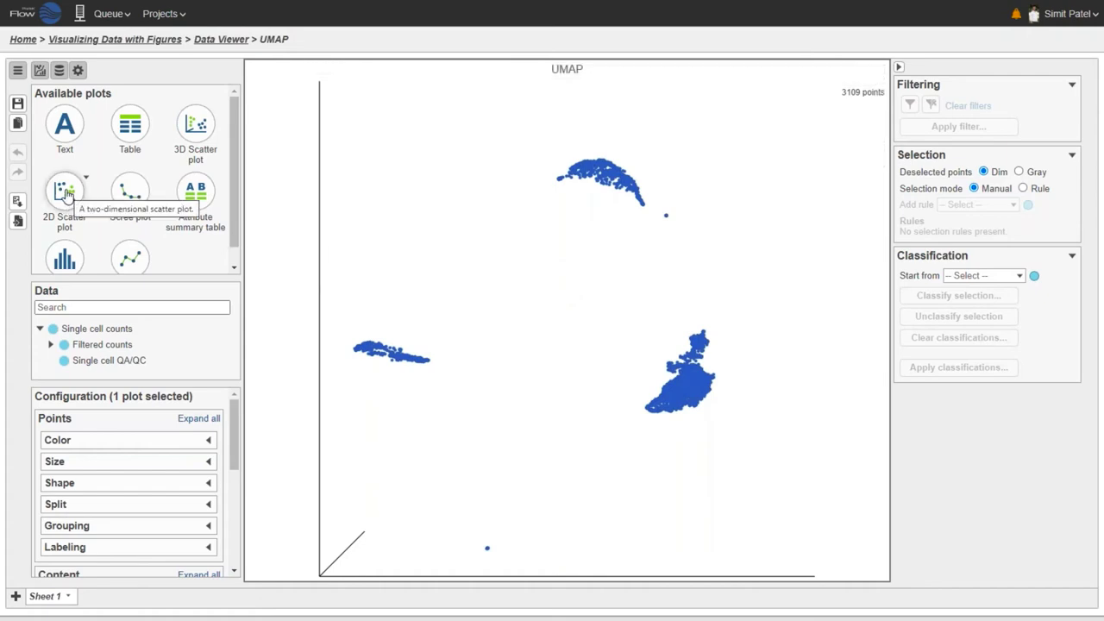
{"action": "left_click_drag", "start_coordinate": [66, 191], "coordinate": [86, 213]}
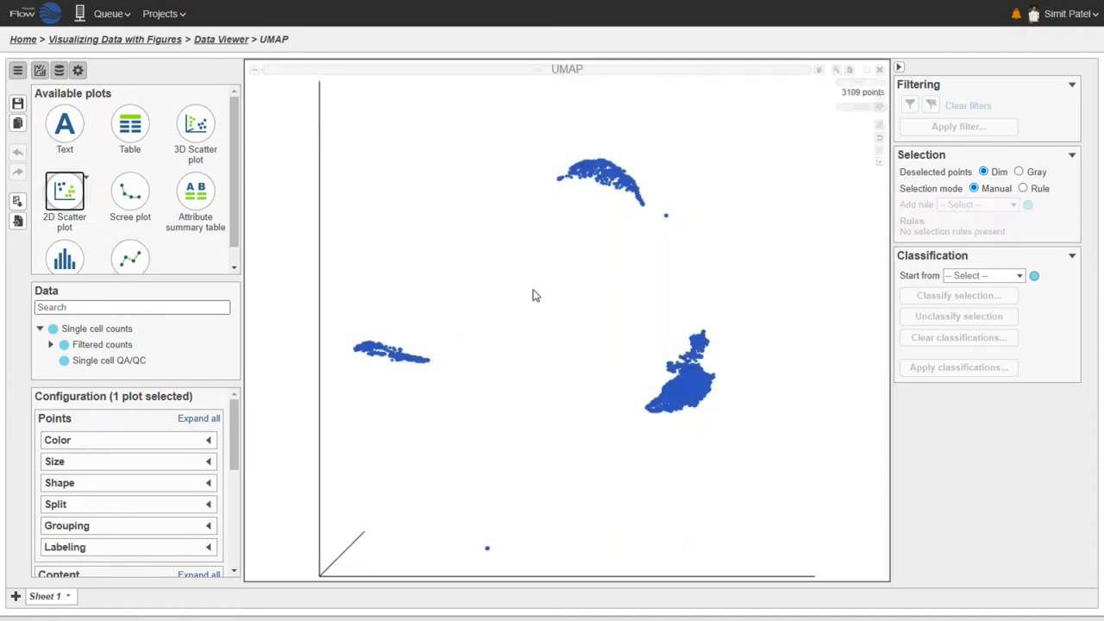
Examine the cell clusters in the 3D UMAP plot from different angles and magnifications, and reset the plot's view
{"action": "scroll", "coordinate": [556, 356], "scroll_direction": "down", "scroll_amount": 4}
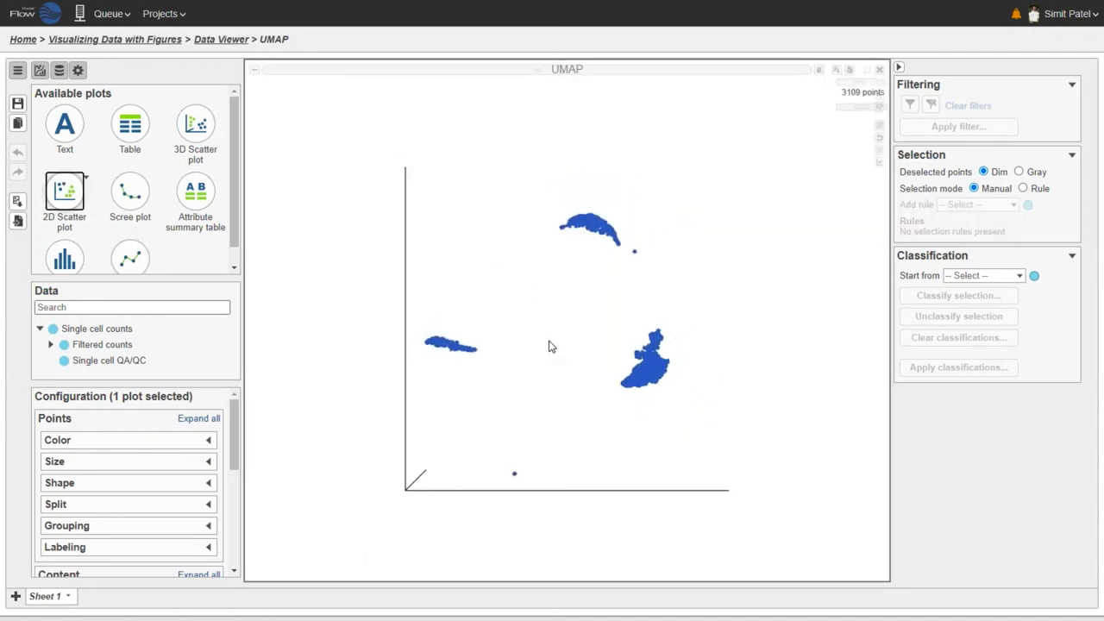
{"action": "scroll", "coordinate": [555, 343], "scroll_direction": "up", "scroll_amount": 2}
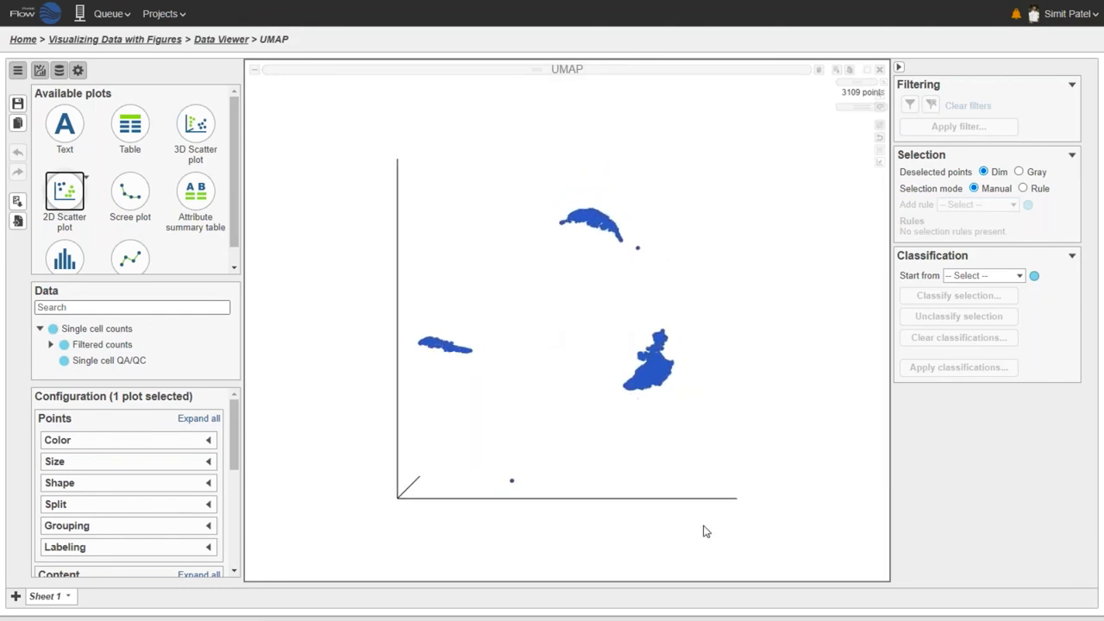
{"action": "left_click_drag", "start_coordinate": [734, 471], "coordinate": [563, 374]}
{"action": "scroll", "coordinate": [562, 375], "scroll_direction": "up", "scroll_amount": 10}
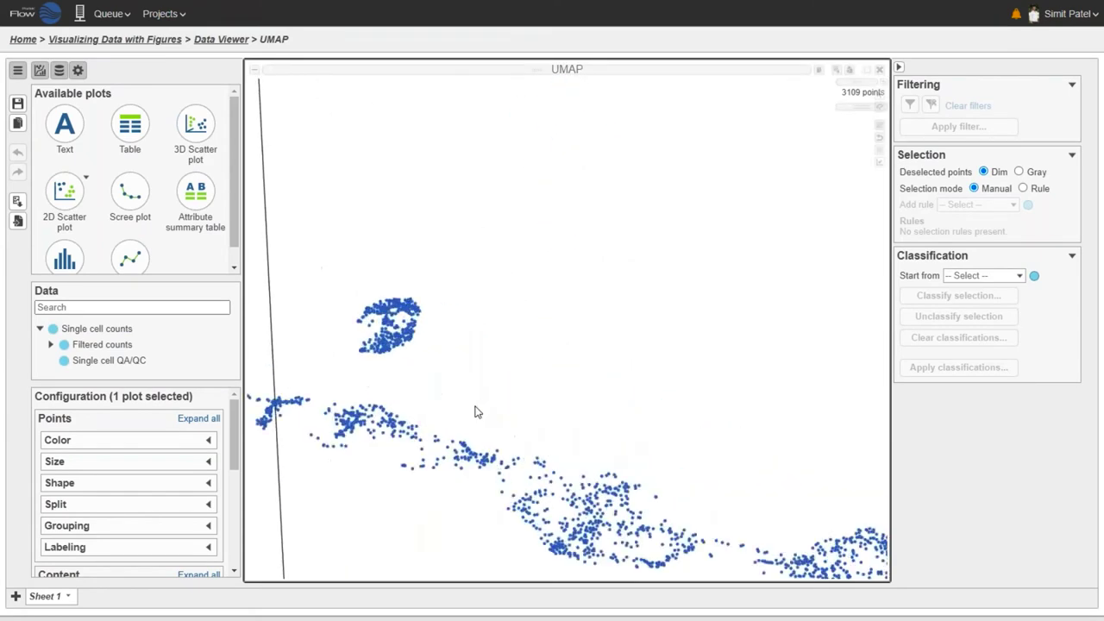
{"action": "left_click_drag", "start_coordinate": [471, 417], "coordinate": [510, 424]}
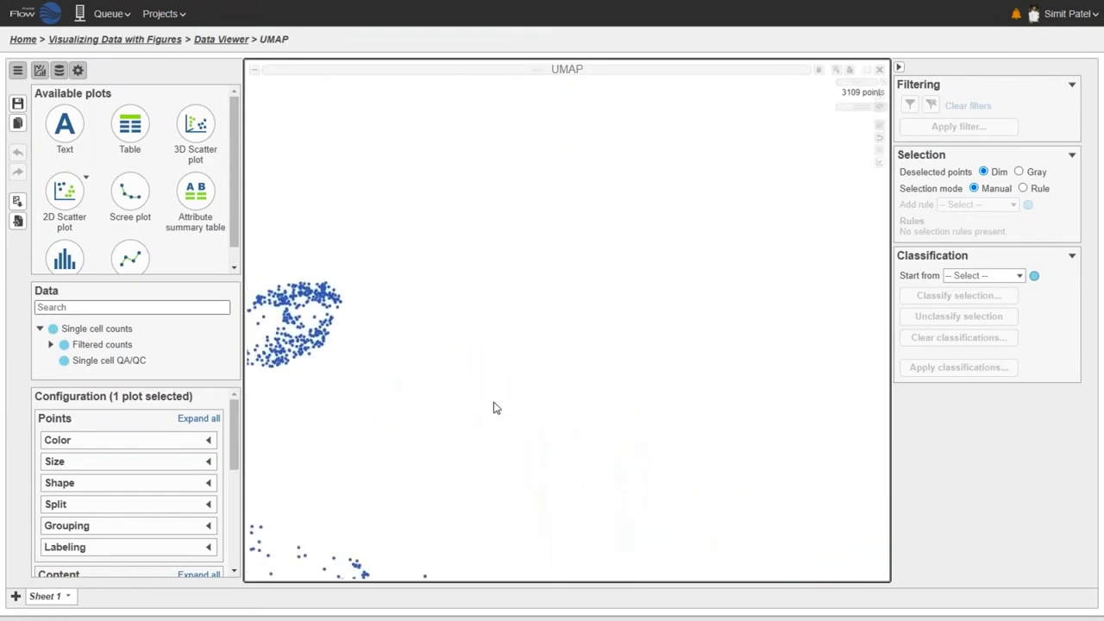
{"action": "left_click_drag", "start_coordinate": [394, 415], "coordinate": [586, 341]}
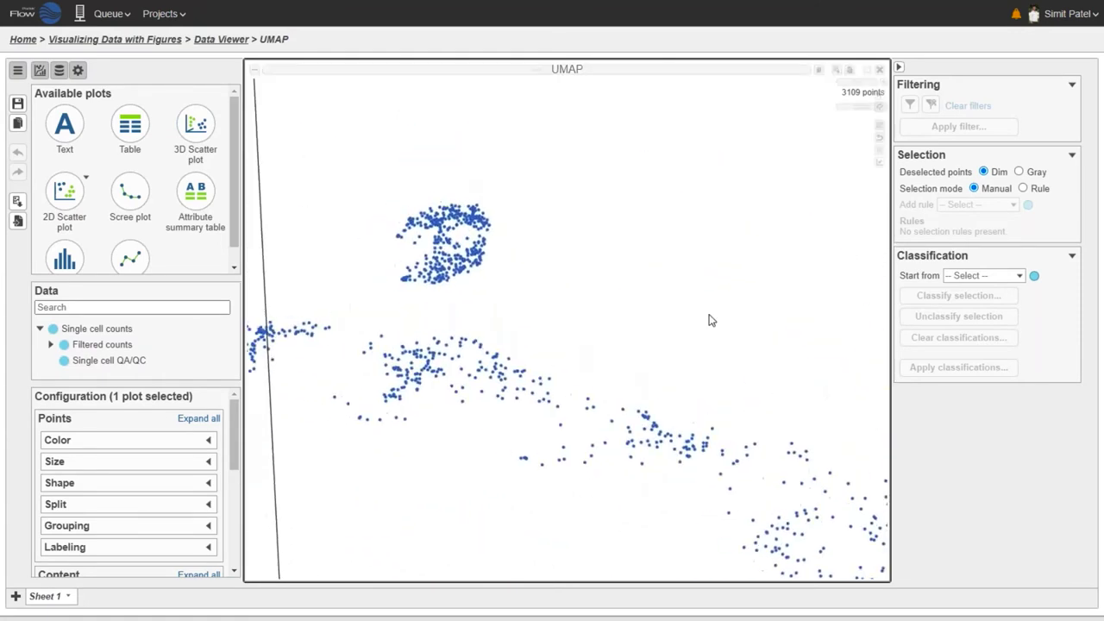
{"action": "left_click", "coordinate": [880, 141]}
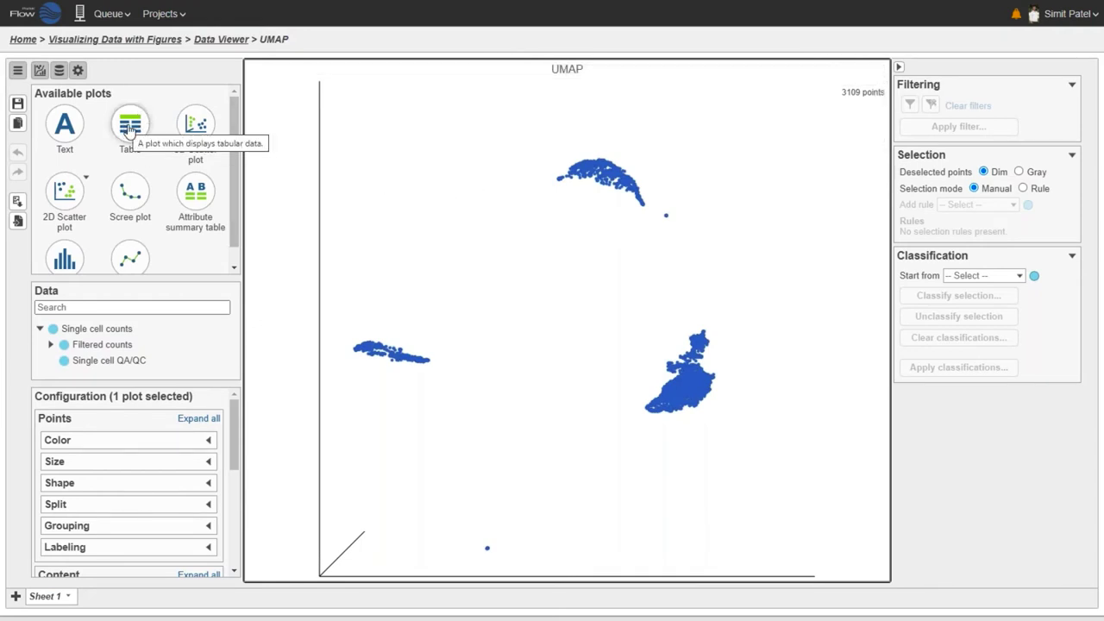
Add a table of the Graph-based clusters data below the UMAP plot
{"action": "left_click_drag", "start_coordinate": [128, 127], "coordinate": [567, 353]}
{"action": "left_click", "coordinate": [510, 293]}
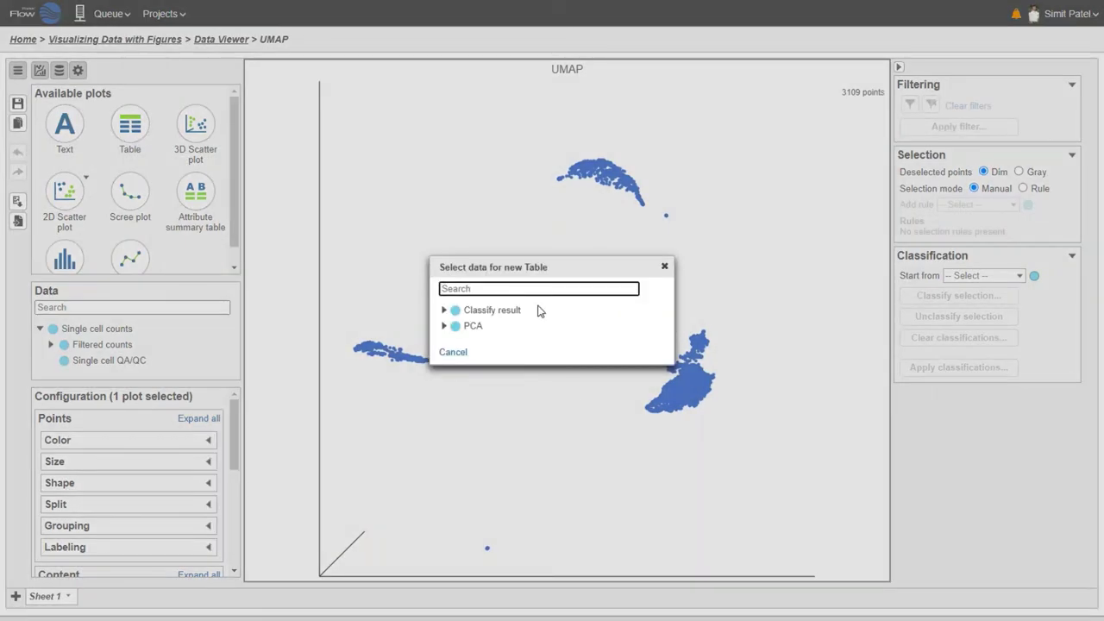
{"action": "type", "text": "graph"}
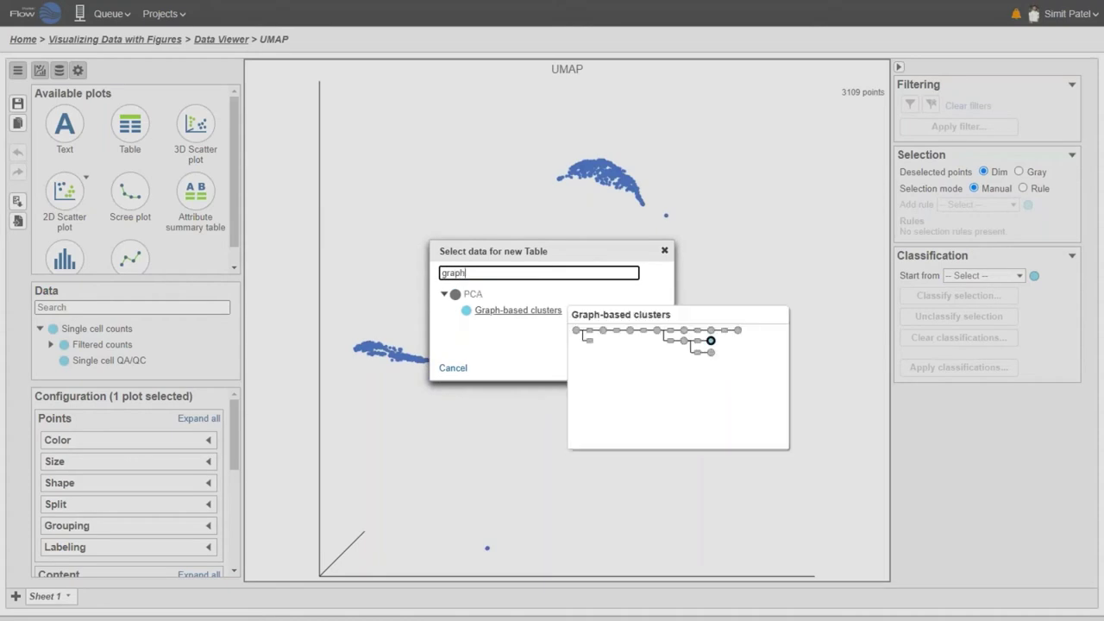
{"action": "left_click", "coordinate": [530, 311]}
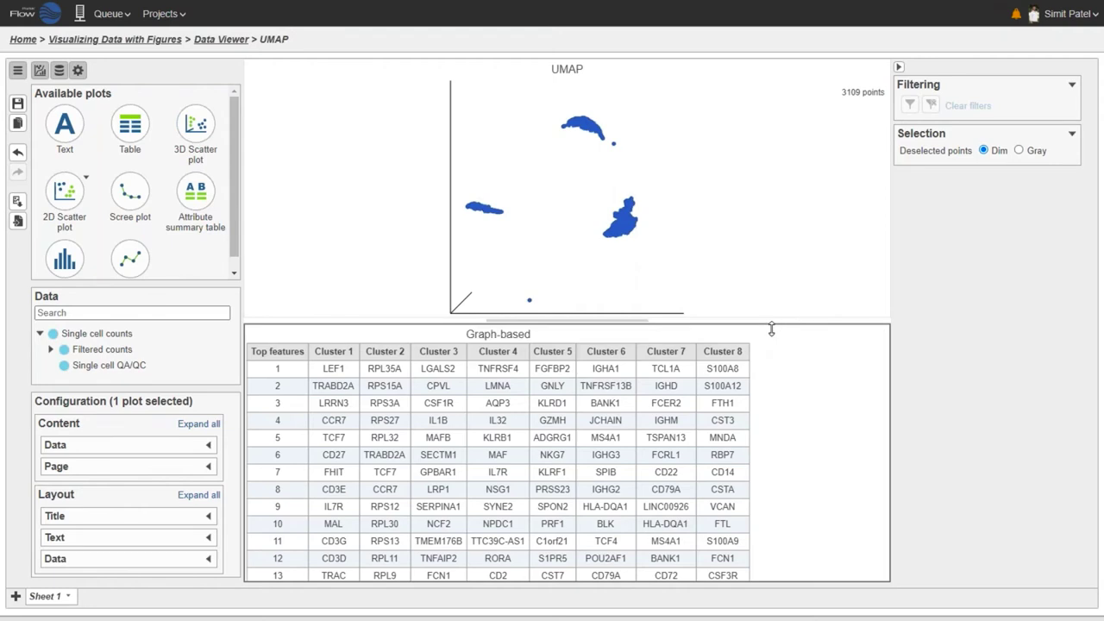
Resize the two plots so the UMAP plot takes about two thirds of the sheet's height above the table
{"action": "left_click_drag", "start_coordinate": [770, 328], "coordinate": [777, 362]}
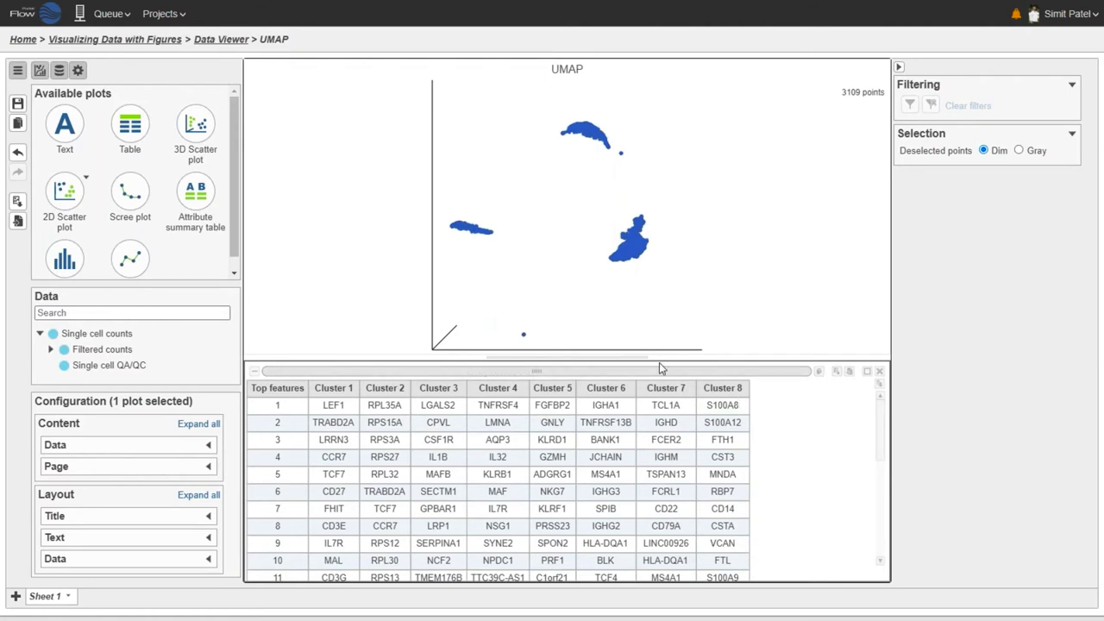
{"action": "left_click_drag", "start_coordinate": [661, 365], "coordinate": [659, 245]}
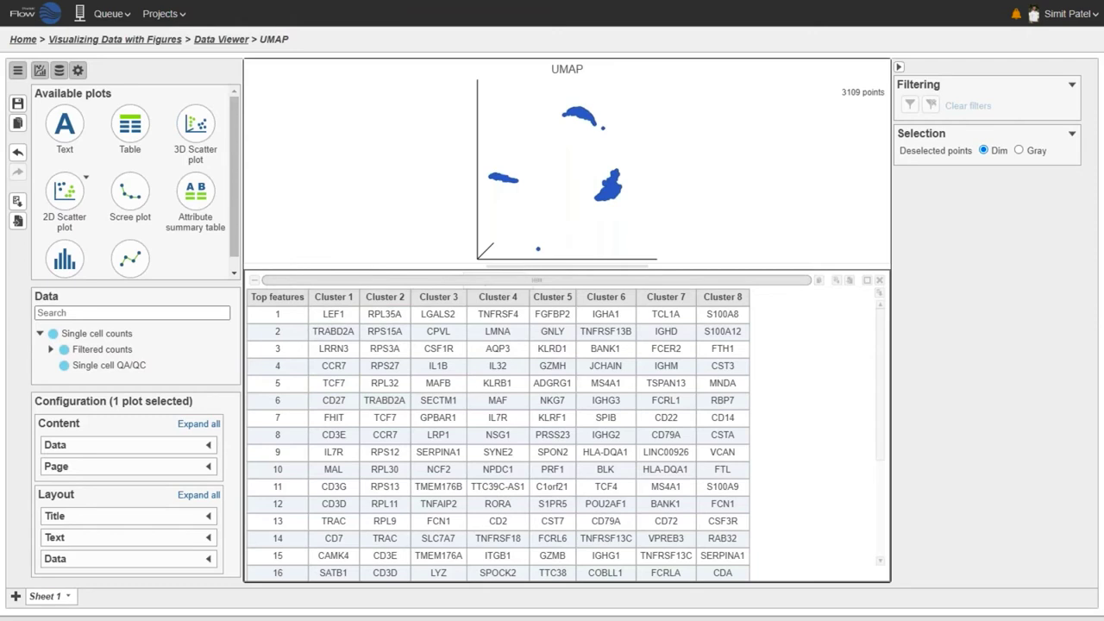
{"action": "left_click_drag", "start_coordinate": [524, 272], "coordinate": [505, 432]}
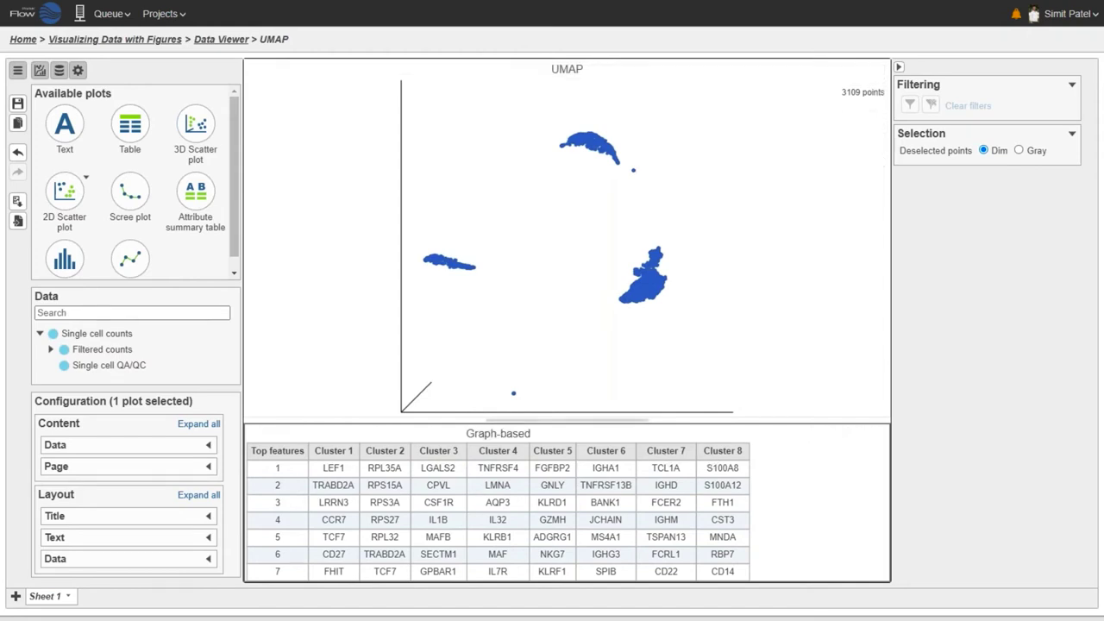
Find the Graph-based clusters data and color the UMAP points by its Graph-based attribute
{"action": "left_click", "coordinate": [97, 313]}
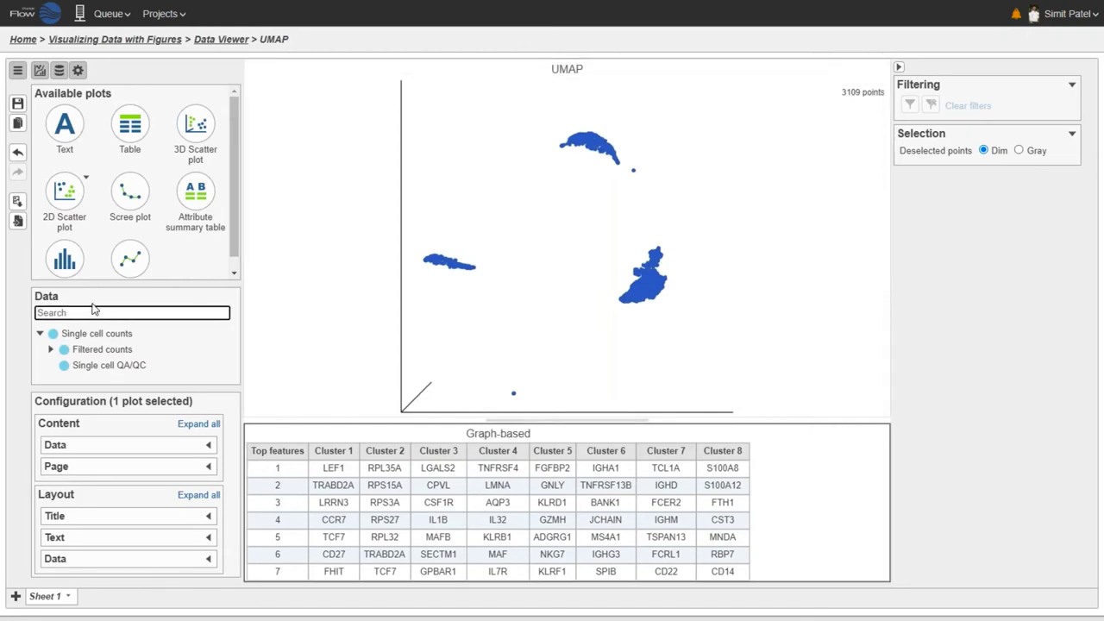
{"action": "type", "text": "graph"}
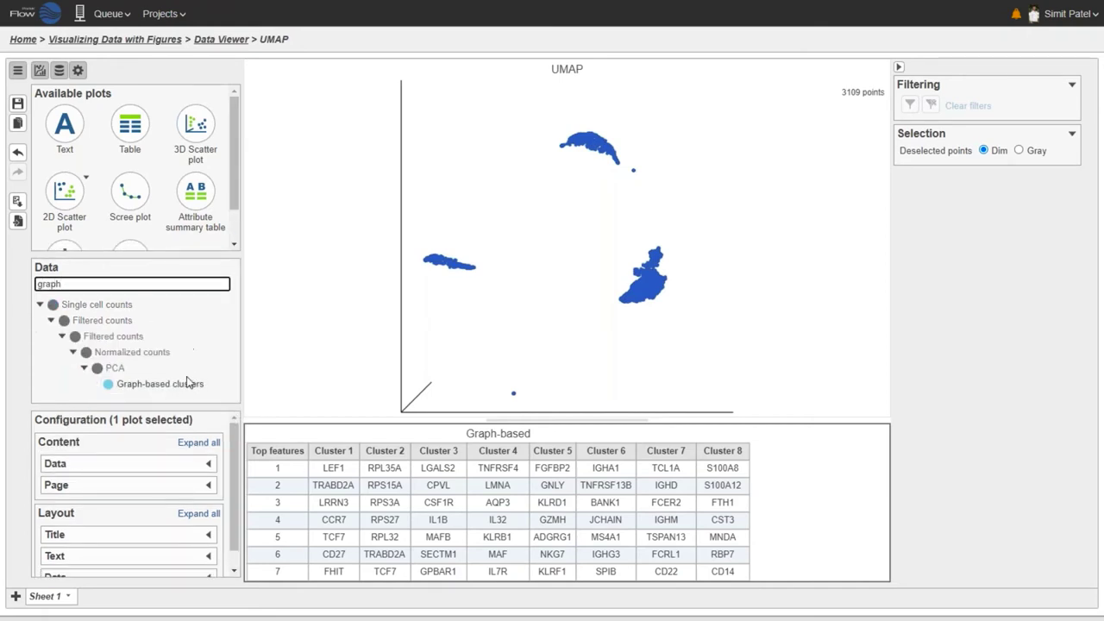
{"action": "mouse_move", "coordinate": [179, 388]}
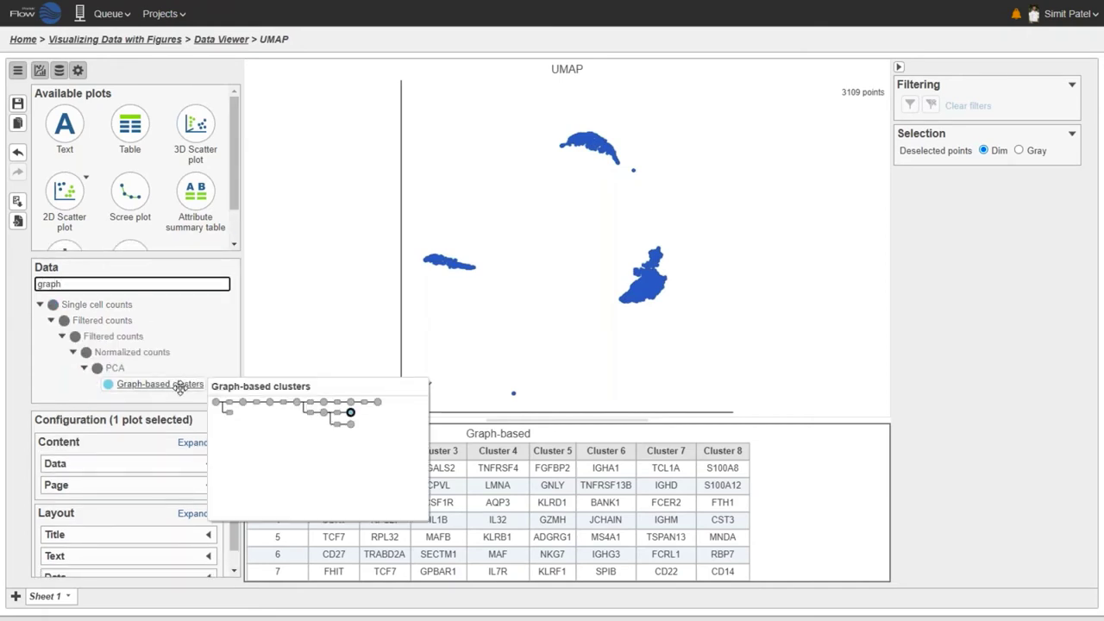
{"action": "left_click_drag", "start_coordinate": [179, 387], "coordinate": [302, 184]}
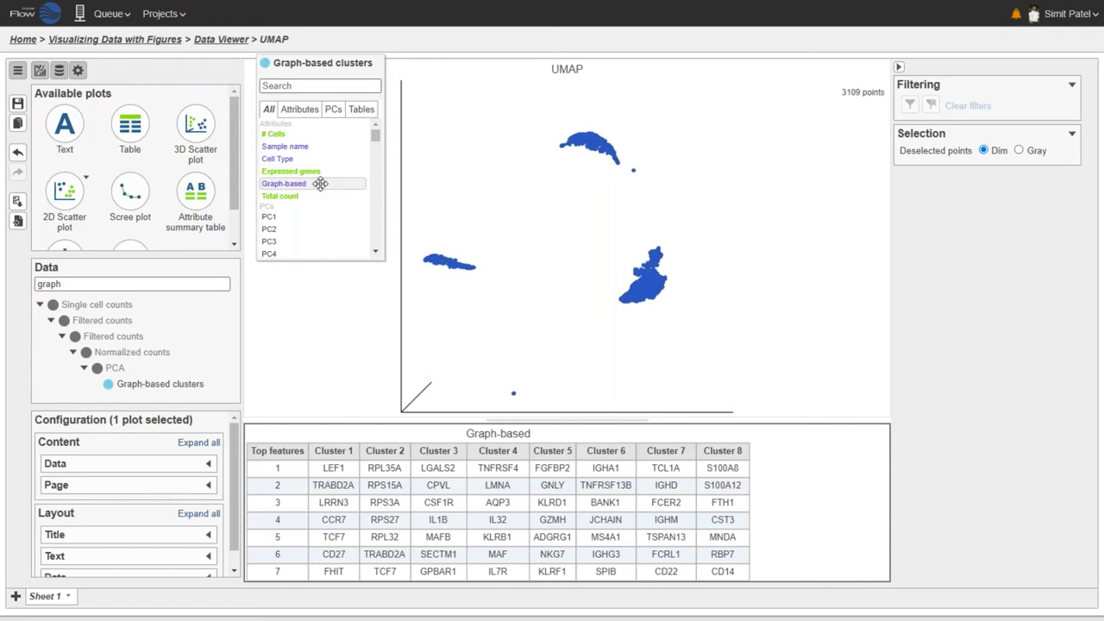
{"action": "left_click_drag", "start_coordinate": [320, 183], "coordinate": [448, 213]}
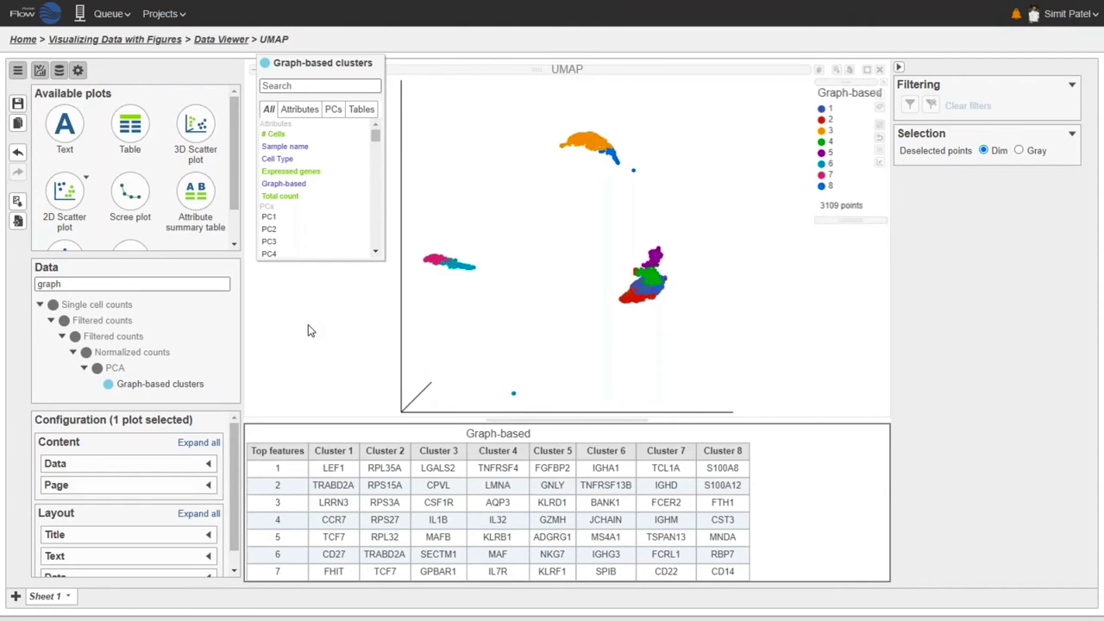
Resize the Graph-based color legend of the UMAP plot
{"action": "left_click", "coordinate": [250, 346]}
{"action": "left_click_drag", "start_coordinate": [849, 230], "coordinate": [821, 306]}
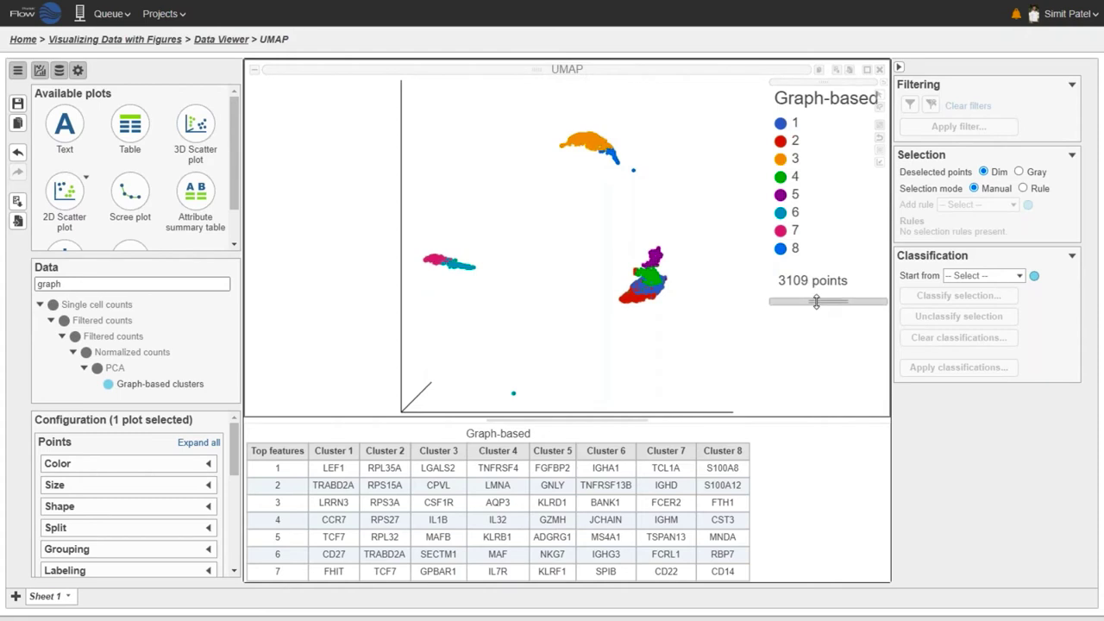
{"action": "left_click_drag", "start_coordinate": [826, 287], "coordinate": [829, 248]}
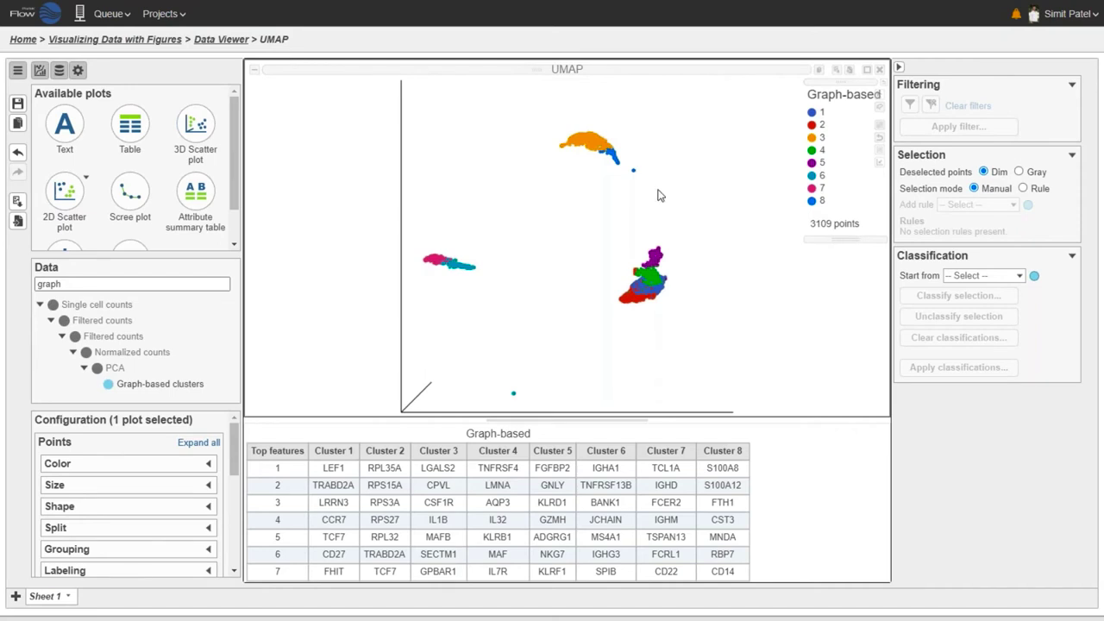
Duplicate the UMAP plot beside the original and make the copy the active plot
{"action": "left_click", "coordinate": [819, 71]}
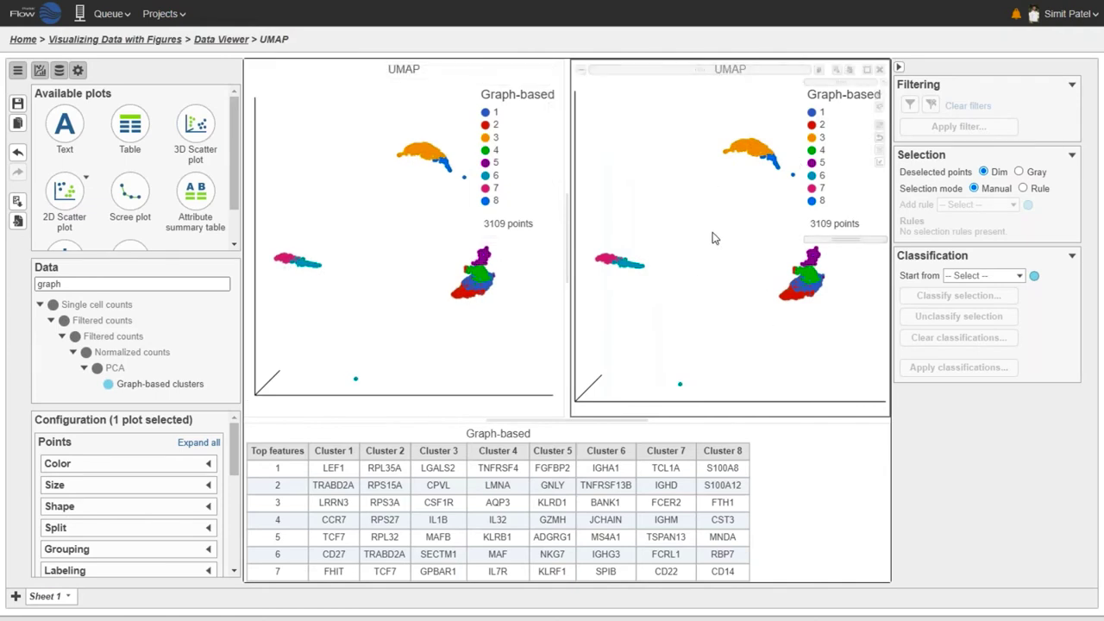
{"action": "left_click_drag", "start_coordinate": [712, 238], "coordinate": [687, 259]}
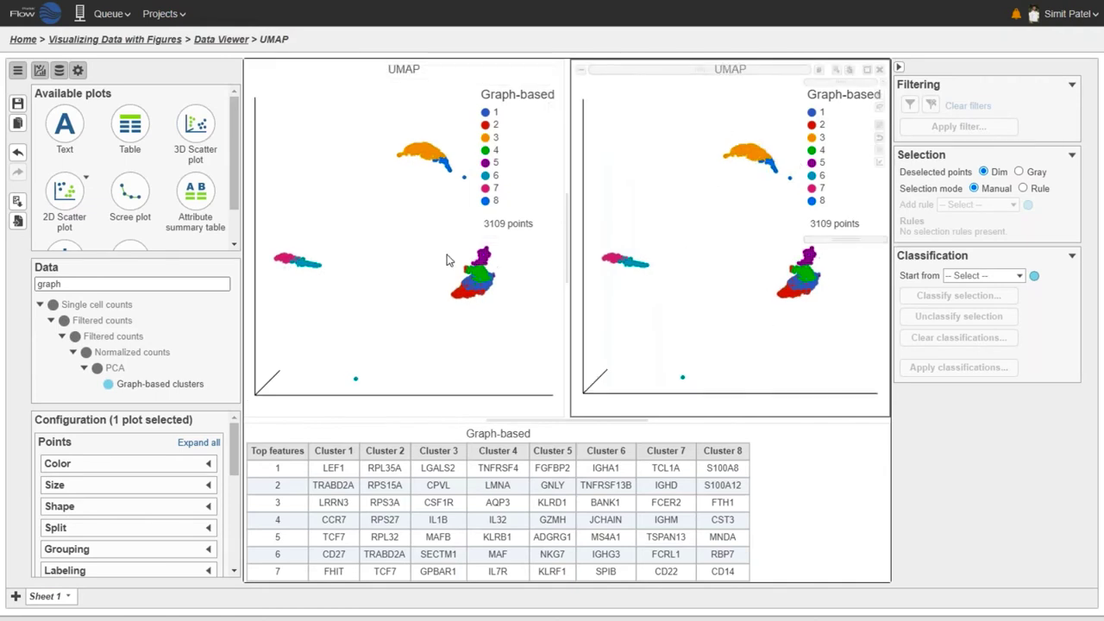
{"action": "left_click", "coordinate": [418, 281]}
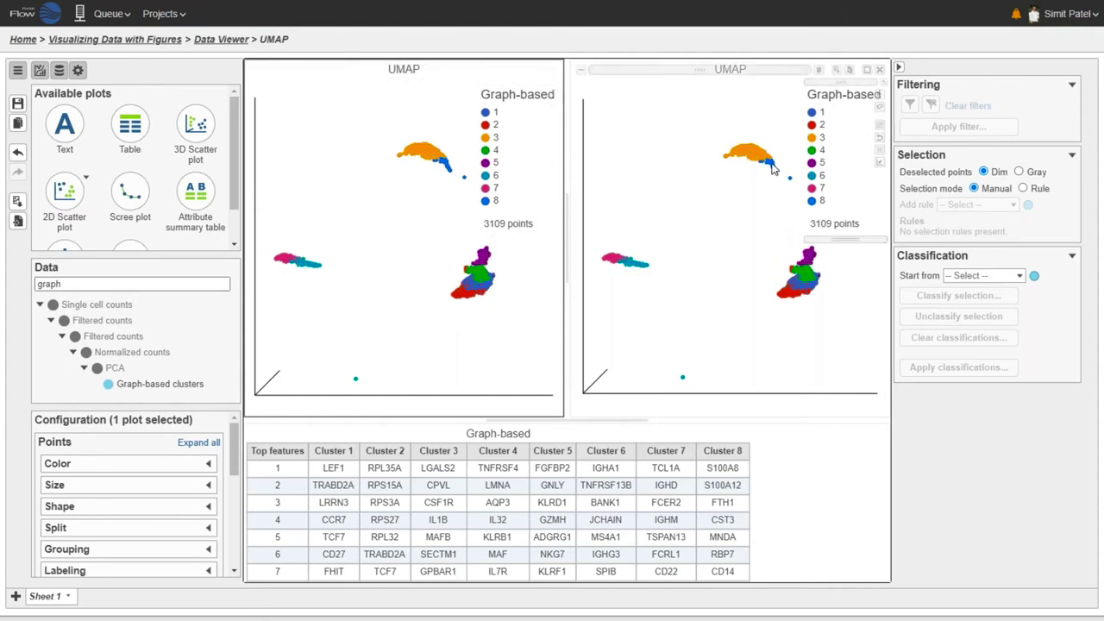
{"action": "left_click", "coordinate": [791, 207]}
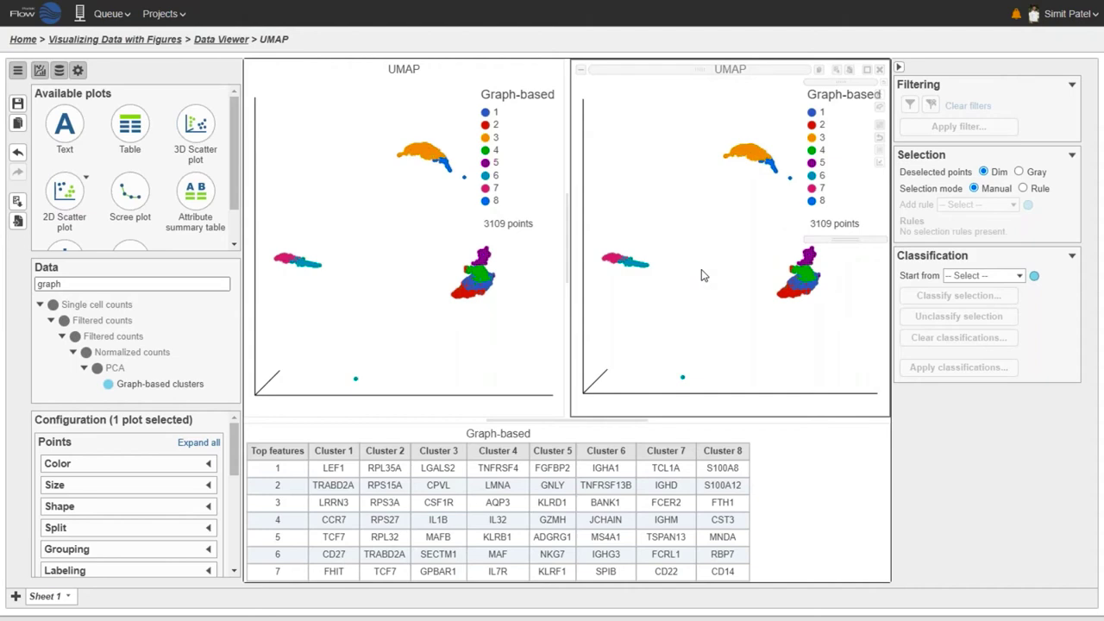
Clear the data search, find CD14 in the Normalized counts data, and color the duplicated UMAP plot by its expression
{"action": "double_click", "coordinate": [53, 284]}
{"action": "key", "text": "BackSpace"}
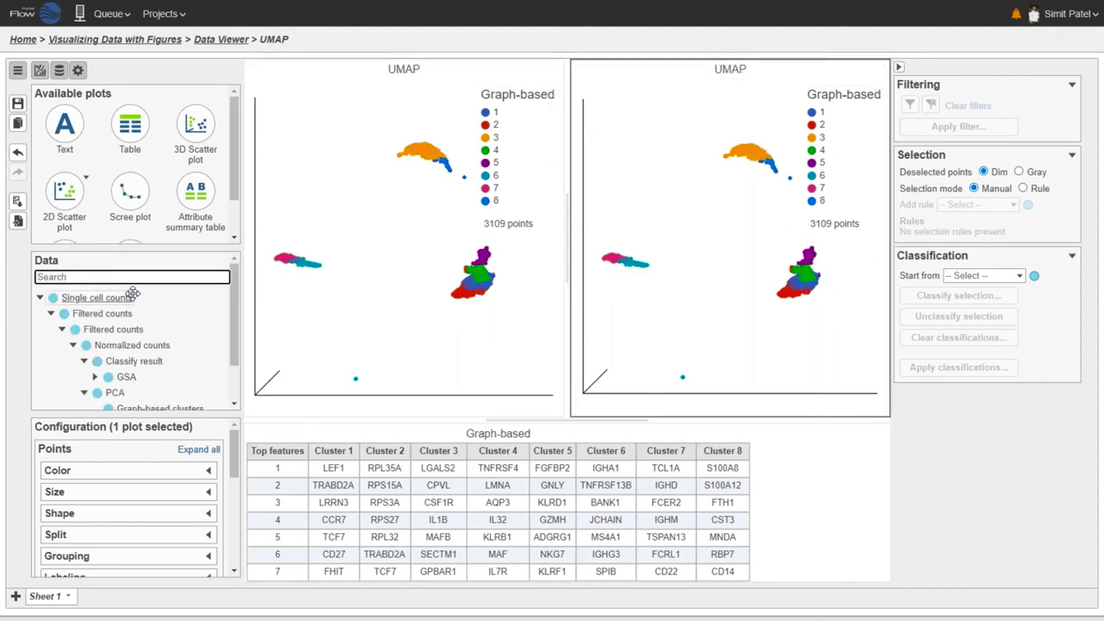
{"action": "left_click", "coordinate": [125, 347]}
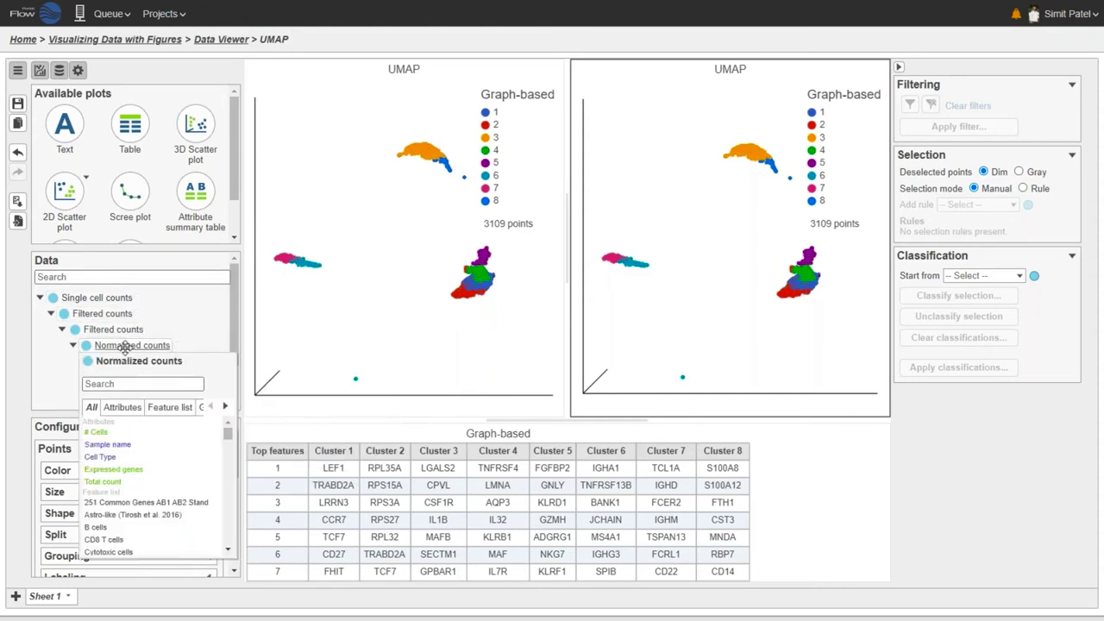
{"action": "left_click_drag", "start_coordinate": [238, 321], "coordinate": [460, 92]}
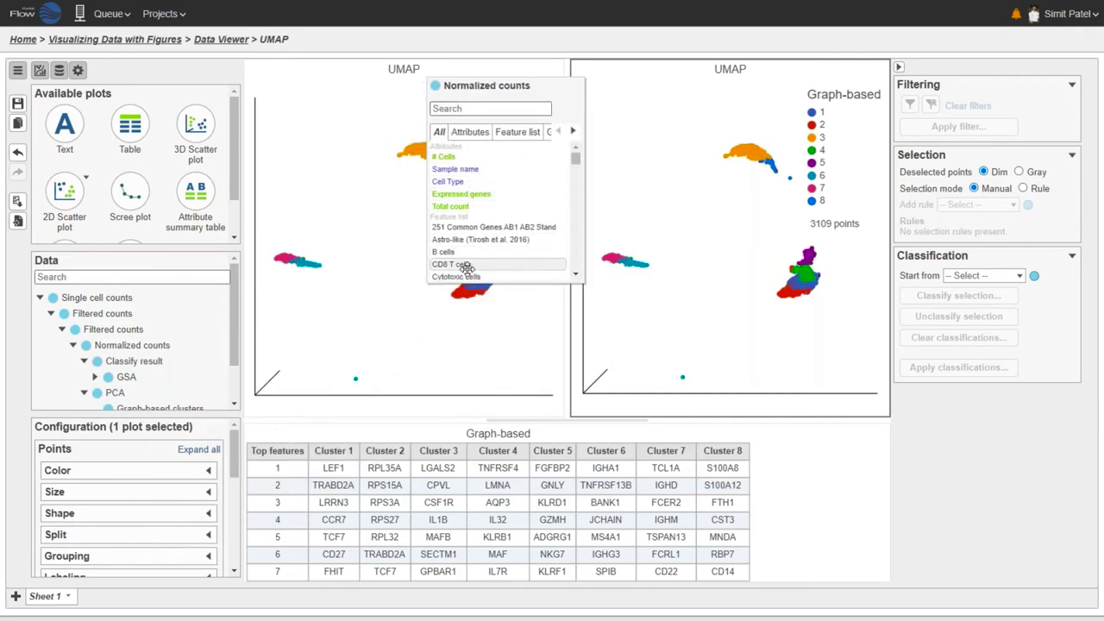
{"action": "left_click", "coordinate": [474, 110]}
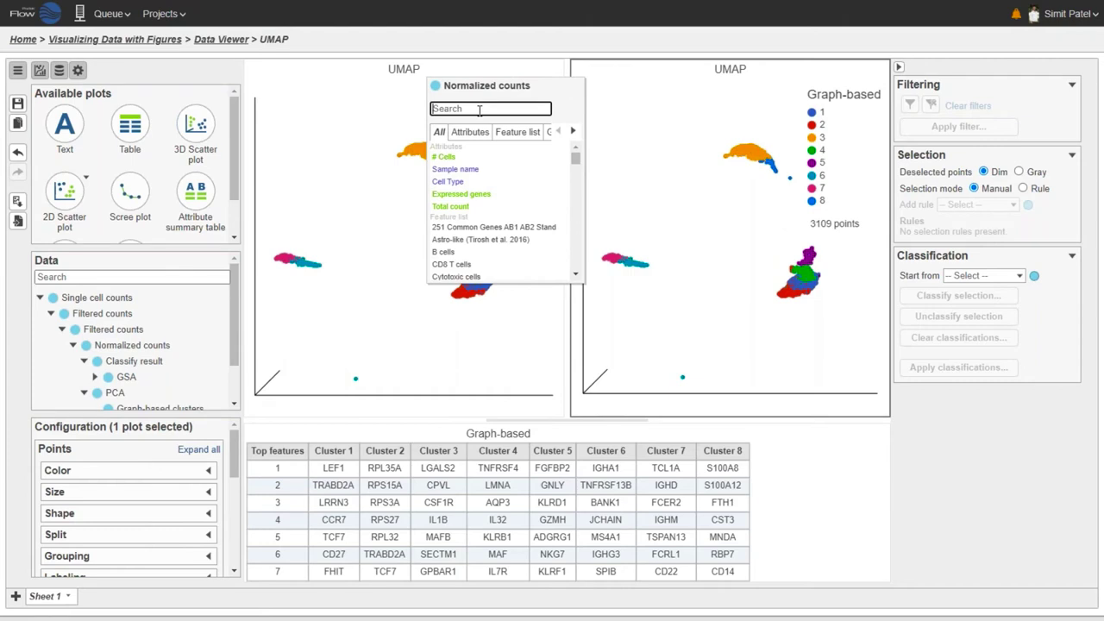
{"action": "type", "text": "cd14"}
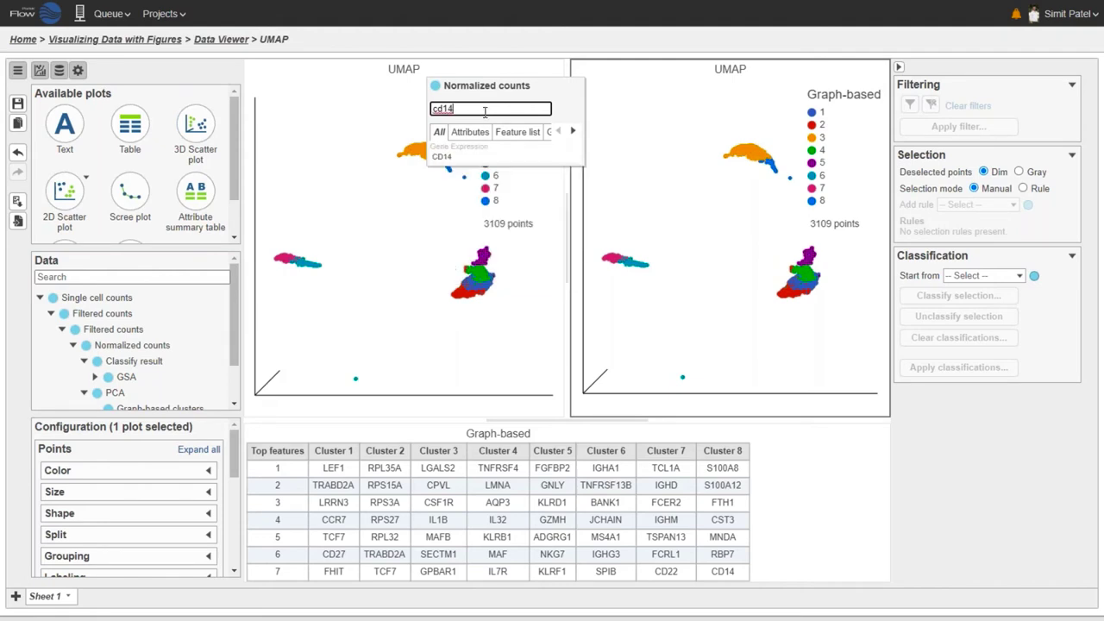
{"action": "left_click", "coordinate": [464, 156]}
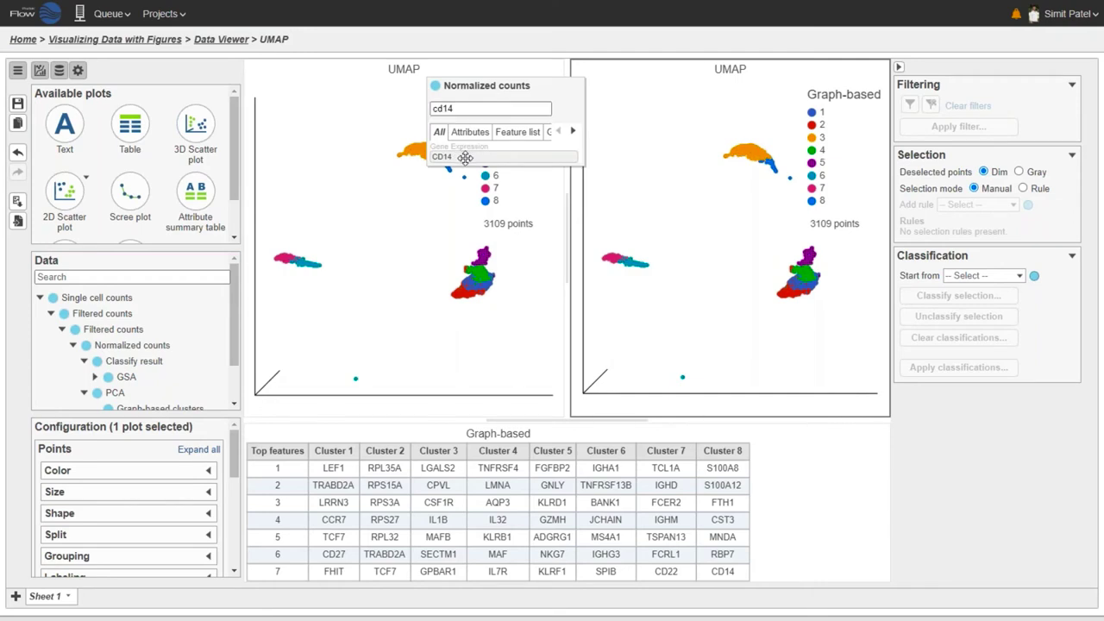
{"action": "left_click_drag", "start_coordinate": [464, 156], "coordinate": [788, 180]}
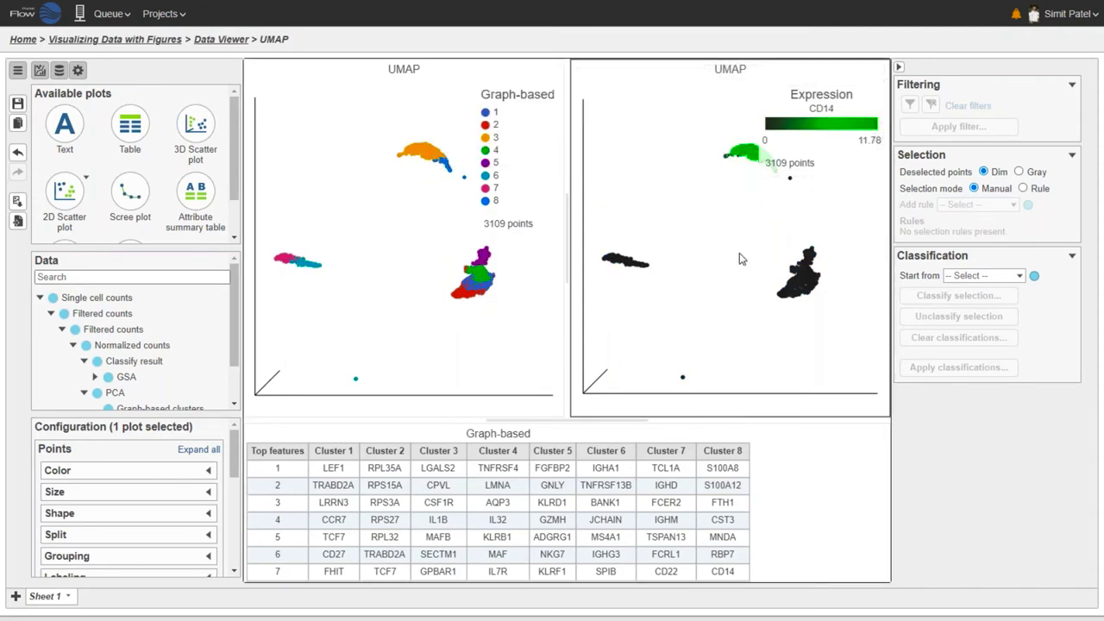
Compare CD14 expression with the graph-based clusters in a closer view of both UMAP plots, enlarging the expression legend
{"action": "left_click_drag", "start_coordinate": [739, 253], "coordinate": [709, 187]}
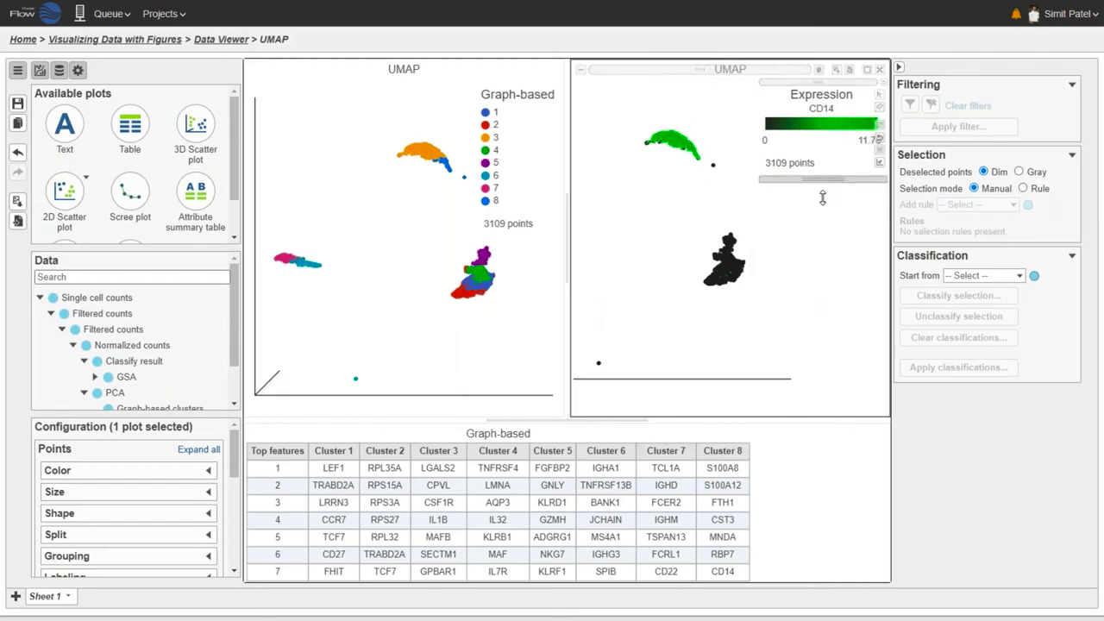
{"action": "left_click_drag", "start_coordinate": [823, 197], "coordinate": [815, 264]}
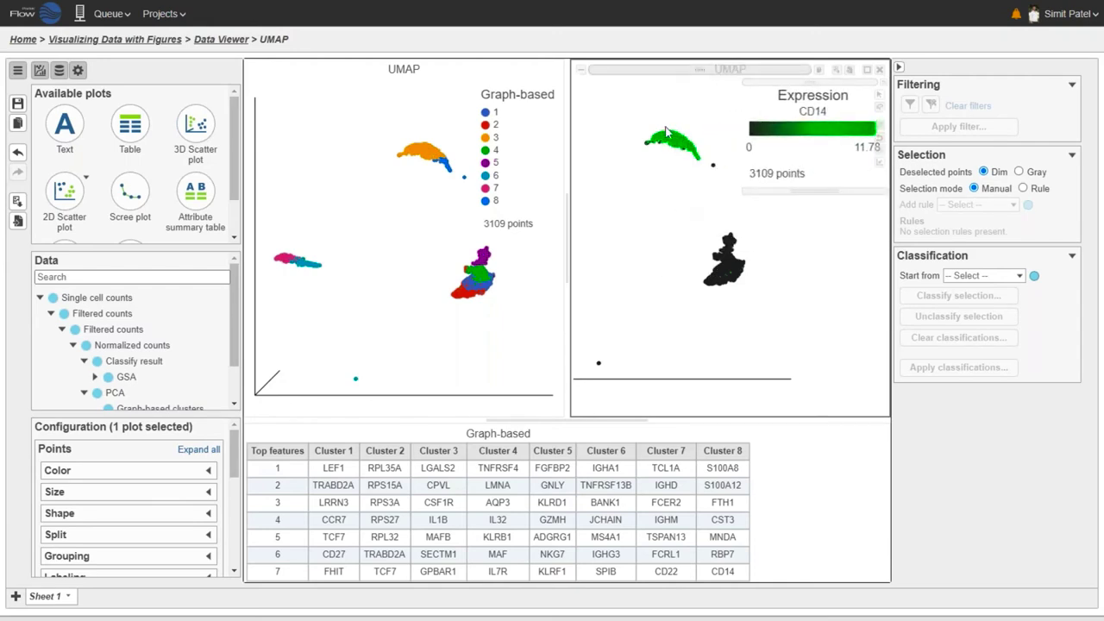
{"action": "left_click_drag", "start_coordinate": [414, 187], "coordinate": [420, 161]}
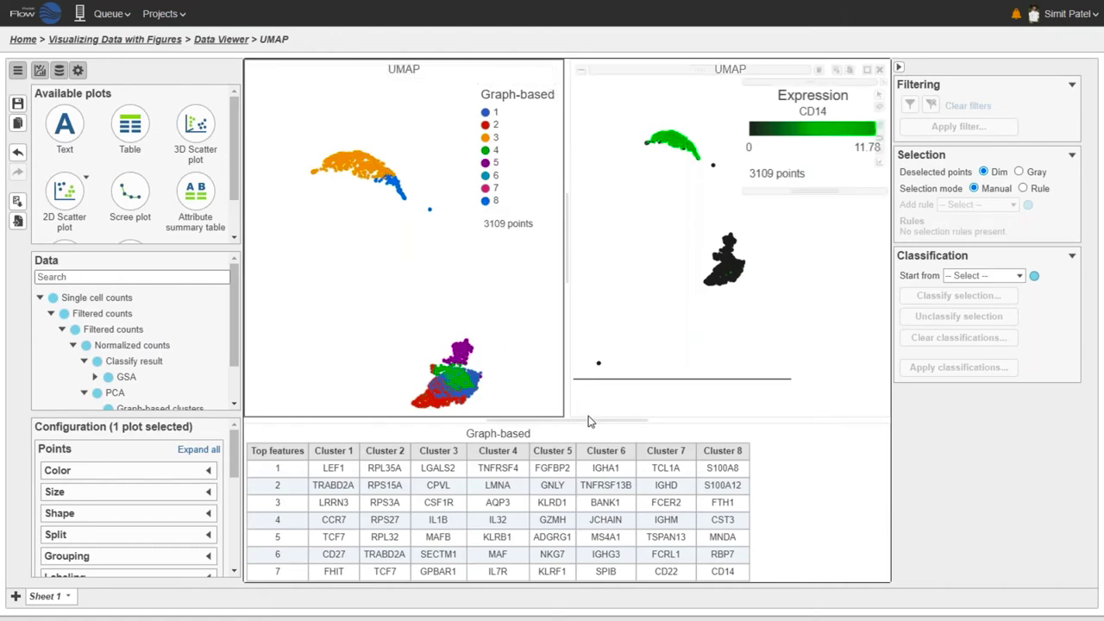
Add CD68 from the table's Cluster 8 column to the CD14 coloring of the duplicated UMAP, temporarily enlarging the table for access
{"action": "left_click_drag", "start_coordinate": [590, 419], "coordinate": [518, 173]}
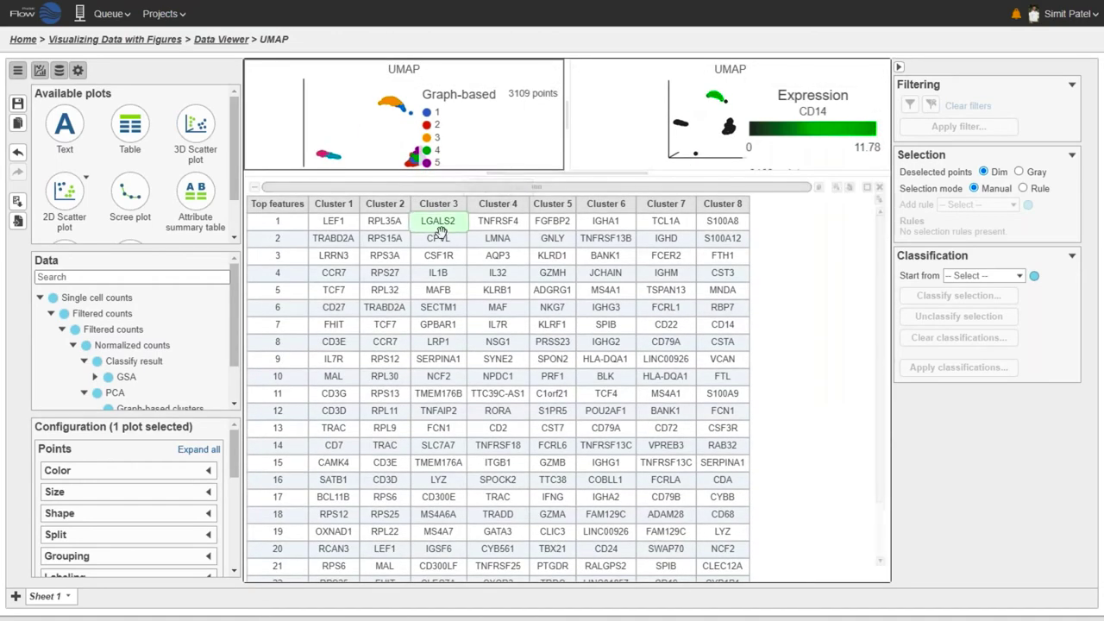
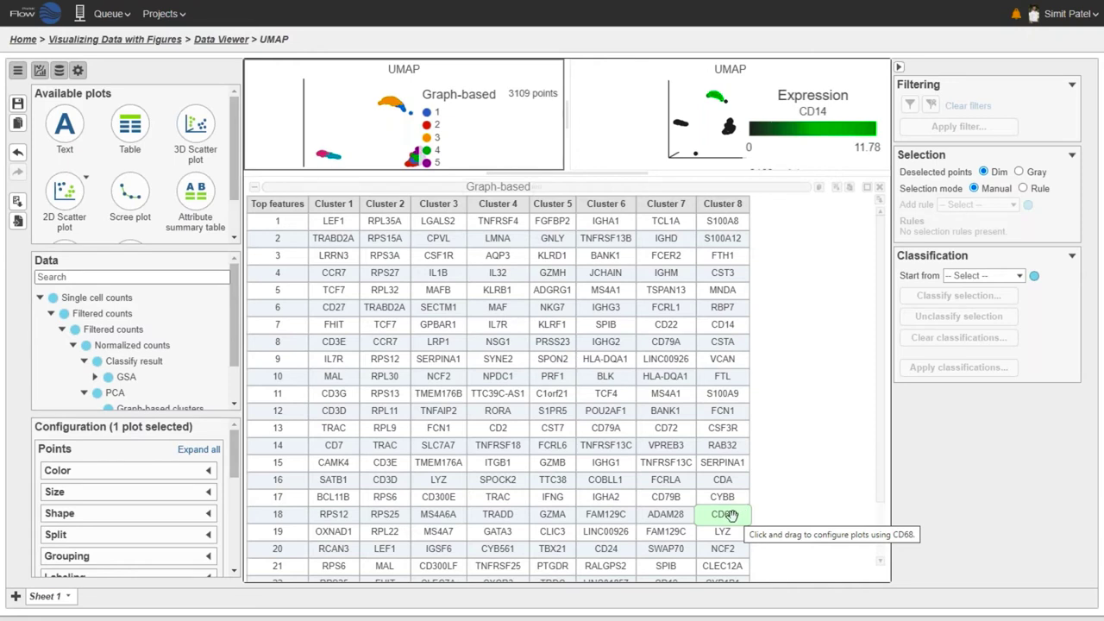
{"action": "left_click_drag", "start_coordinate": [734, 515], "coordinate": [674, 70]}
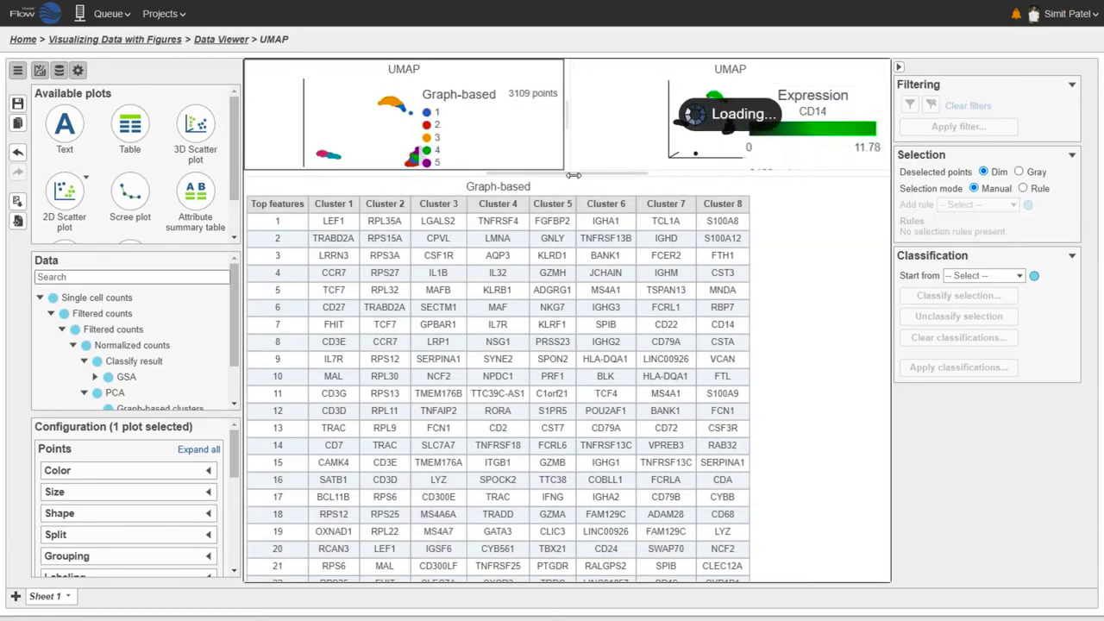
{"action": "left_click_drag", "start_coordinate": [574, 196], "coordinate": [574, 414]}
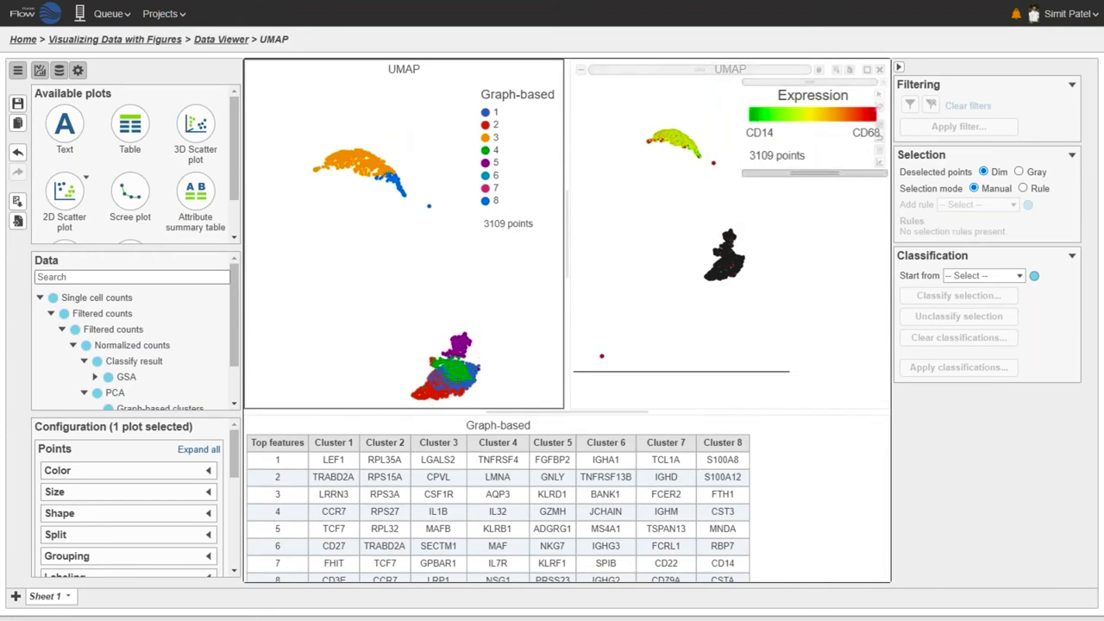
Examine the combined CD14 and CD68 legend and one upper-cluster cell's expression of both genes, and clear the selection
{"action": "left_click_drag", "start_coordinate": [766, 181], "coordinate": [750, 220]}
{"action": "left_click", "coordinate": [863, 125]}
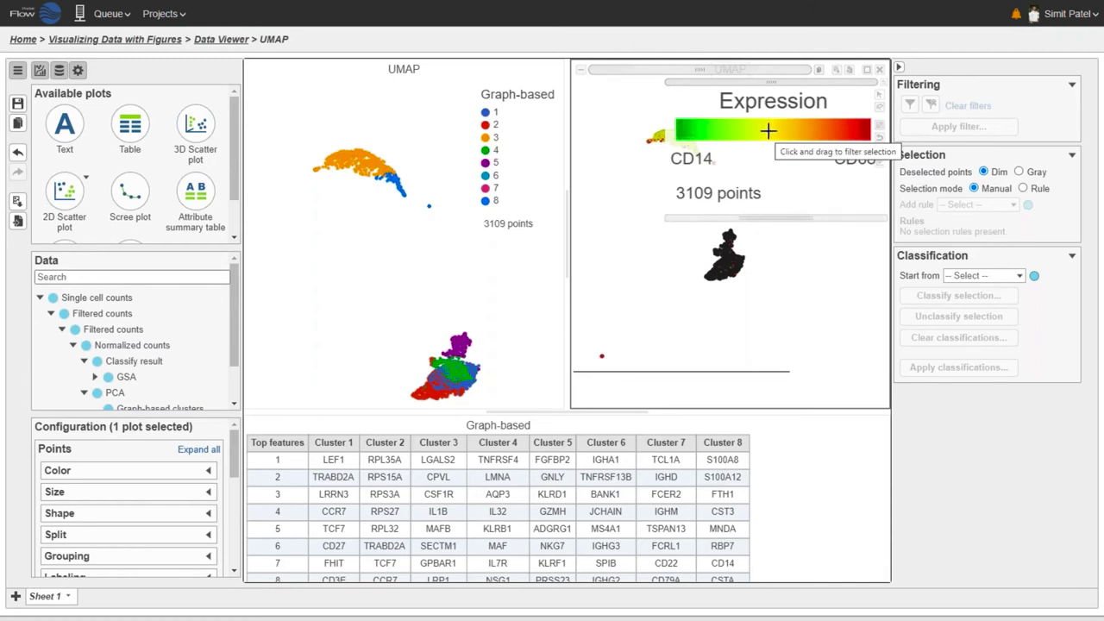
{"action": "left_click_drag", "start_coordinate": [710, 220], "coordinate": [737, 177]}
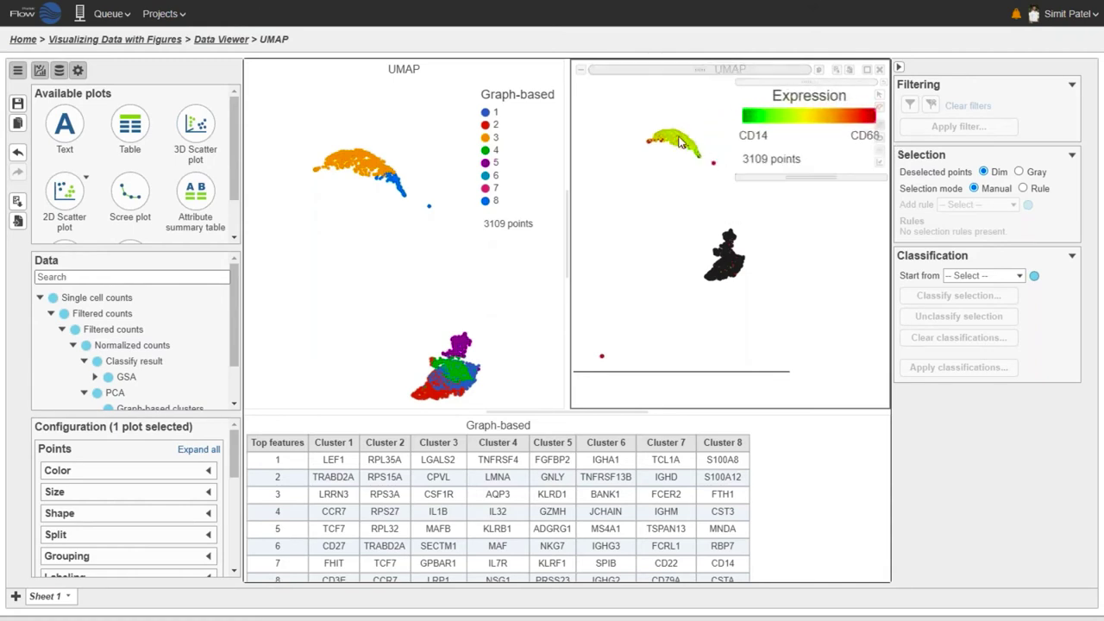
{"action": "left_click", "coordinate": [679, 145]}
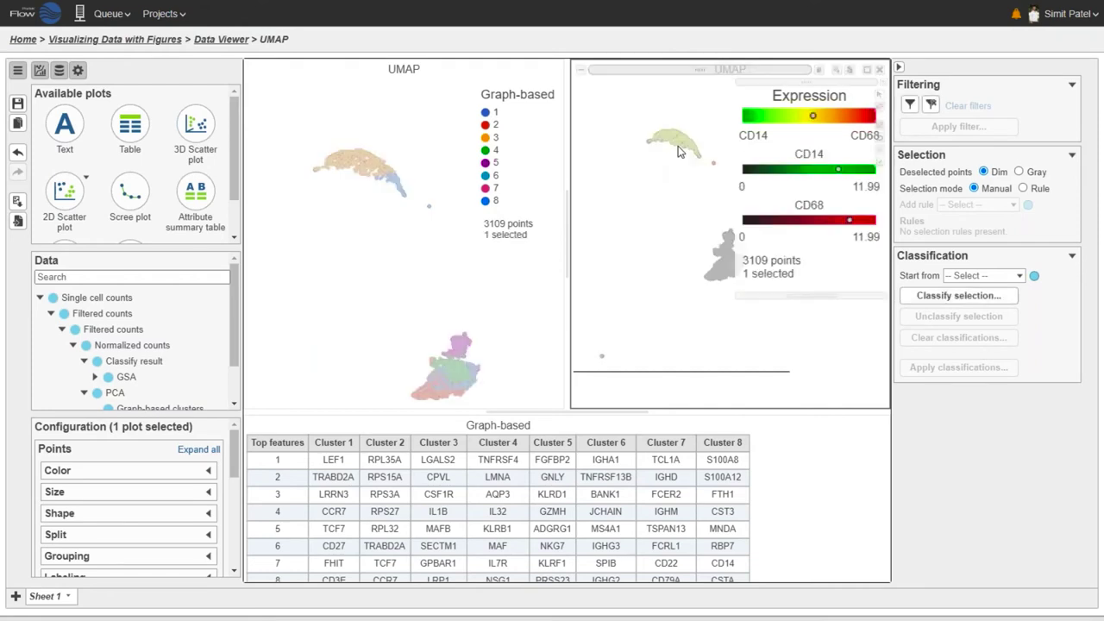
{"action": "left_click_drag", "start_coordinate": [753, 296], "coordinate": [753, 386]}
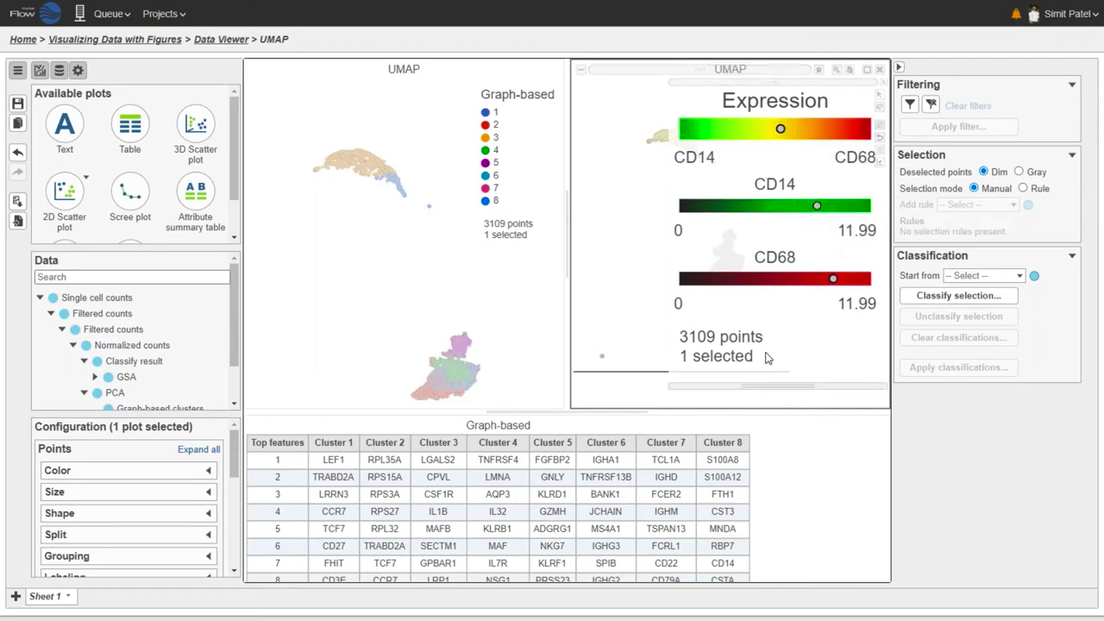
{"action": "left_click_drag", "start_coordinate": [747, 386], "coordinate": [742, 237]}
{"action": "left_click", "coordinate": [656, 176]}
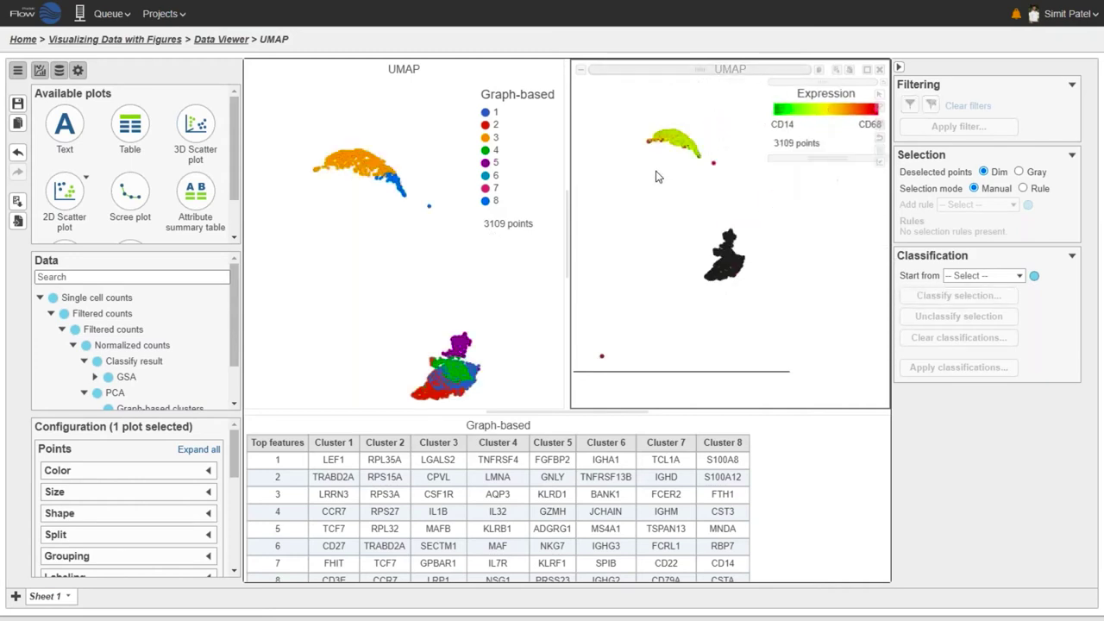
Lasso the upper cluster of cells in the expression-colored UMAP plot and classify the selection as Monocytes
{"action": "left_click", "coordinate": [881, 110]}
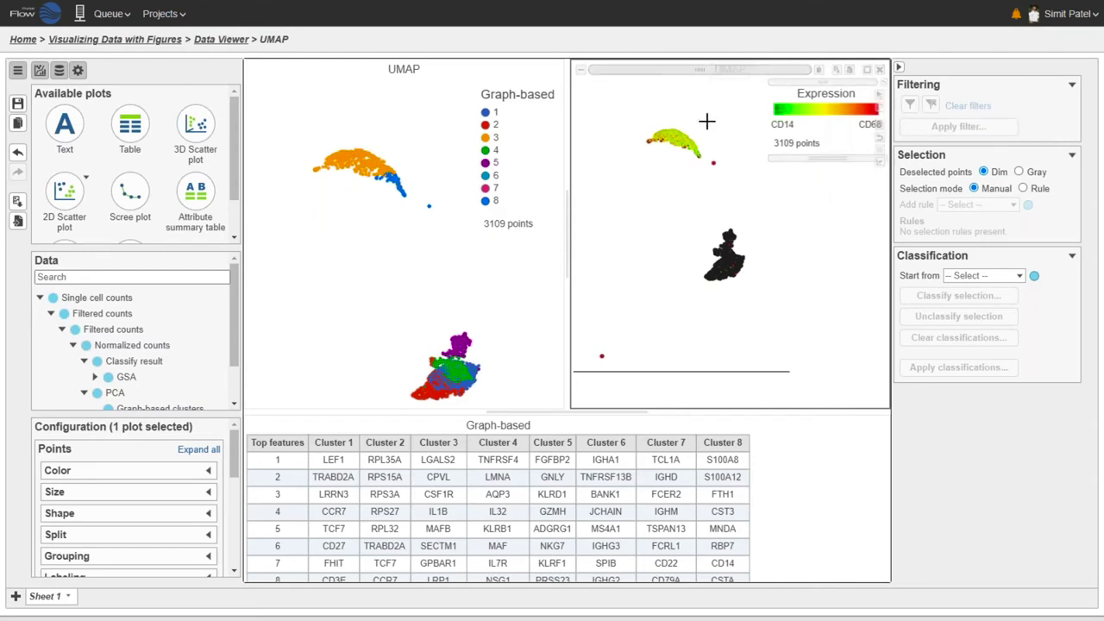
{"action": "mouse_move", "coordinate": [706, 121]}
{"action": "left_mouse_down"}
{"action": "mouse_move", "coordinate": [629, 178]}
{"action": "mouse_move", "coordinate": [727, 201]}
{"action": "mouse_move", "coordinate": [749, 162]}
{"action": "mouse_move", "coordinate": [708, 121]}
{"action": "left_mouse_up"}
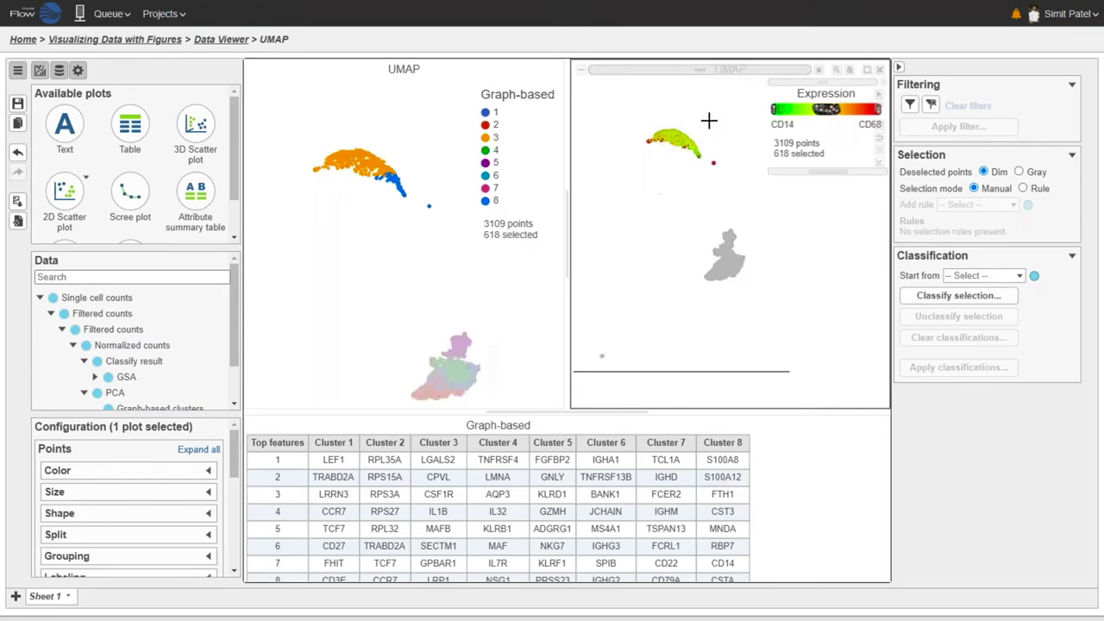
{"action": "left_click", "coordinate": [964, 298]}
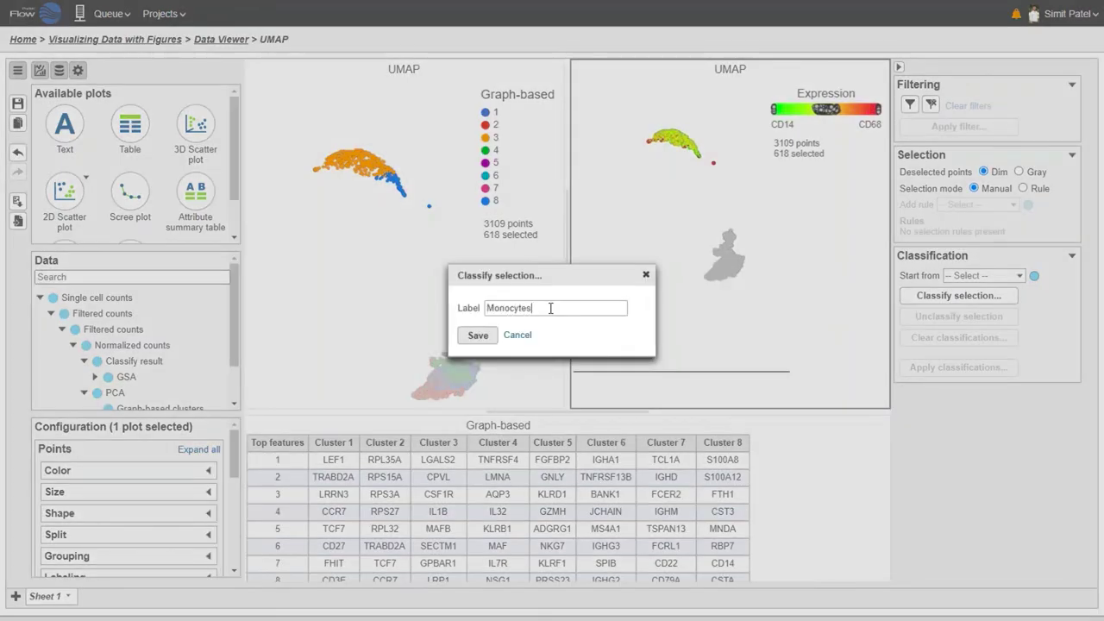
{"action": "left_click", "coordinate": [478, 336]}
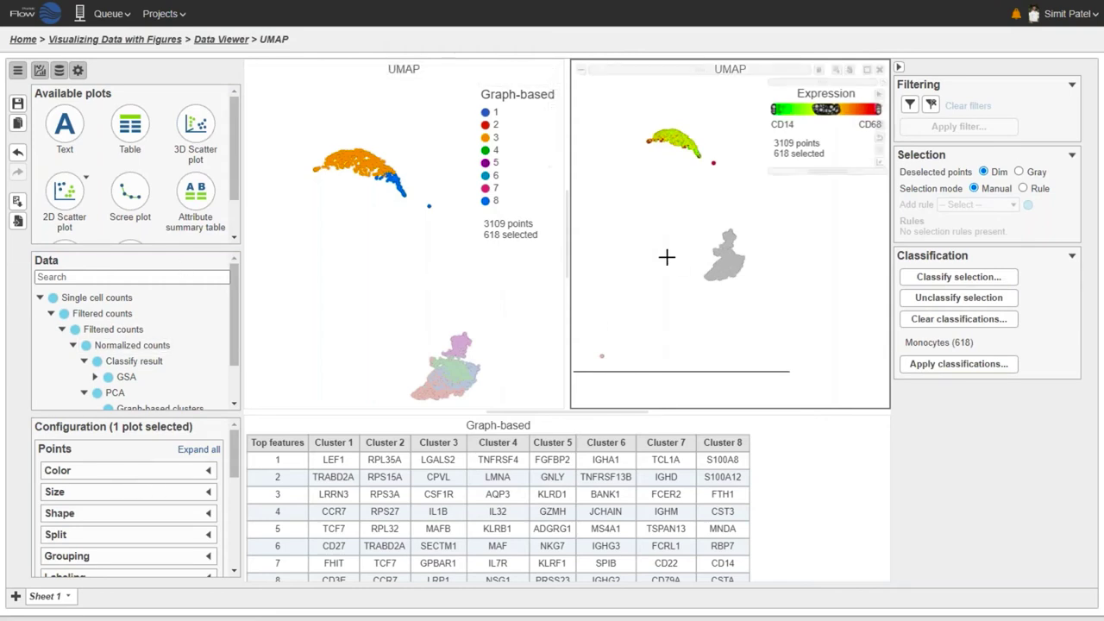
Clear the cell selection and reset the view of both UMAP plots
{"action": "left_click", "coordinate": [655, 276]}
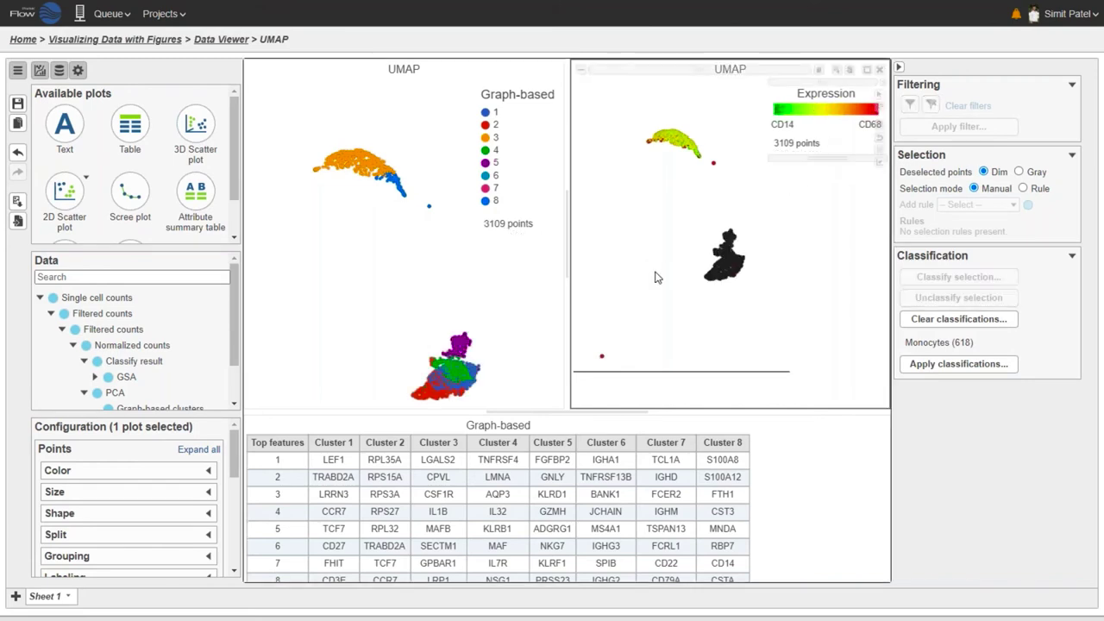
{"action": "left_click_drag", "start_coordinate": [656, 276], "coordinate": [707, 285]}
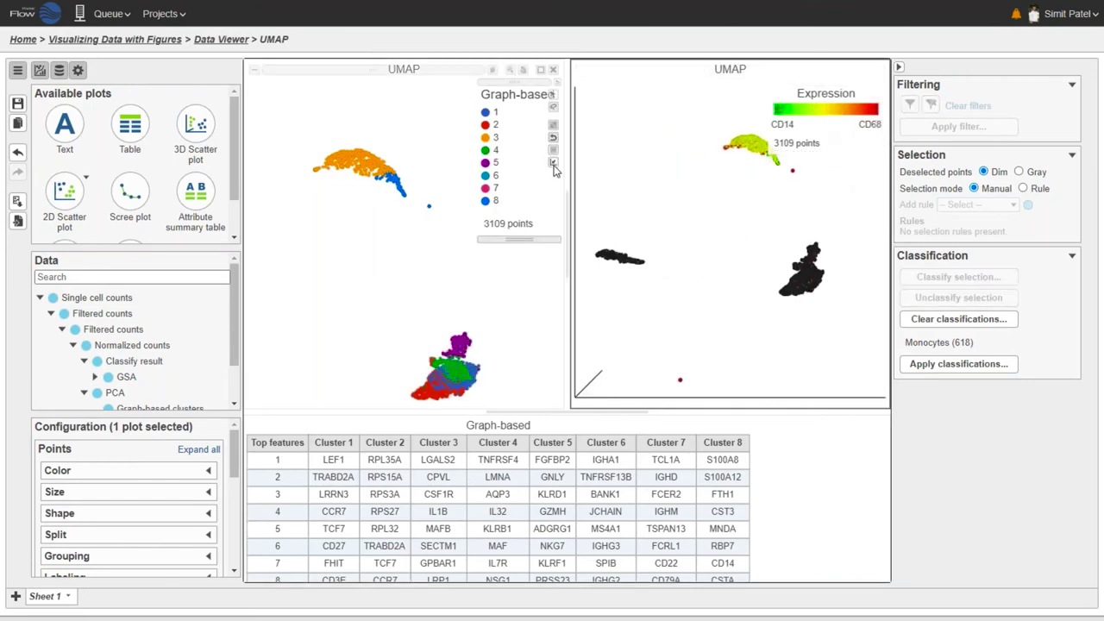
{"action": "left_click", "coordinate": [479, 320]}
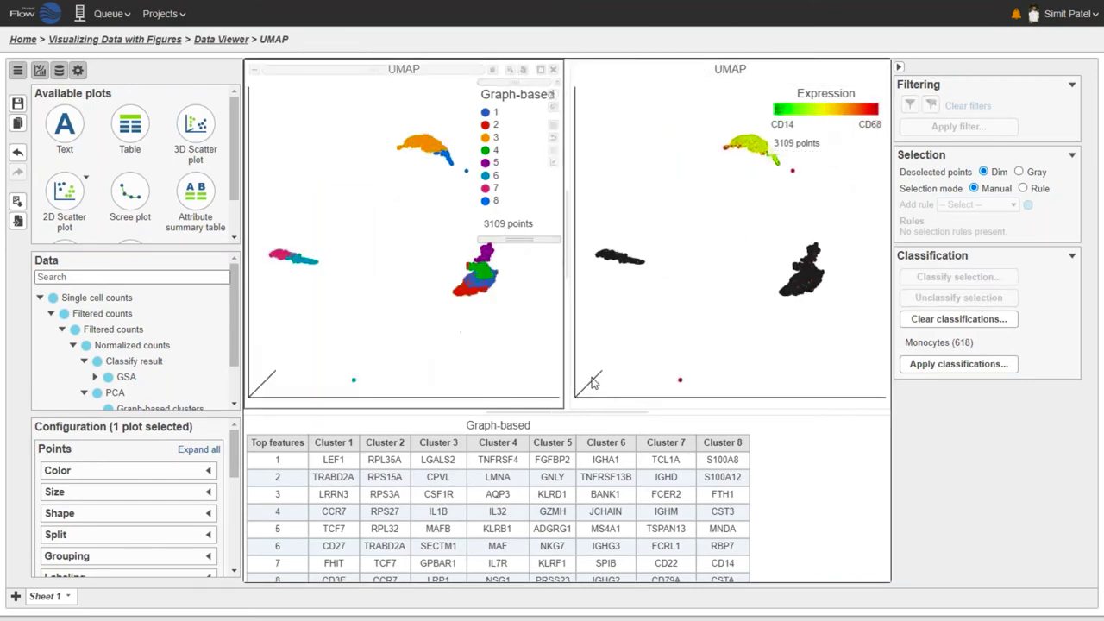
Color the graph-based UMAP plot by the B cells feature list, using Normalized counts as the color source
{"action": "left_click", "coordinate": [102, 476]}
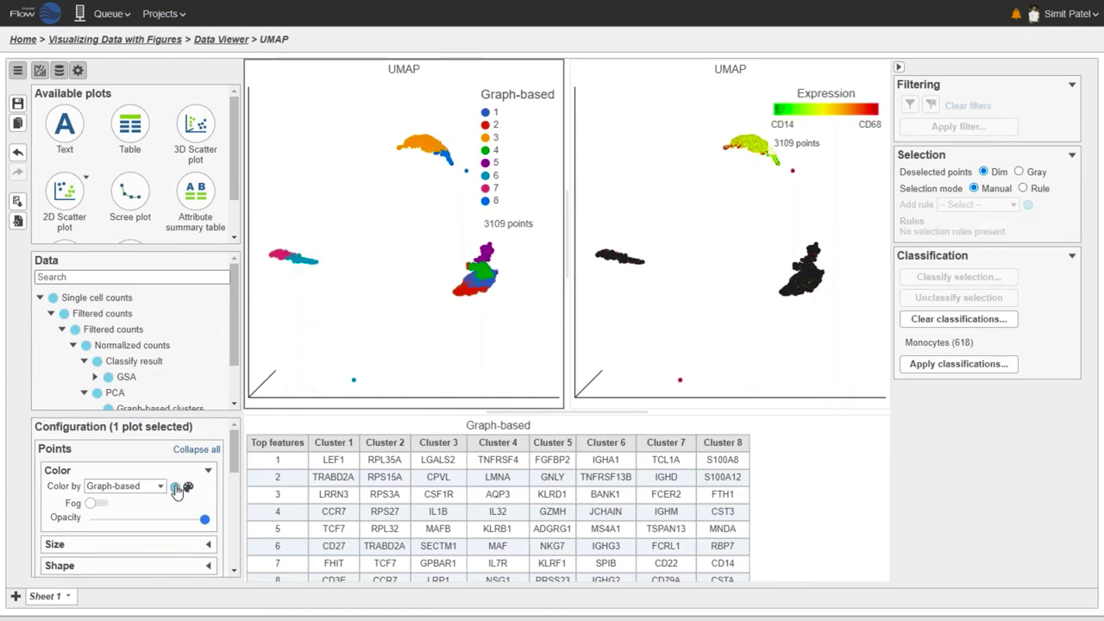
{"action": "mouse_move", "coordinate": [175, 489]}
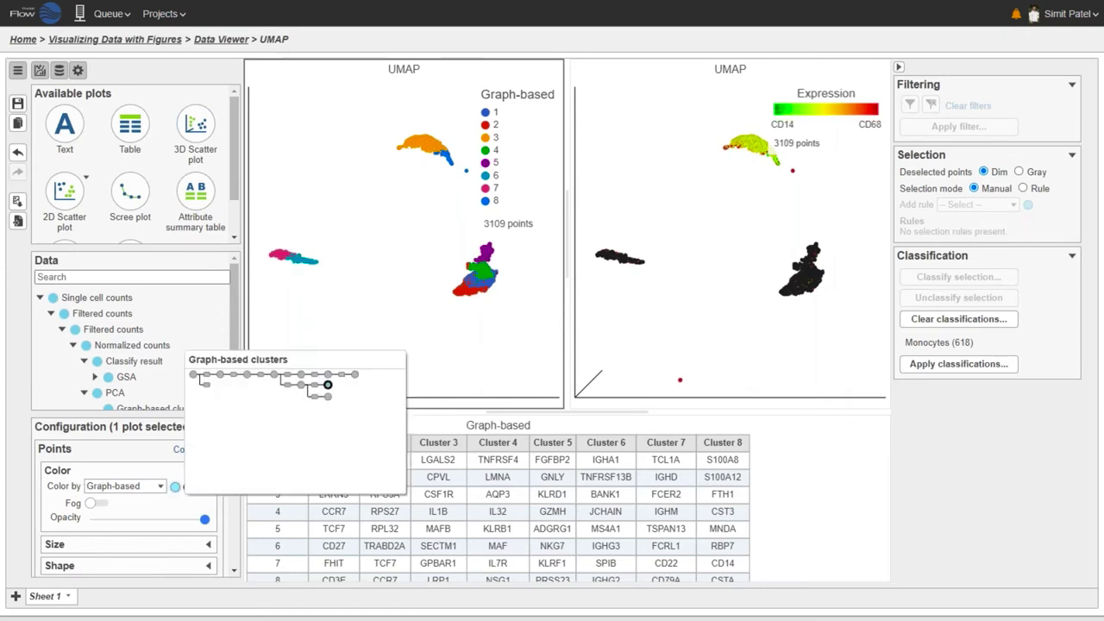
{"action": "left_click", "coordinate": [175, 486]}
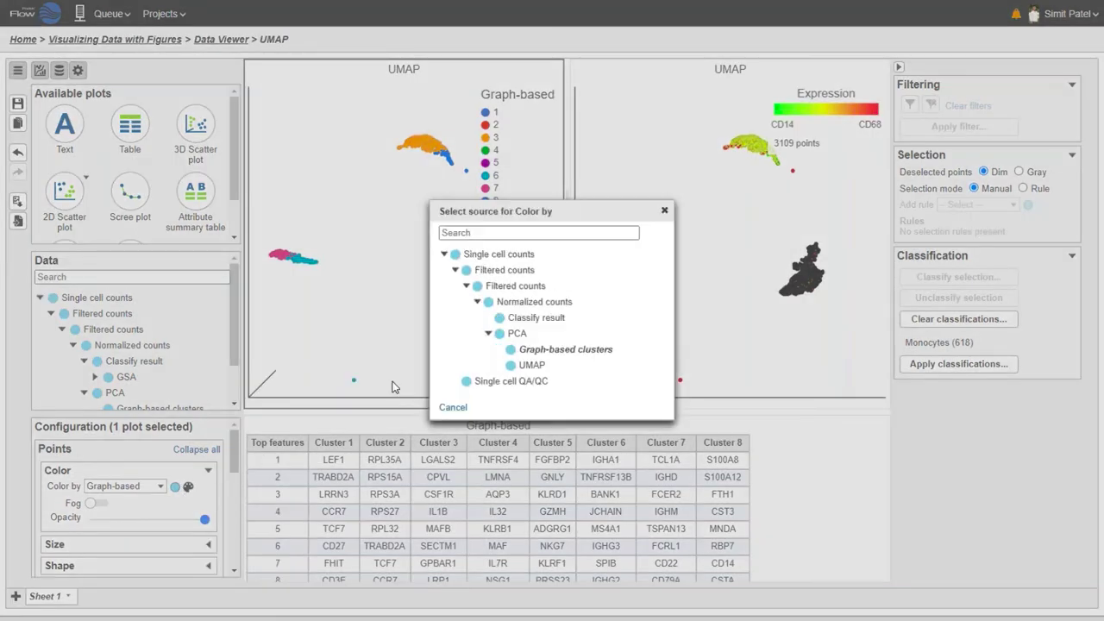
{"action": "mouse_move", "coordinate": [523, 306]}
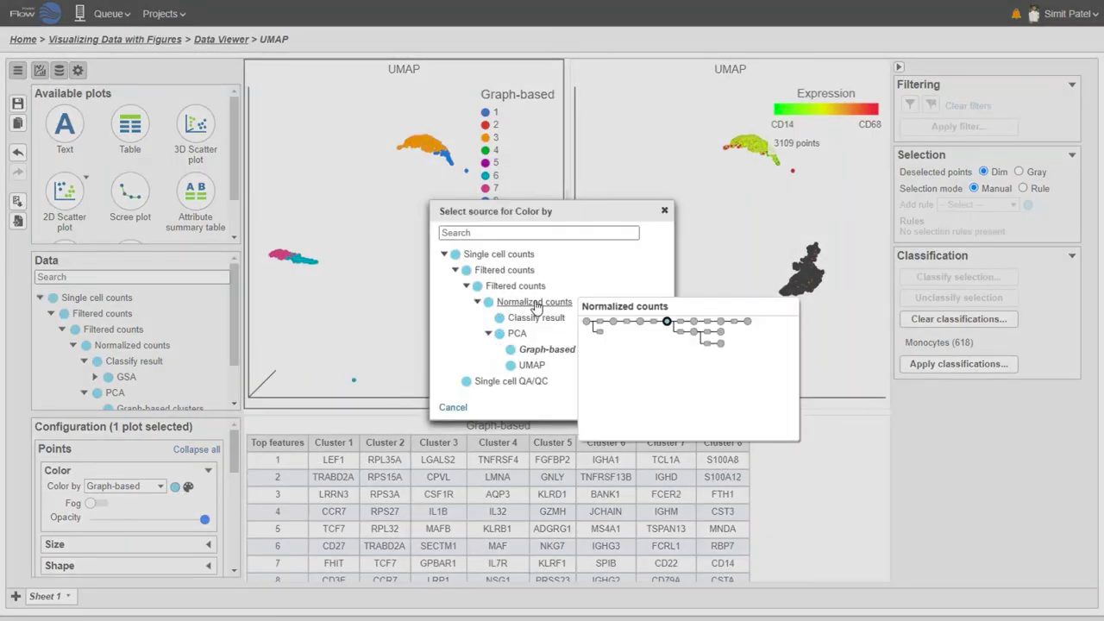
{"action": "left_click", "coordinate": [534, 303]}
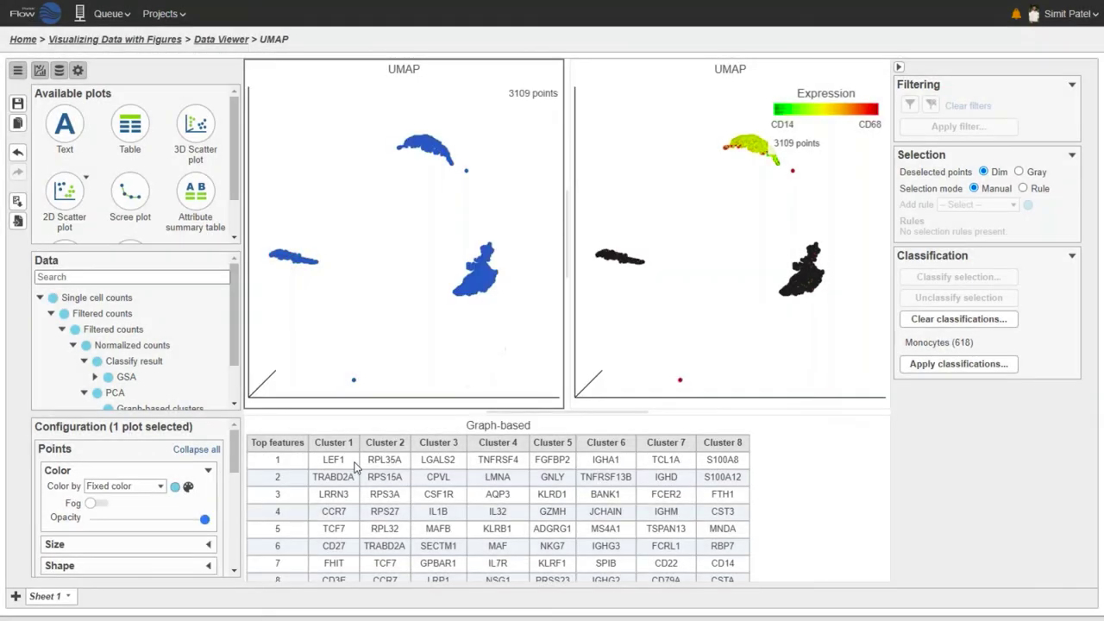
{"action": "left_click", "coordinate": [160, 486]}
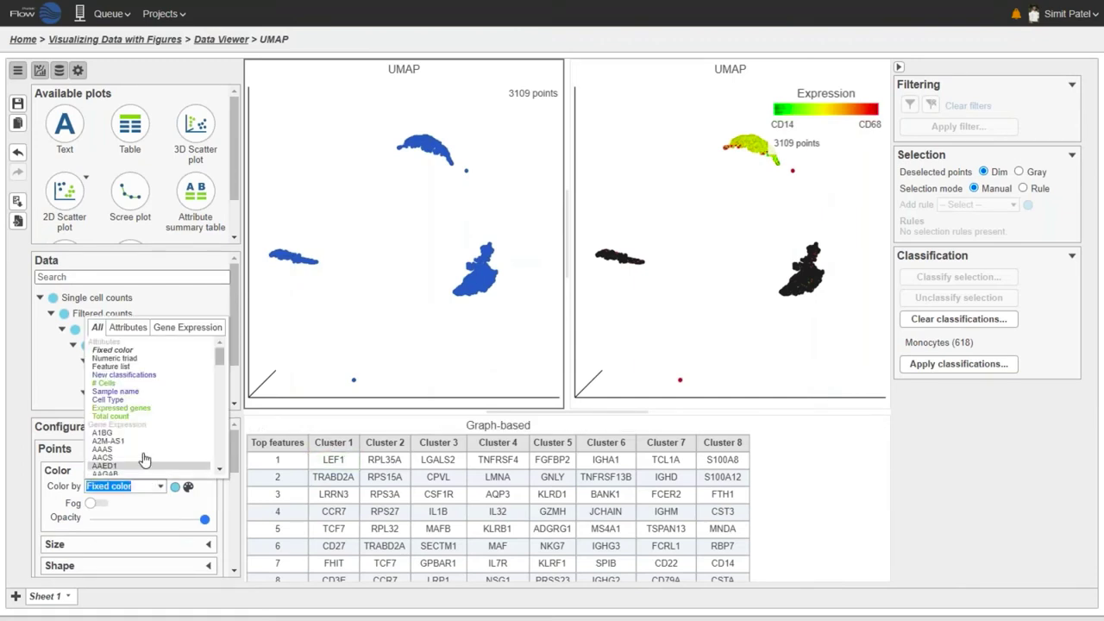
{"action": "left_click", "coordinate": [144, 367]}
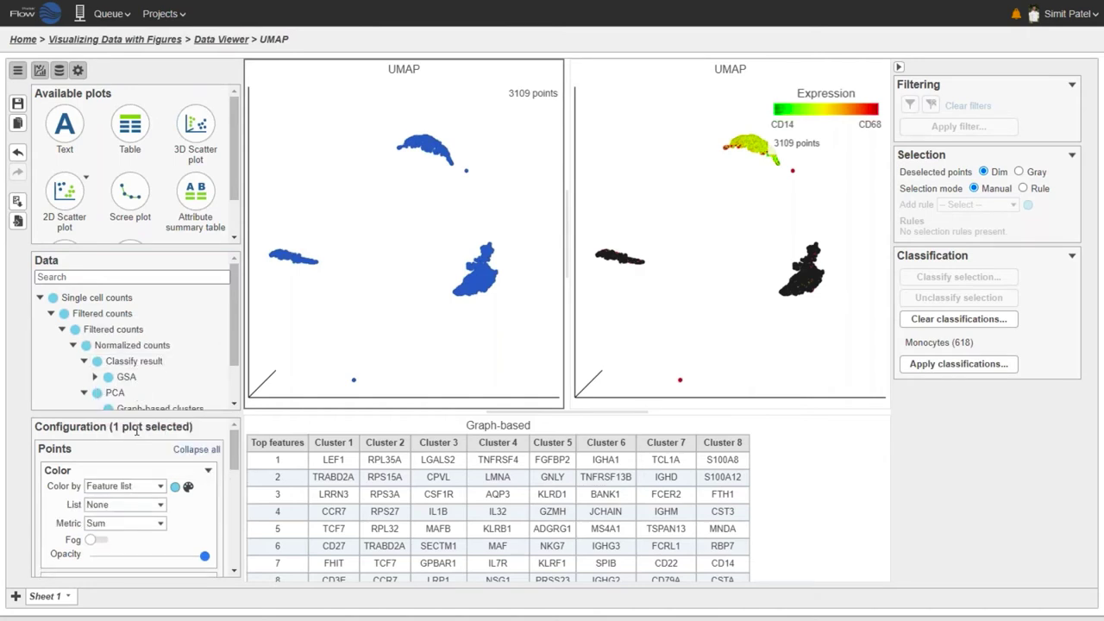
{"action": "left_click", "coordinate": [120, 506]}
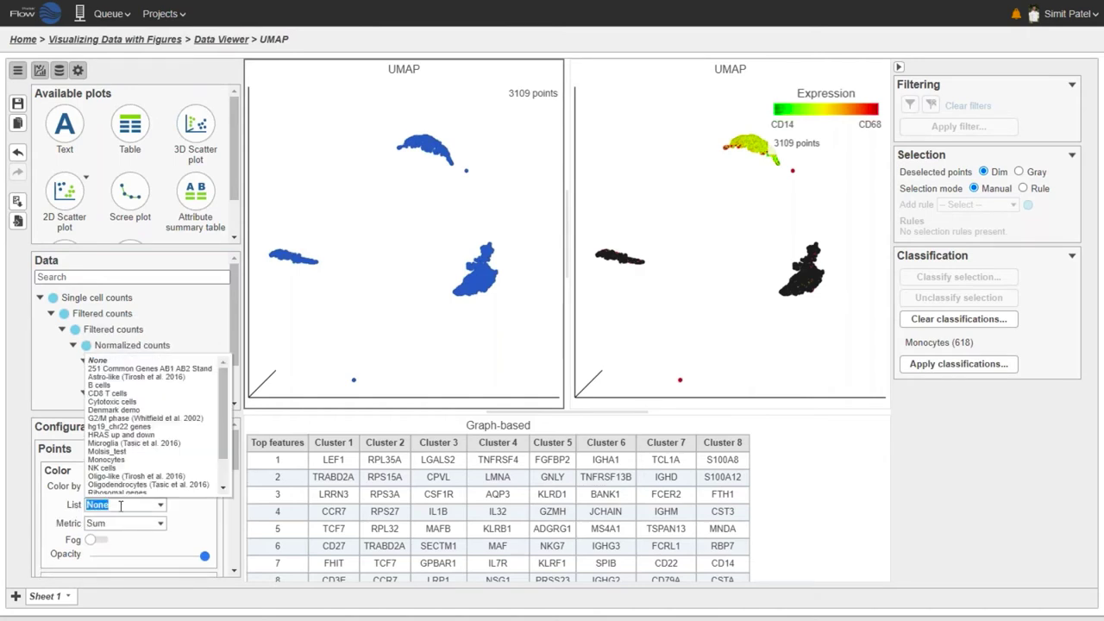
{"action": "left_click", "coordinate": [119, 388]}
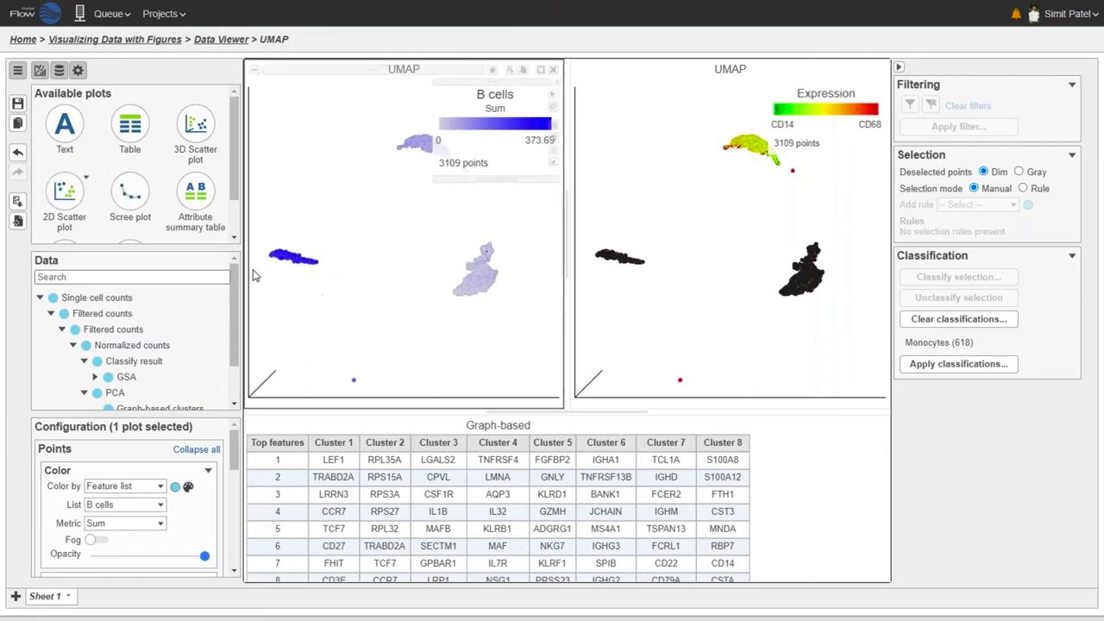
Undo the B cells list coloring to restore the graph-based cluster coloring of the UMAP plot
{"action": "left_click", "coordinate": [17, 153]}
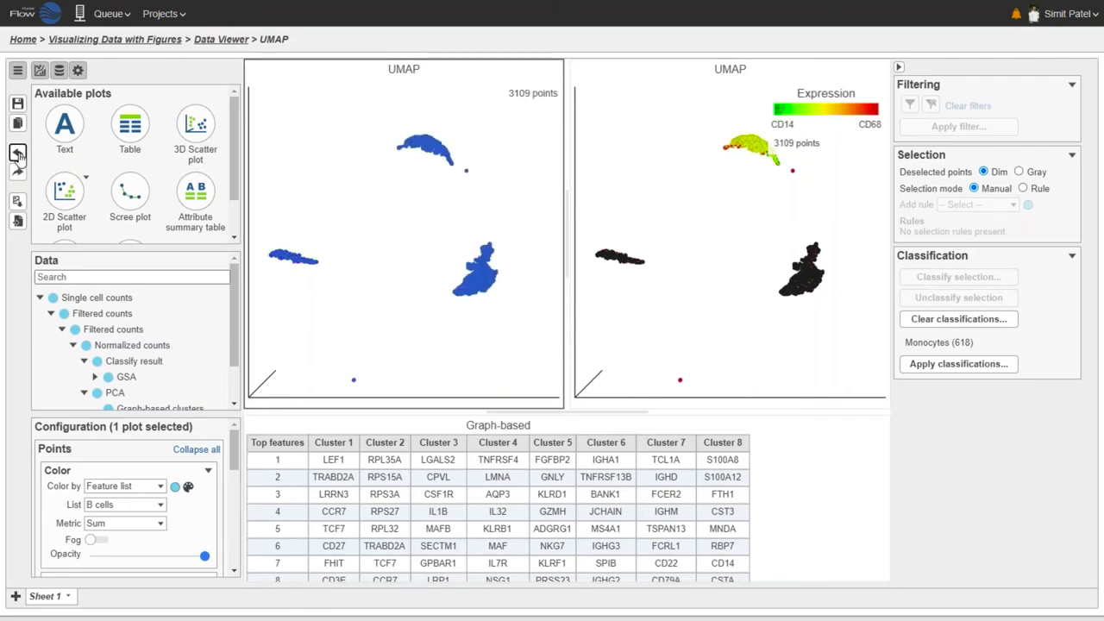
{"action": "left_click", "coordinate": [17, 153]}
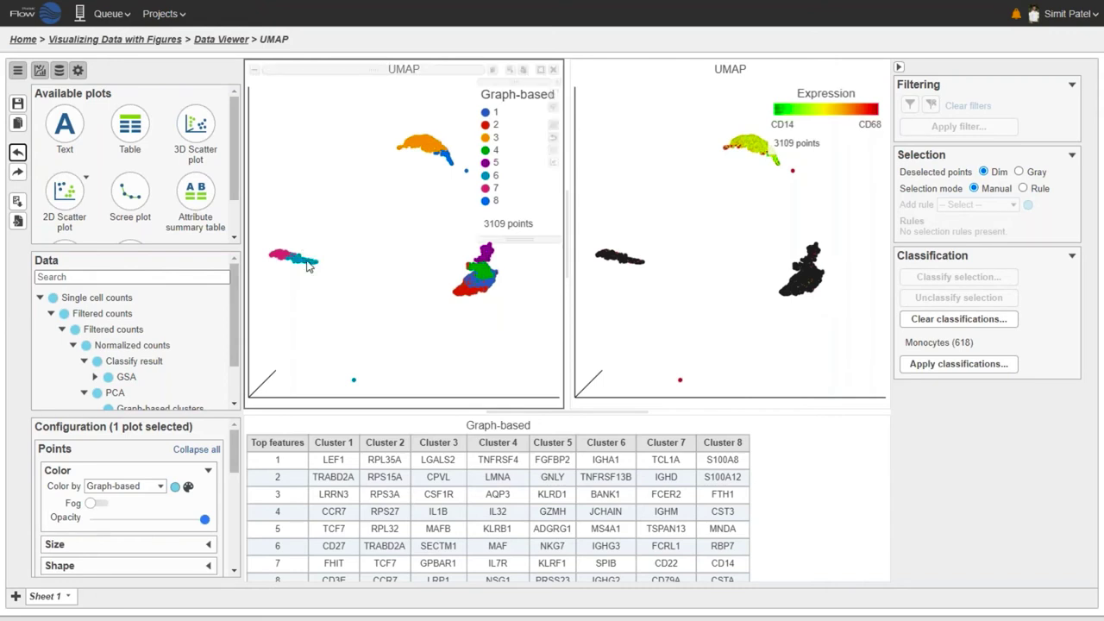
Examine the Cluster 6 and 7 columns of the temporarily enlarged table for B cell markers such as CD79A
{"action": "mouse_move", "coordinate": [284, 261]}
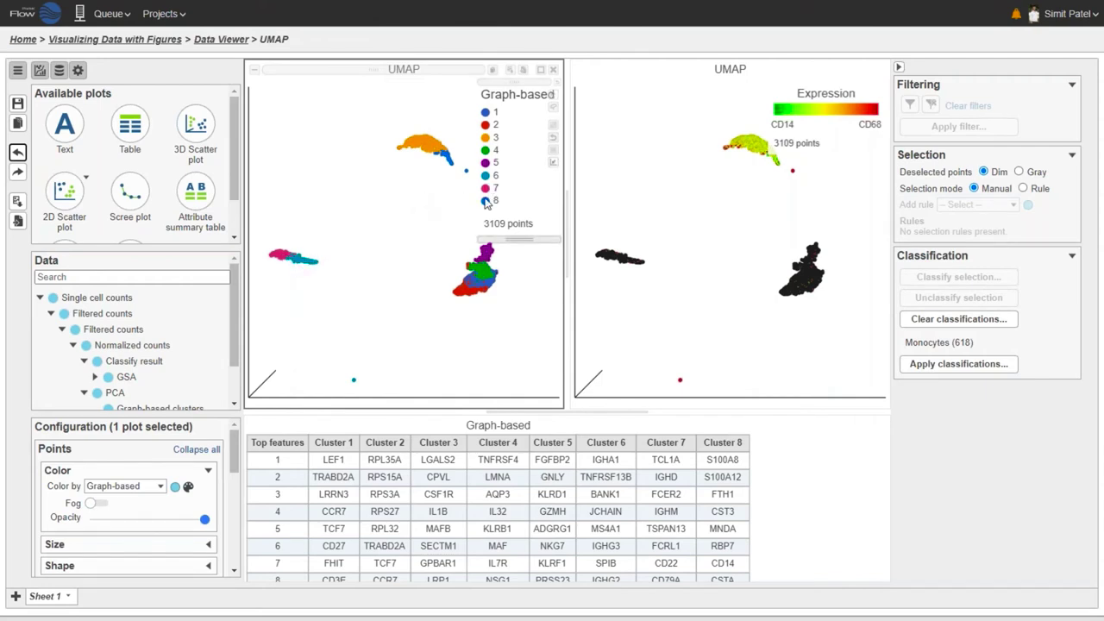
{"action": "left_click_drag", "start_coordinate": [493, 412], "coordinate": [493, 366]}
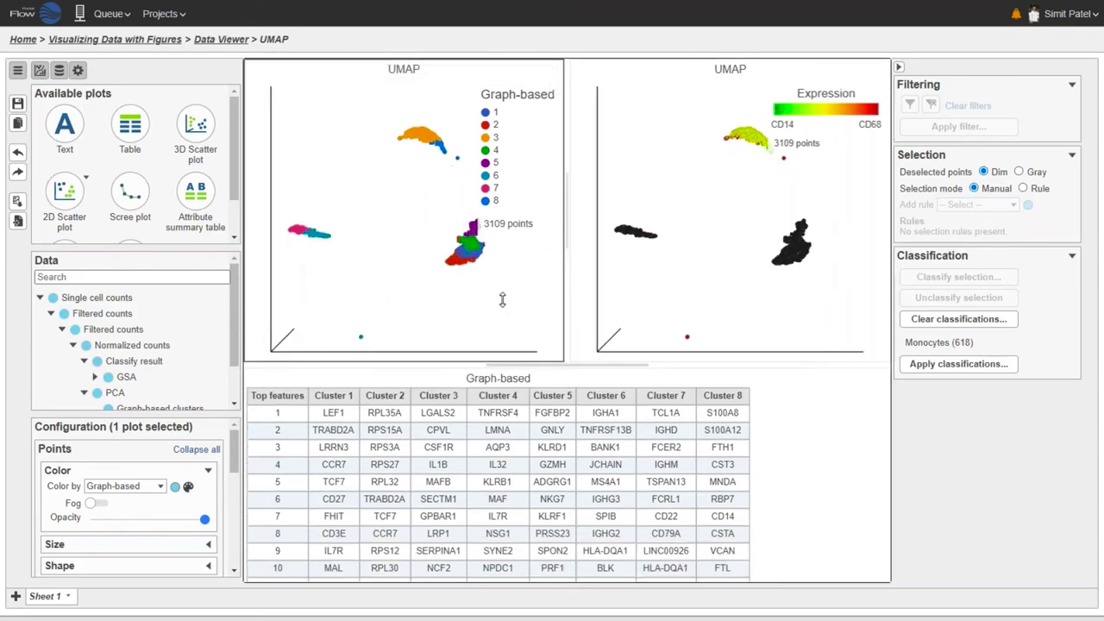
{"action": "left_click_drag", "start_coordinate": [502, 299], "coordinate": [505, 216]}
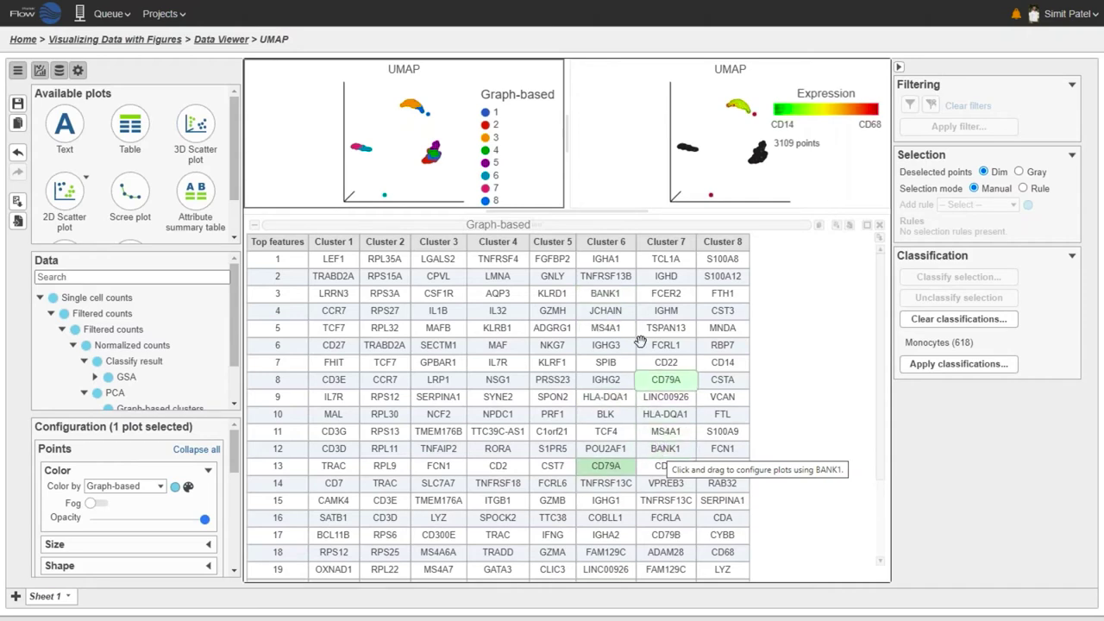
{"action": "left_click", "coordinate": [609, 218]}
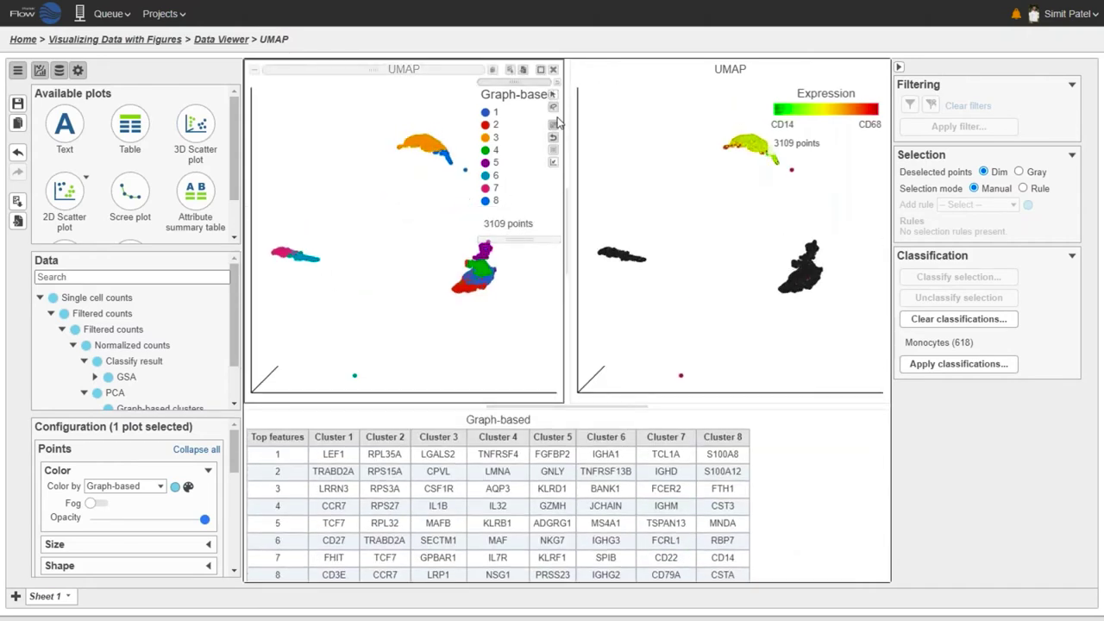
Lasso the combined cluster 6 and 7 group in the graph-based UMAP, classify it as B cells, and clear the selection
{"action": "left_click", "coordinate": [553, 106]}
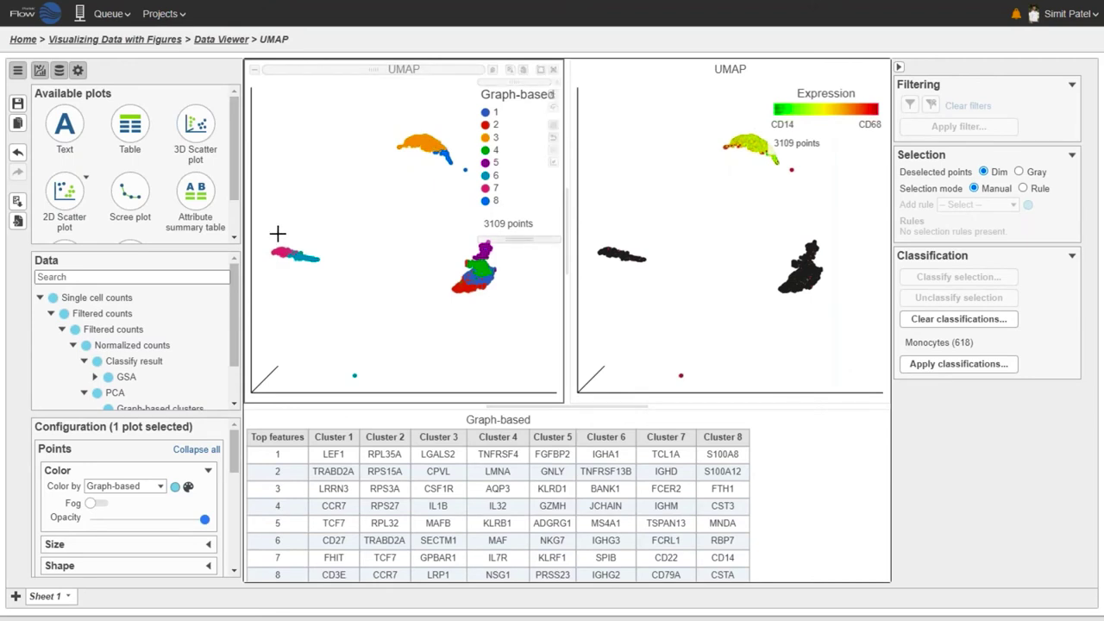
{"action": "mouse_move", "coordinate": [310, 238]}
{"action": "left_mouse_down"}
{"action": "mouse_move", "coordinate": [269, 244]}
{"action": "mouse_move", "coordinate": [264, 260]}
{"action": "mouse_move", "coordinate": [287, 289]}
{"action": "mouse_move", "coordinate": [331, 296]}
{"action": "mouse_move", "coordinate": [355, 271]}
{"action": "mouse_move", "coordinate": [313, 242]}
{"action": "left_mouse_up"}
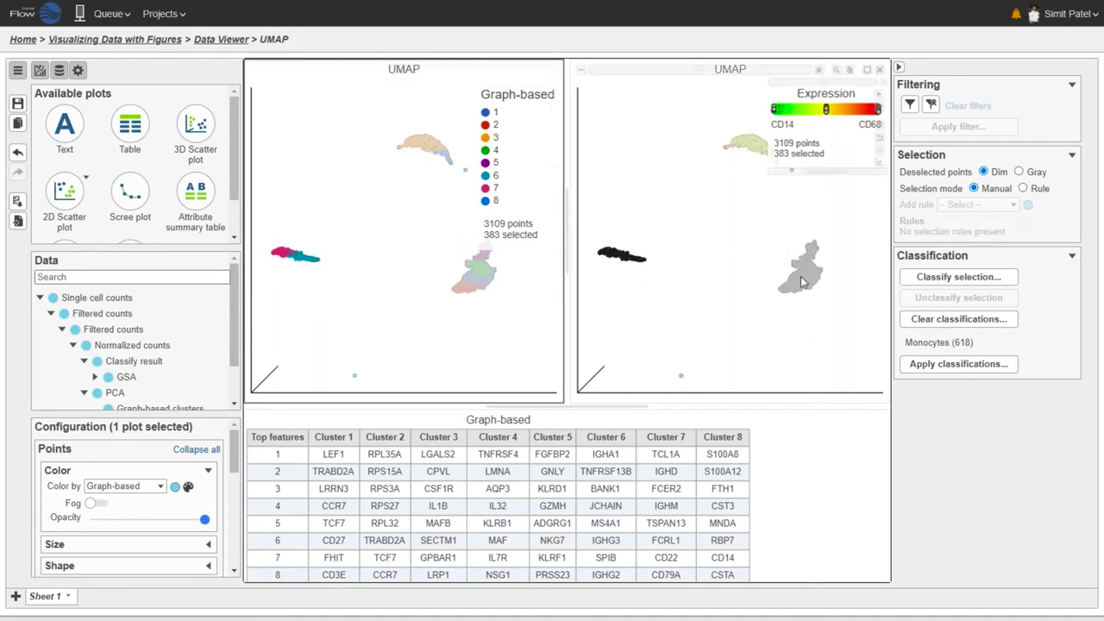
{"action": "left_click", "coordinate": [933, 278]}
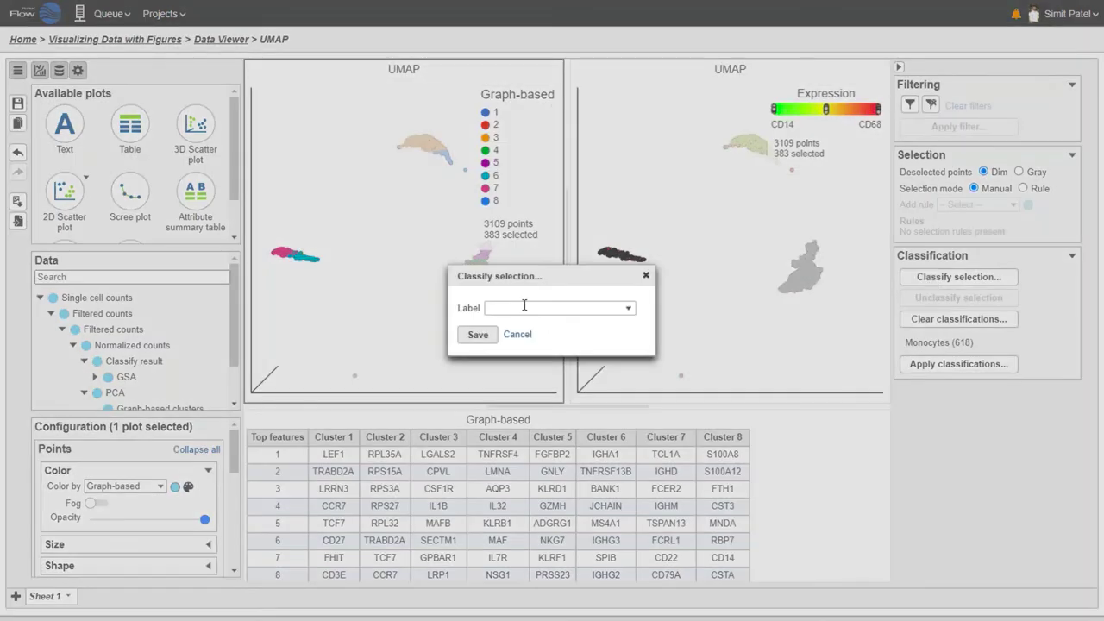
{"action": "type", "text": "B cells"}
{"action": "left_click", "coordinate": [479, 335]}
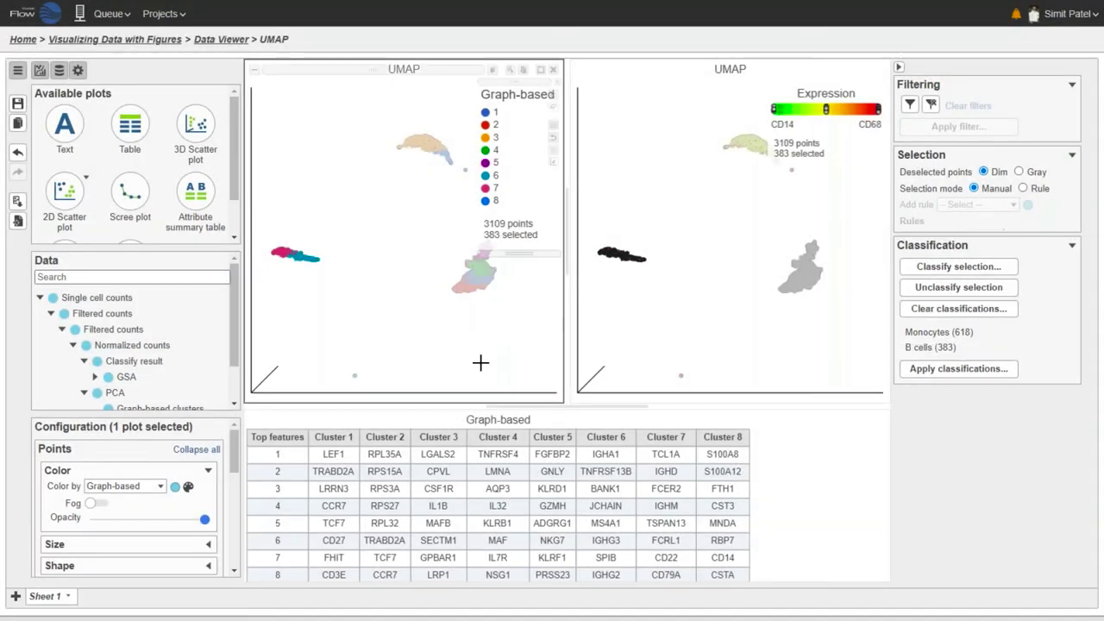
{"action": "left_click", "coordinate": [440, 186]}
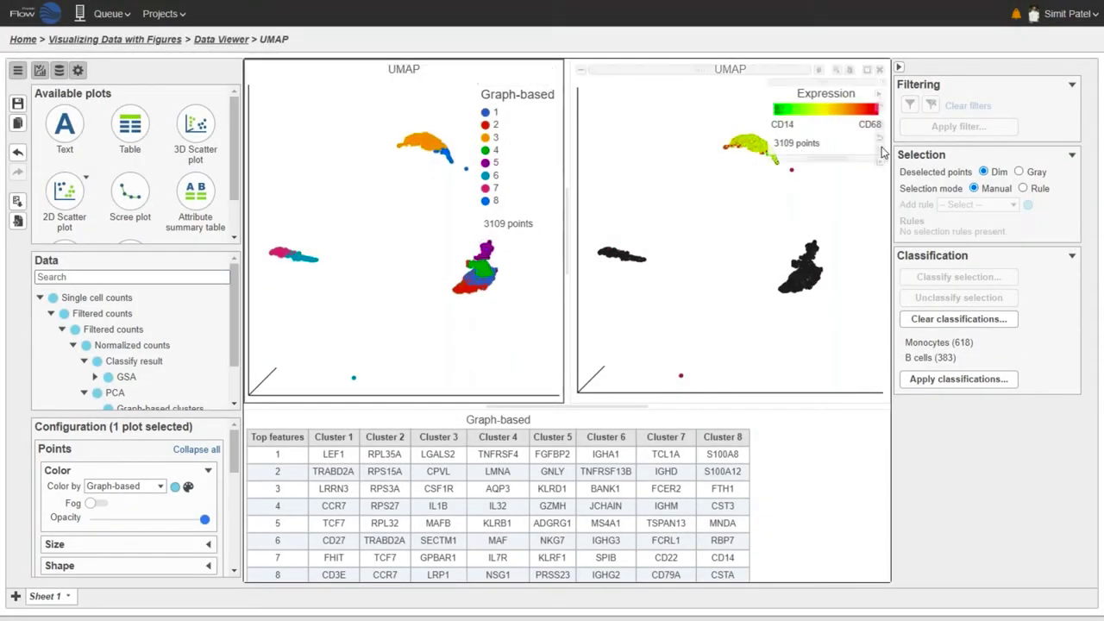
{"action": "left_click", "coordinate": [759, 257]}
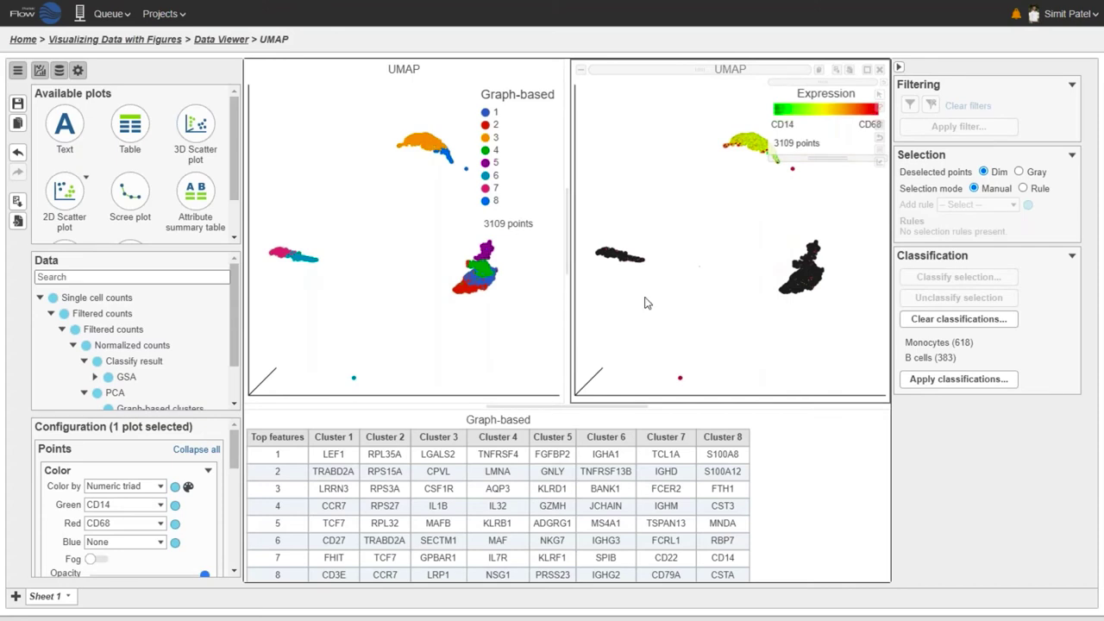
Color the expression UMAP by CD3D from the table's Cluster 1 column, enlarging the table for access
{"action": "left_click_drag", "start_coordinate": [564, 404], "coordinate": [578, 223]}
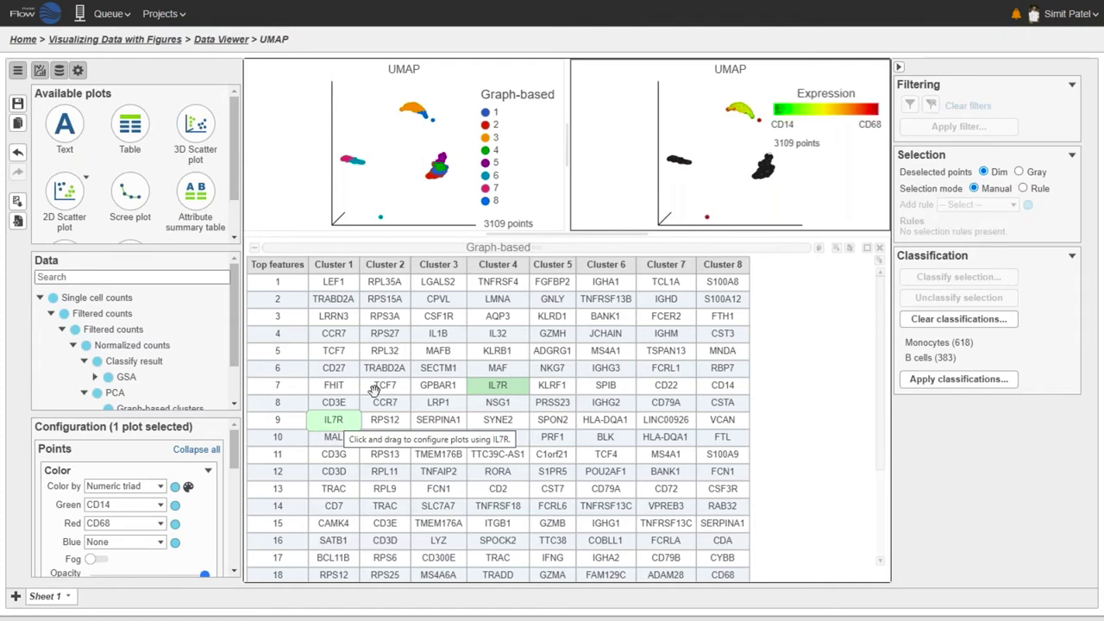
{"action": "left_click_drag", "start_coordinate": [513, 251], "coordinate": [509, 278]}
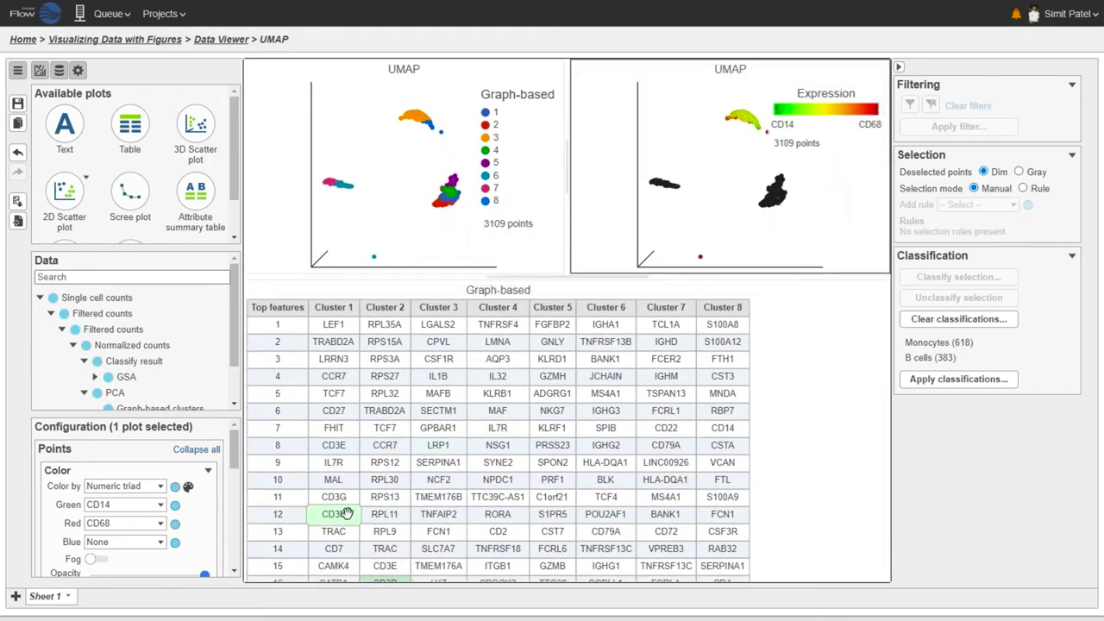
{"action": "left_click_drag", "start_coordinate": [348, 515], "coordinate": [681, 102]}
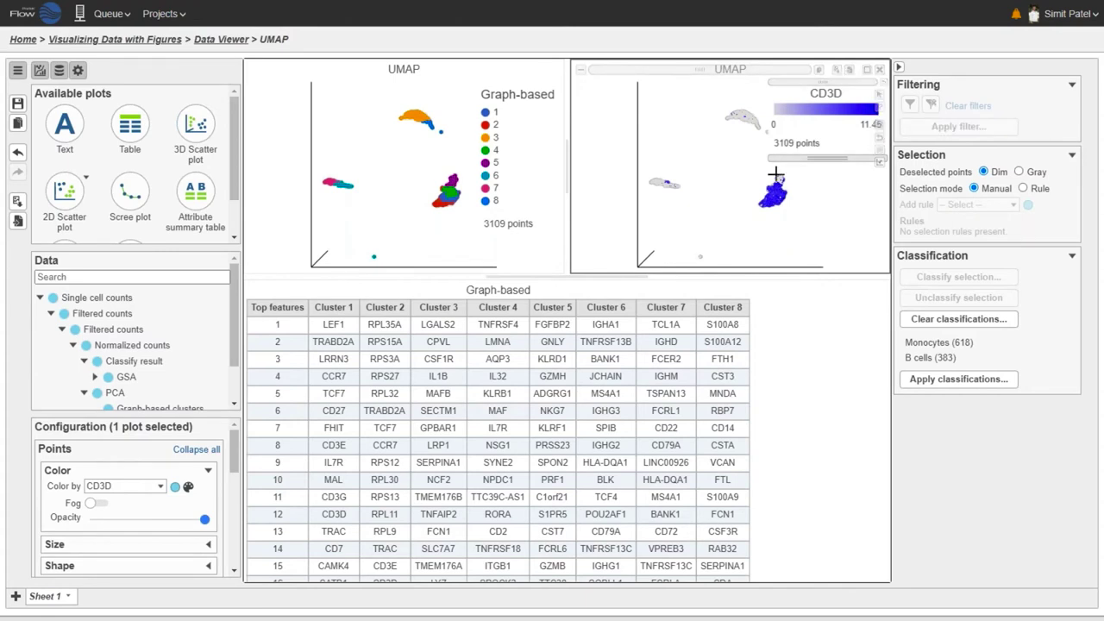
Lasso the CD3D-expressing group of cells, filter both UMAP plots to include only this selection, and enlarge the plots
{"action": "mouse_move", "coordinate": [787, 168]}
{"action": "left_mouse_down"}
{"action": "mouse_move", "coordinate": [747, 187]}
{"action": "mouse_move", "coordinate": [741, 226]}
{"action": "mouse_move", "coordinate": [794, 228]}
{"action": "mouse_move", "coordinate": [821, 207]}
{"action": "mouse_move", "coordinate": [814, 169]}
{"action": "mouse_move", "coordinate": [785, 170]}
{"action": "left_mouse_up"}
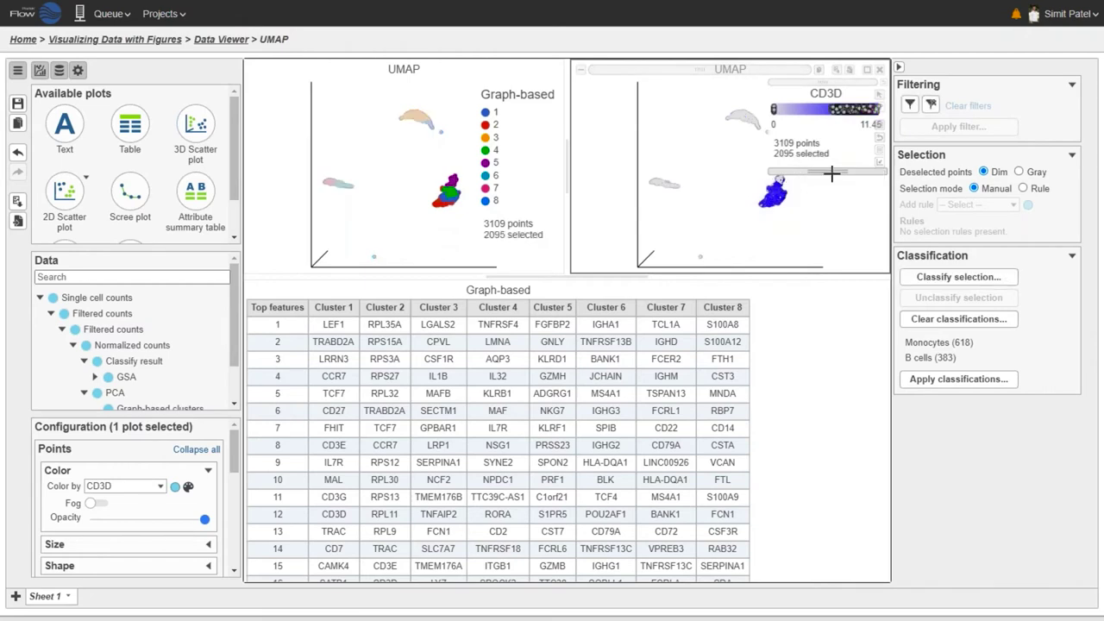
{"action": "left_click", "coordinate": [910, 105]}
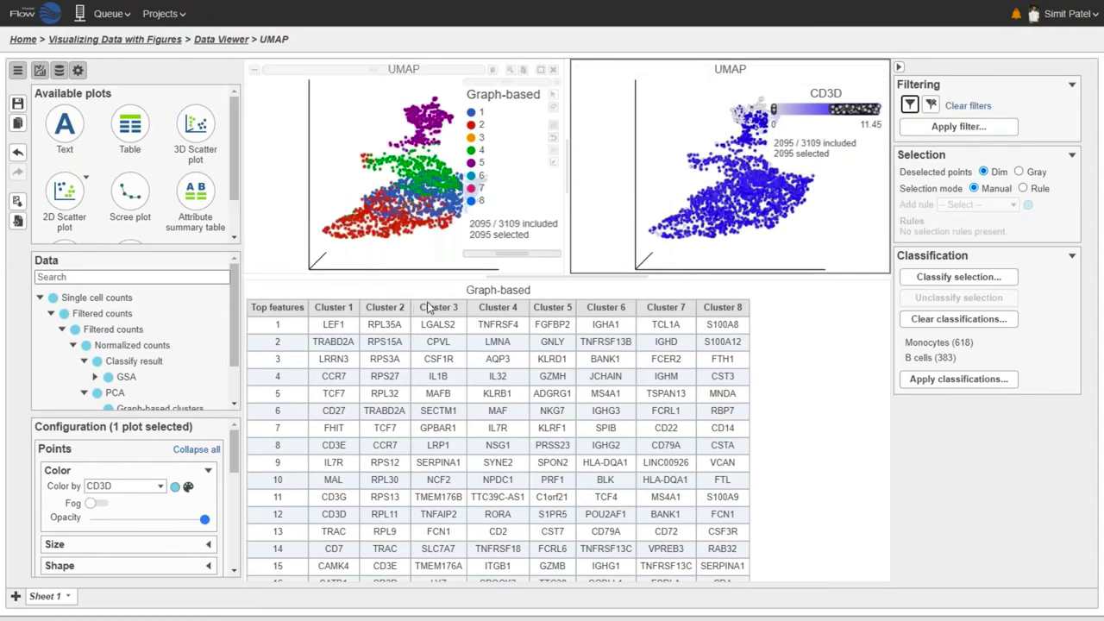
{"action": "left_click_drag", "start_coordinate": [445, 294], "coordinate": [445, 402]}
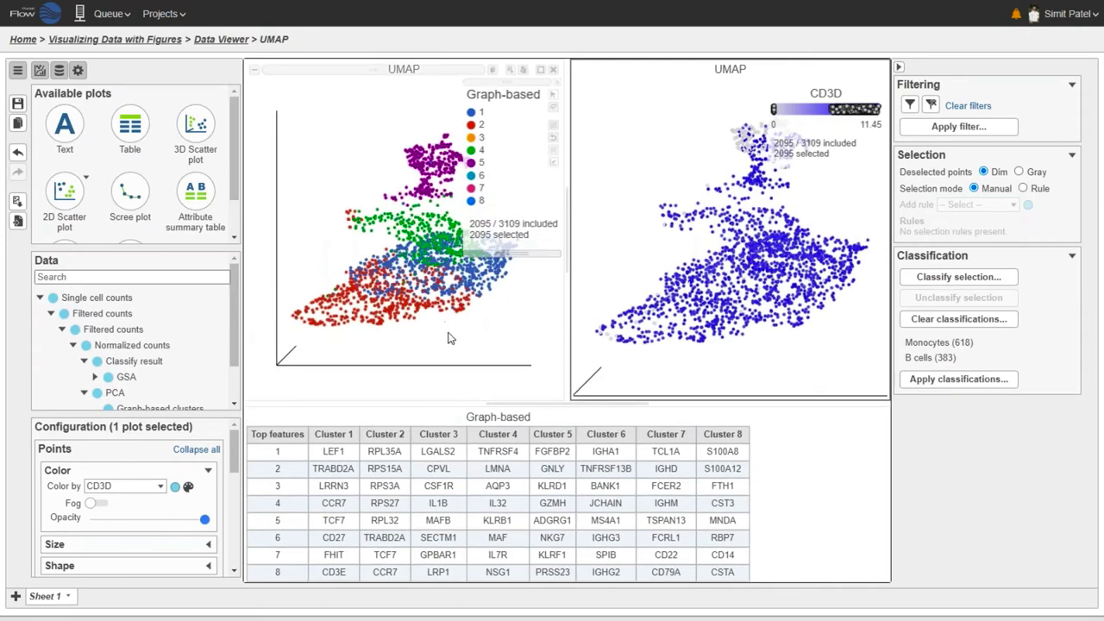
Examine the filtered clusters 1, 2, 4 and 5 in the graph-based UMAP and compare their top features in the table
{"action": "left_click_drag", "start_coordinate": [440, 336], "coordinate": [339, 346]}
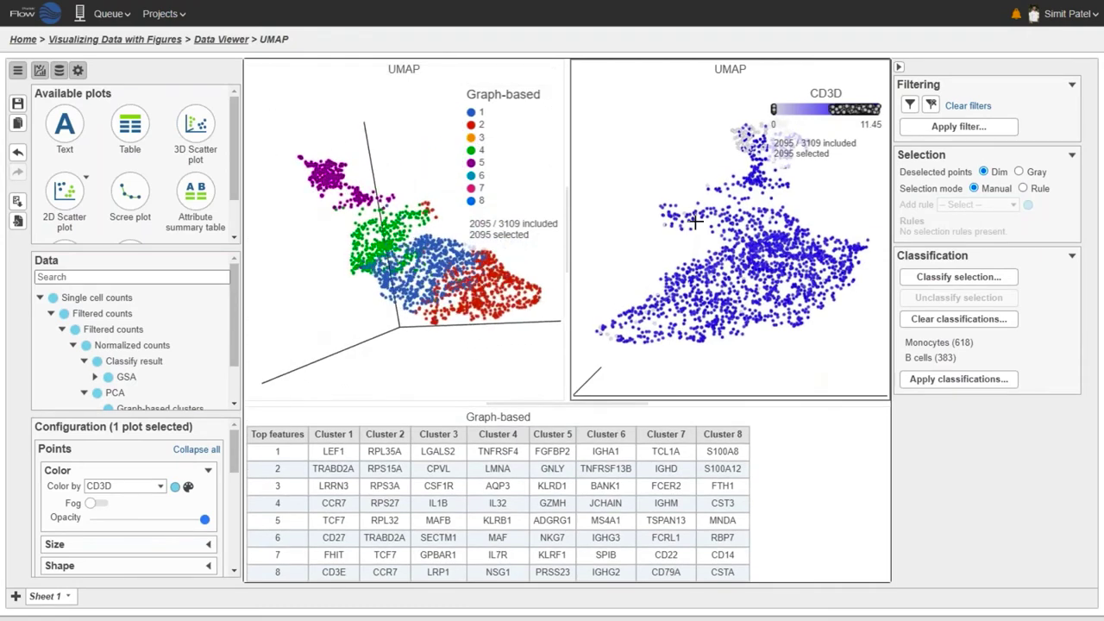
{"action": "left_click", "coordinate": [534, 155]}
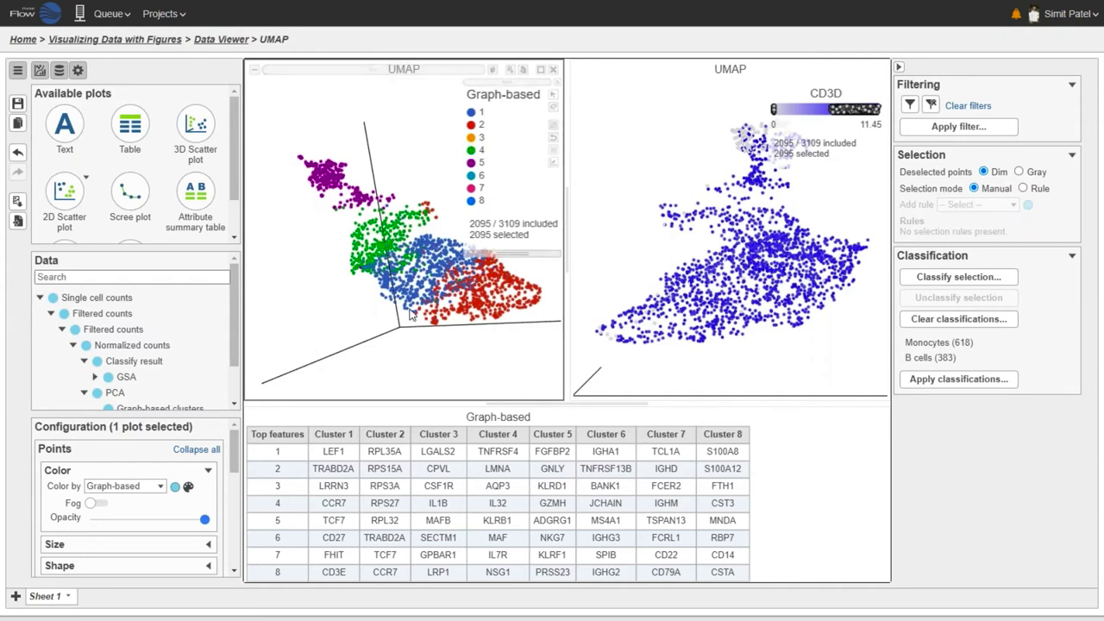
{"action": "left_click", "coordinate": [385, 469]}
{"action": "left_click", "coordinate": [498, 503]}
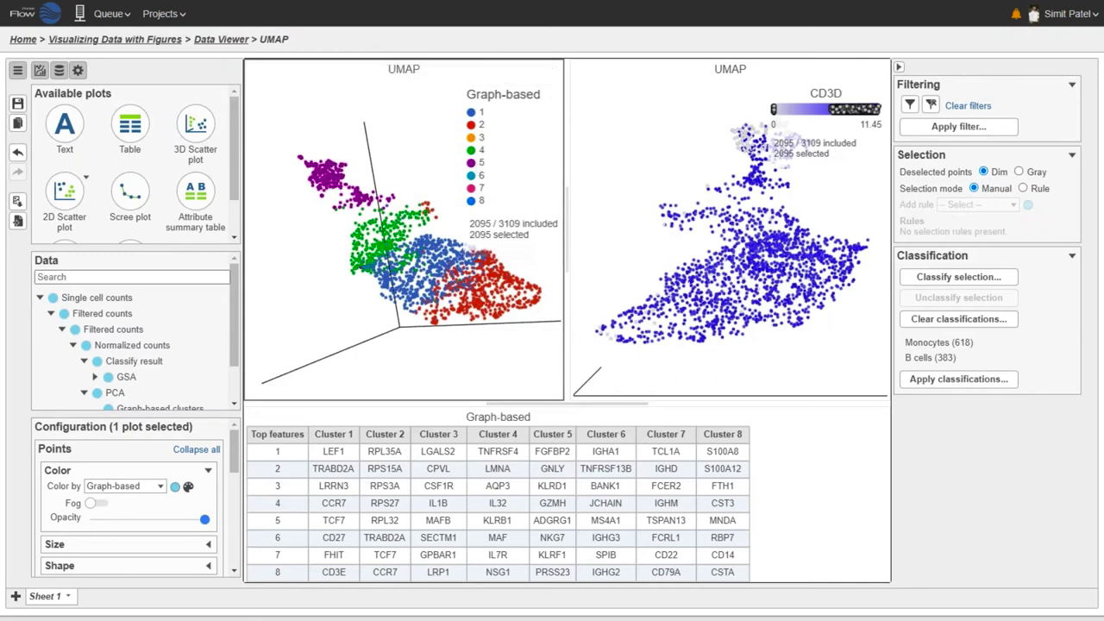
{"action": "left_click_drag", "start_coordinate": [557, 334], "coordinate": [555, 320]}
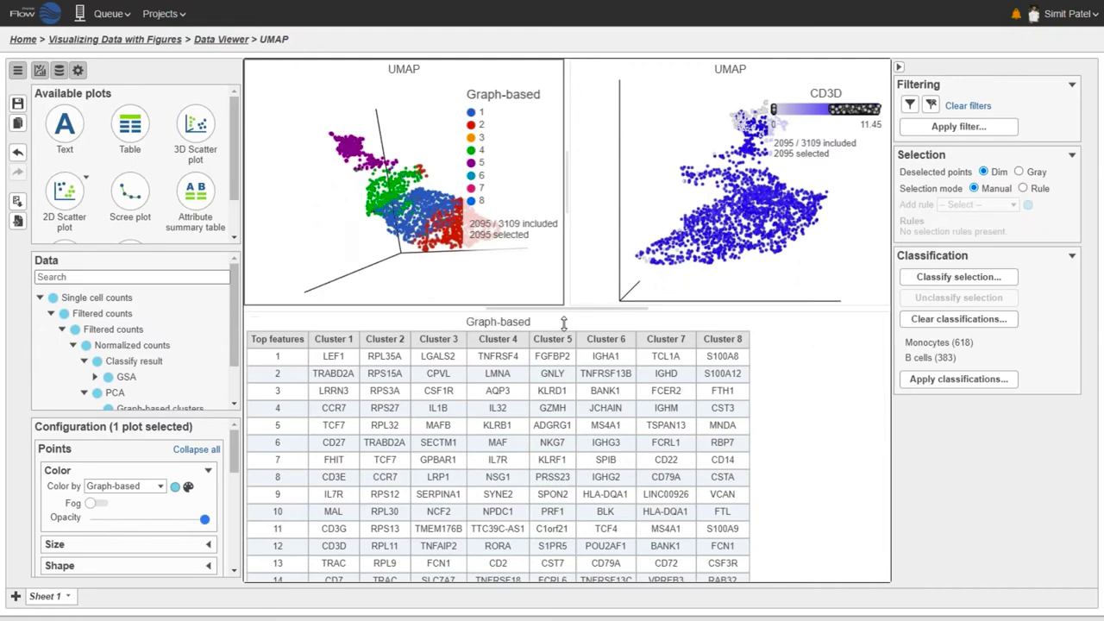
{"action": "left_click_drag", "start_coordinate": [563, 322], "coordinate": [563, 428]}
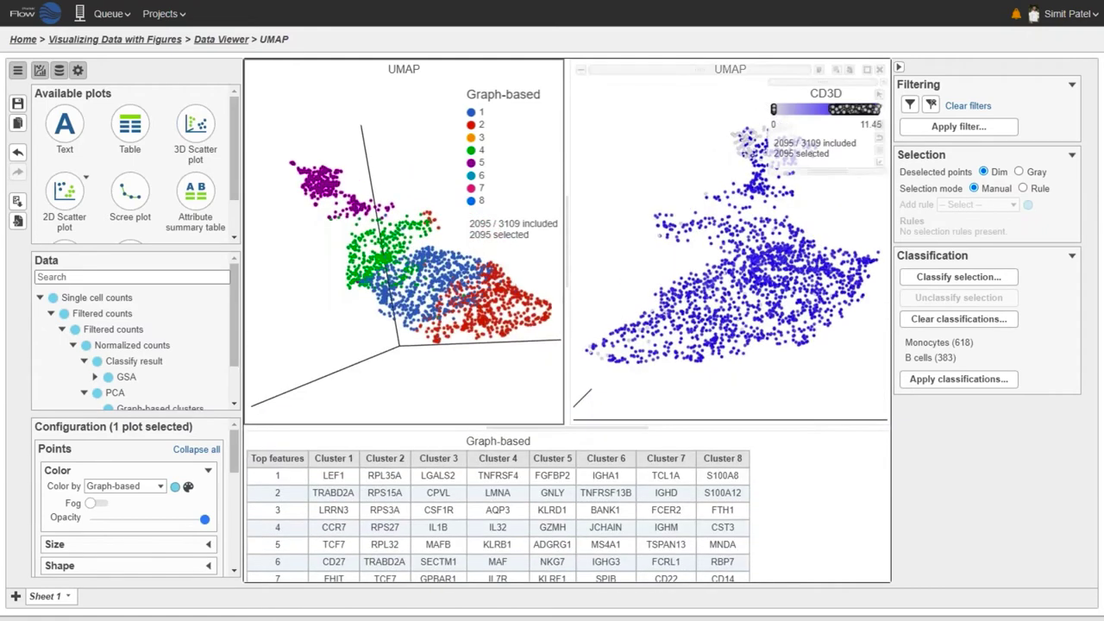
Switch selection to rule mode and add a Graph-based attribute rule sourced from the Graph-based clusters data node
{"action": "left_click", "coordinate": [1023, 188]}
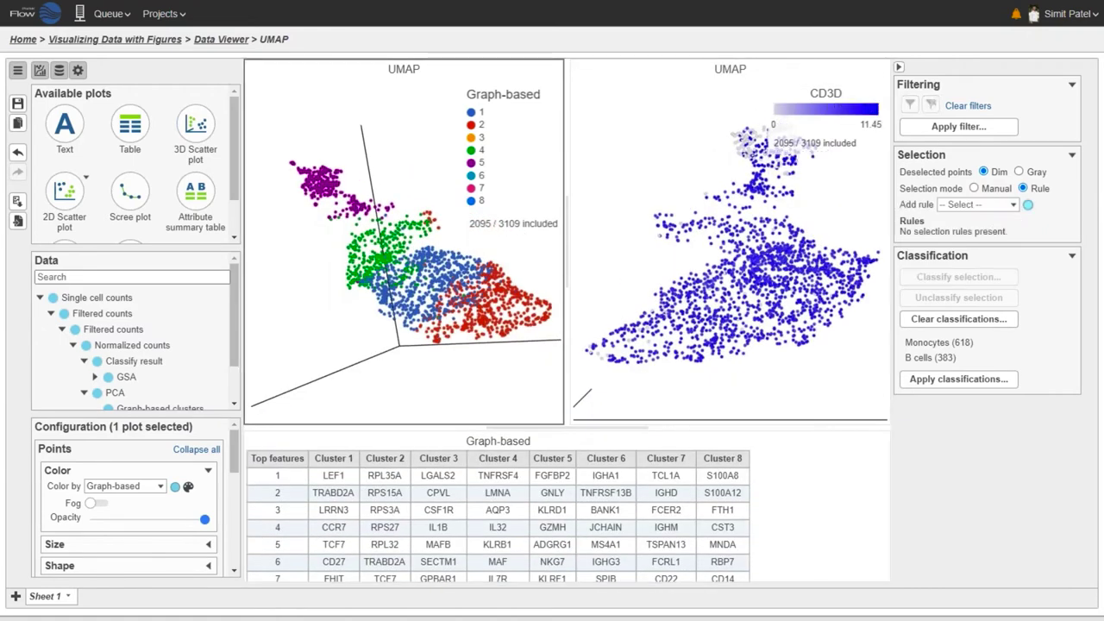
{"action": "left_click", "coordinate": [1028, 208]}
{"action": "left_click", "coordinate": [1030, 207]}
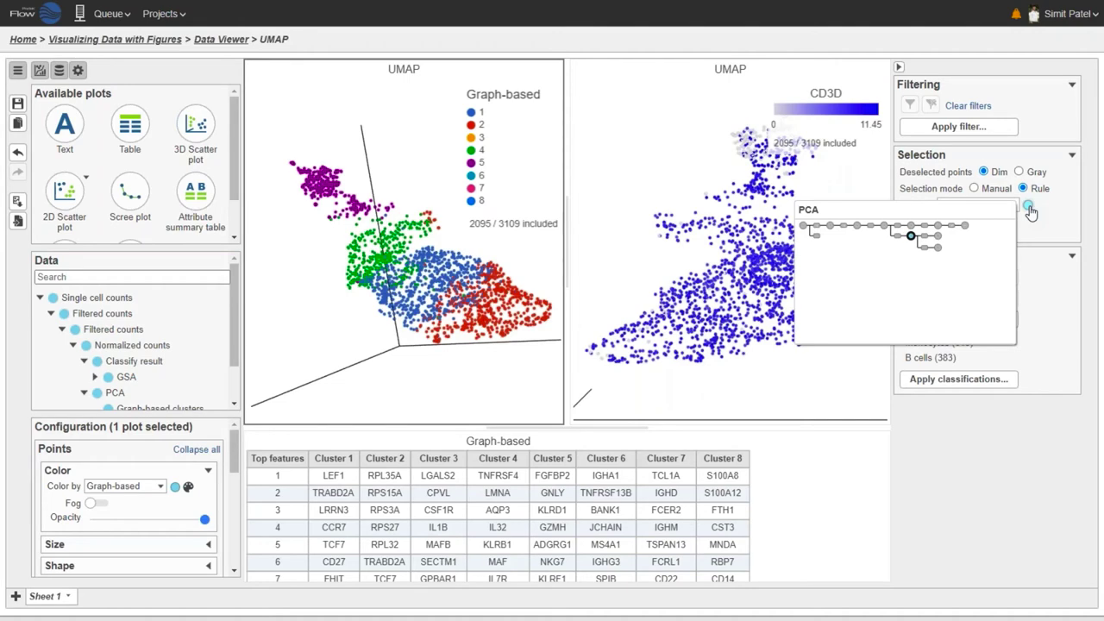
{"action": "left_click", "coordinate": [1029, 206]}
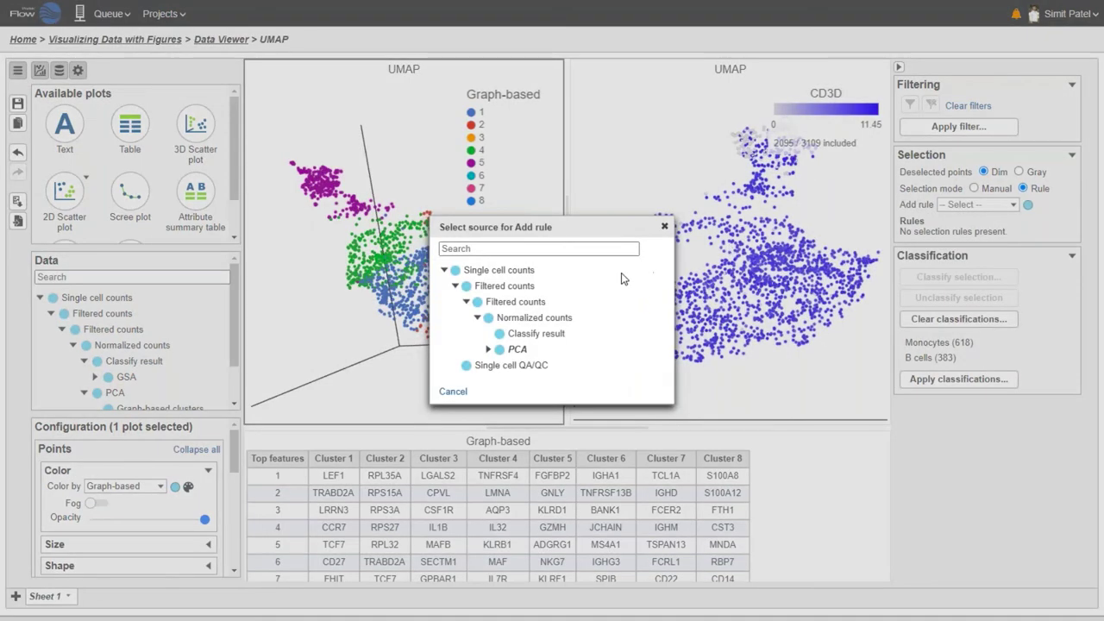
{"action": "left_click", "coordinate": [488, 350]}
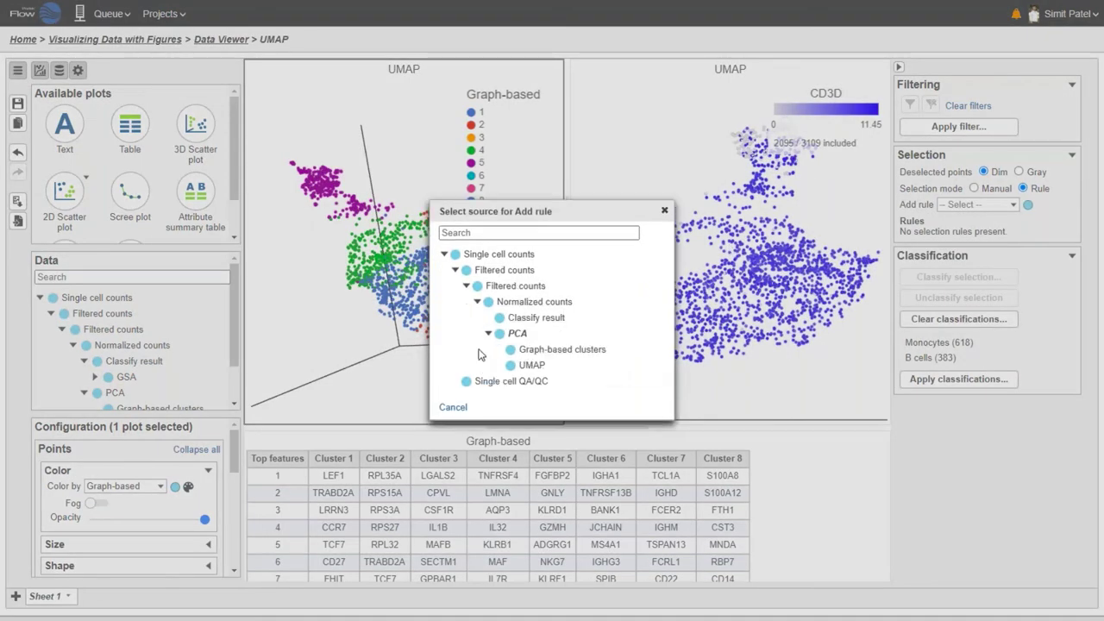
{"action": "left_click", "coordinate": [559, 350]}
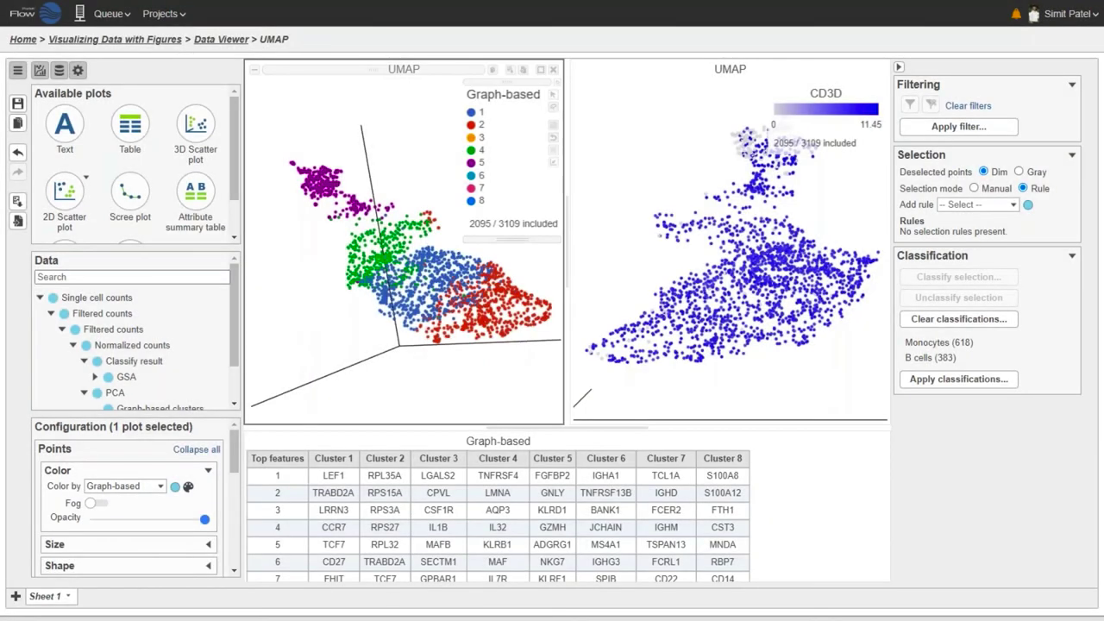
{"action": "left_click", "coordinate": [975, 205]}
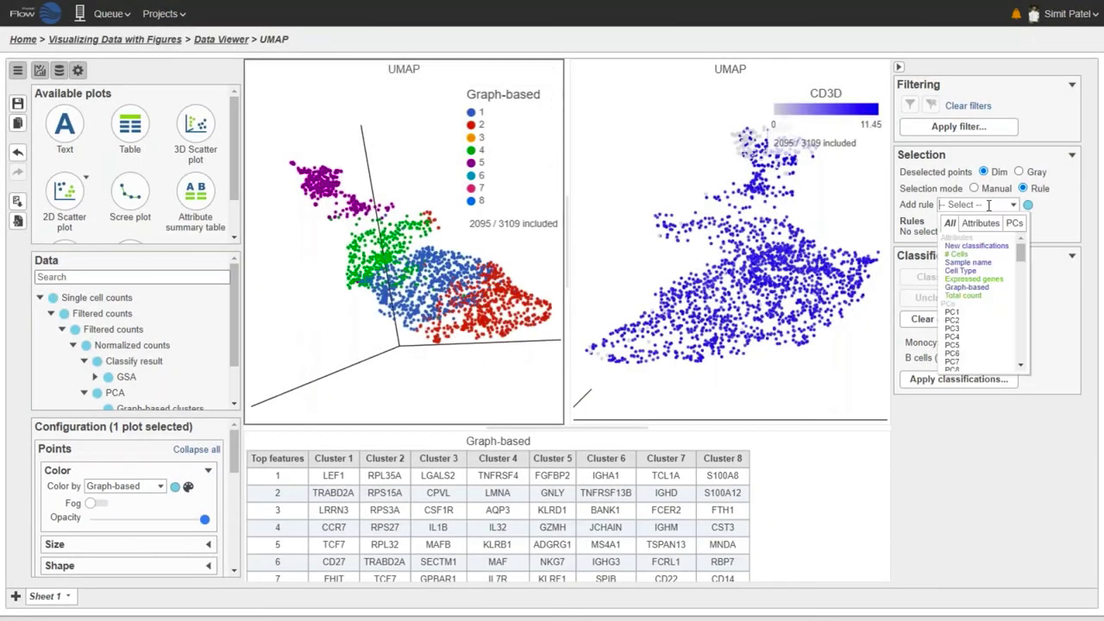
{"action": "left_click", "coordinate": [968, 287]}
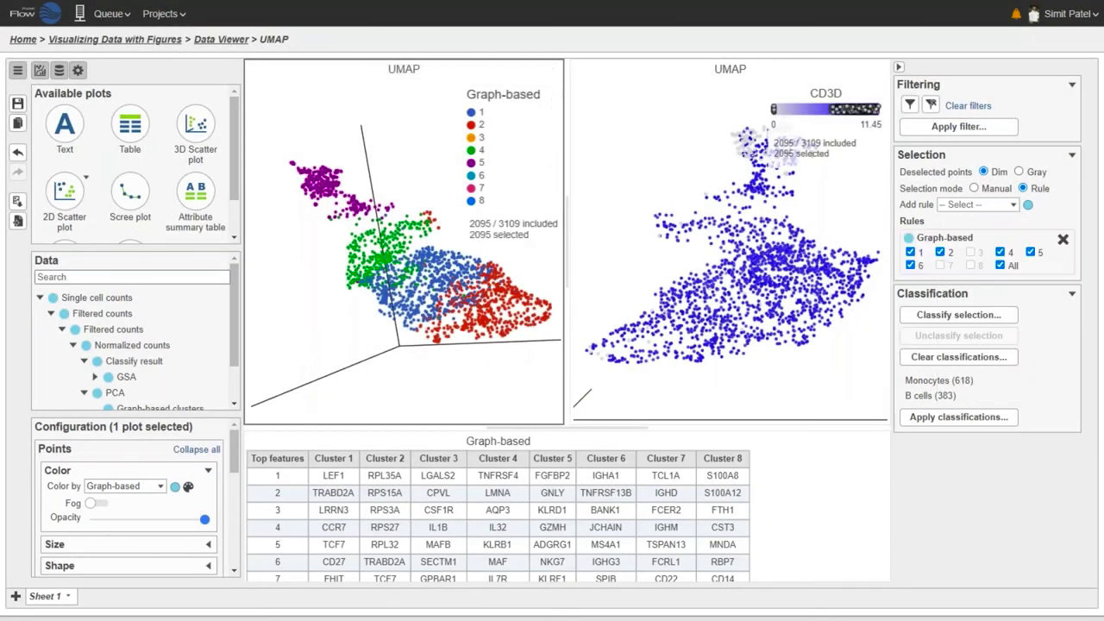
Limit the Graph-based rule to clusters 1, 2 and 4 and classify the selected cells as T cells
{"action": "left_click", "coordinate": [1001, 266]}
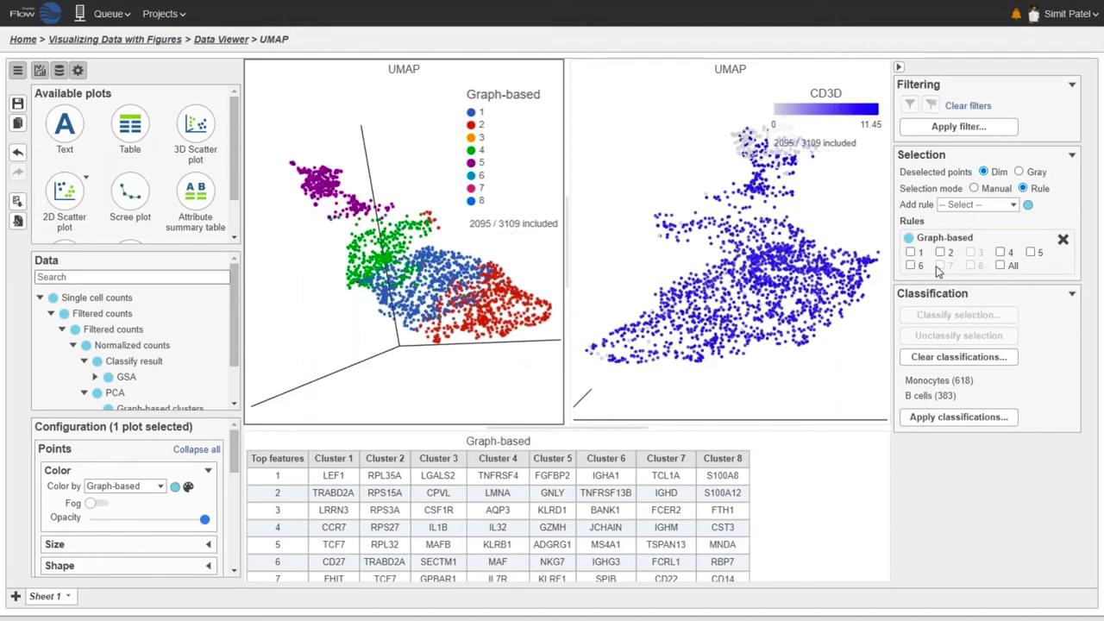
{"action": "left_click", "coordinate": [910, 251]}
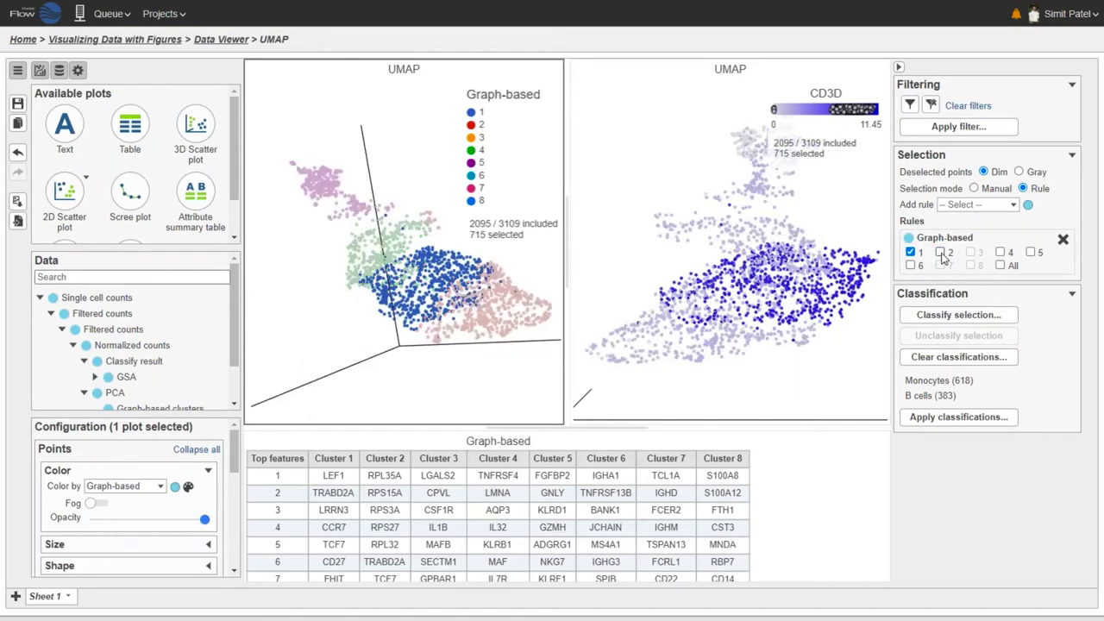
{"action": "left_click", "coordinate": [940, 251]}
{"action": "left_click", "coordinate": [1001, 252]}
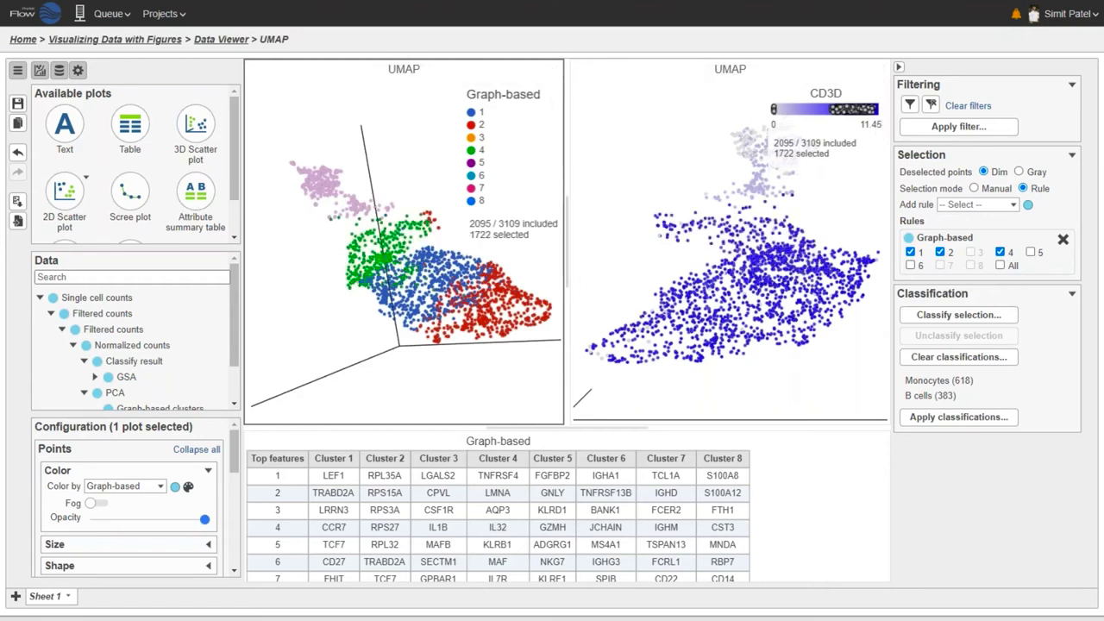
{"action": "left_click", "coordinate": [938, 316]}
{"action": "type", "text": "T cells"}
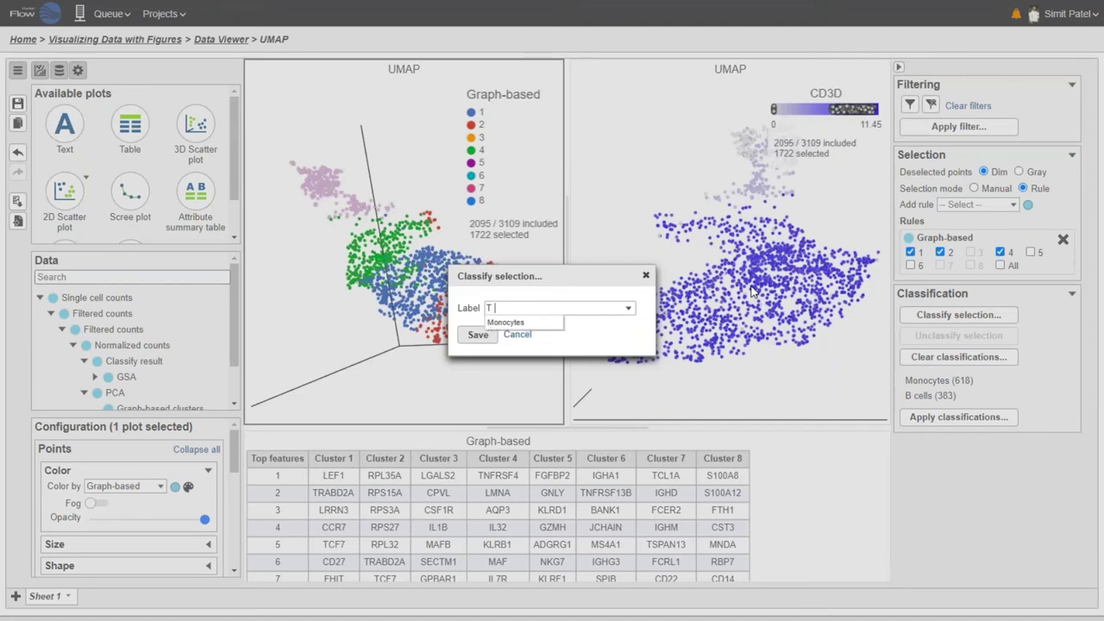
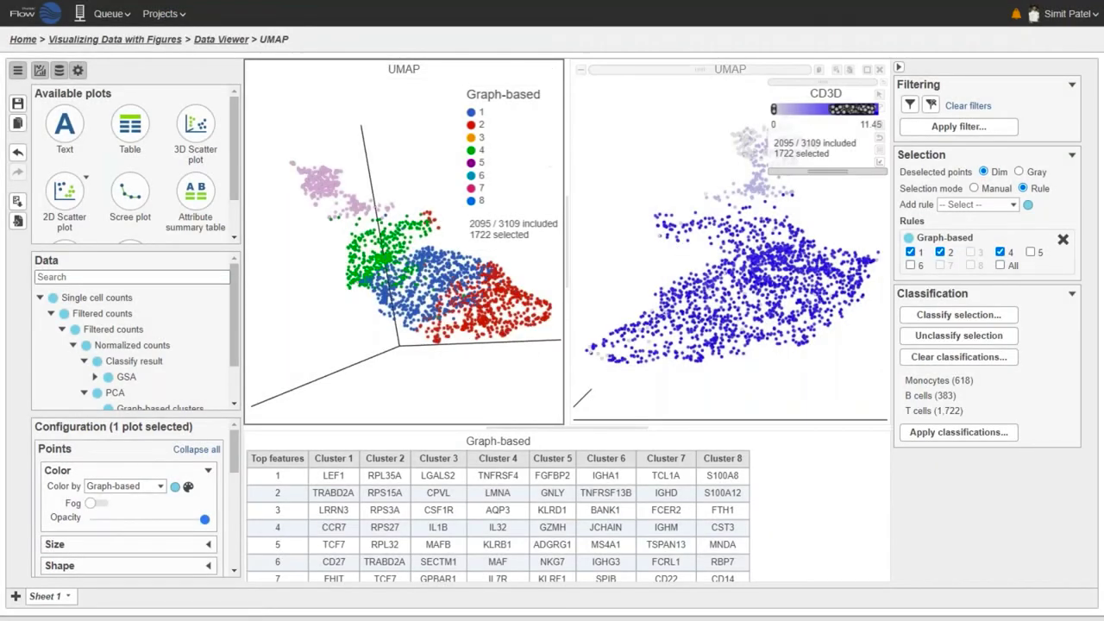
Change the Graph-based rule to cluster 5 only and classify the selected cells as Cytotoxic cells
{"action": "left_click", "coordinate": [911, 251]}
{"action": "left_click", "coordinate": [940, 252]}
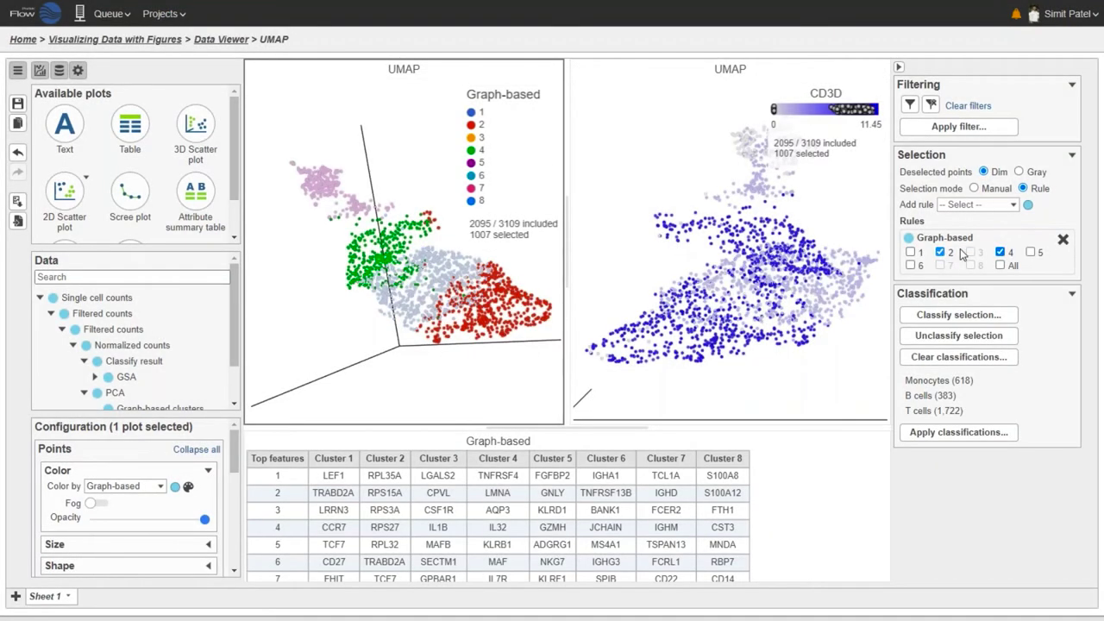
{"action": "left_click", "coordinate": [1000, 252]}
{"action": "left_click", "coordinate": [1029, 252]}
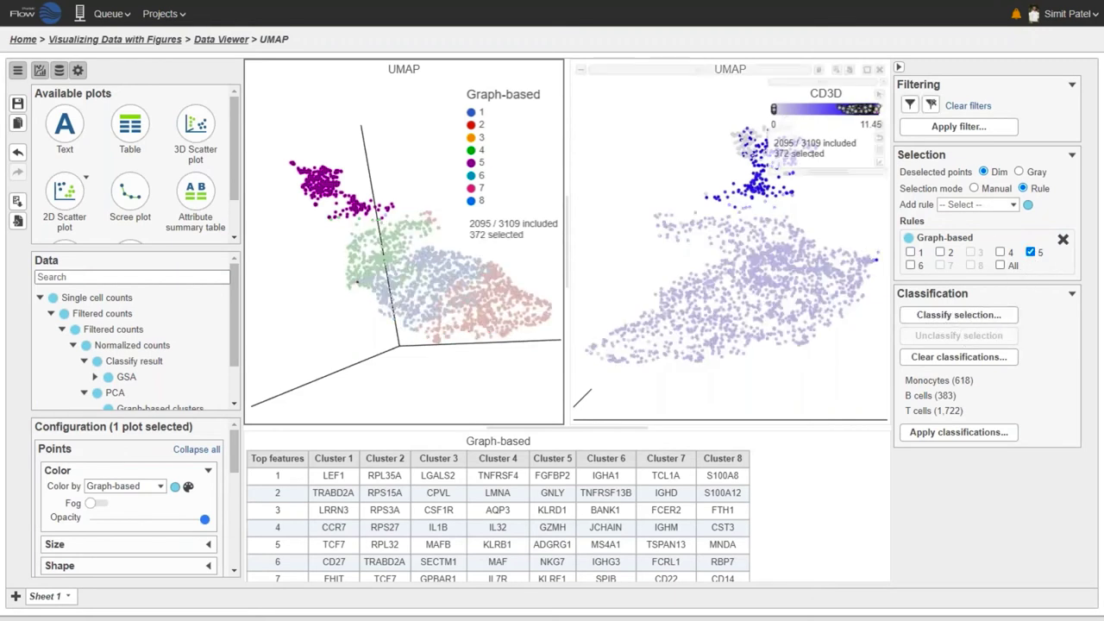
{"action": "left_click", "coordinate": [905, 315]}
{"action": "left_click", "coordinate": [586, 308]}
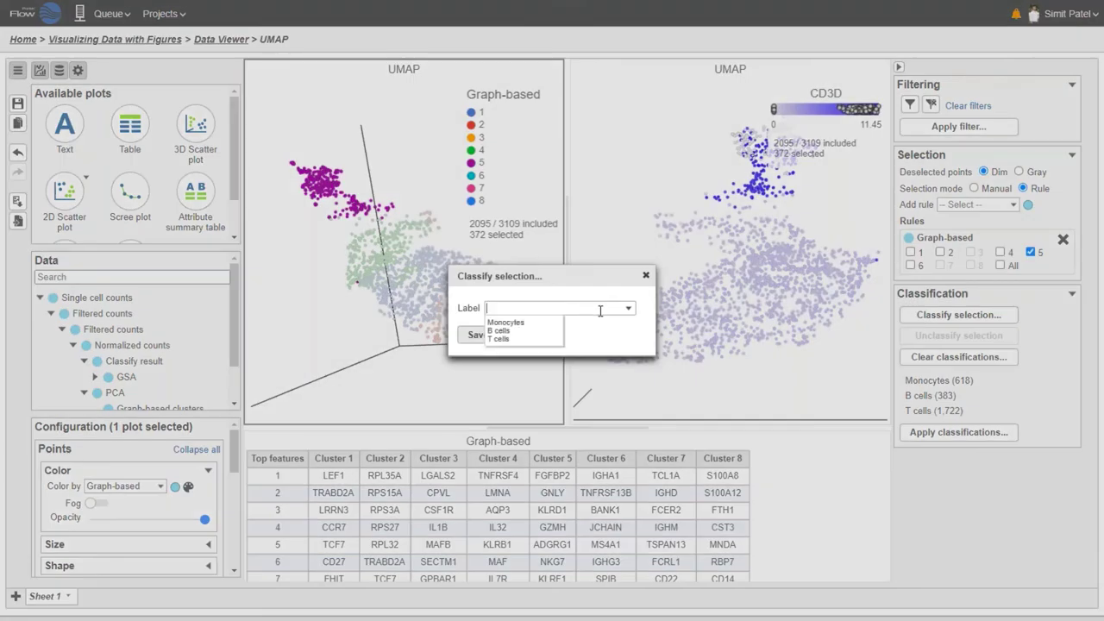
{"action": "type", "text": "Cytotoxic cells"}
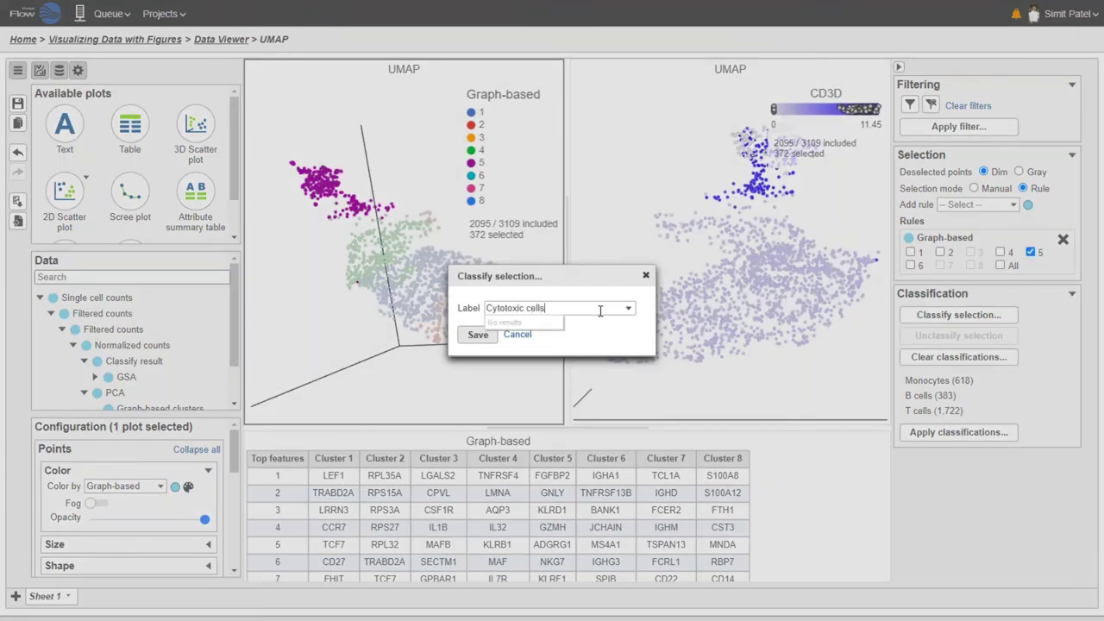
{"action": "left_click", "coordinate": [473, 336]}
Deselect the cells and clear the filters so both UMAP plots include every point
{"action": "left_click", "coordinate": [649, 212]}
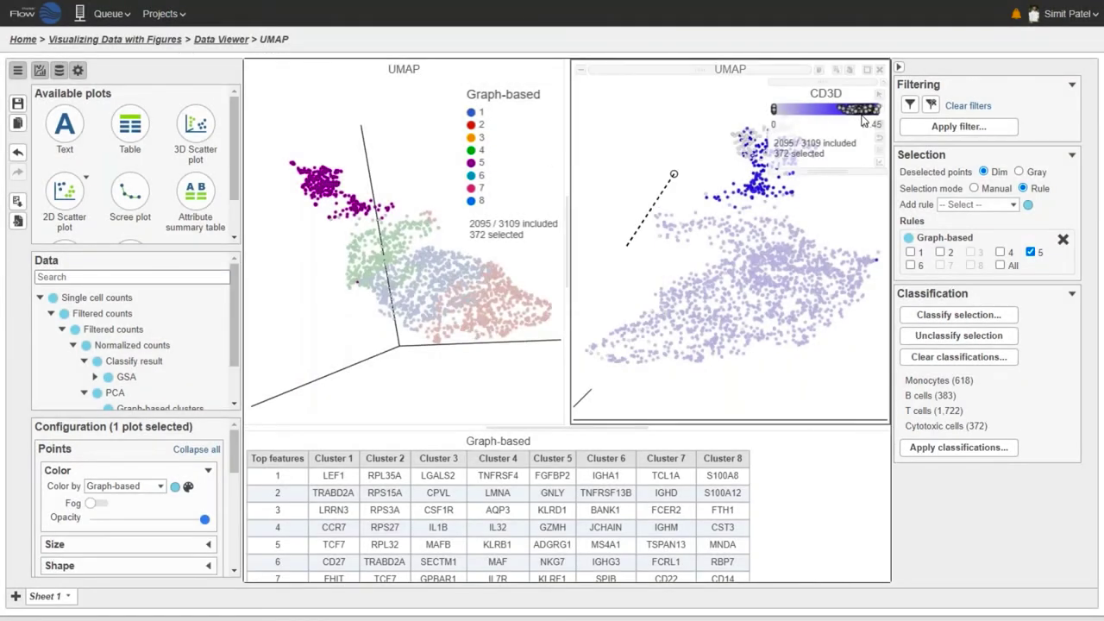
{"action": "left_click", "coordinate": [733, 237]}
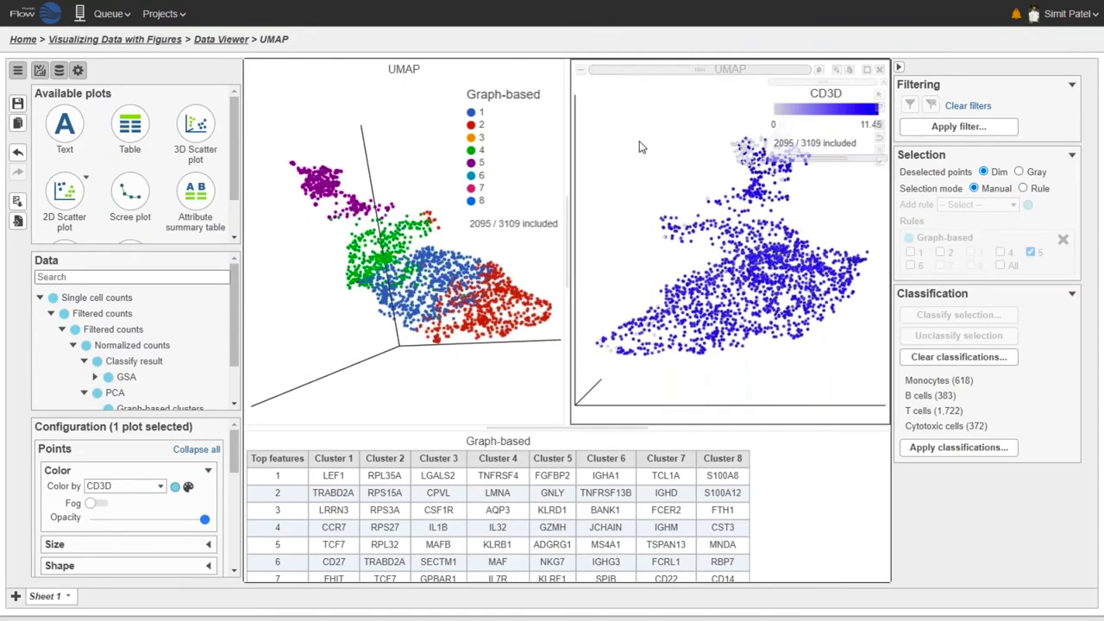
{"action": "left_click", "coordinate": [555, 141]}
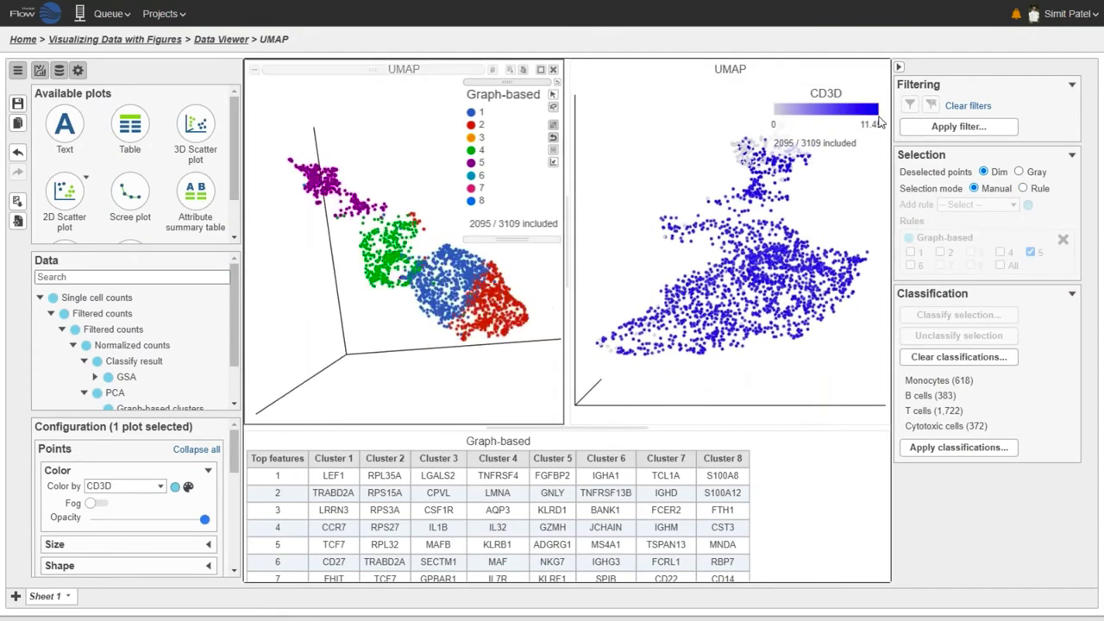
{"action": "left_click", "coordinate": [970, 106]}
Color the CD3D expression UMAP by New classifications
{"action": "left_click", "coordinate": [668, 247]}
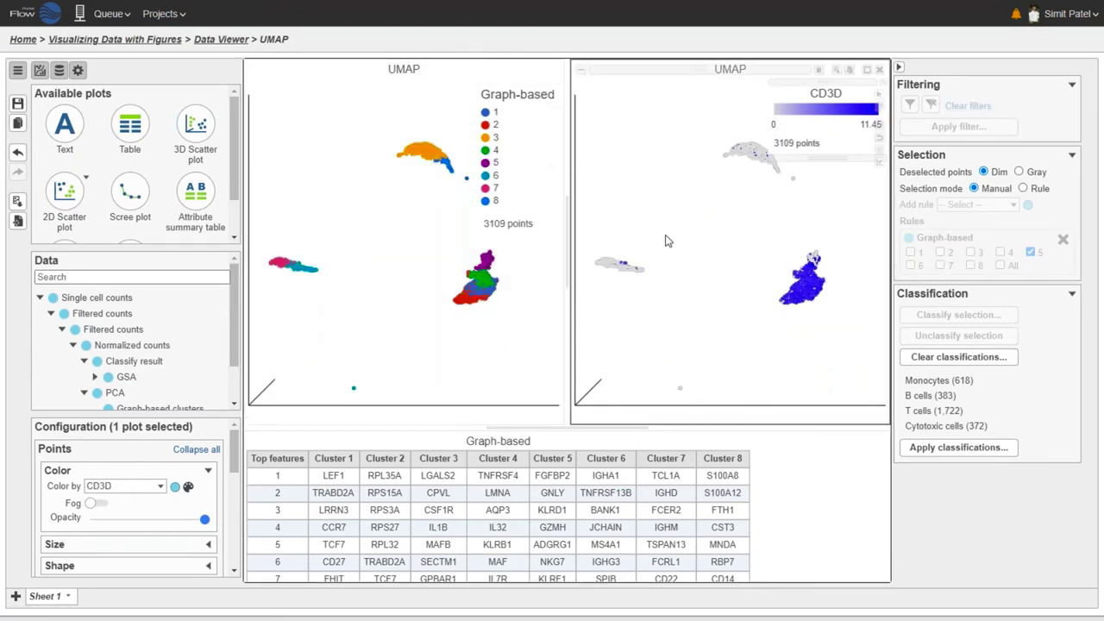
{"action": "left_click", "coordinate": [131, 486]}
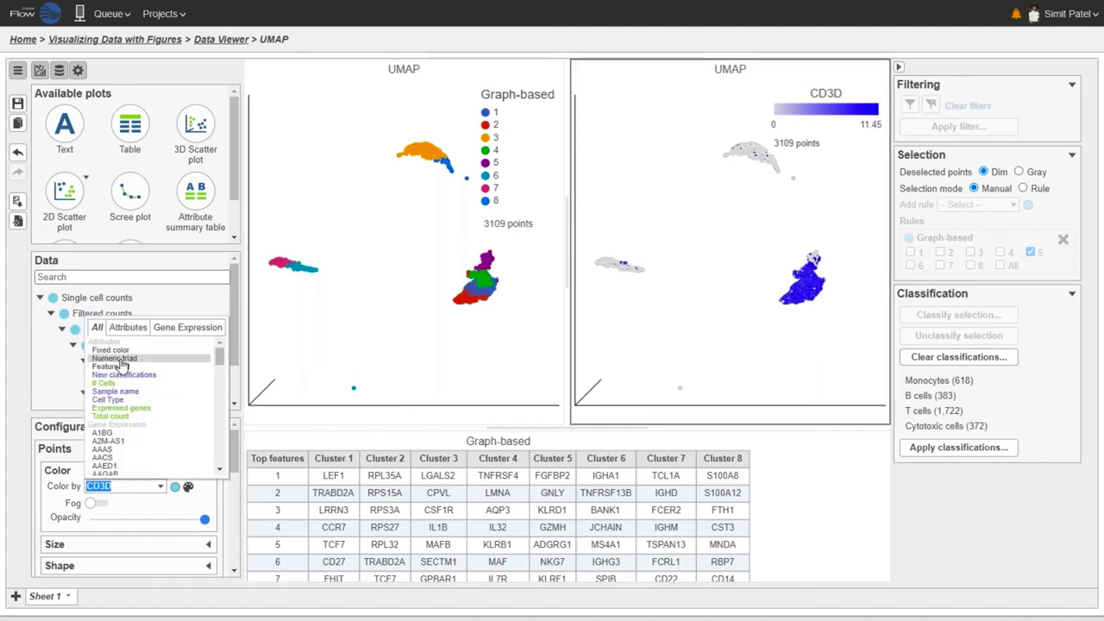
{"action": "left_click", "coordinate": [158, 379]}
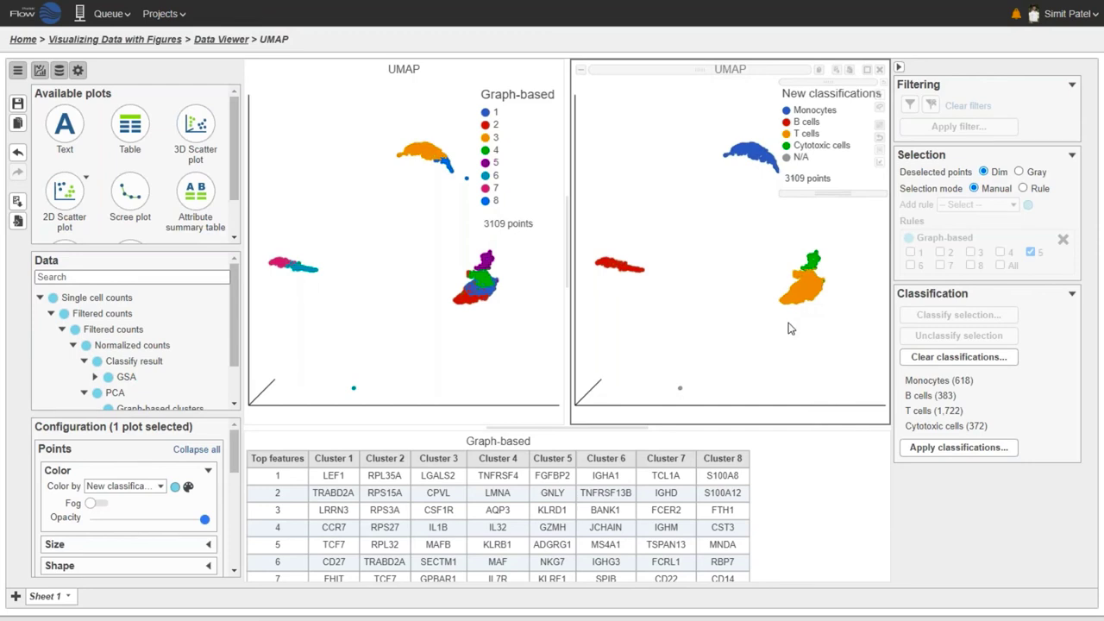
Return to the Visualizing Data with Figures project without saving the viewer changes, and open the GSA report from its result node
{"action": "left_click", "coordinate": [152, 43]}
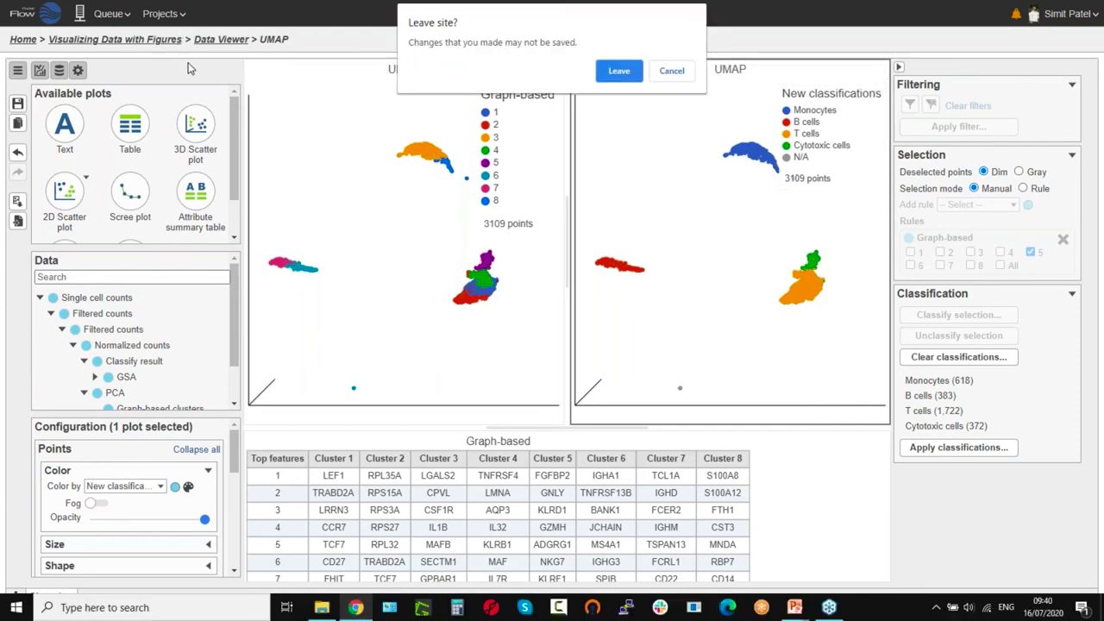
{"action": "left_click", "coordinate": [628, 71]}
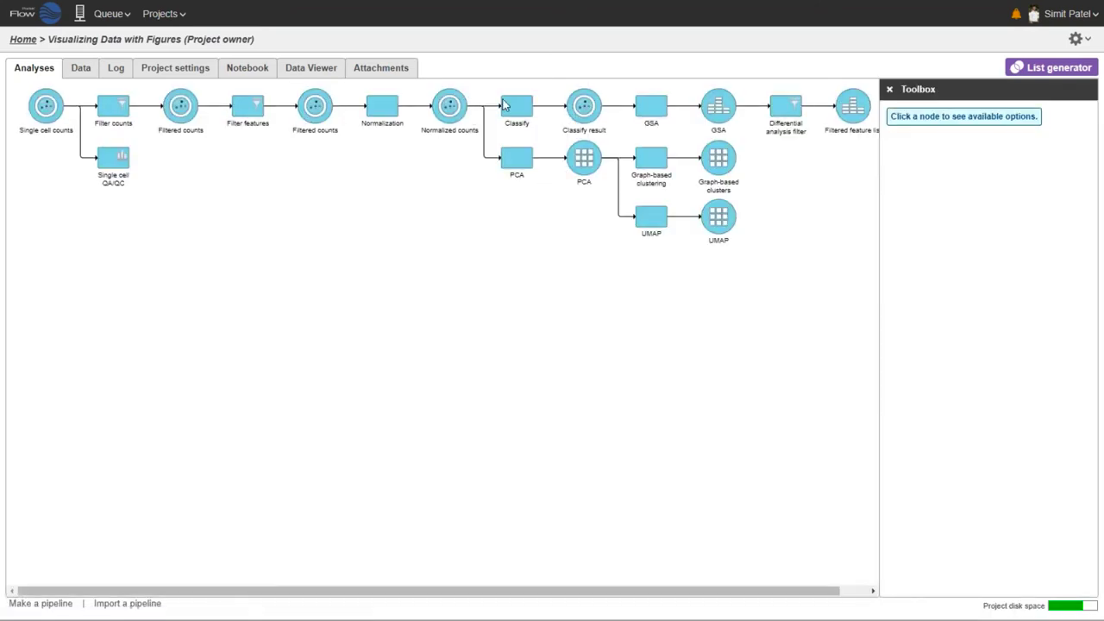
{"action": "left_click", "coordinate": [584, 106]}
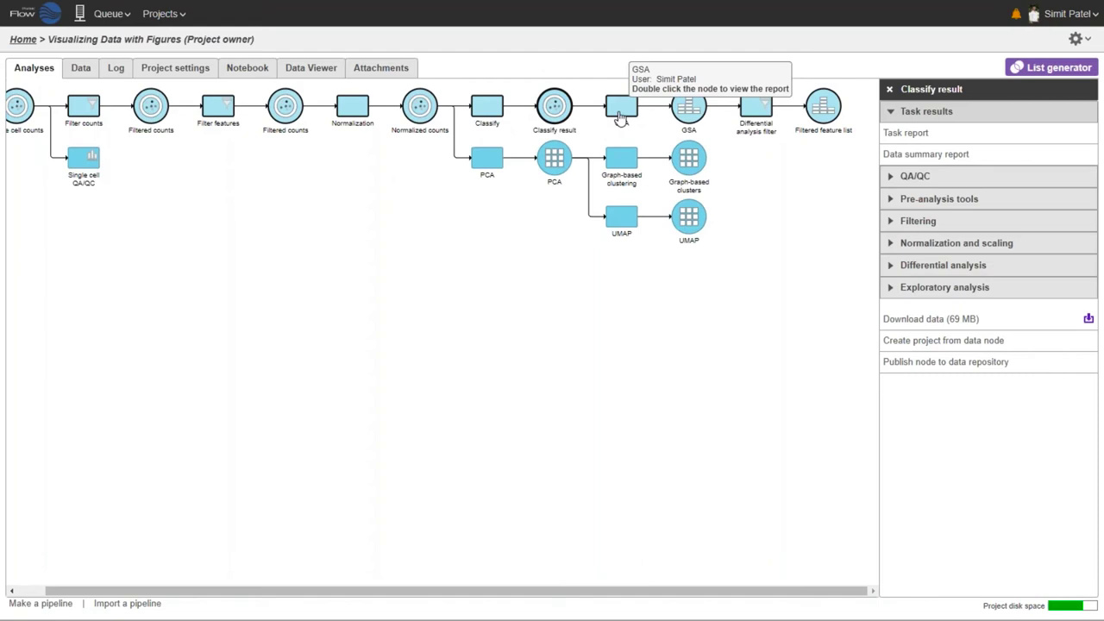
{"action": "double_click", "coordinate": [696, 116]}
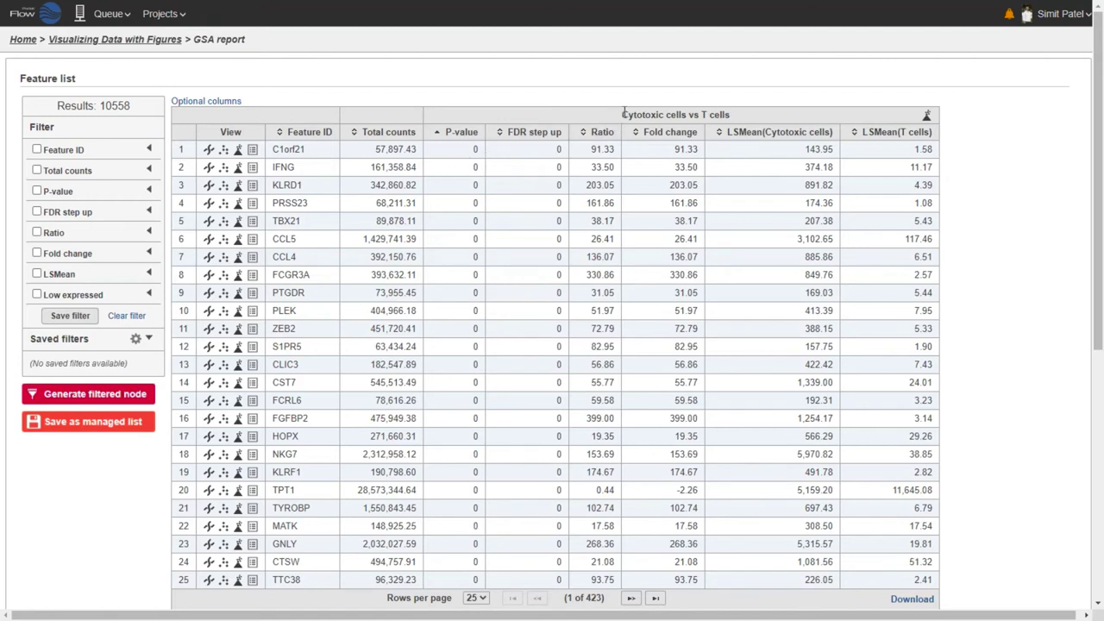
Display the volcano plot for the Cytotoxic cells vs T cells comparison from the GSA feature list
{"action": "left_click_drag", "start_coordinate": [634, 115], "coordinate": [731, 115]}
{"action": "left_click", "coordinate": [655, 221]}
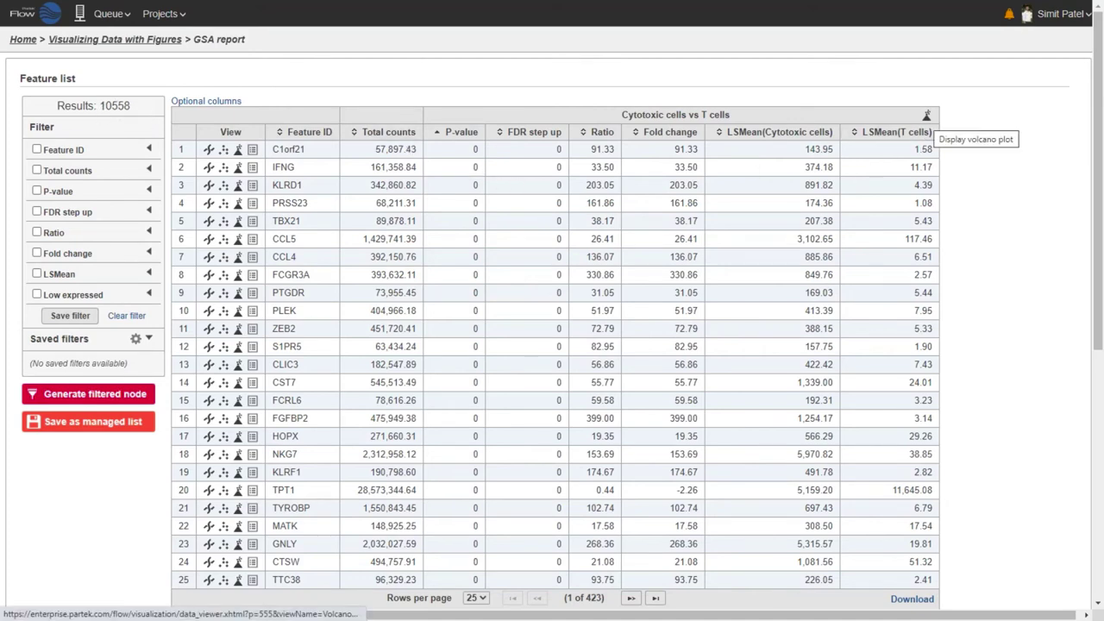
{"action": "left_click", "coordinate": [927, 120]}
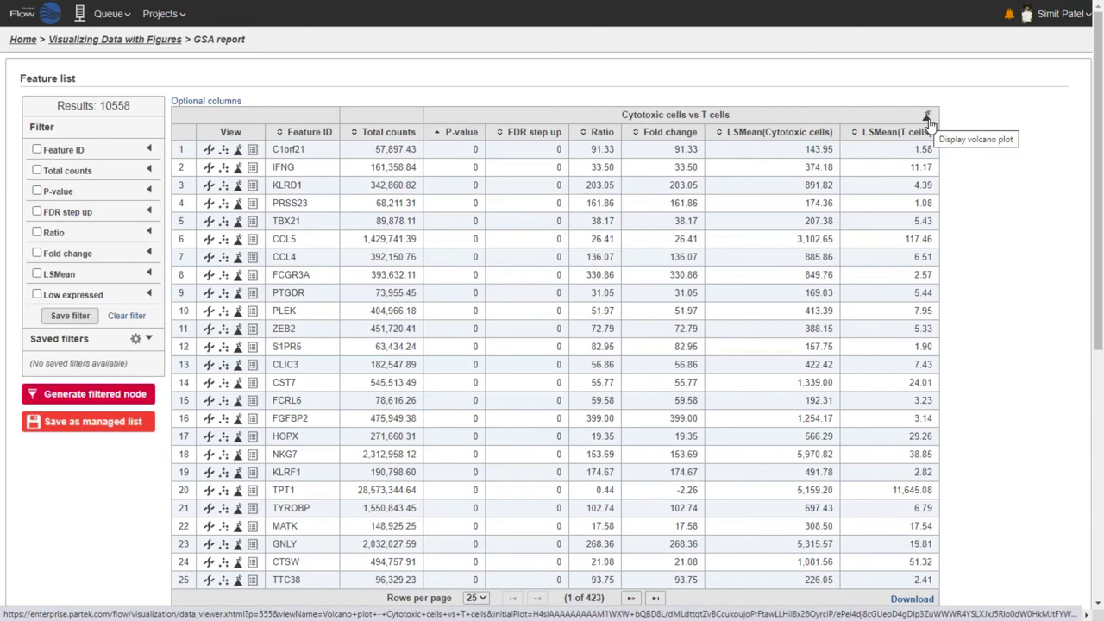
{"action": "left_click", "coordinate": [928, 118]}
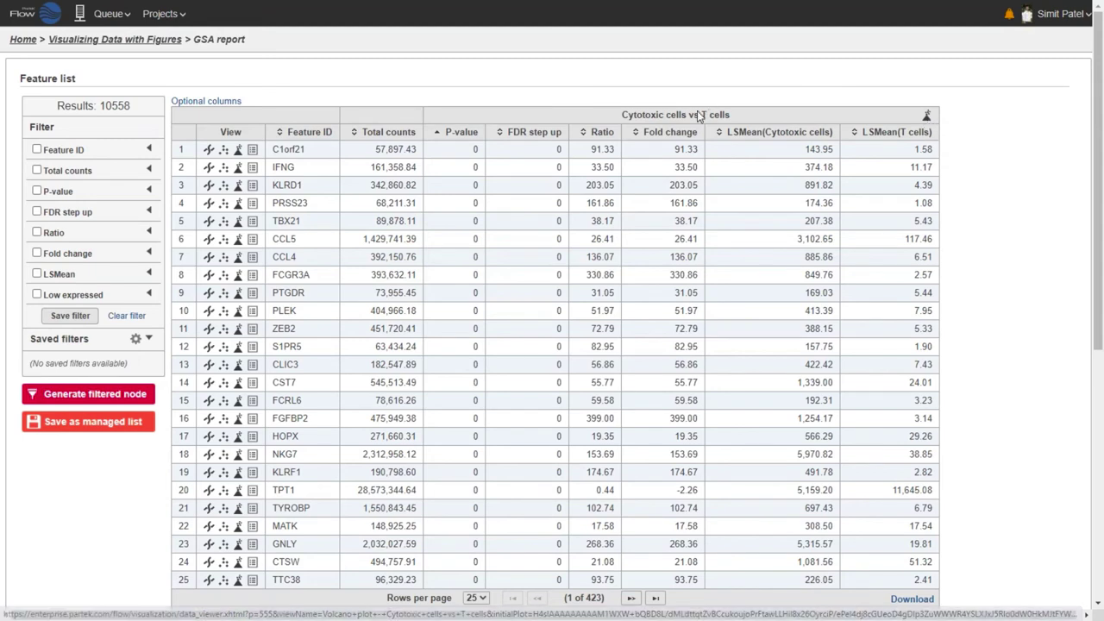
{"action": "left_click_drag", "start_coordinate": [657, 117], "coordinate": [733, 115]}
{"action": "left_click", "coordinate": [733, 116]}
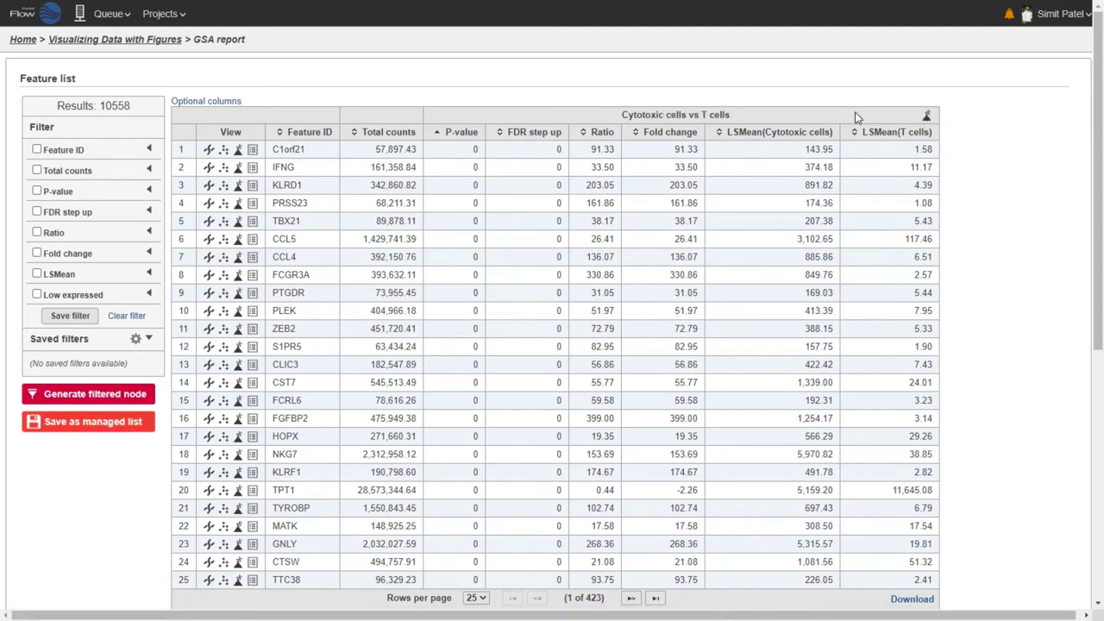
{"action": "left_click", "coordinate": [926, 118]}
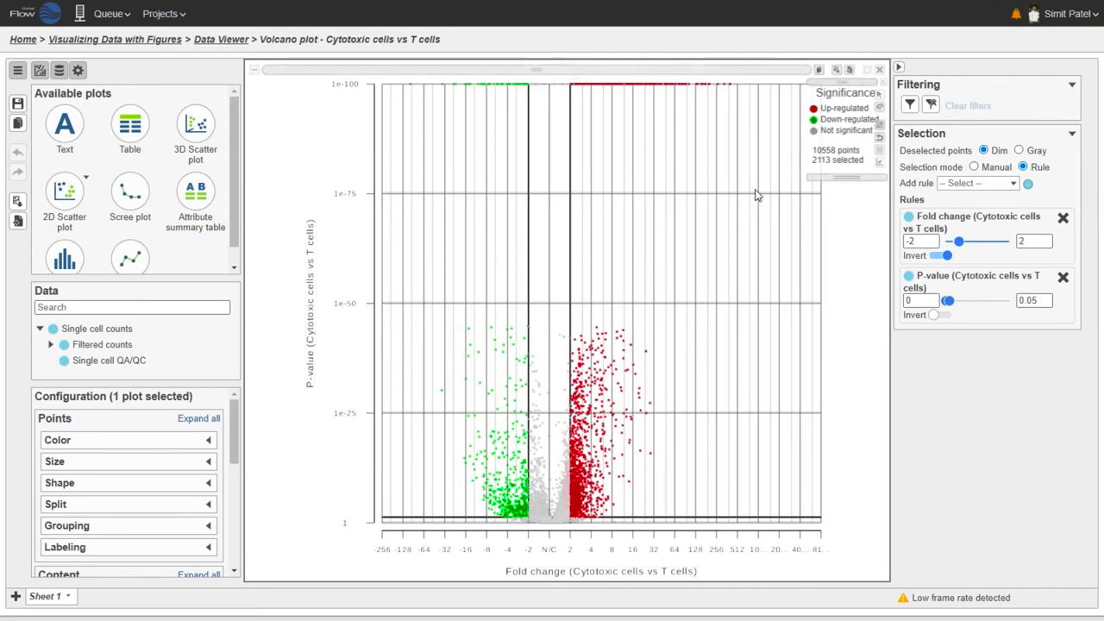
Clear the volcano plot's point selection and override its X range with a minimum of -400 and a maximum of 400
{"action": "left_click", "coordinate": [536, 500]}
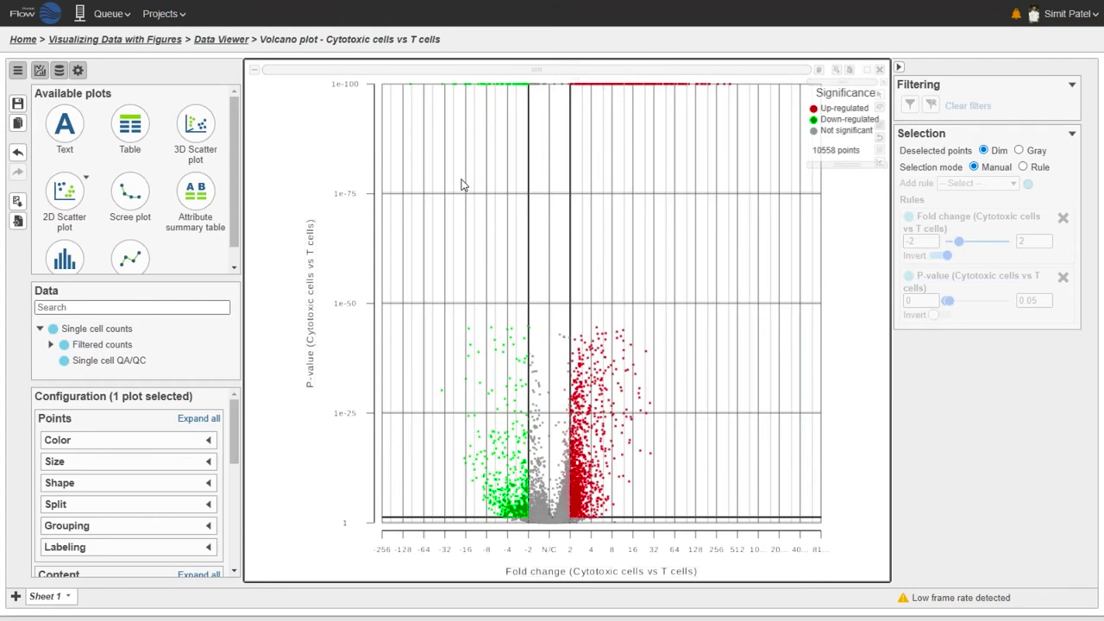
{"action": "left_click", "coordinate": [59, 70]}
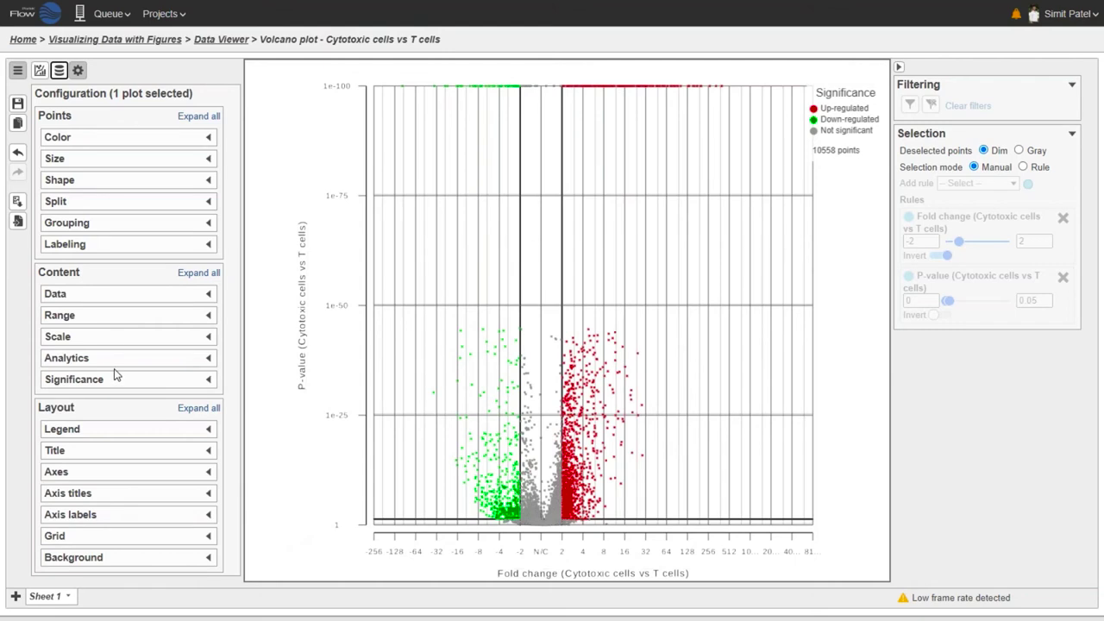
{"action": "left_click", "coordinate": [101, 319]}
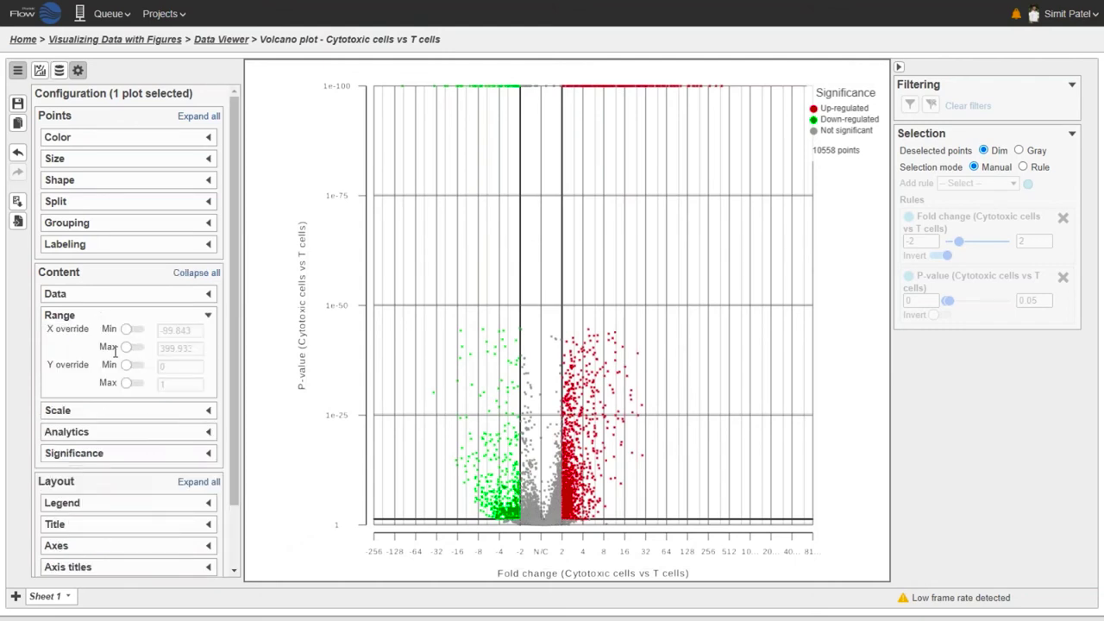
{"action": "left_click", "coordinate": [133, 329]}
{"action": "left_click", "coordinate": [134, 347]}
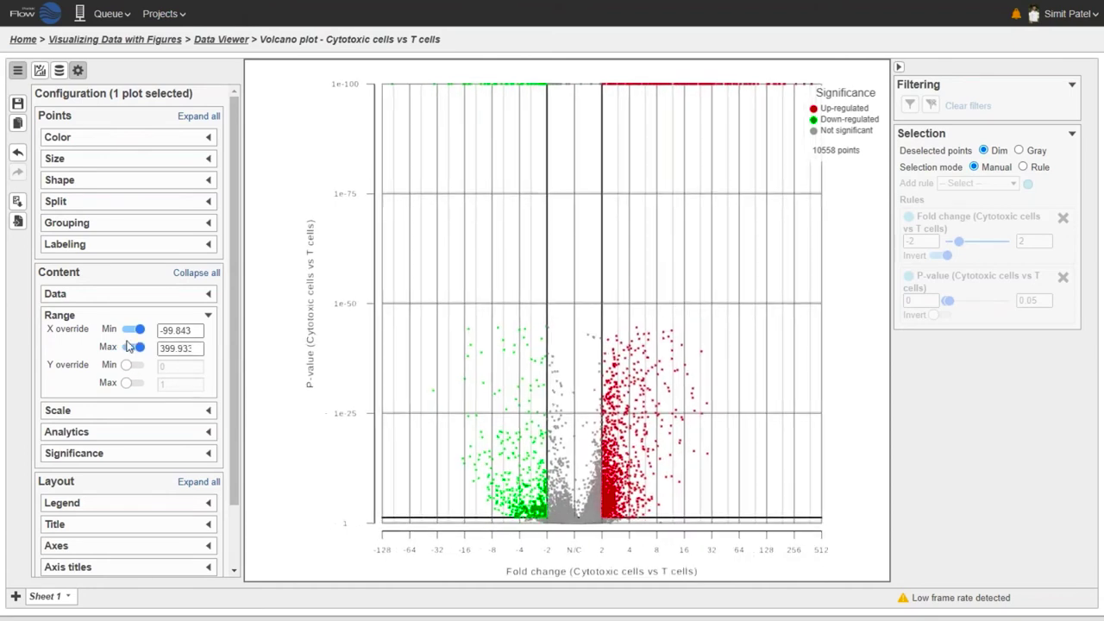
{"action": "double_click", "coordinate": [169, 331]}
{"action": "type", "text": "-400"}
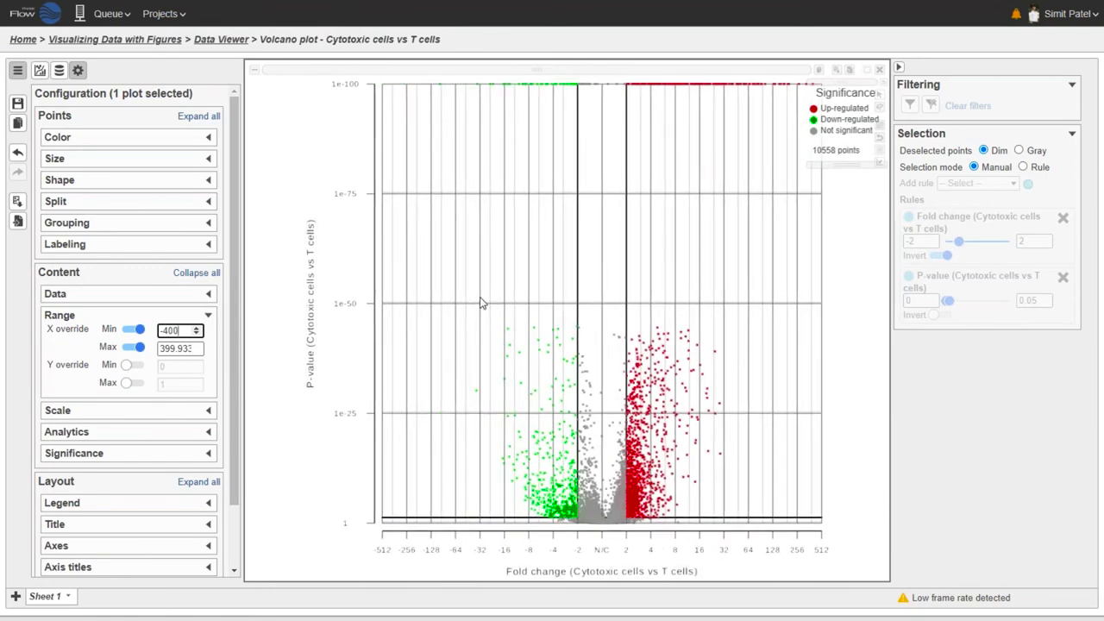
{"action": "key", "text": "Tab"}
{"action": "type", "text": "400"}
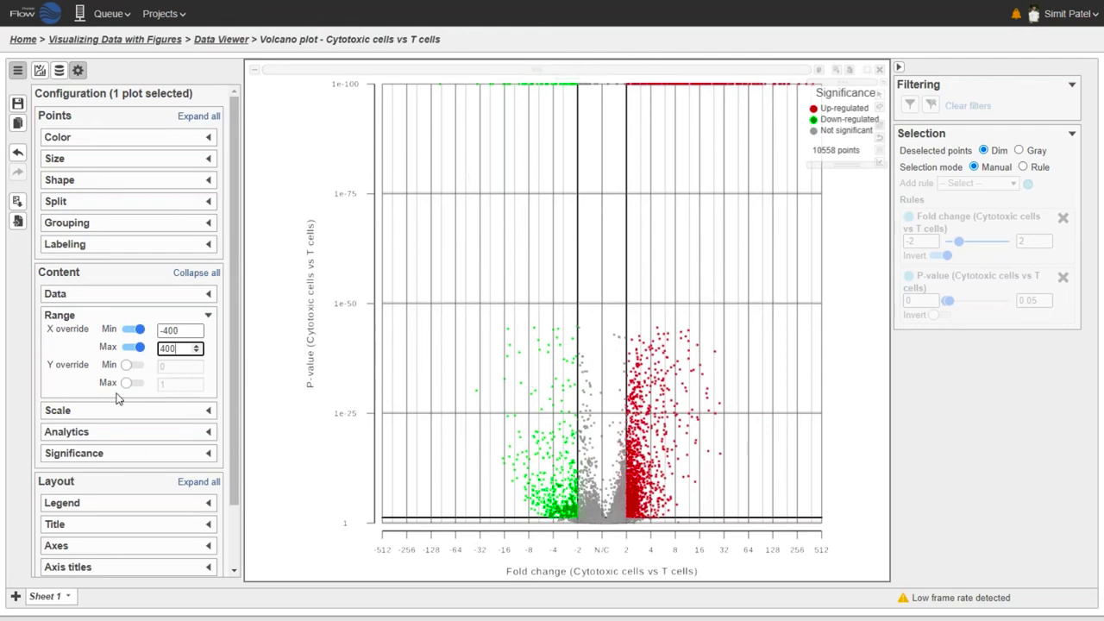
Remove the minor grid lines from the volcano plot by setting their number to 0
{"action": "scroll", "coordinate": [138, 457], "scroll_direction": "down", "scroll_amount": 2}
{"action": "left_click", "coordinate": [76, 537]}
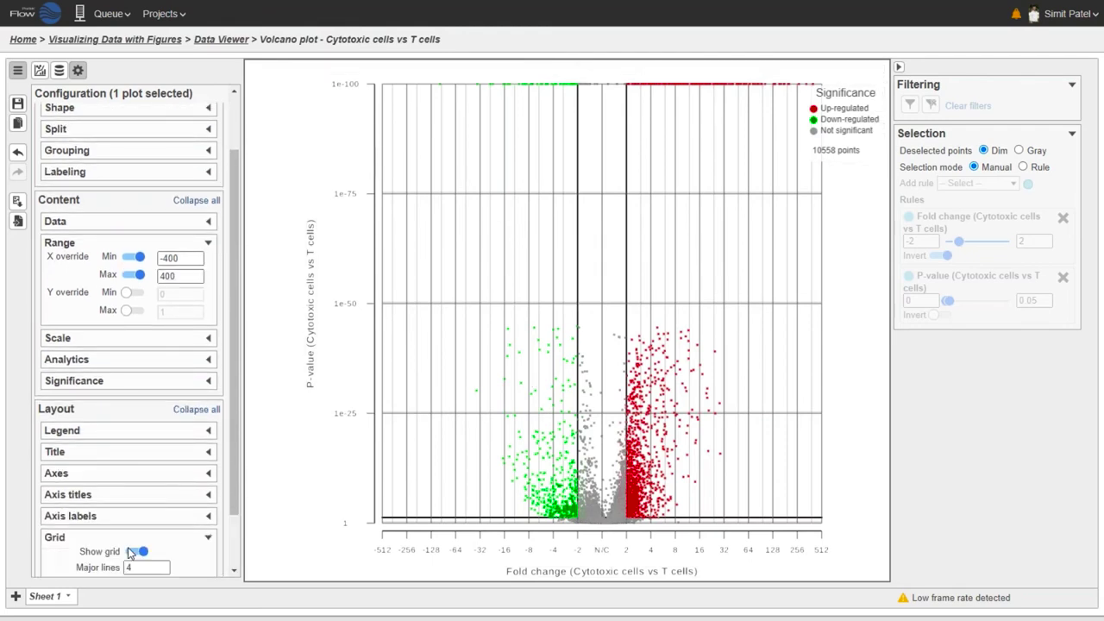
{"action": "scroll", "coordinate": [68, 533], "scroll_direction": "down", "scroll_amount": 2}
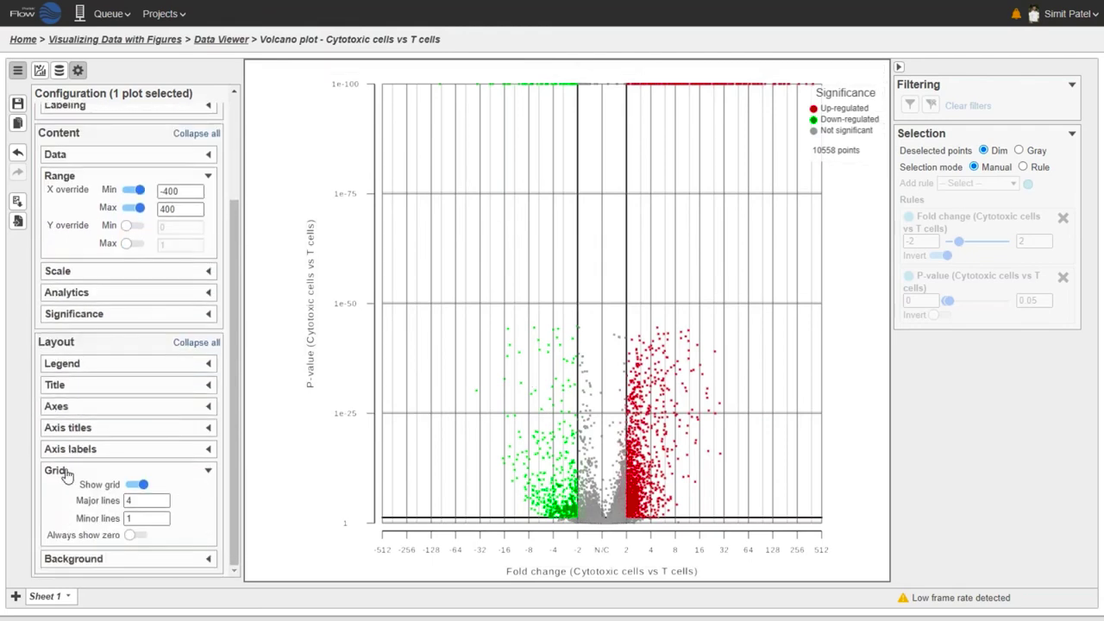
{"action": "left_click", "coordinate": [159, 522]}
{"action": "left_click", "coordinate": [162, 522]}
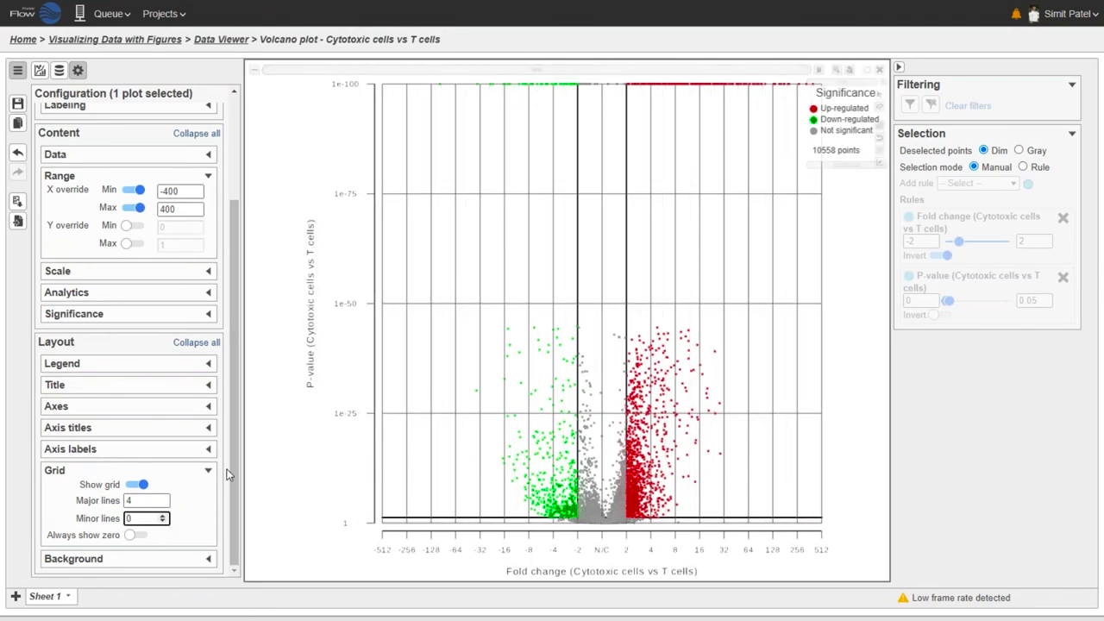
Change the color of the down-regulated points to blue
{"action": "scroll", "coordinate": [201, 498], "scroll_direction": "up", "scroll_amount": 3}
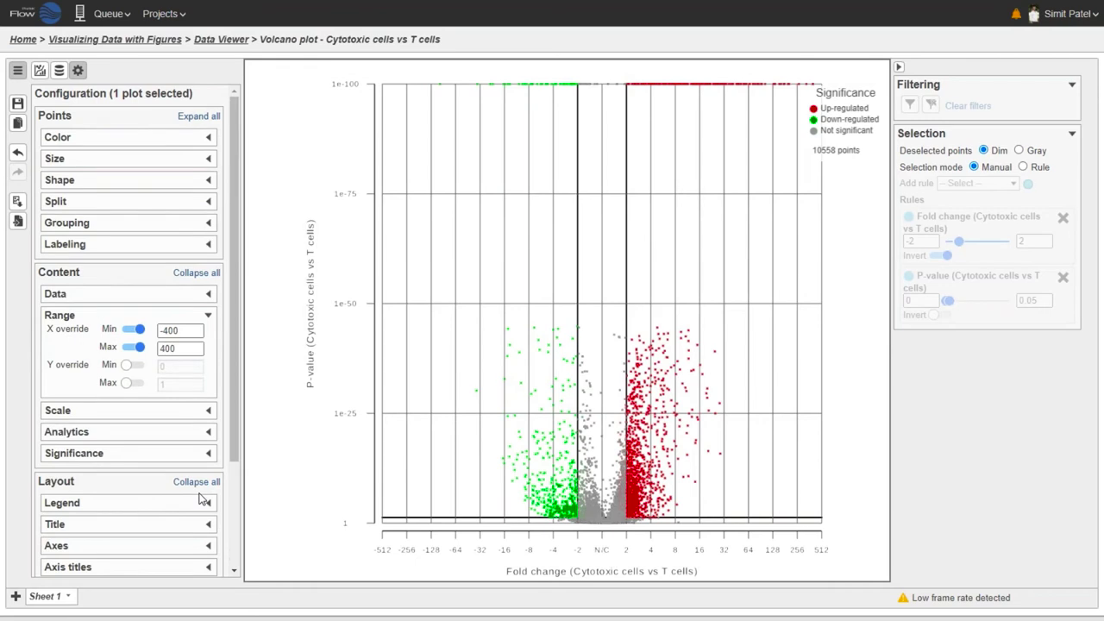
{"action": "left_click", "coordinate": [187, 141]}
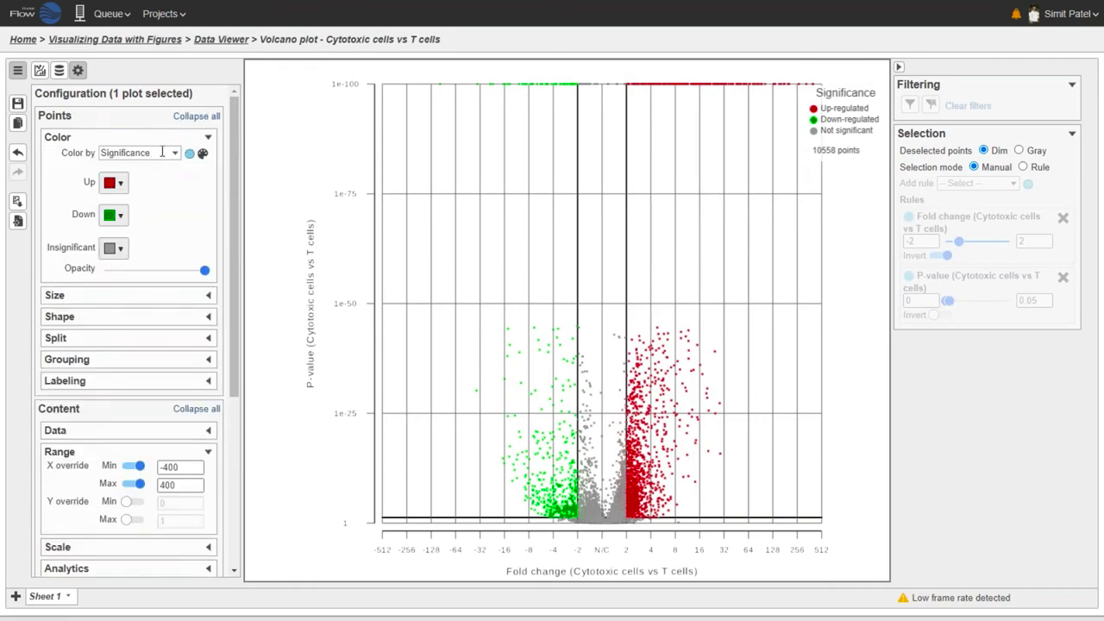
{"action": "left_click", "coordinate": [110, 216]}
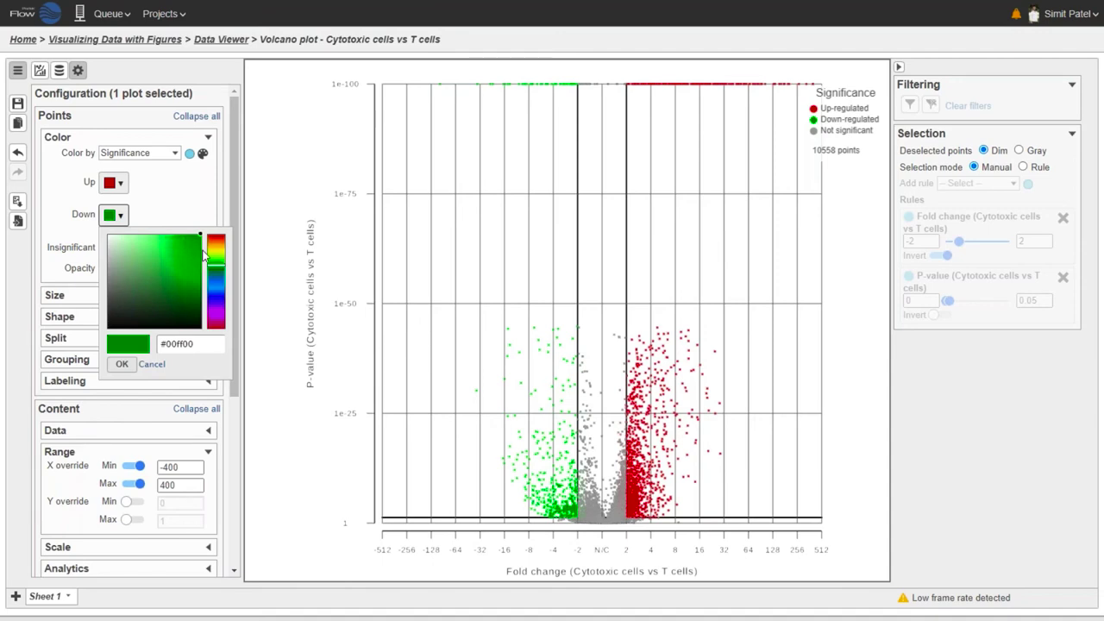
{"action": "left_click_drag", "start_coordinate": [217, 275], "coordinate": [216, 300]}
{"action": "left_click", "coordinate": [122, 363]}
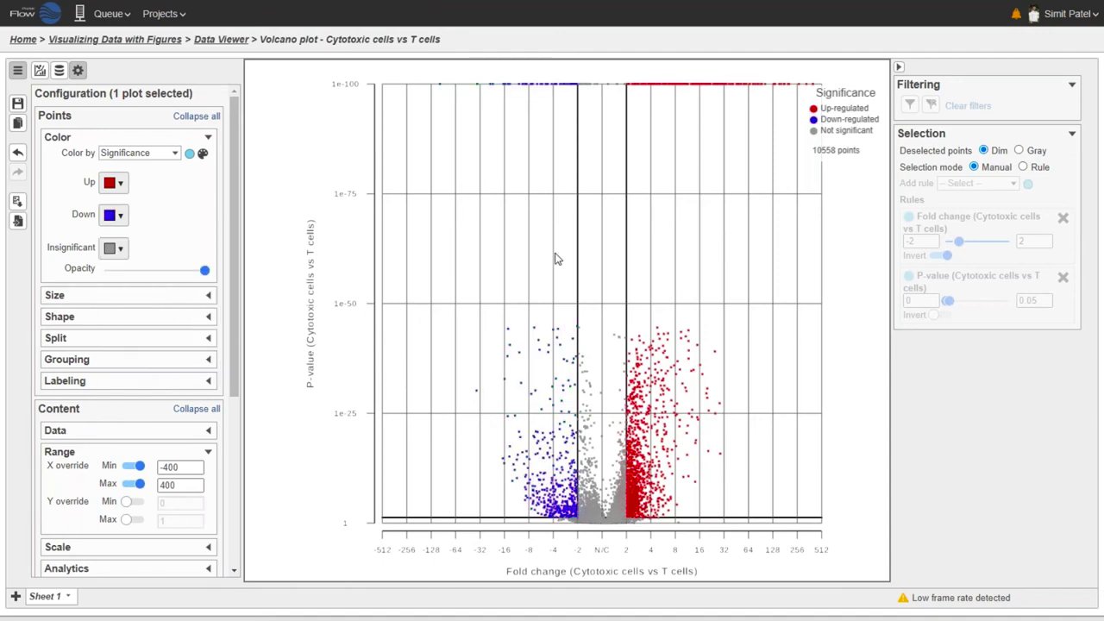
Set the fixed point size to 10 and lower the point opacity to about one third
{"action": "left_click", "coordinate": [87, 276]}
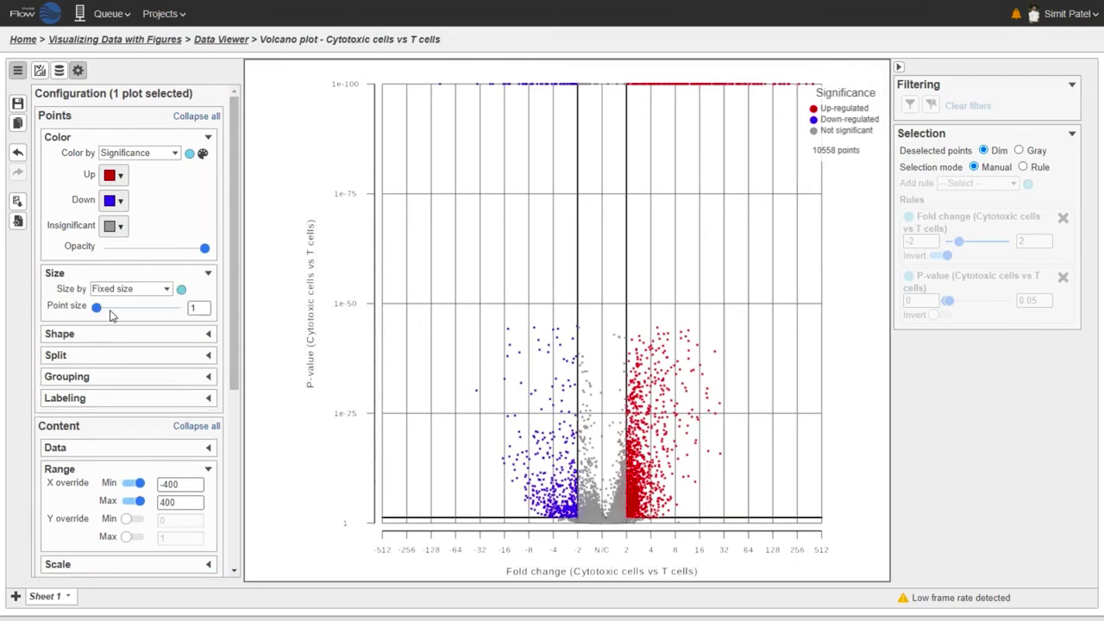
{"action": "left_click_drag", "start_coordinate": [99, 314], "coordinate": [115, 317]}
{"action": "left_click_drag", "start_coordinate": [204, 248], "coordinate": [137, 248]}
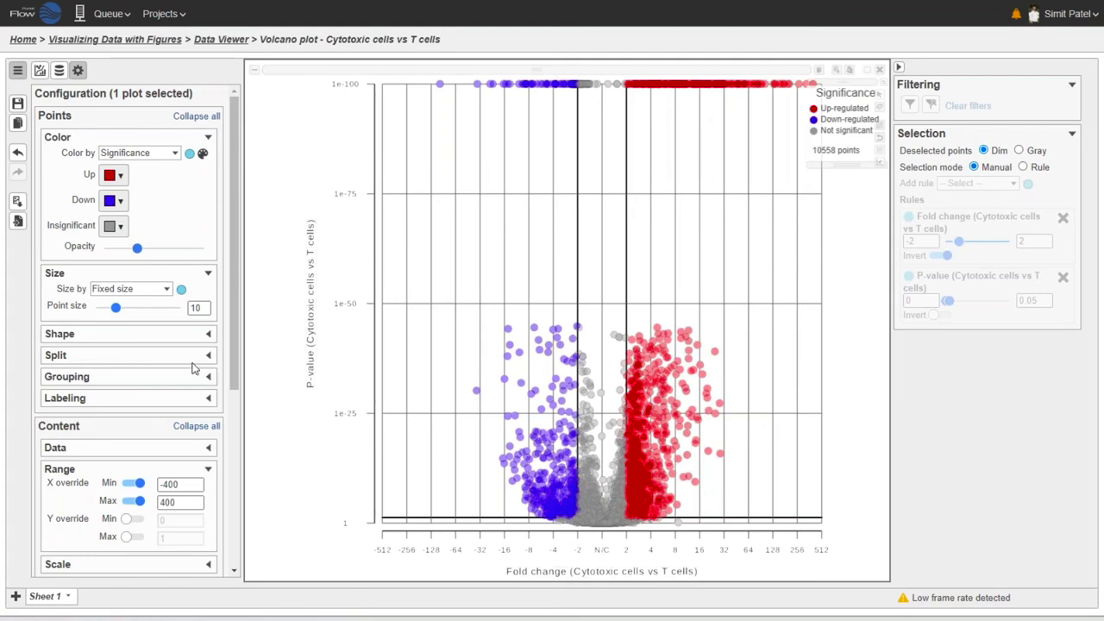
Set the volcano plot's significance thresholds to -10 and 10 on the X axis and about 0.00001 on the Y axis
{"action": "left_click", "coordinate": [202, 116]}
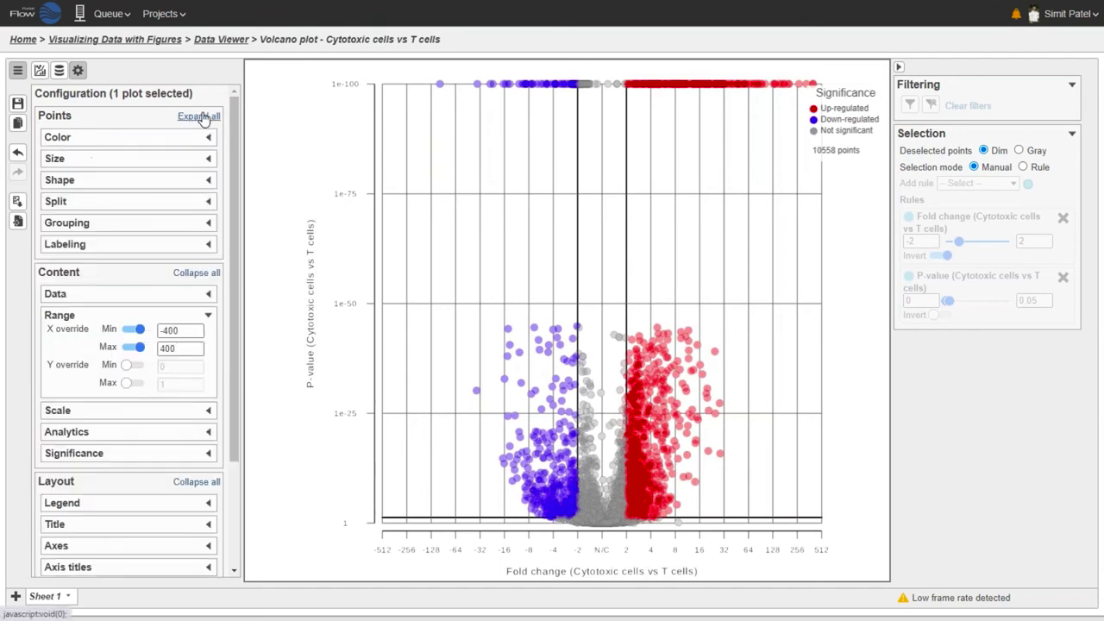
{"action": "left_click", "coordinate": [197, 273]}
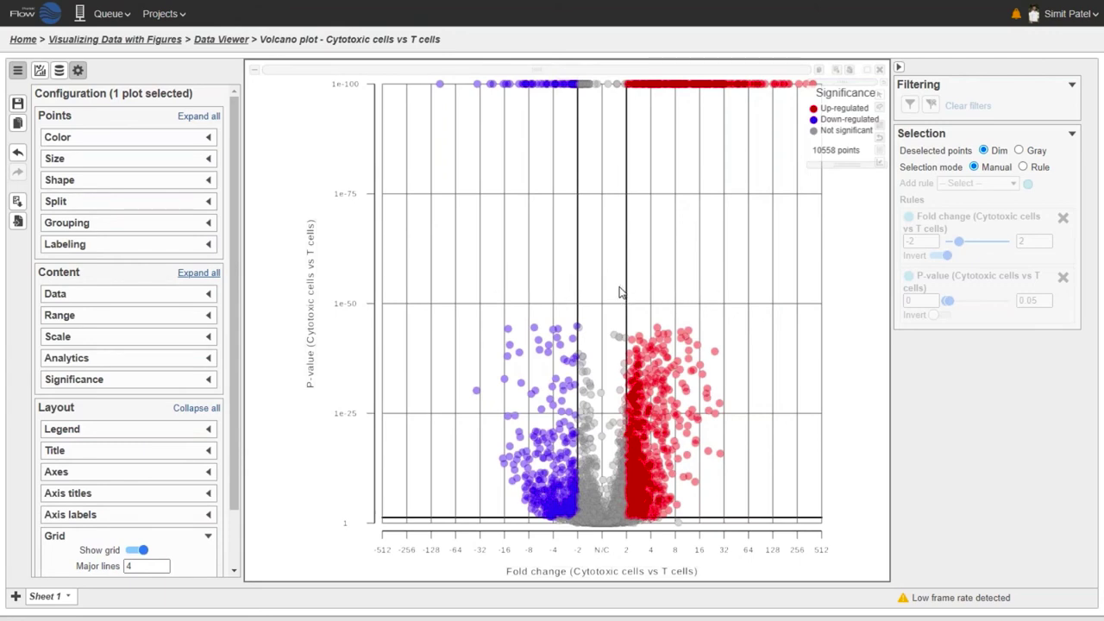
{"action": "left_click", "coordinate": [205, 540]}
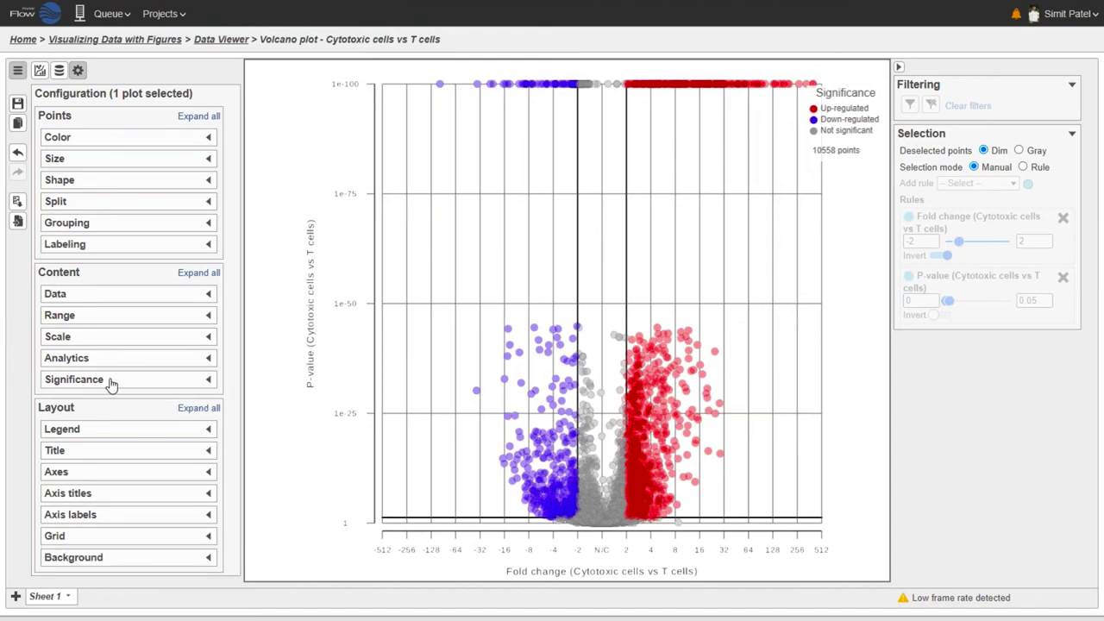
{"action": "left_click", "coordinate": [122, 384]}
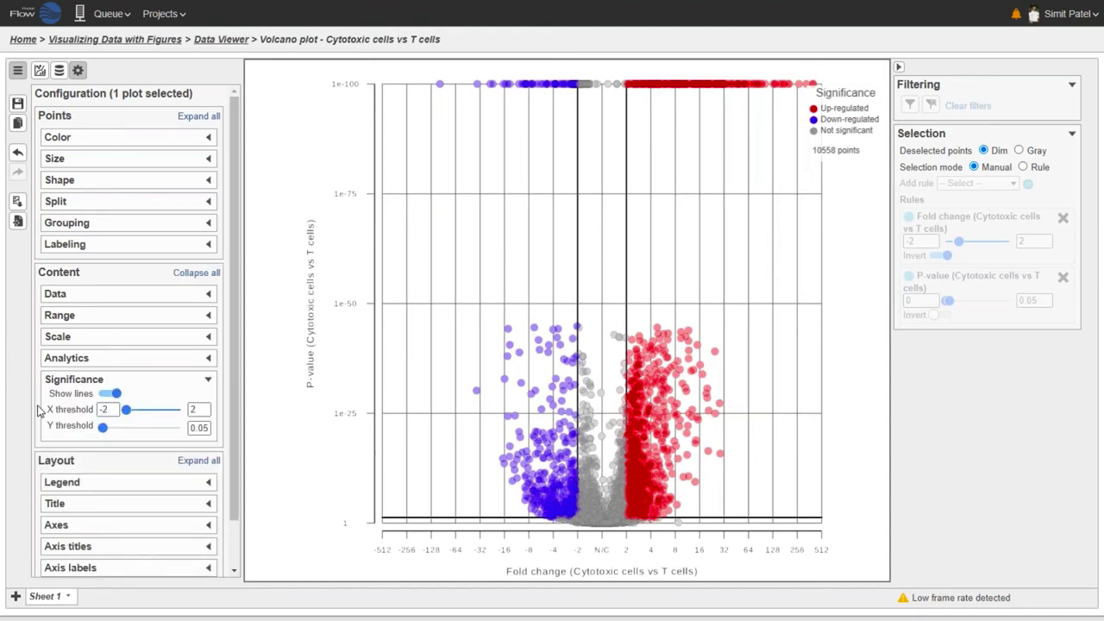
{"action": "left_click", "coordinate": [104, 410]}
{"action": "double_click", "coordinate": [111, 409]}
{"action": "type", "text": "-10"}
{"action": "left_click", "coordinate": [204, 410]}
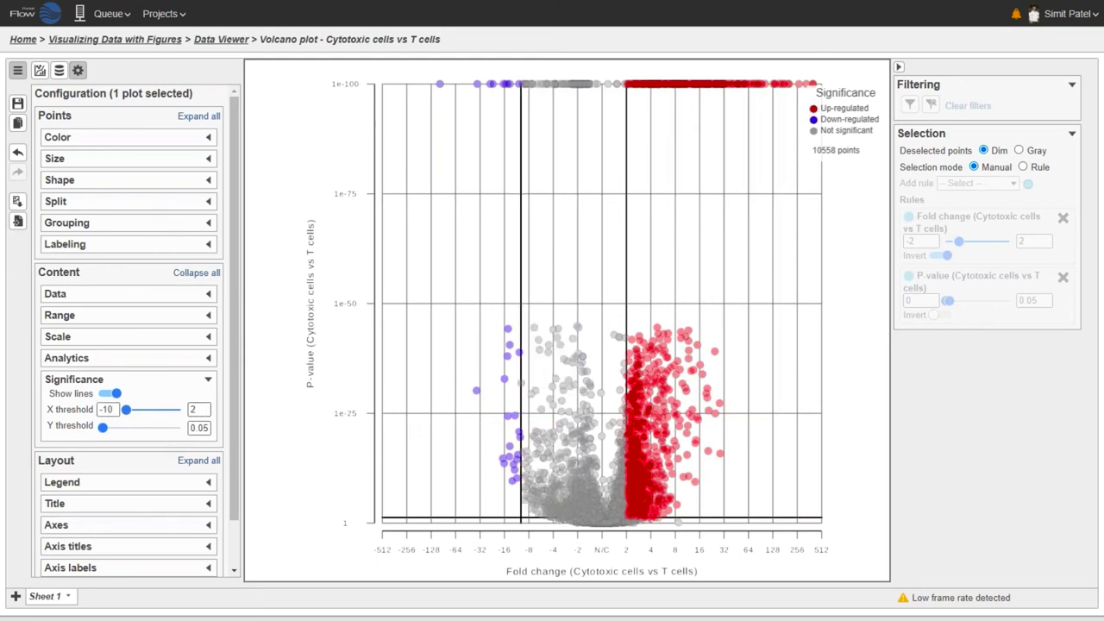
{"action": "double_click", "coordinate": [195, 410]}
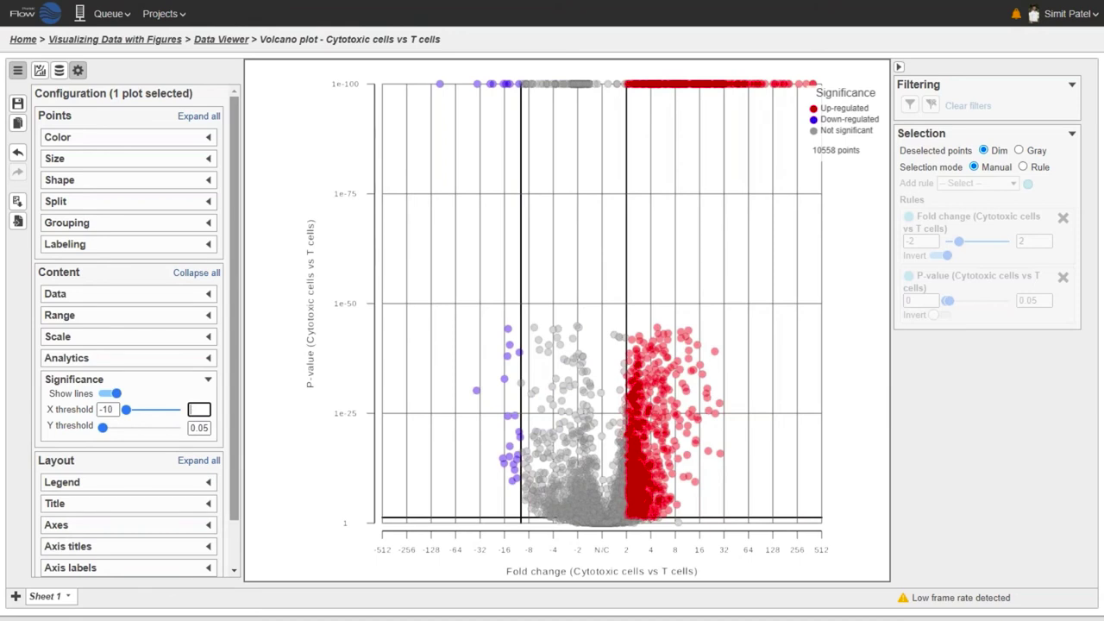
{"action": "key", "text": "Return"}
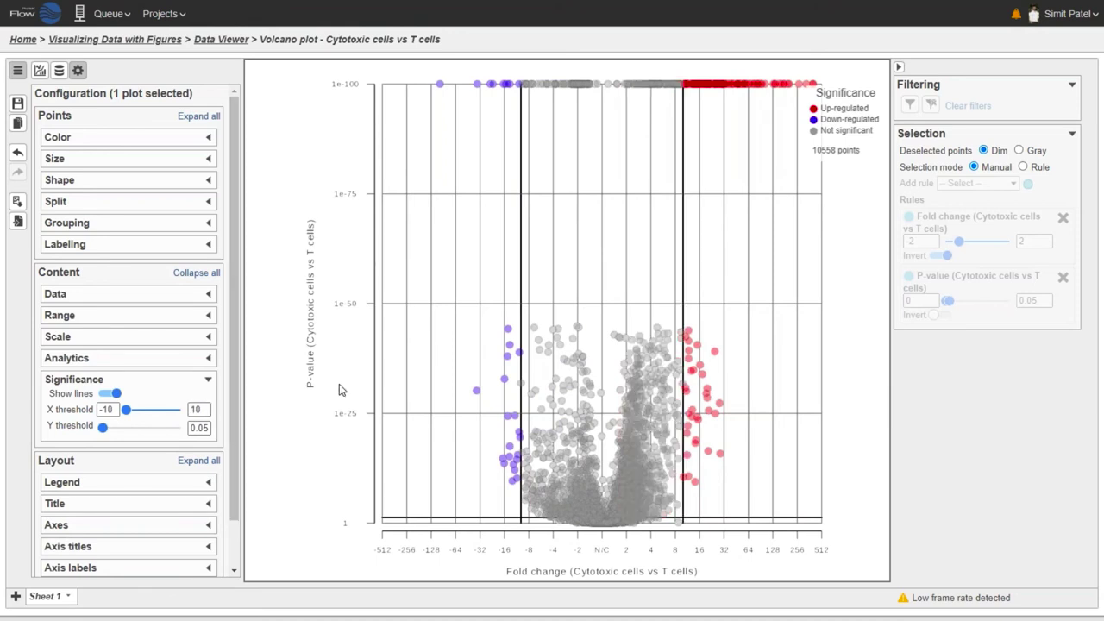
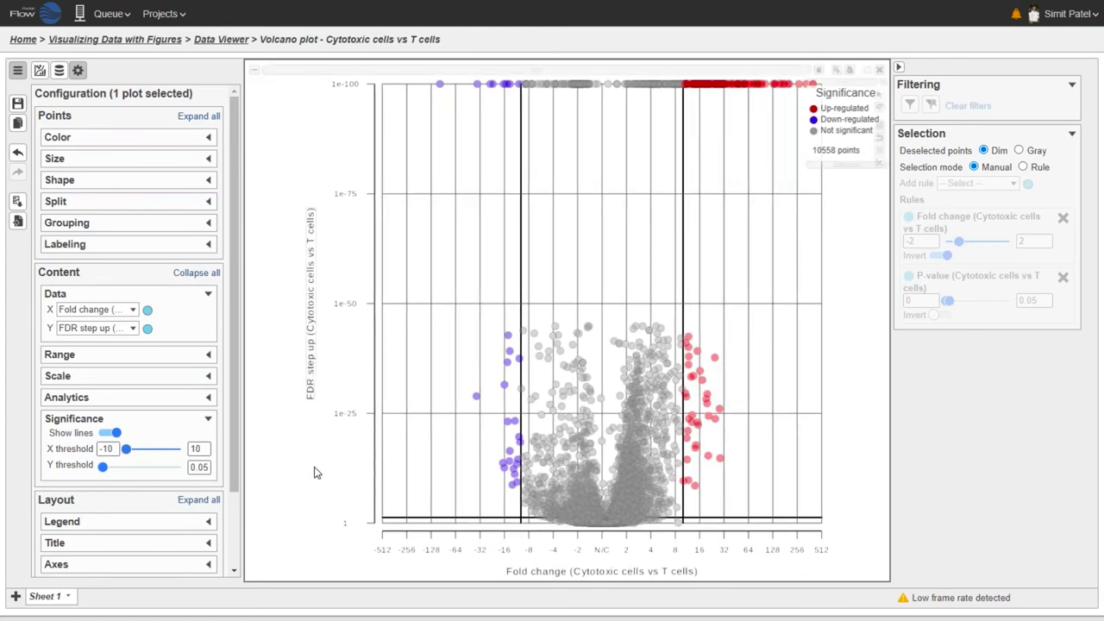
{"action": "left_click", "coordinate": [200, 467]}
{"action": "key", "text": "Return"}
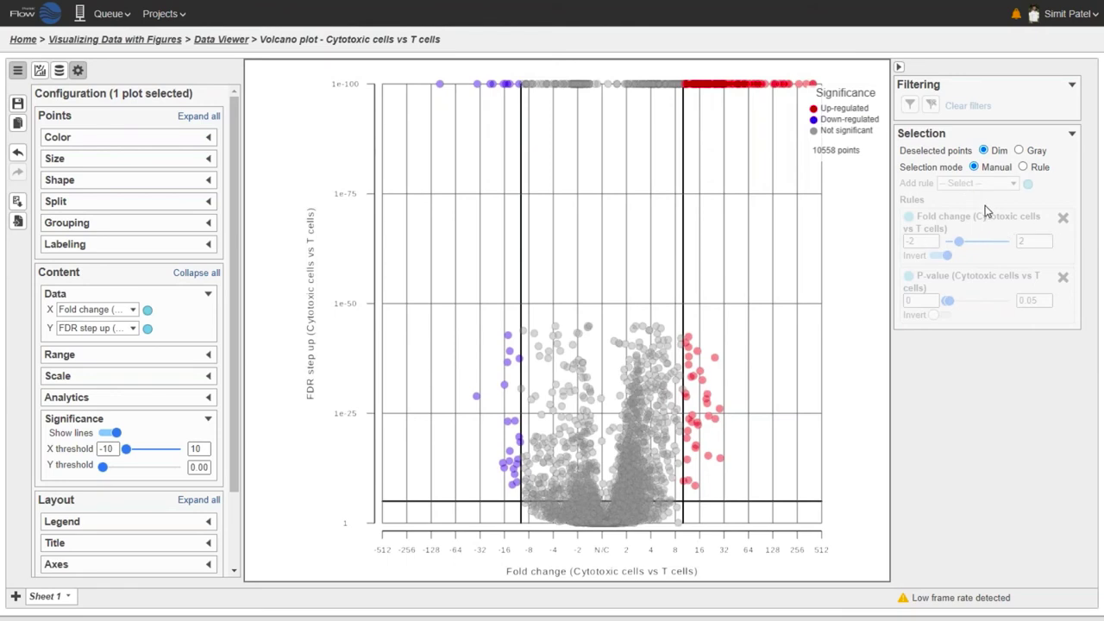
Replace the P-value selection rule with an FDR step up rule for Cytotoxic cells vs T cells
{"action": "left_click", "coordinate": [1063, 278]}
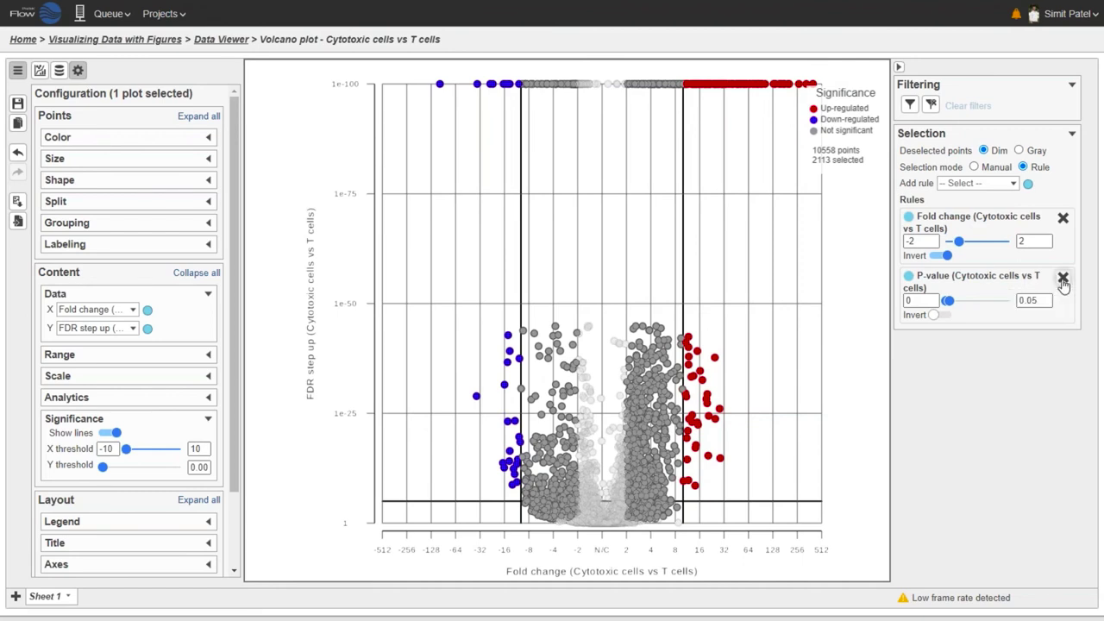
{"action": "left_click", "coordinate": [1014, 183]}
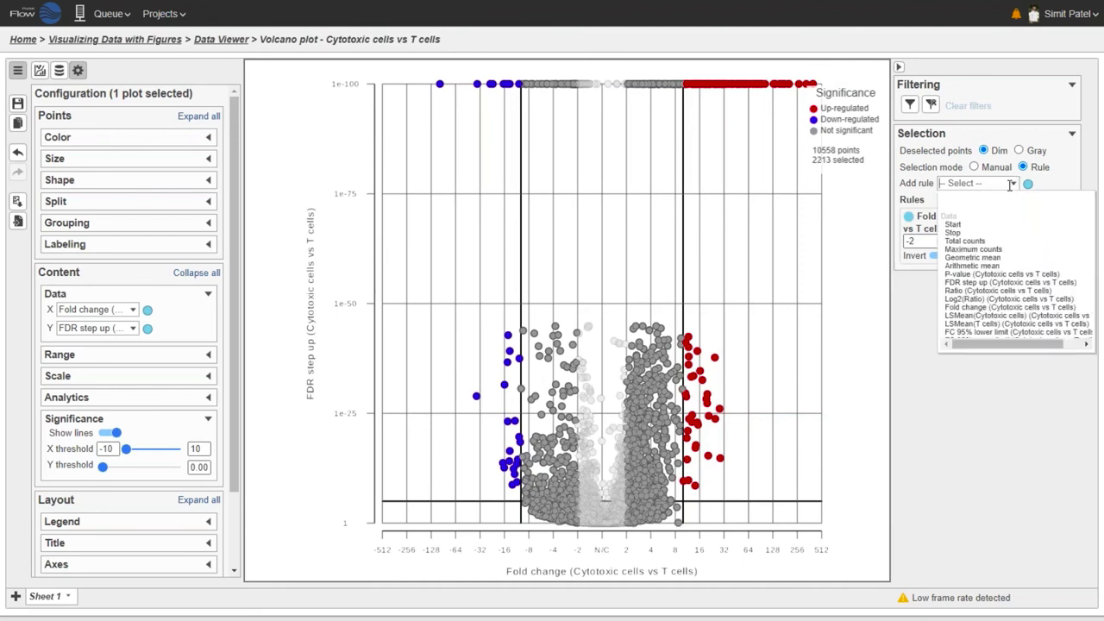
{"action": "left_click", "coordinate": [1016, 285]}
Set the fold change rule's limits to -10 and 10 and the FDR step up rule's maximum to 0.00001
{"action": "left_click", "coordinate": [1040, 240]}
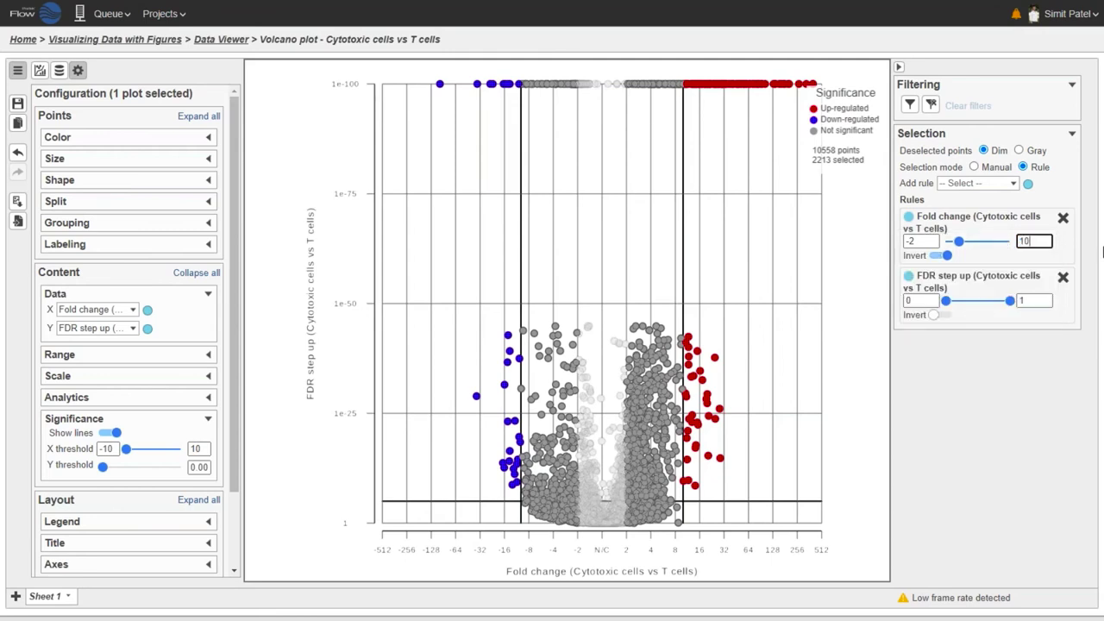
{"action": "key", "text": "shift+Tab"}
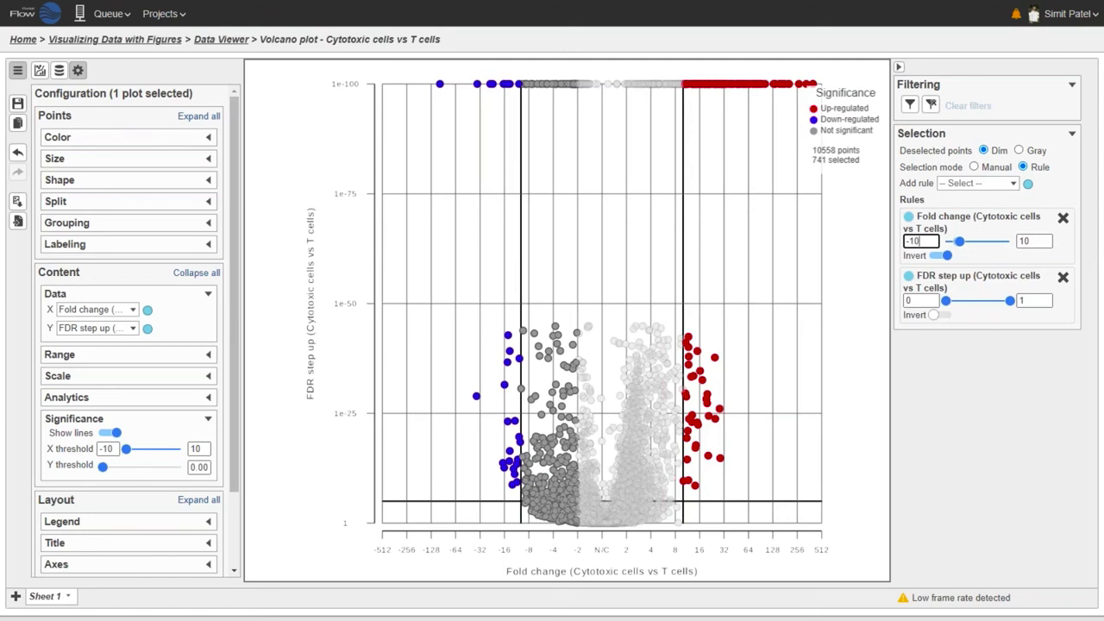
{"action": "left_click", "coordinate": [1027, 301]}
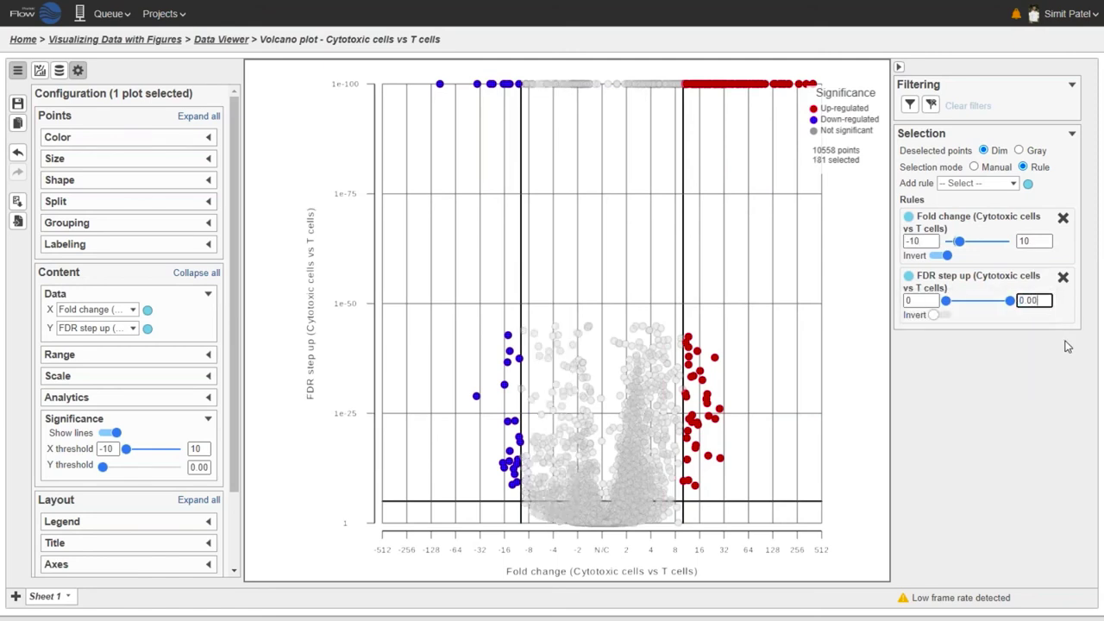
{"action": "type", "text": "0.00001"}
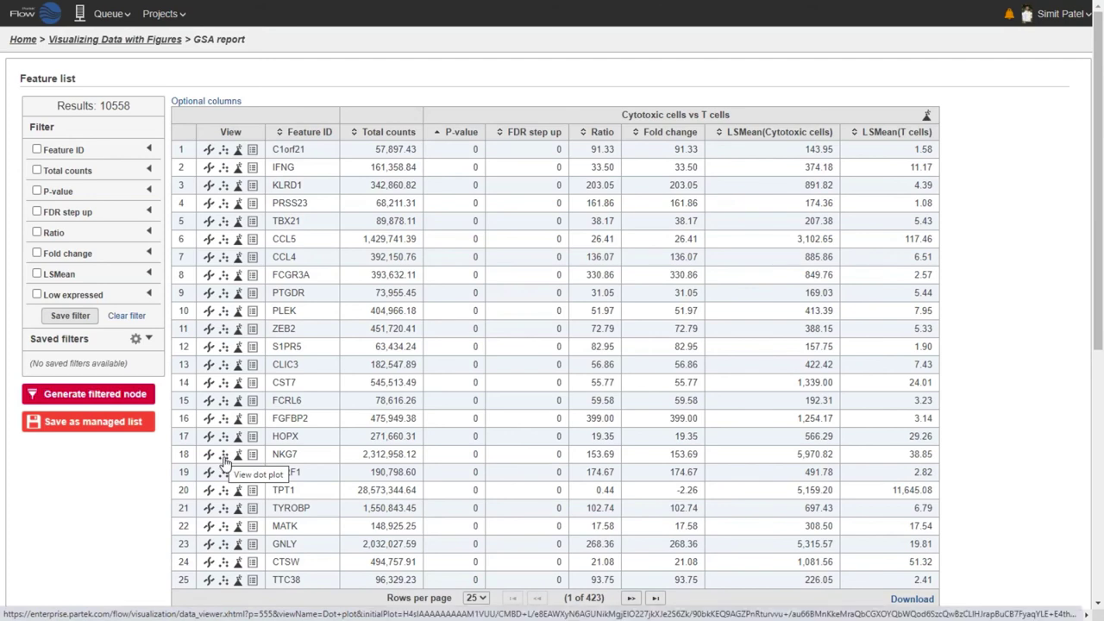
Open the dot plot for NKG7 from the GSA feature list and add violins to its summary display
{"action": "left_click", "coordinate": [224, 462]}
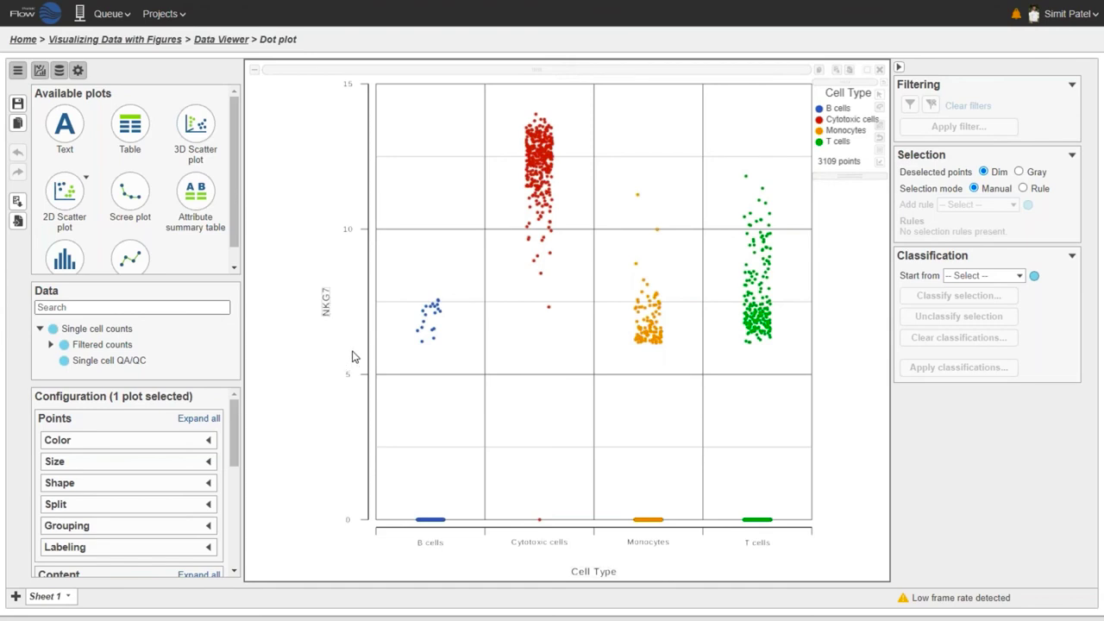
{"action": "left_click", "coordinate": [41, 72]}
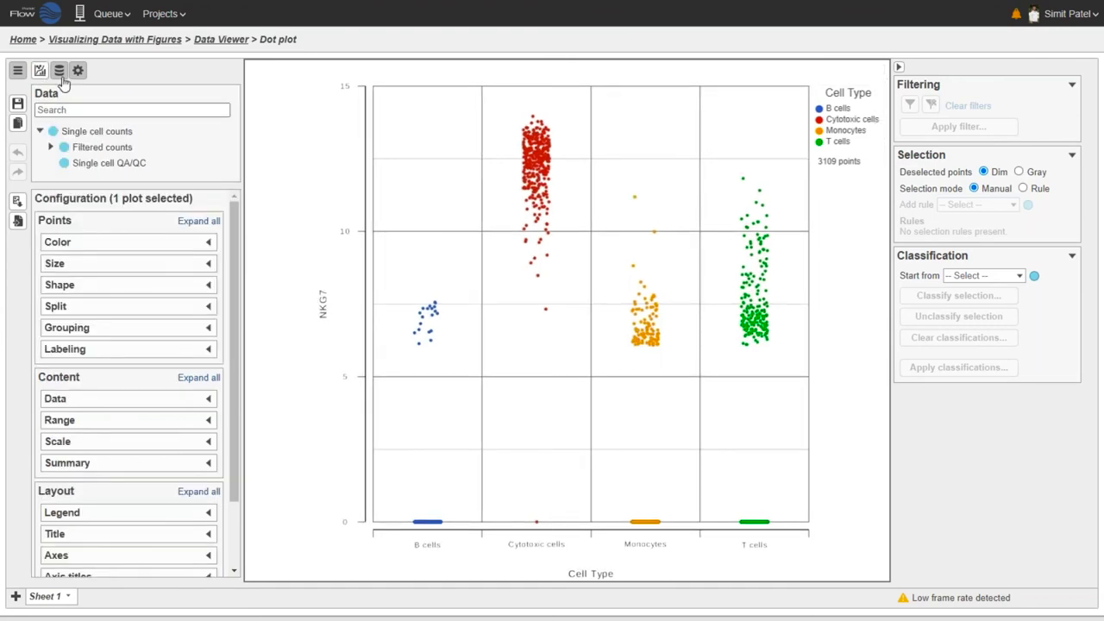
{"action": "left_click", "coordinate": [58, 71]}
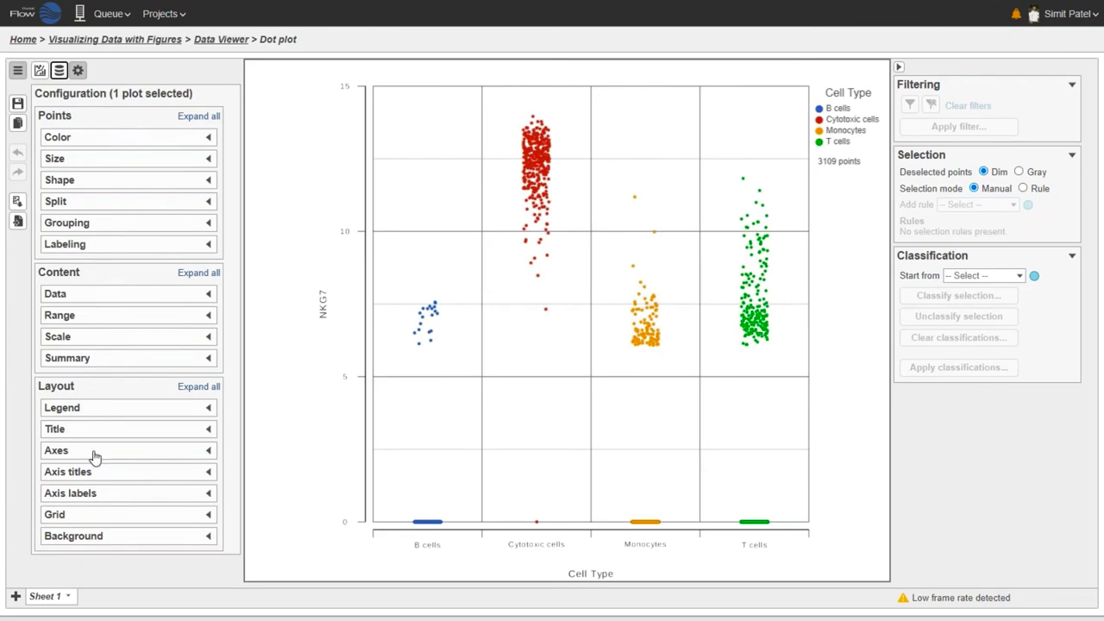
{"action": "left_click", "coordinate": [104, 365]}
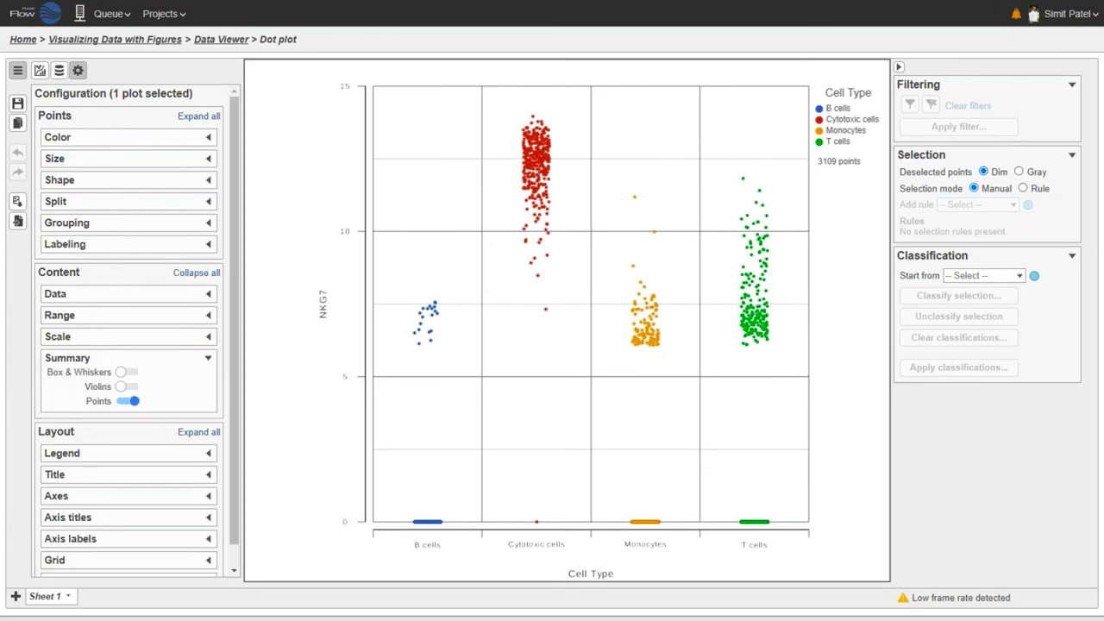
{"action": "left_click", "coordinate": [123, 388]}
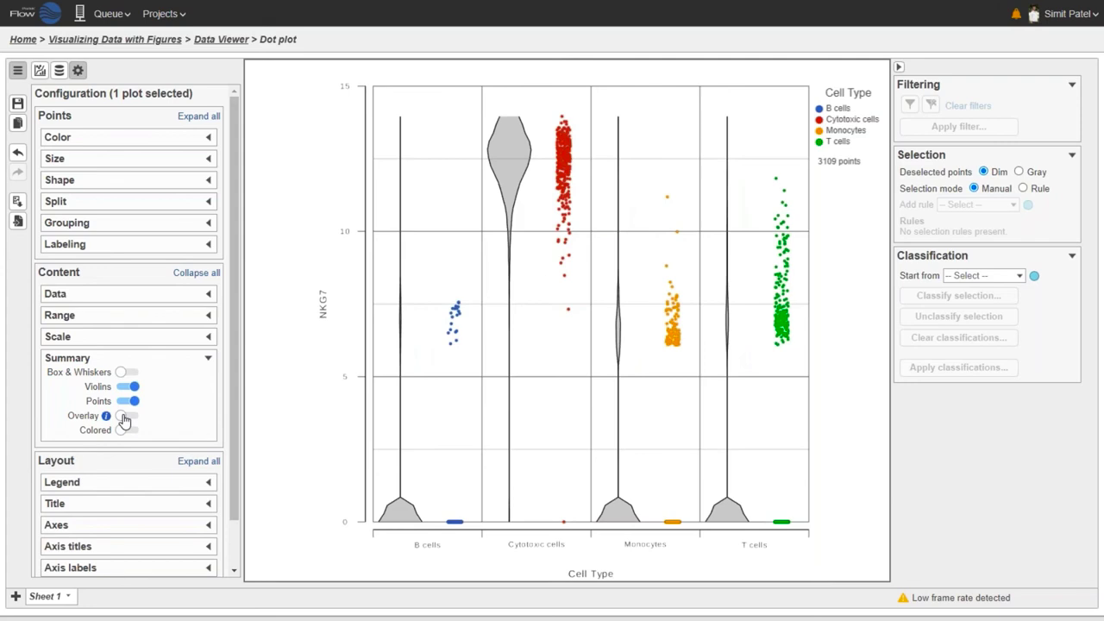
Overlay the points on colored violins in the NKG7 dot plot and increase the point jitter to near its maximum
{"action": "left_click", "coordinate": [123, 418]}
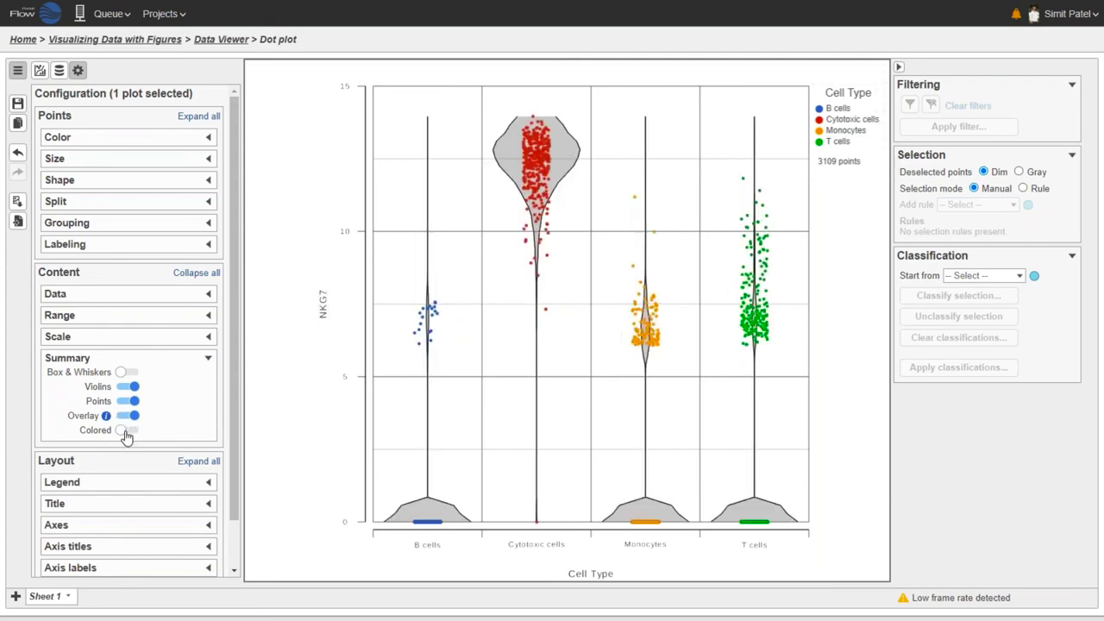
{"action": "left_click", "coordinate": [125, 436]}
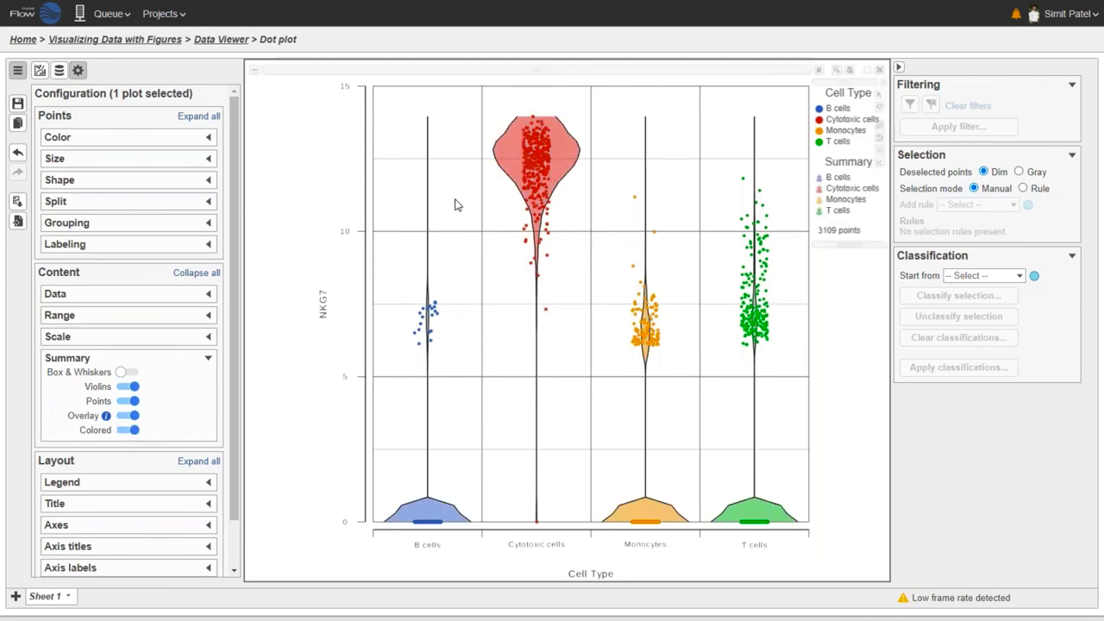
{"action": "left_click", "coordinate": [190, 302]}
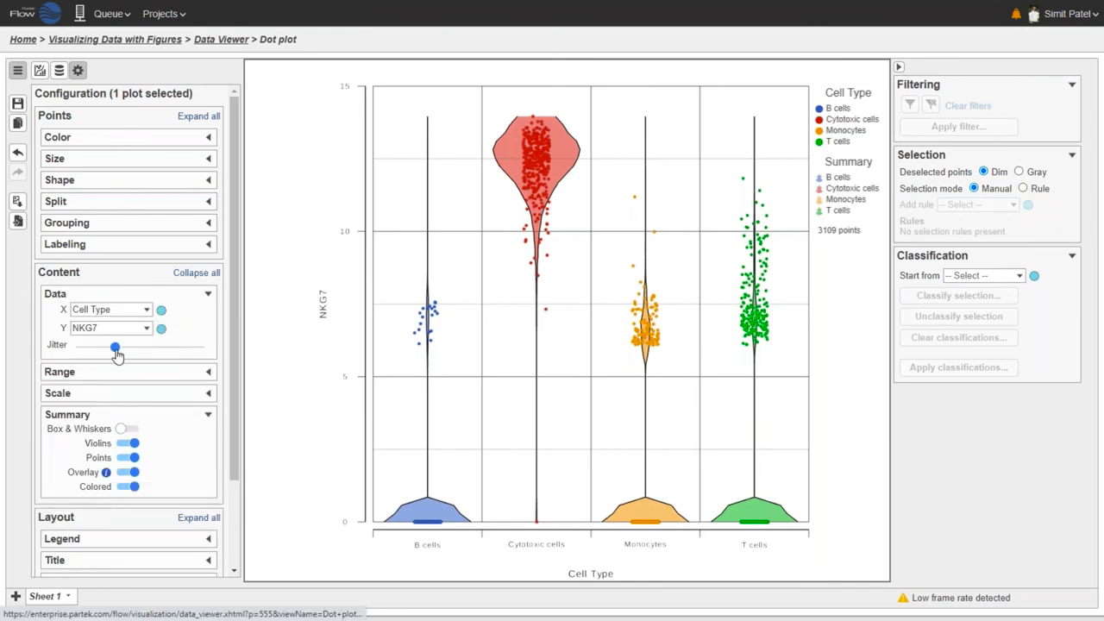
{"action": "left_click_drag", "start_coordinate": [118, 352], "coordinate": [189, 349]}
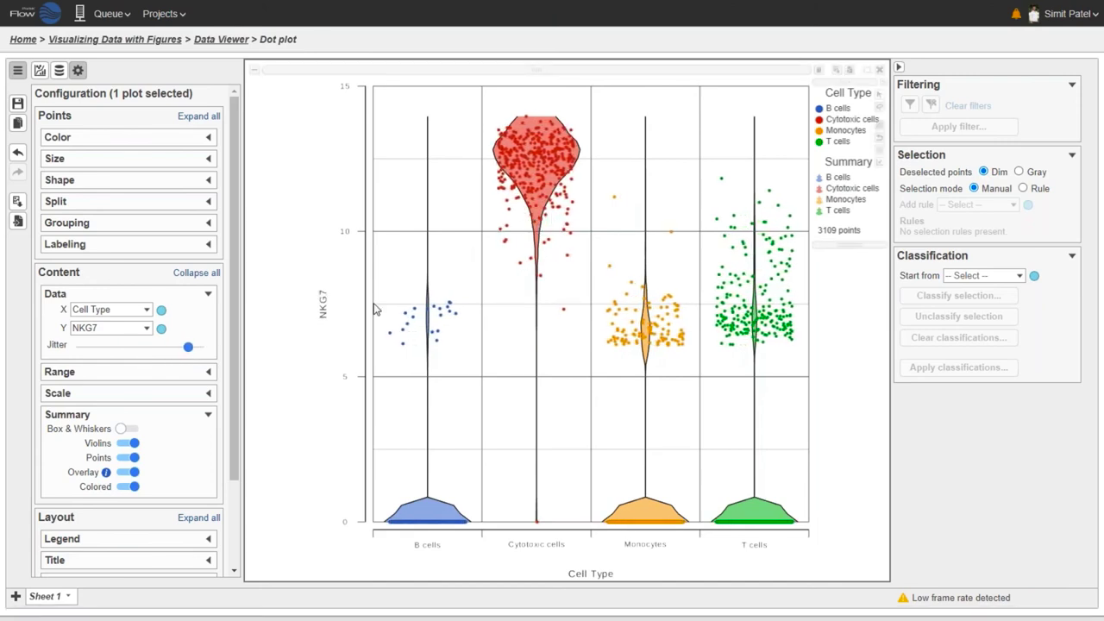
Reduce the points' opacity to slightly under half and set their fixed point size to 5
{"action": "left_click", "coordinate": [116, 143]}
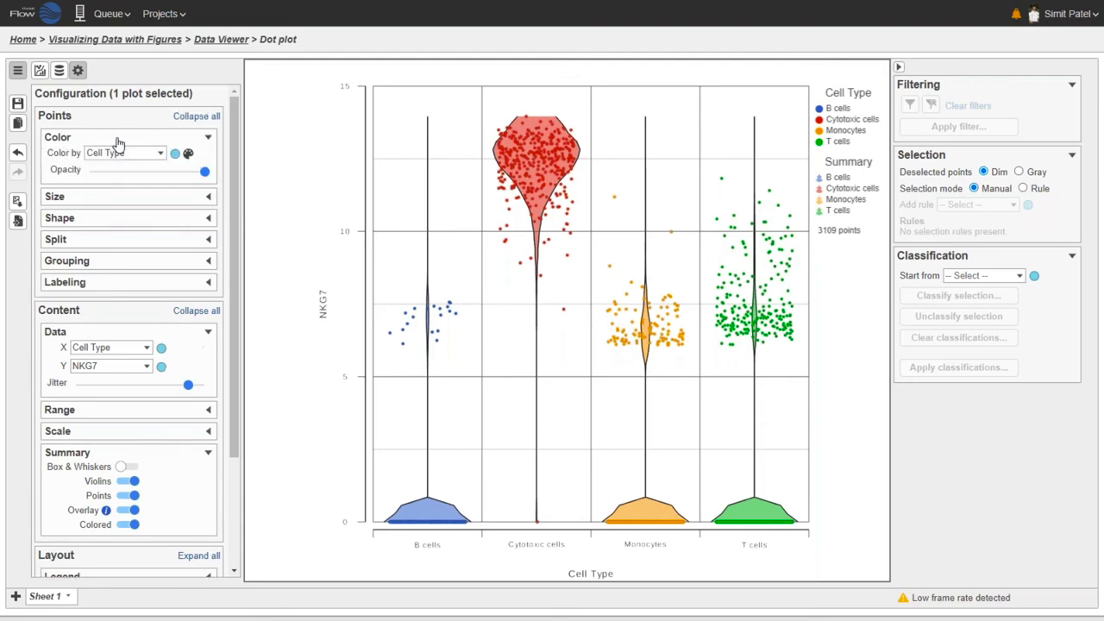
{"action": "left_click_drag", "start_coordinate": [199, 176], "coordinate": [138, 175]}
{"action": "left_click", "coordinate": [119, 198]}
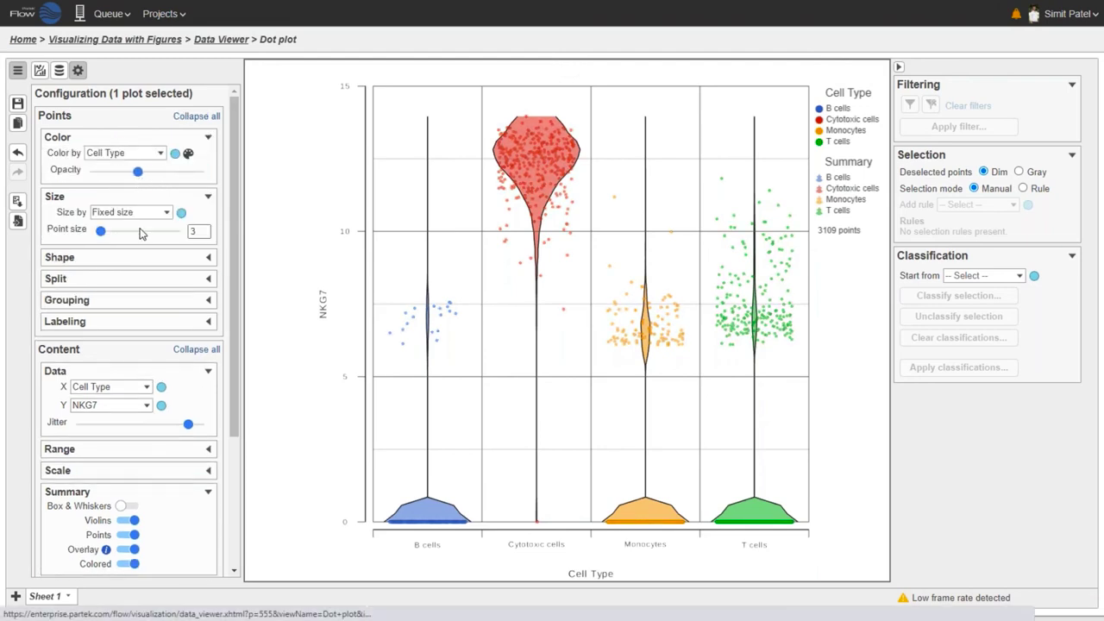
{"action": "left_click_drag", "start_coordinate": [100, 235], "coordinate": [105, 239]}
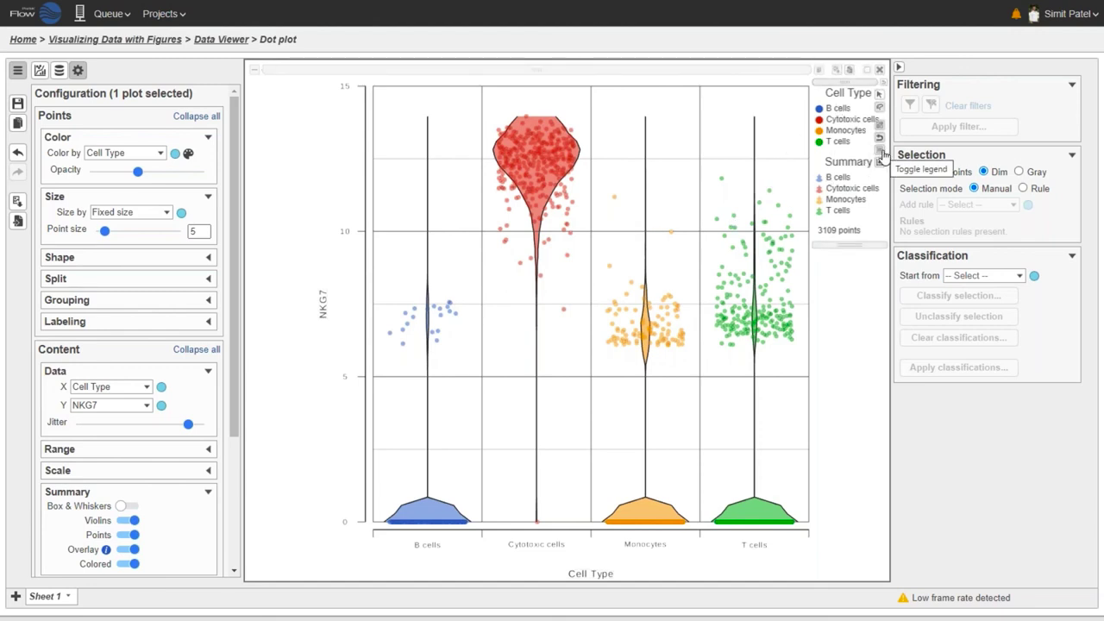
Hide the dot plot's legend and duplicate the plot three times to fill the sheet with four copies
{"action": "left_click", "coordinate": [881, 152]}
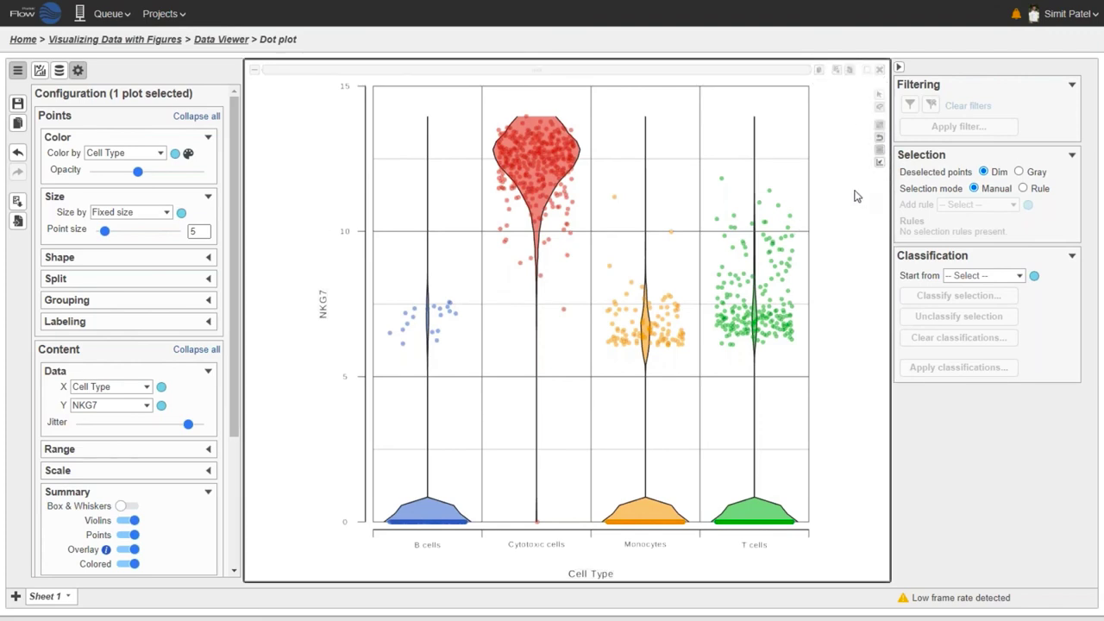
{"action": "left_click", "coordinate": [819, 72]}
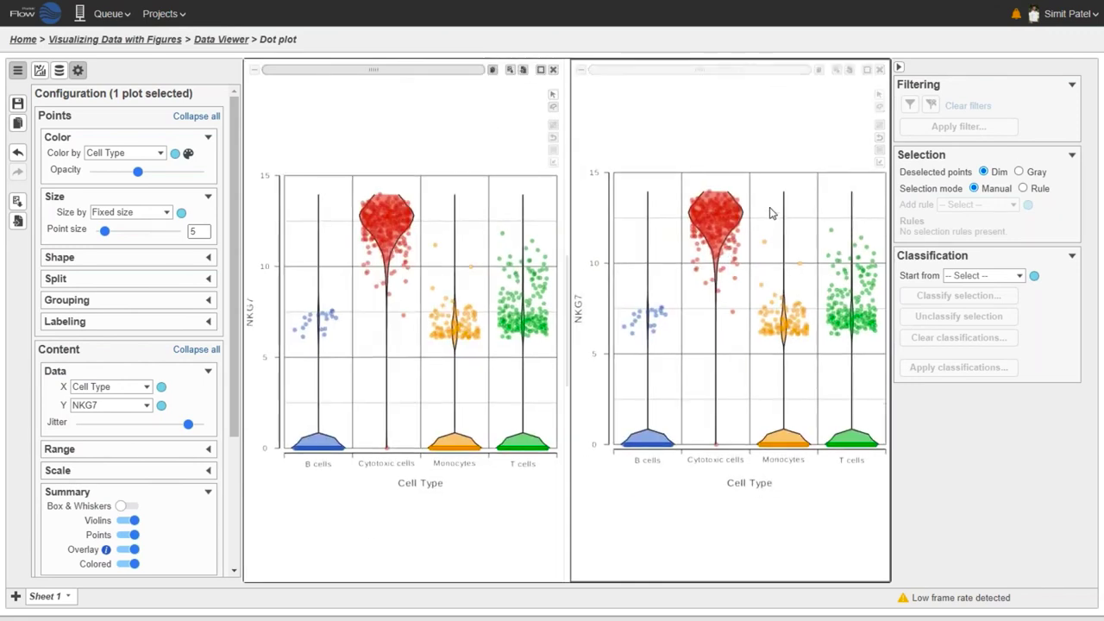
{"action": "left_click", "coordinate": [819, 70]}
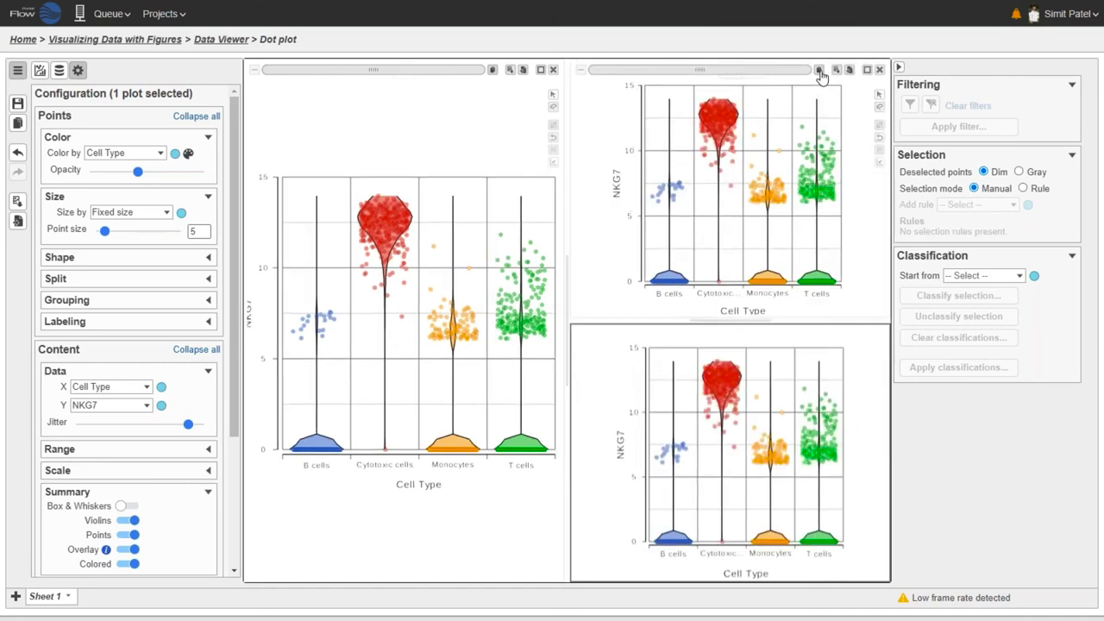
{"action": "left_click", "coordinate": [819, 71]}
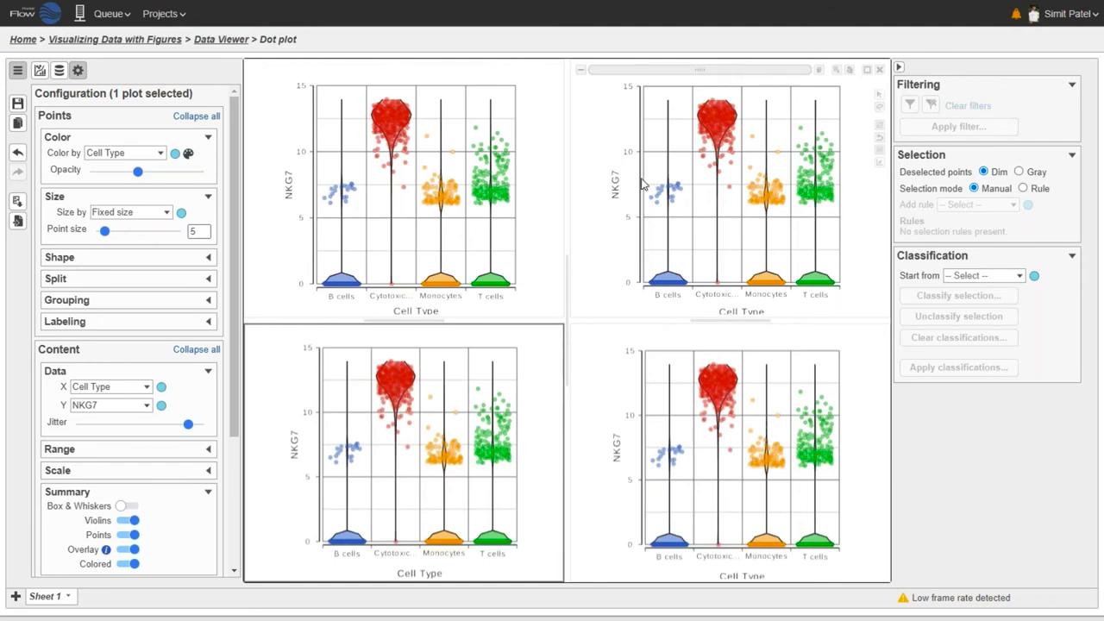
Set the Y-axis data of the upper-right dot plot to the gene GNLY
{"action": "left_click", "coordinate": [618, 151]}
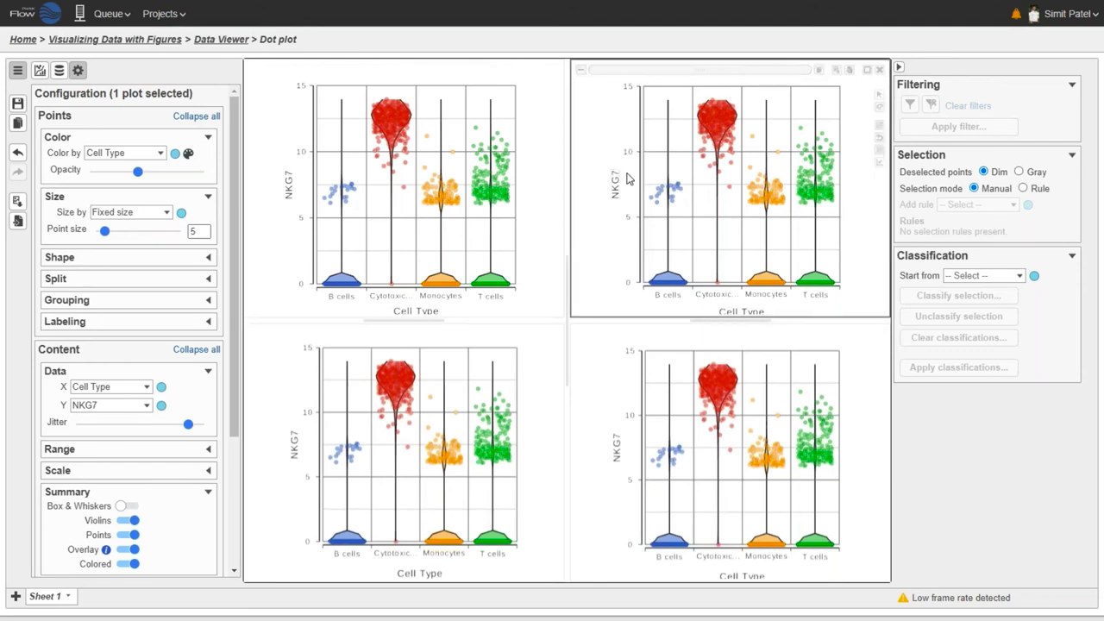
{"action": "left_click", "coordinate": [84, 405]}
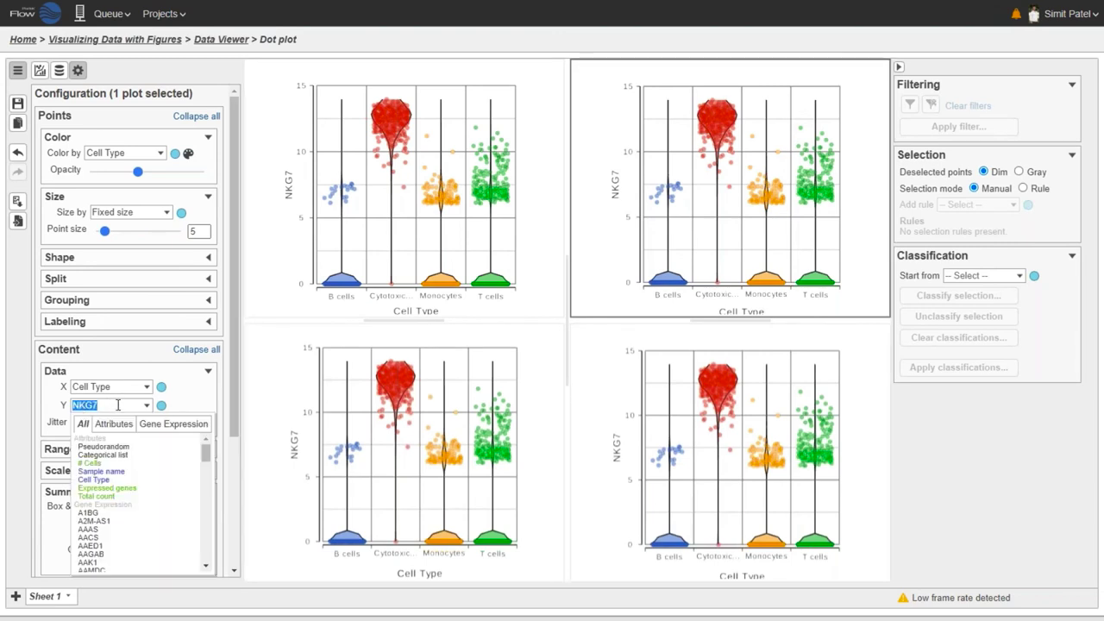
{"action": "type", "text": "gnl"}
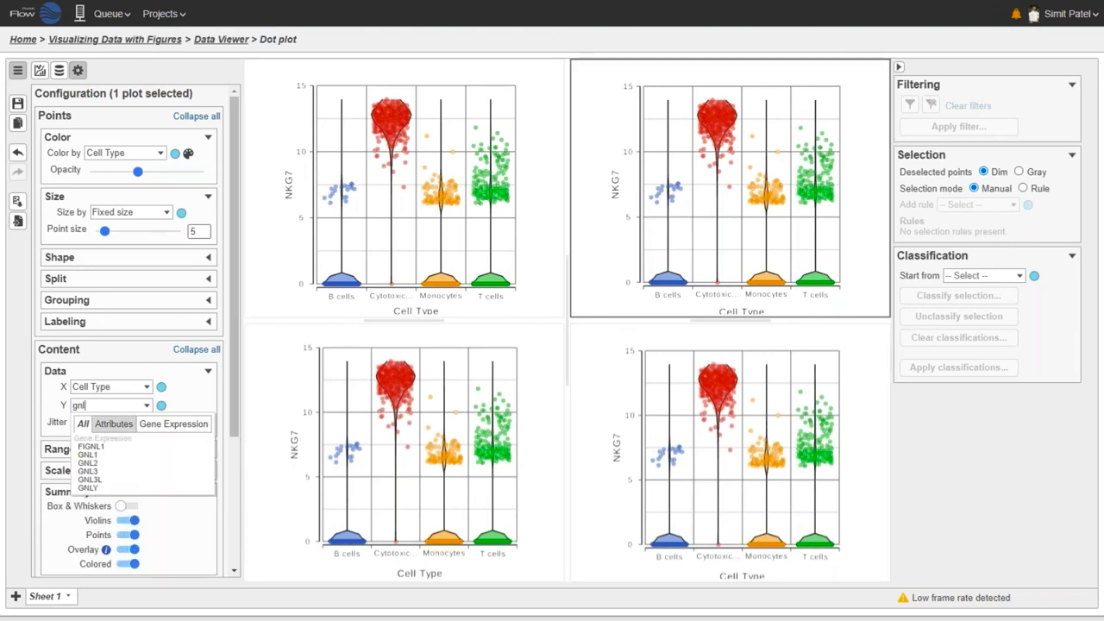
{"action": "left_click", "coordinate": [108, 490]}
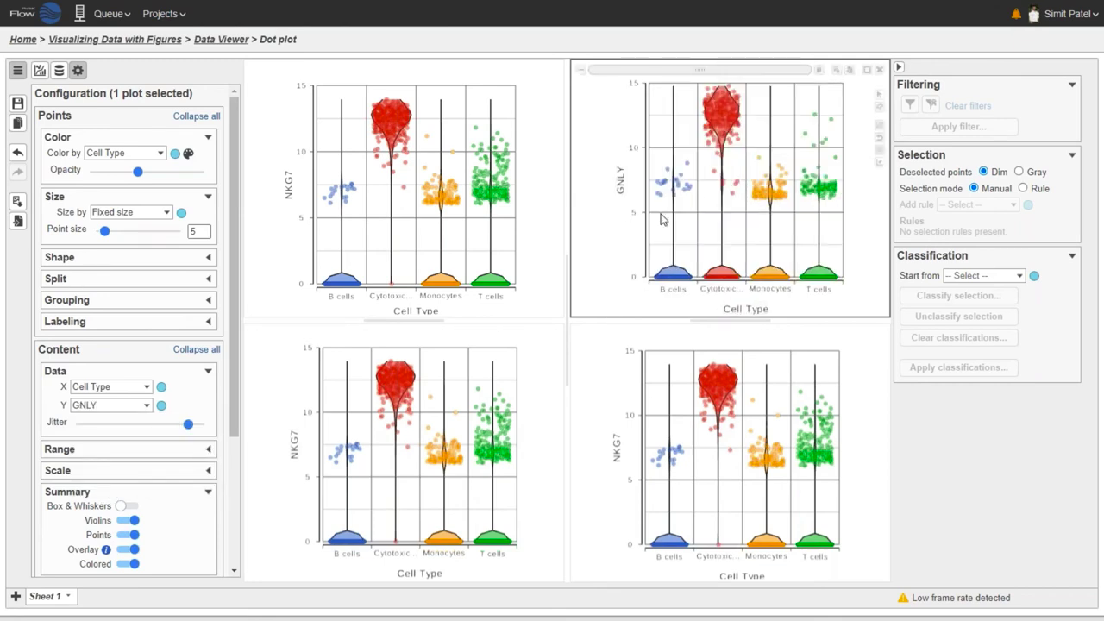
Set the Y-axis data of the lower-left dot plot to the gene GZMB
{"action": "left_click", "coordinate": [294, 474]}
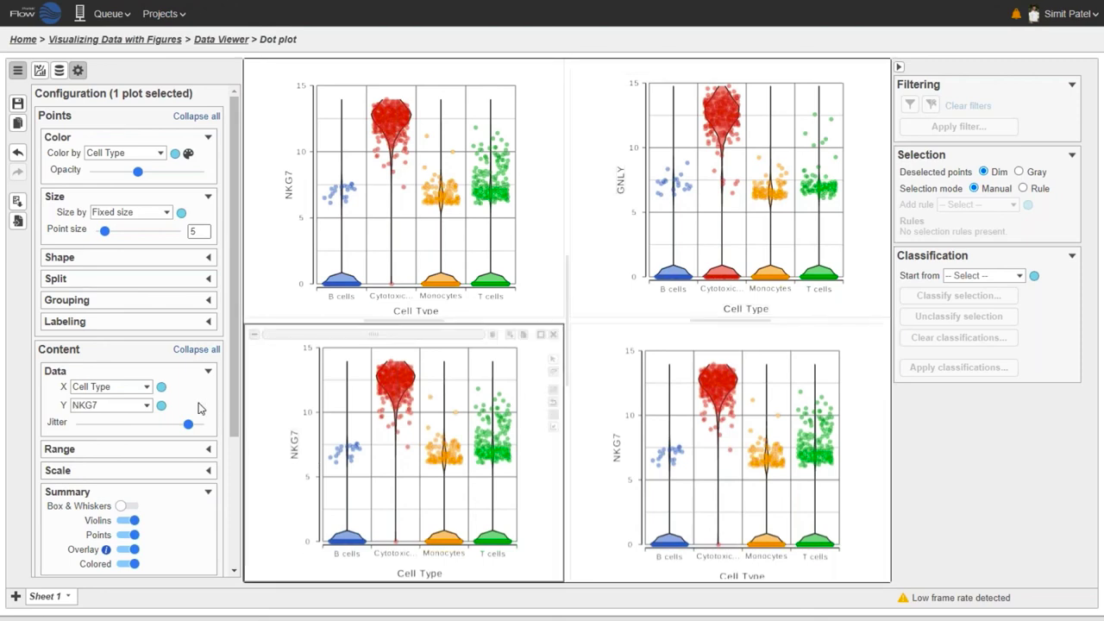
{"action": "left_click", "coordinate": [123, 403]}
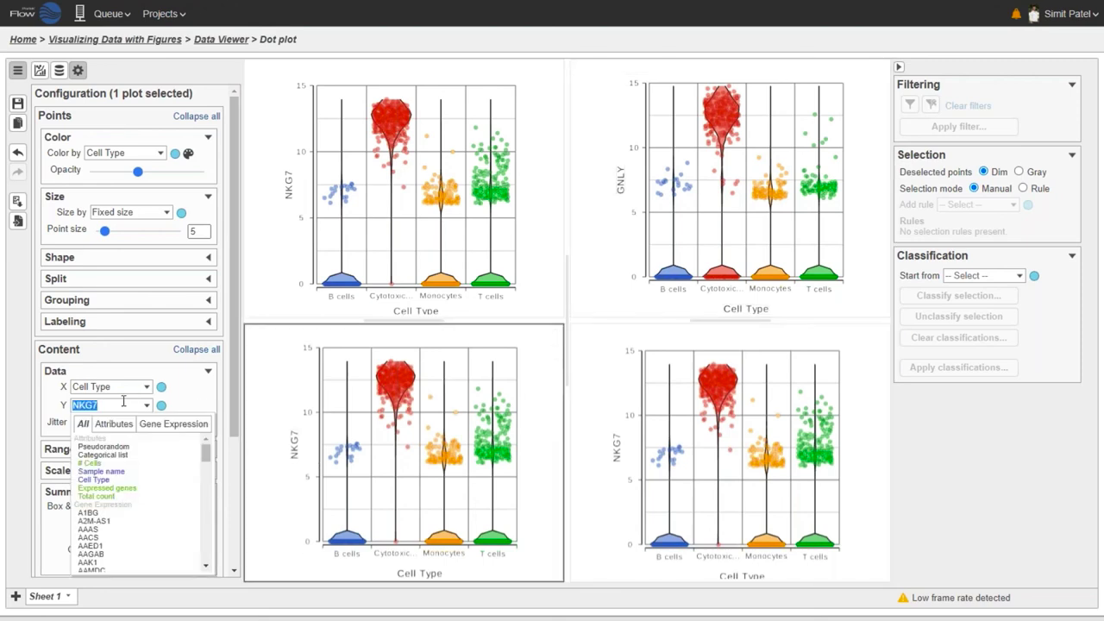
{"action": "type", "text": "gz"}
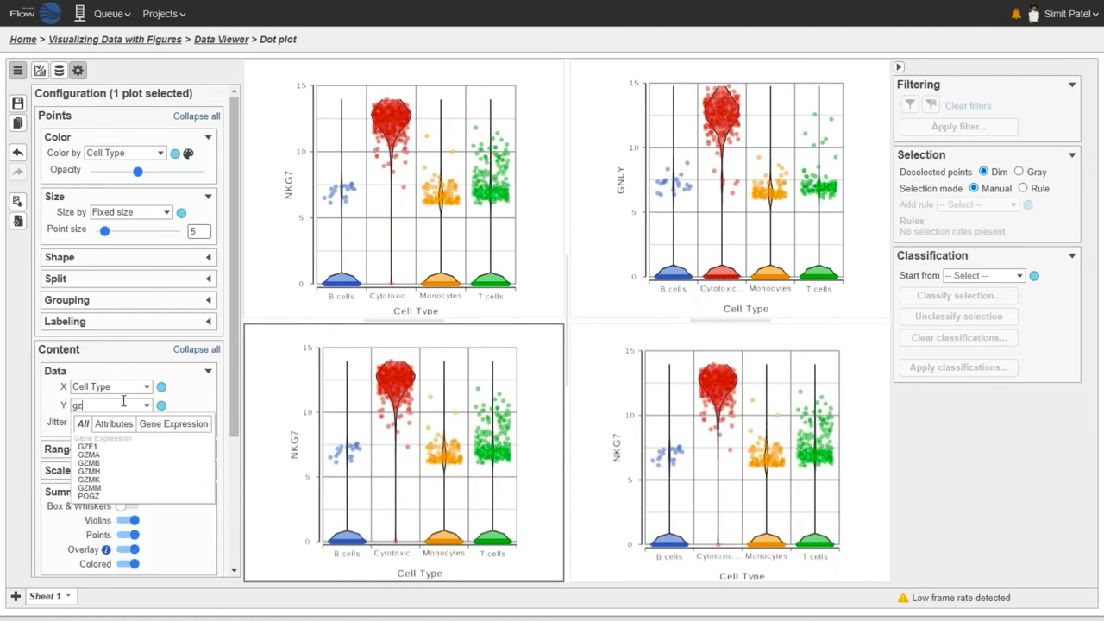
{"action": "type", "text": "mb"}
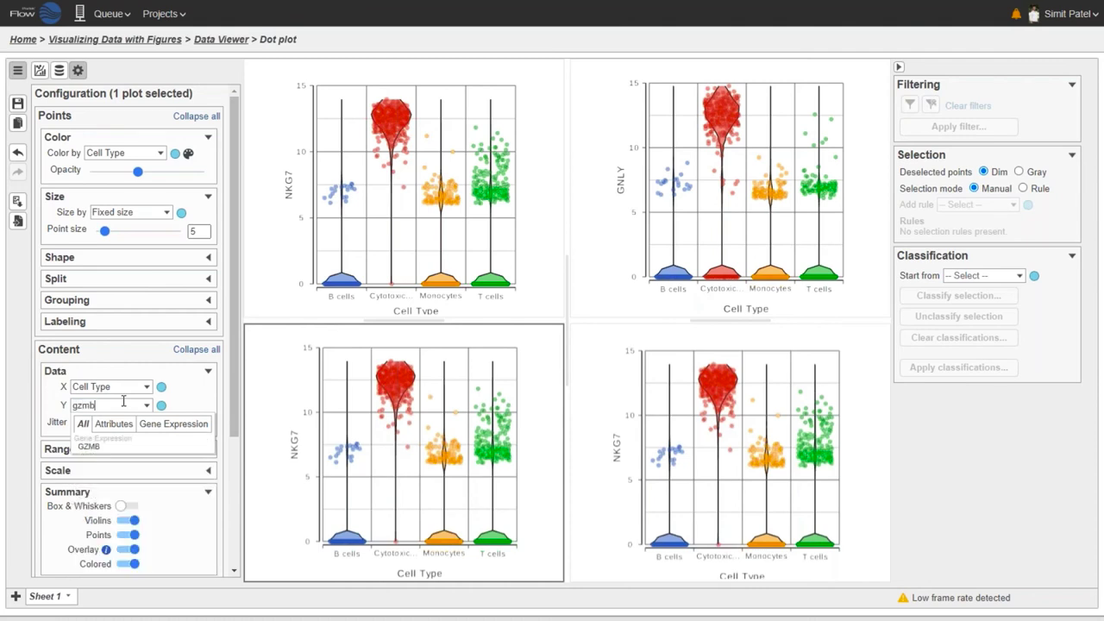
{"action": "left_click", "coordinate": [107, 447]}
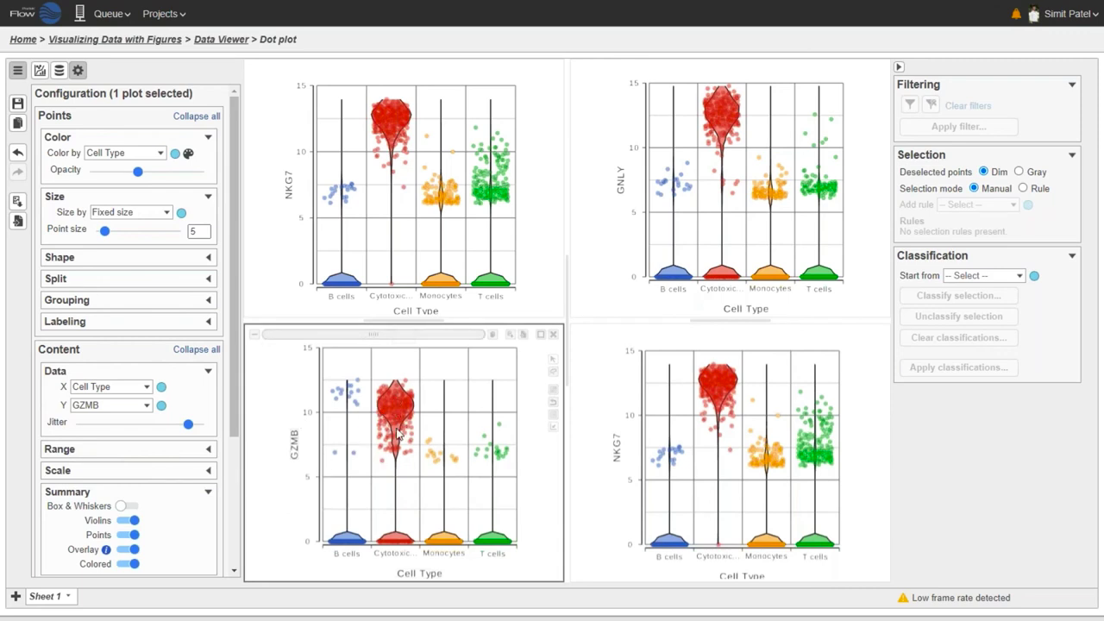
Set the Y-axis data of the lower-right dot plot to the gene CD3D
{"action": "left_click", "coordinate": [620, 464]}
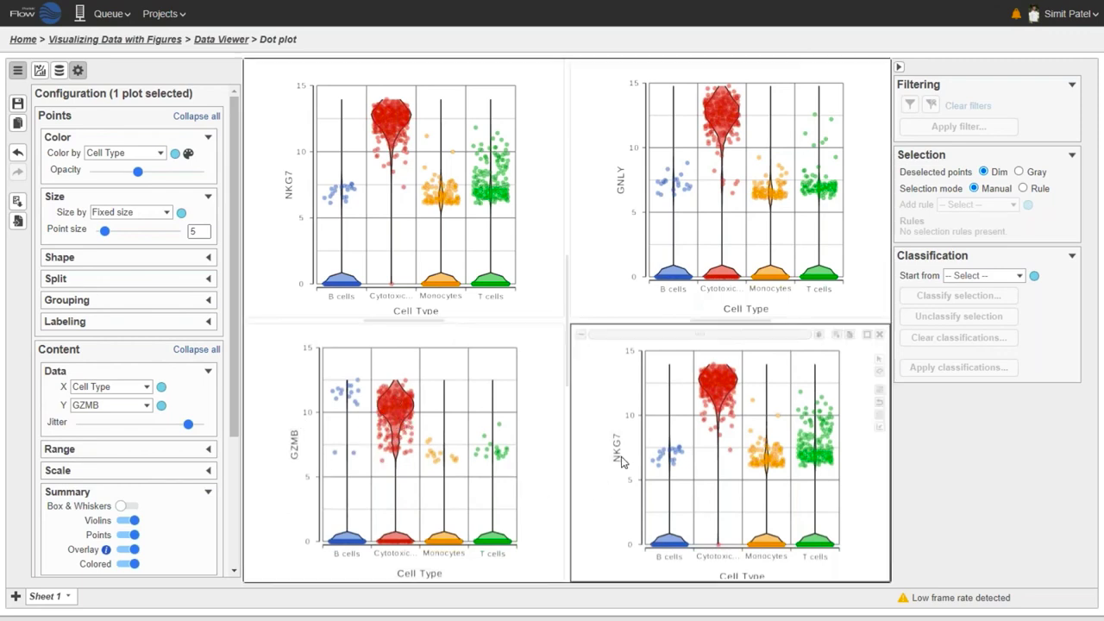
{"action": "left_click", "coordinate": [101, 404]}
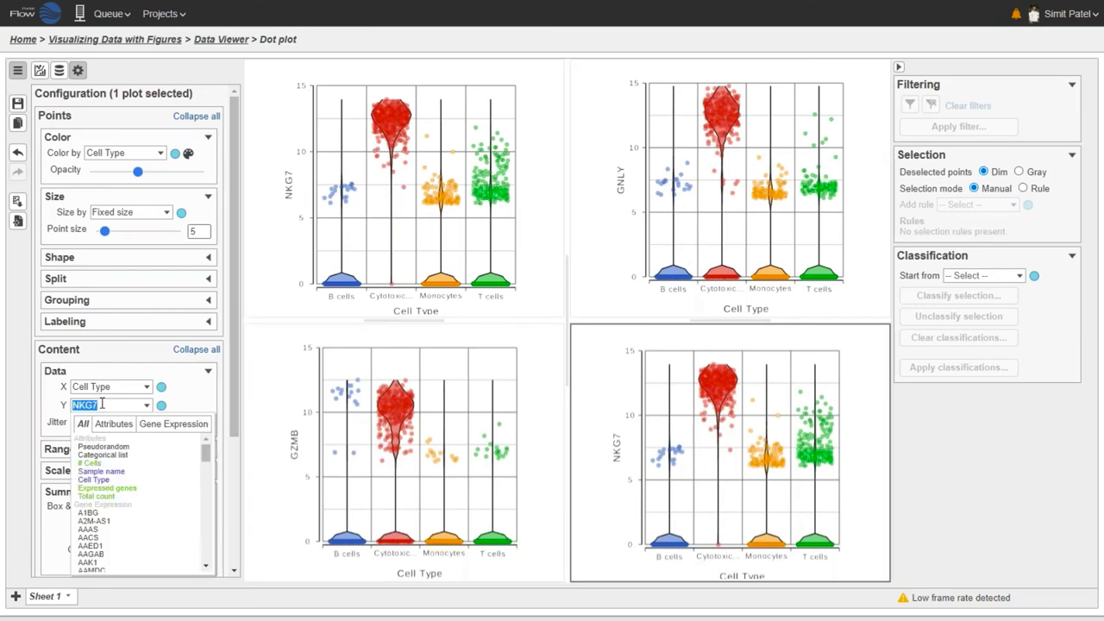
{"action": "type", "text": "cd3d"}
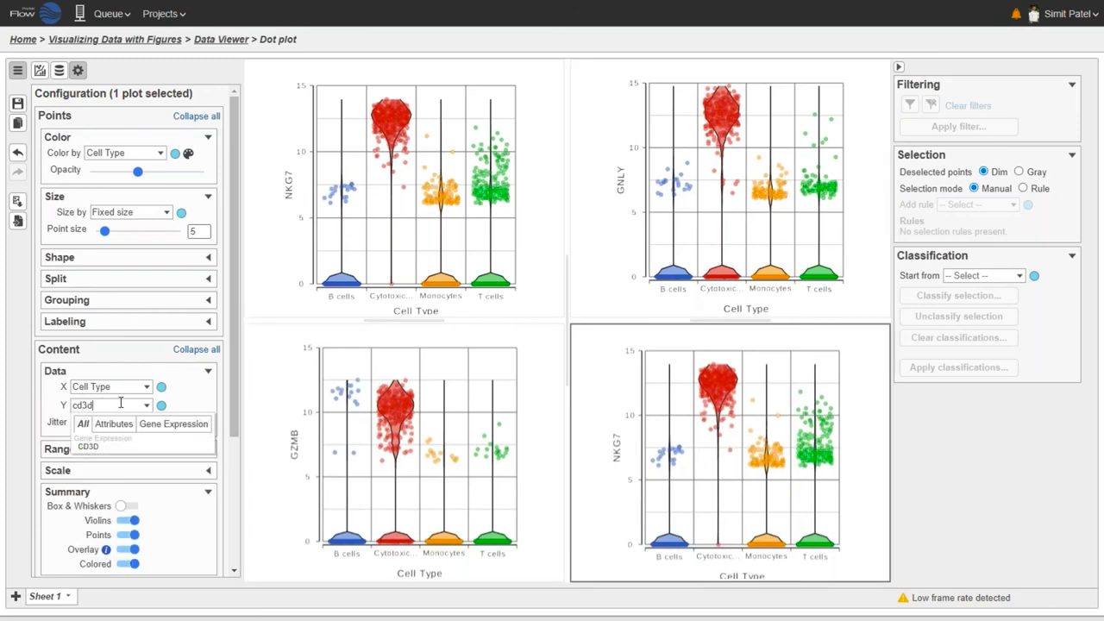
{"action": "left_click", "coordinate": [117, 449]}
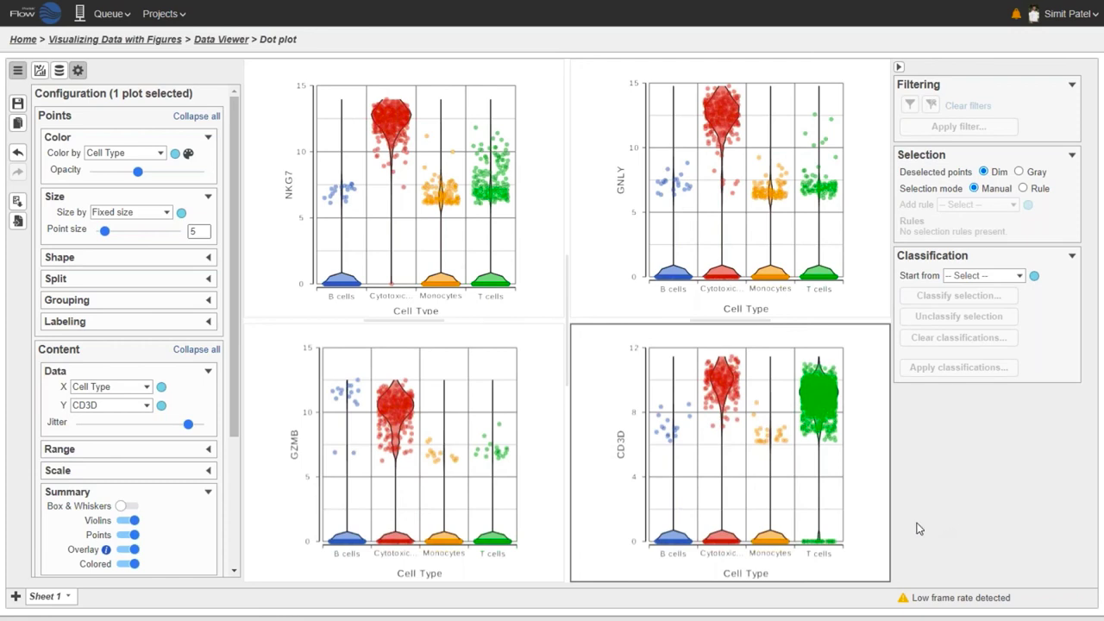
Replace the GNLY dot plot with a volcano plot of the GSA data, hide its legend, and check it at full size
{"action": "left_click", "coordinate": [41, 71]}
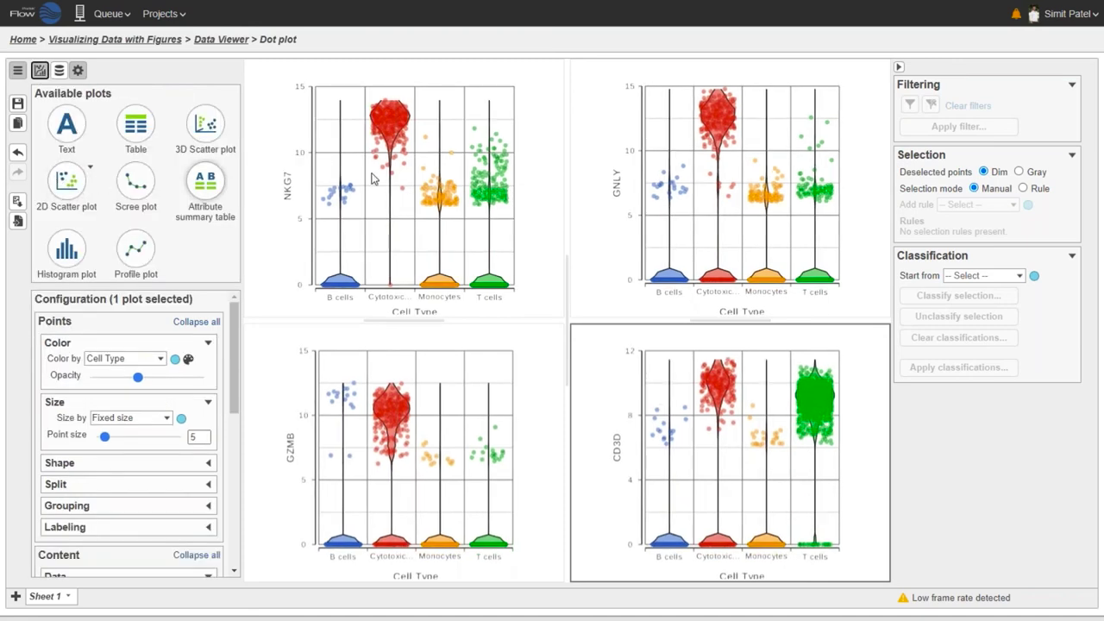
{"action": "left_click", "coordinate": [92, 172]}
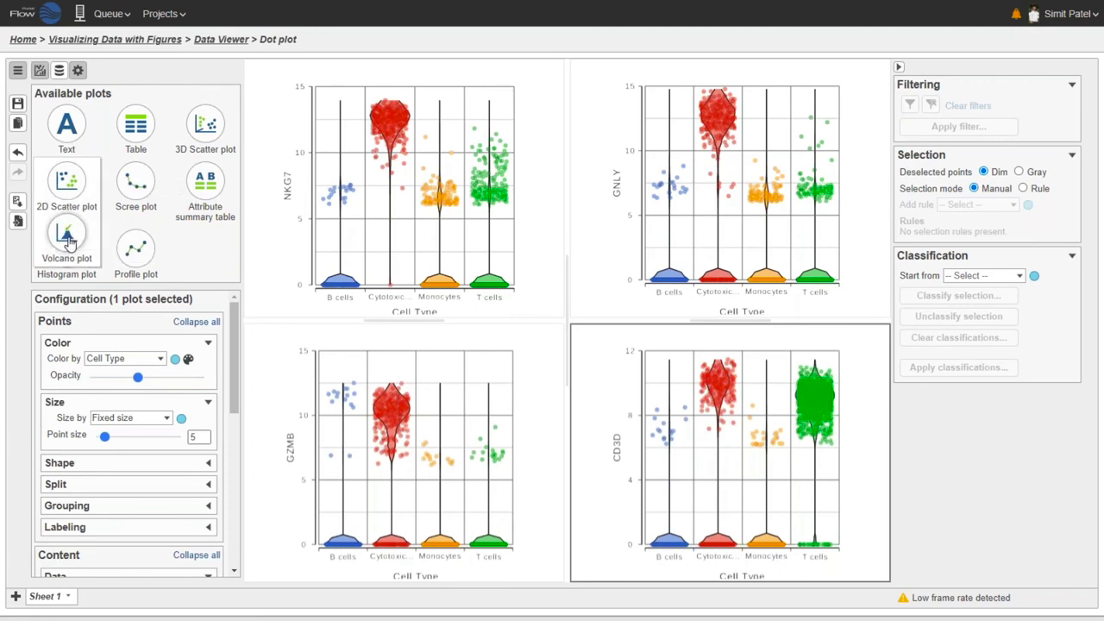
{"action": "left_click_drag", "start_coordinate": [76, 247], "coordinate": [701, 198]}
{"action": "mouse_move", "coordinate": [477, 316]}
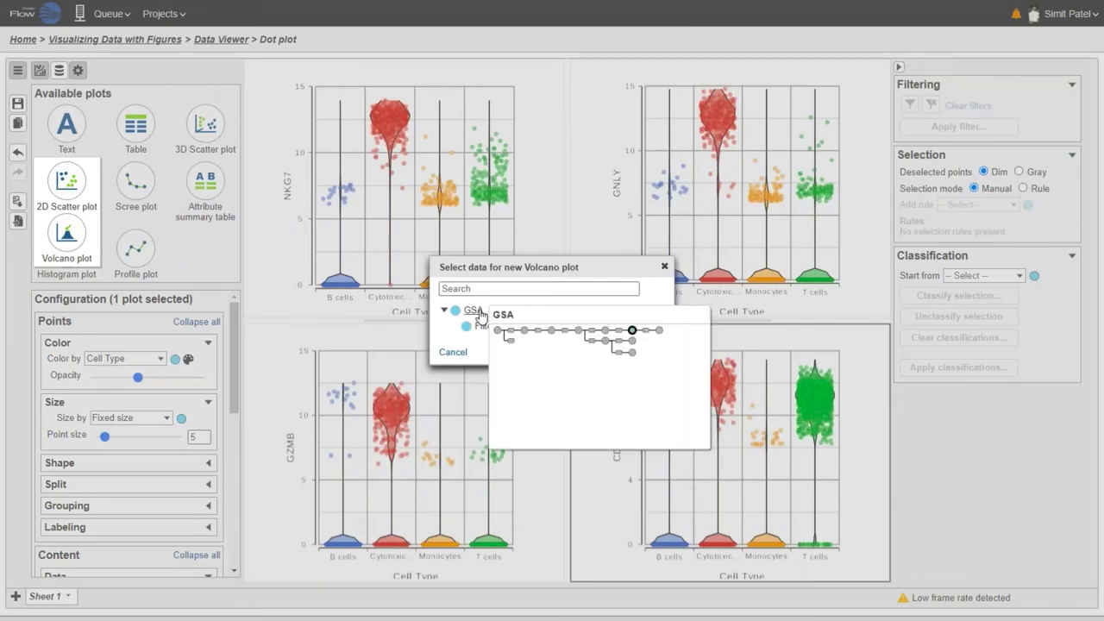
{"action": "left_click", "coordinate": [475, 311]}
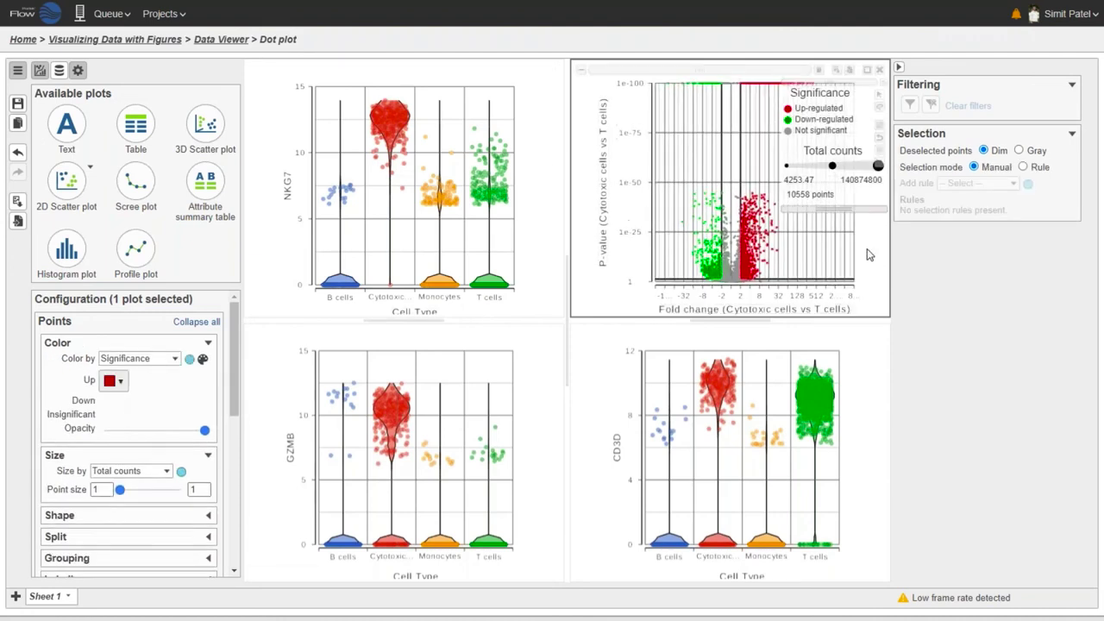
{"action": "left_click", "coordinate": [867, 69]}
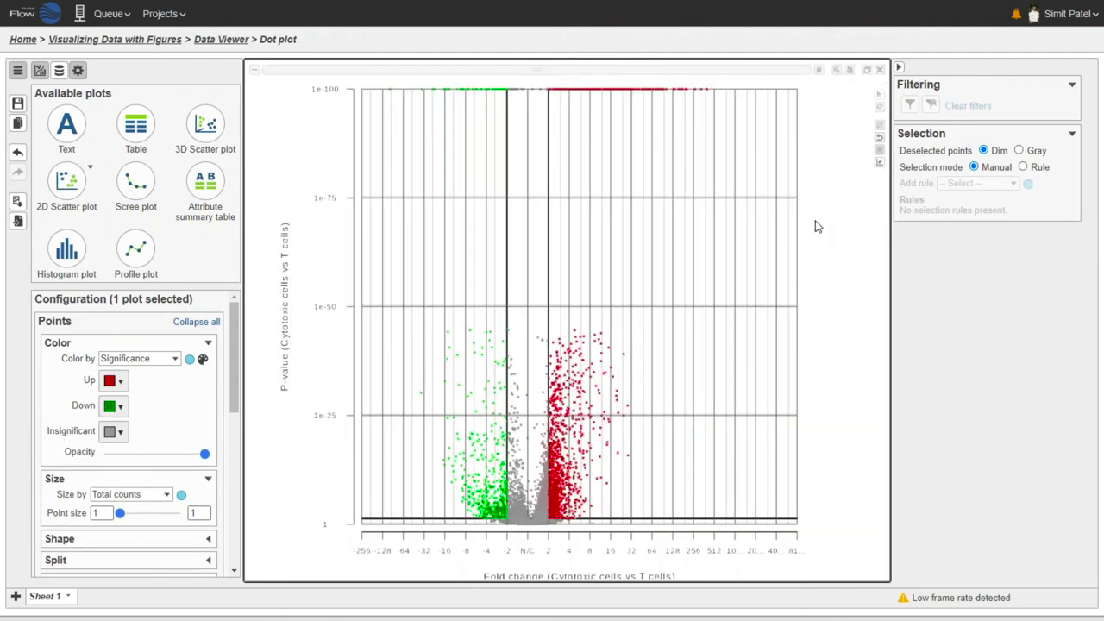
{"action": "left_click", "coordinate": [867, 69]}
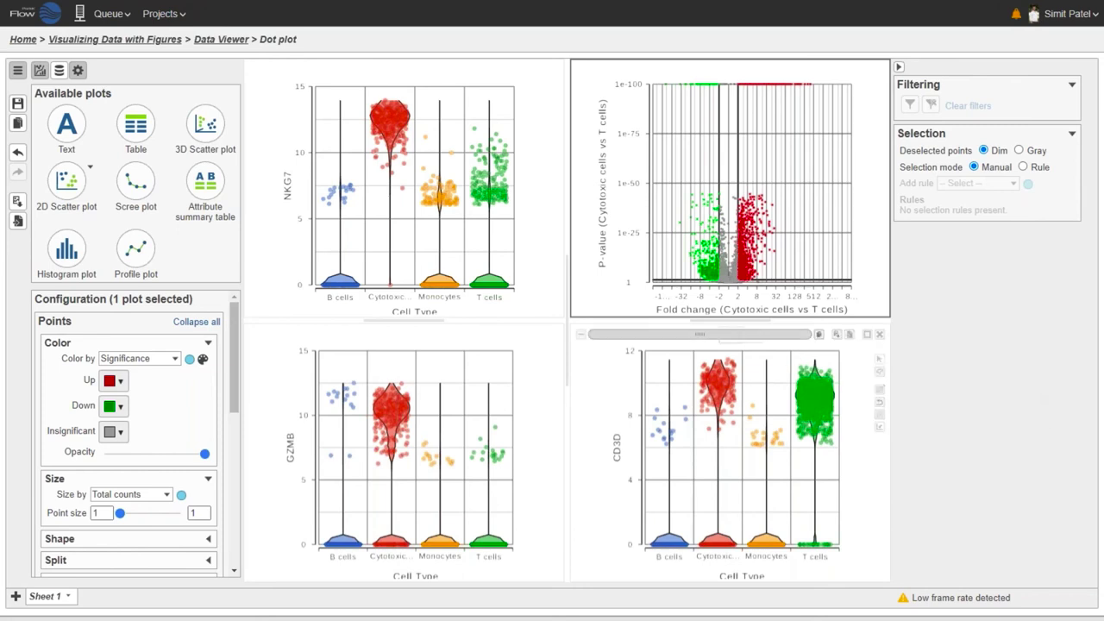
Review the image export format and size options for the NKG7 dot plot, leaving without saving
{"action": "mouse_move", "coordinate": [680, 334]}
{"action": "mouse_move", "coordinate": [473, 239]}
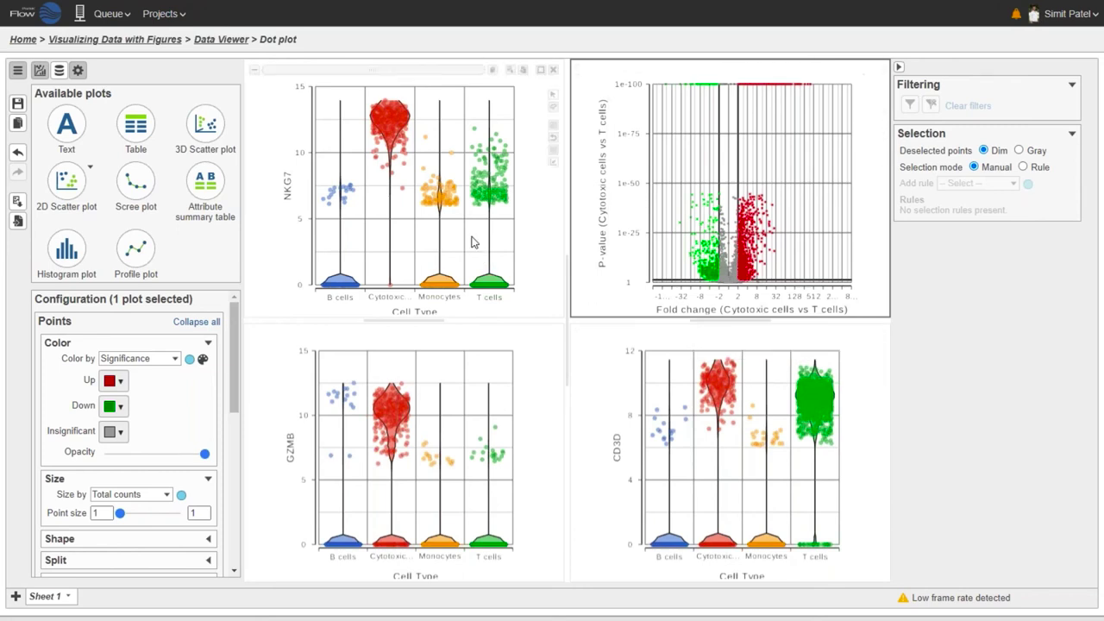
{"action": "left_click", "coordinate": [476, 91]}
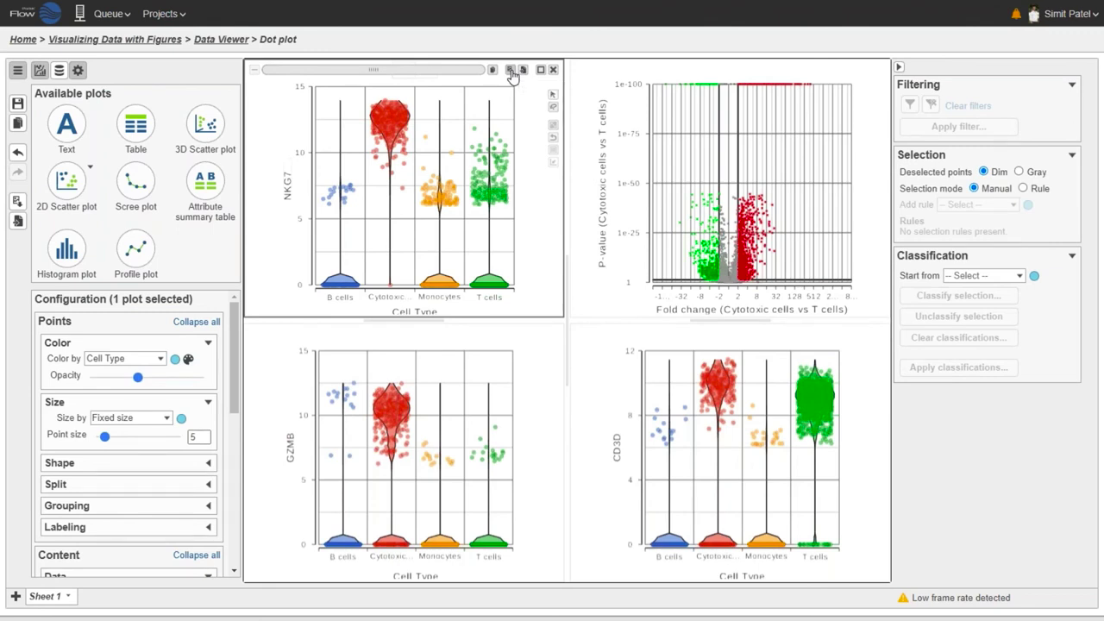
{"action": "left_click", "coordinate": [511, 70]}
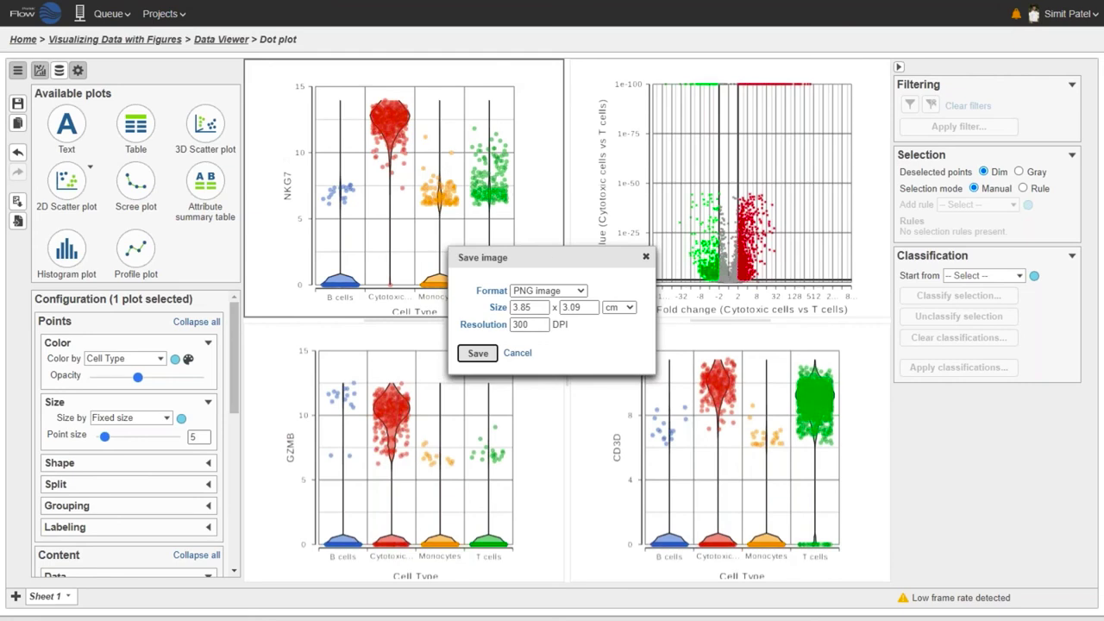
{"action": "left_click", "coordinate": [556, 293]}
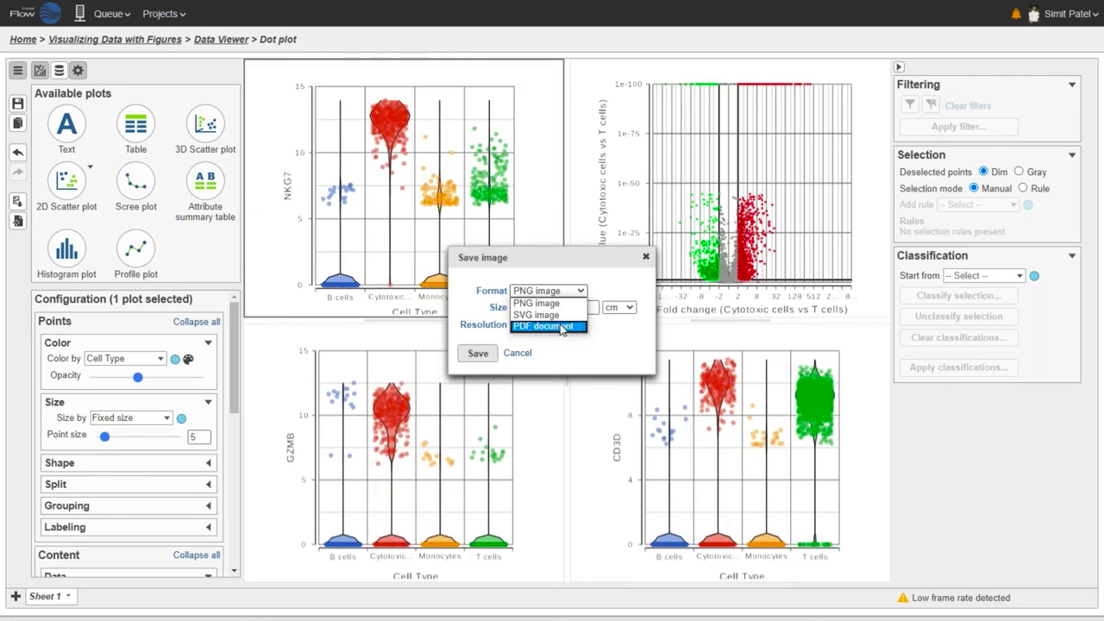
{"action": "left_click", "coordinate": [592, 365]}
{"action": "left_click", "coordinate": [529, 308]}
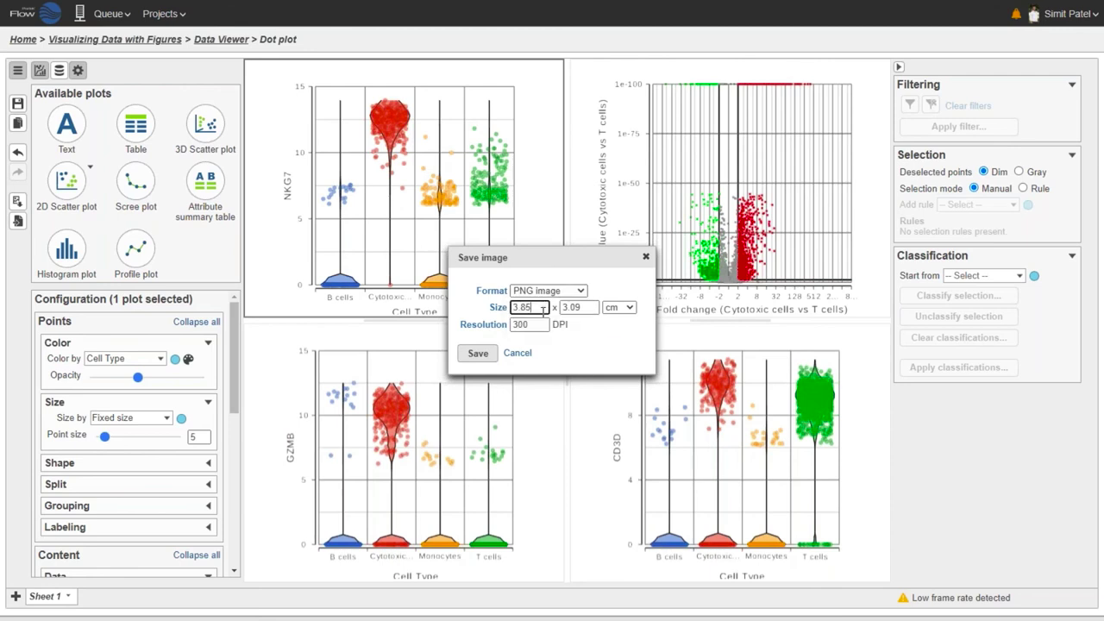
{"action": "left_click", "coordinate": [580, 349]}
{"action": "left_click", "coordinate": [516, 353]}
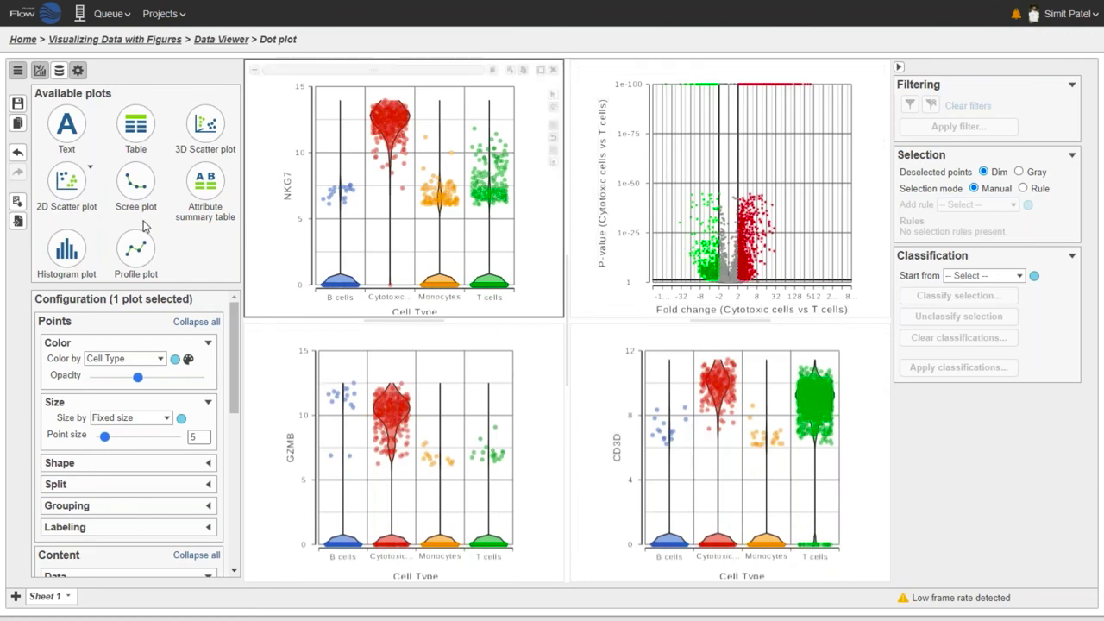
Review the image export format and size options for the whole four-plot sheet, leaving without saving
{"action": "left_click", "coordinate": [17, 204]}
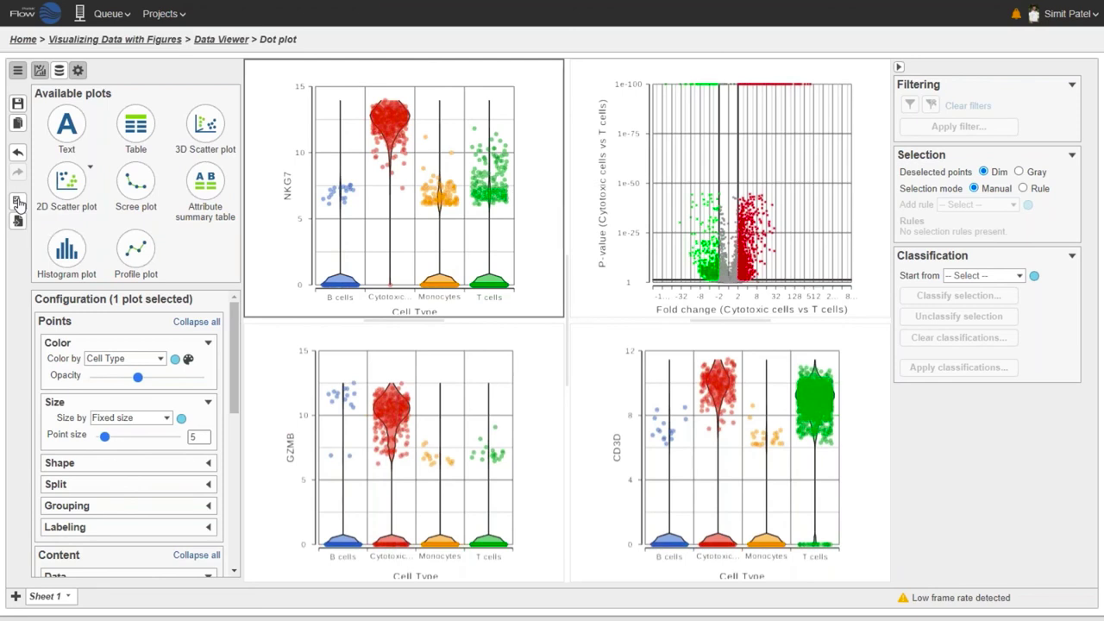
{"action": "left_click", "coordinate": [555, 293]}
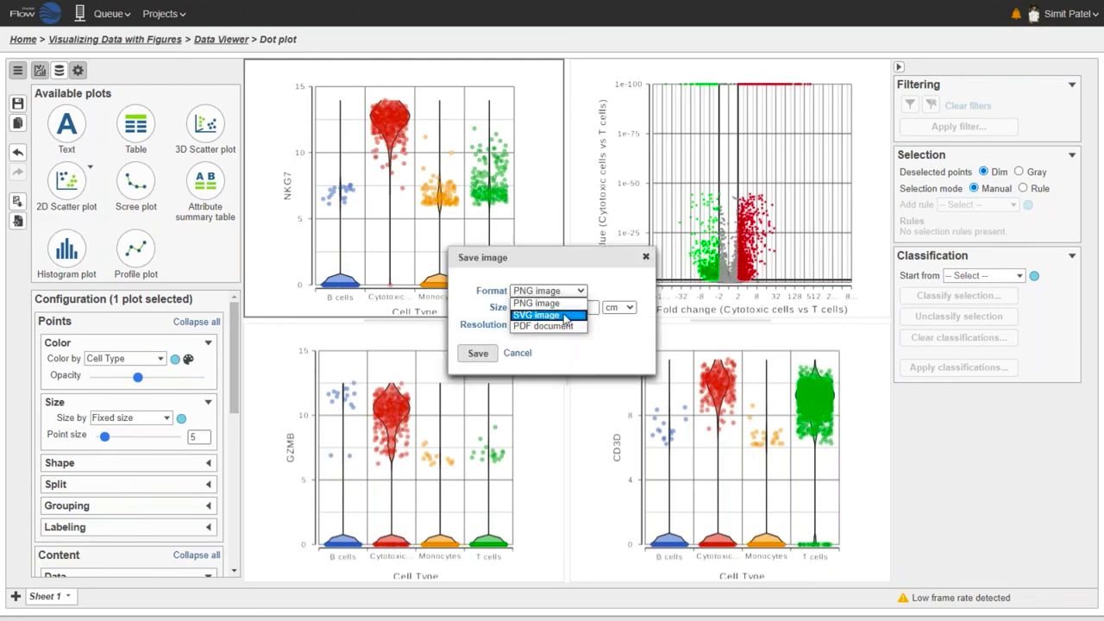
{"action": "left_click", "coordinate": [574, 342]}
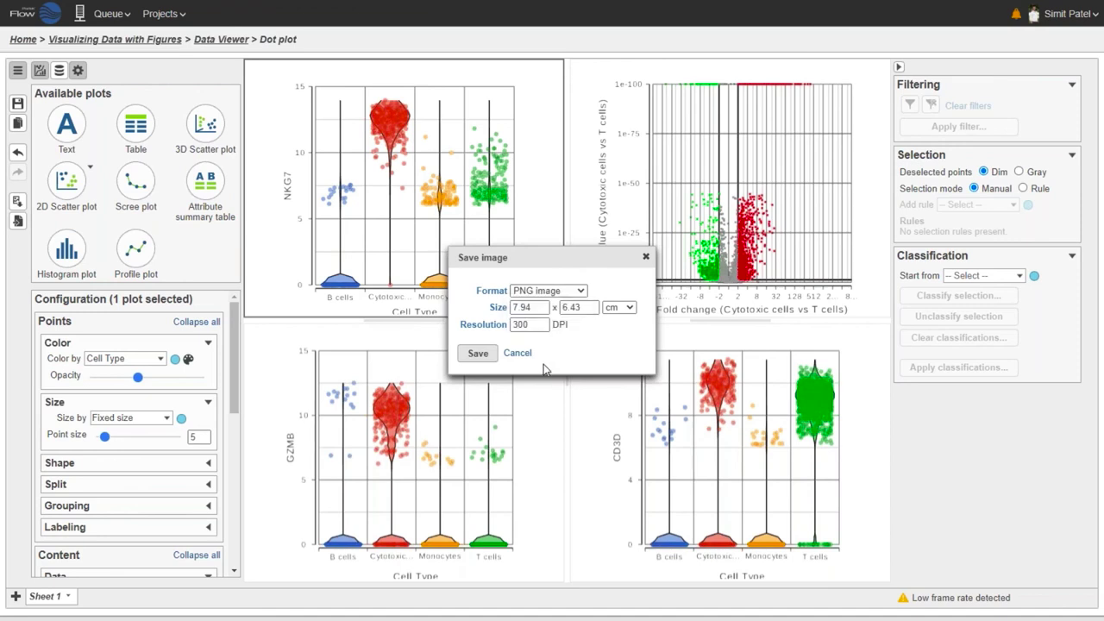
{"action": "left_click", "coordinate": [518, 354]}
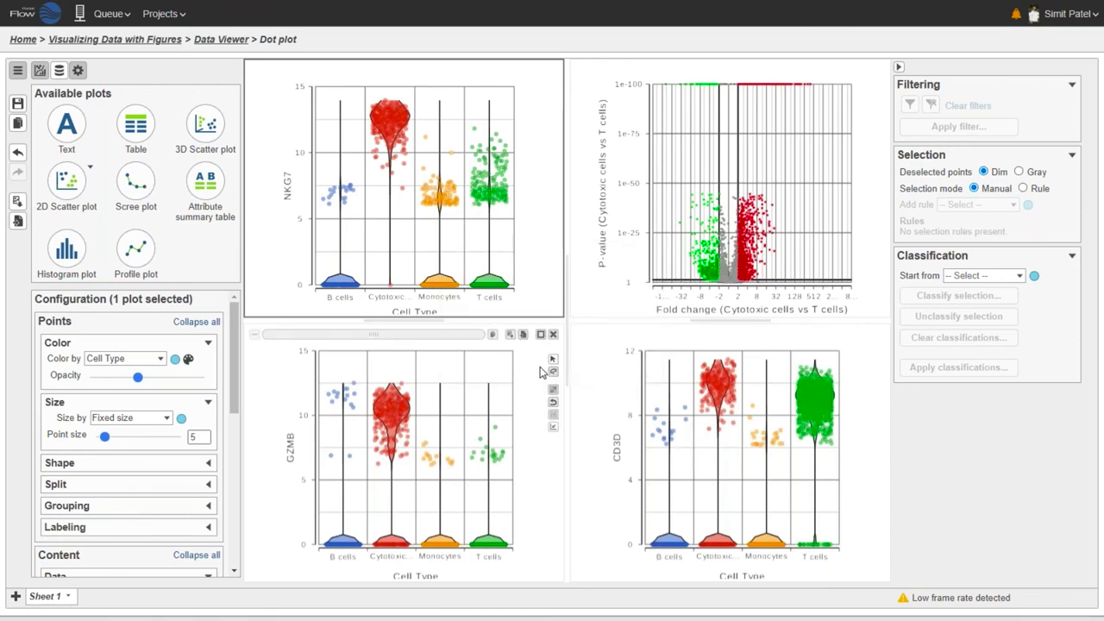
Return to the Visualizing Data with Figures project and start a Hierarchical clustering / heat map task from the Filtered feature list node
{"action": "left_click", "coordinate": [179, 16]}
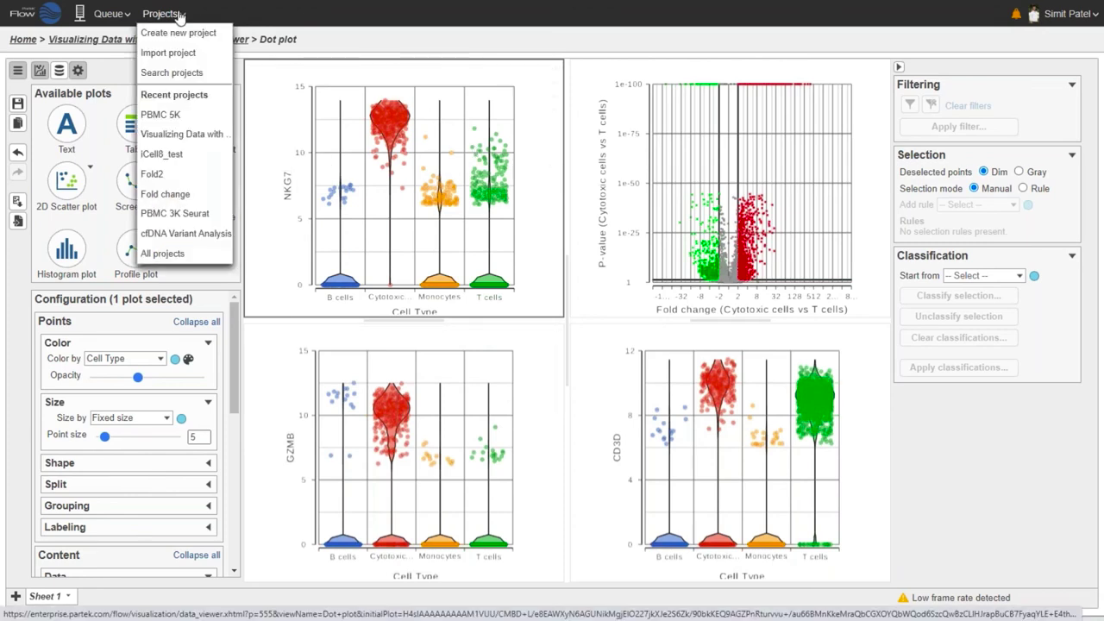
{"action": "left_click", "coordinate": [201, 136]}
{"action": "left_click", "coordinate": [621, 74]}
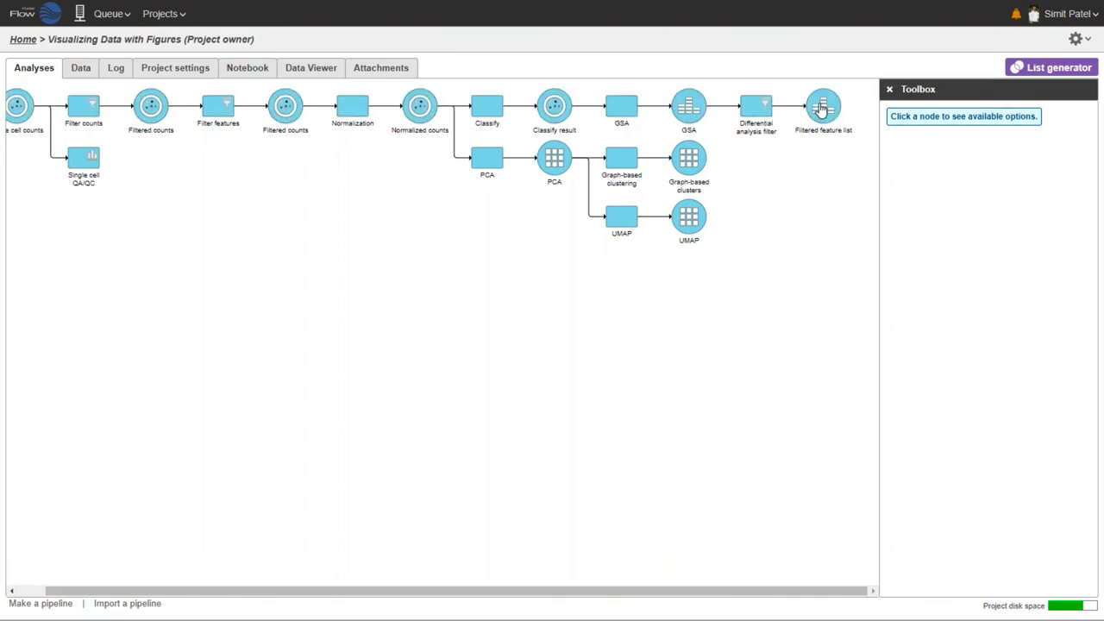
{"action": "mouse_move", "coordinate": [824, 117]}
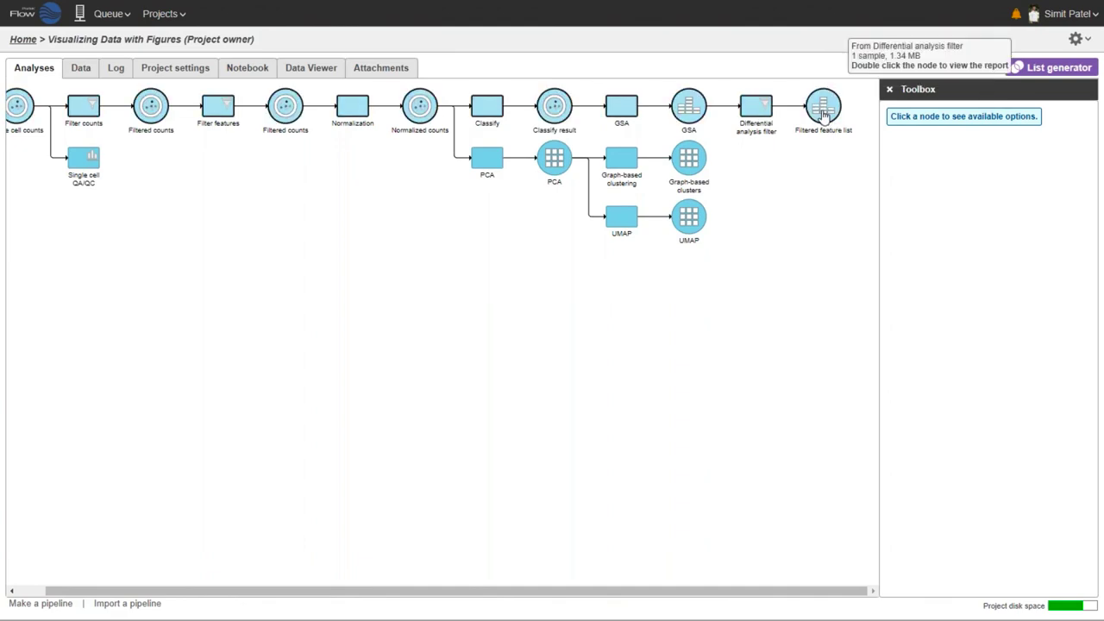
{"action": "left_click", "coordinate": [824, 115]}
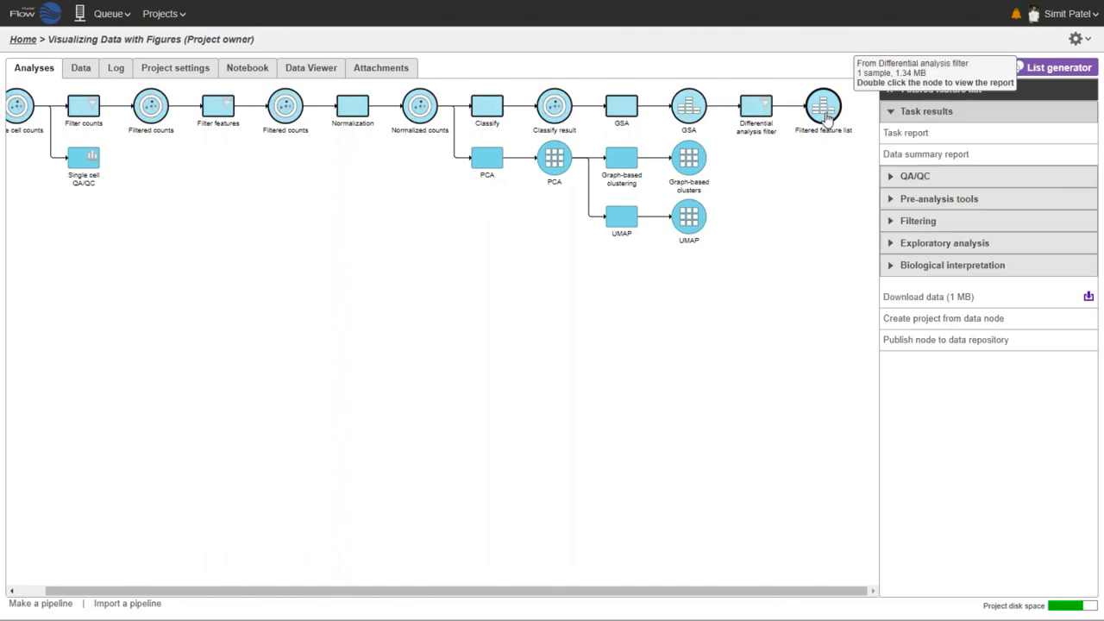
{"action": "left_click", "coordinate": [888, 245]}
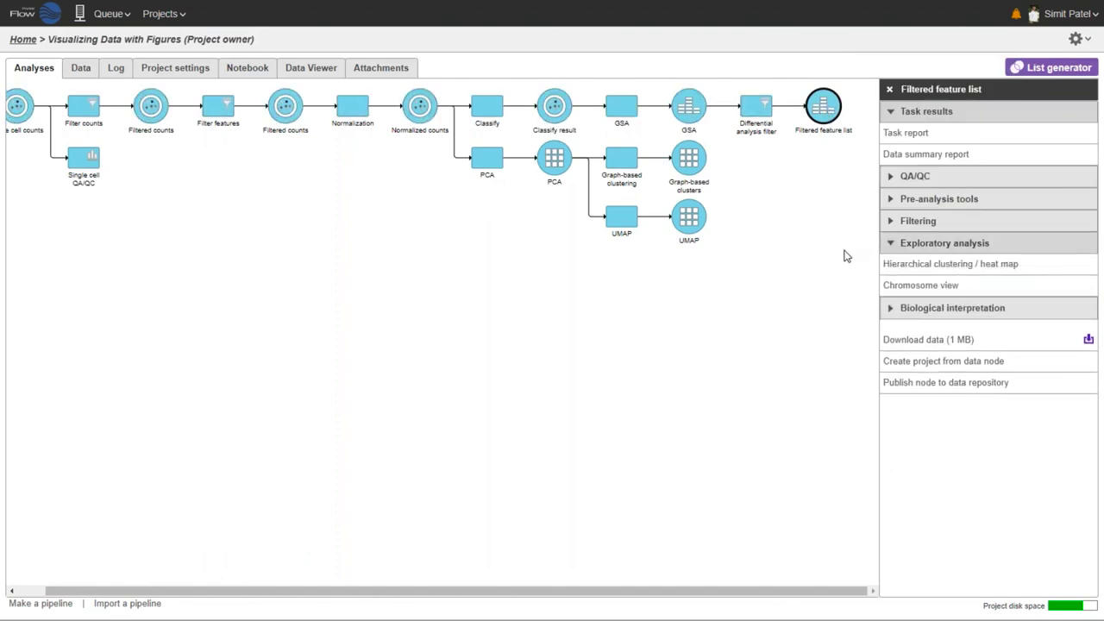
{"action": "left_click", "coordinate": [932, 265]}
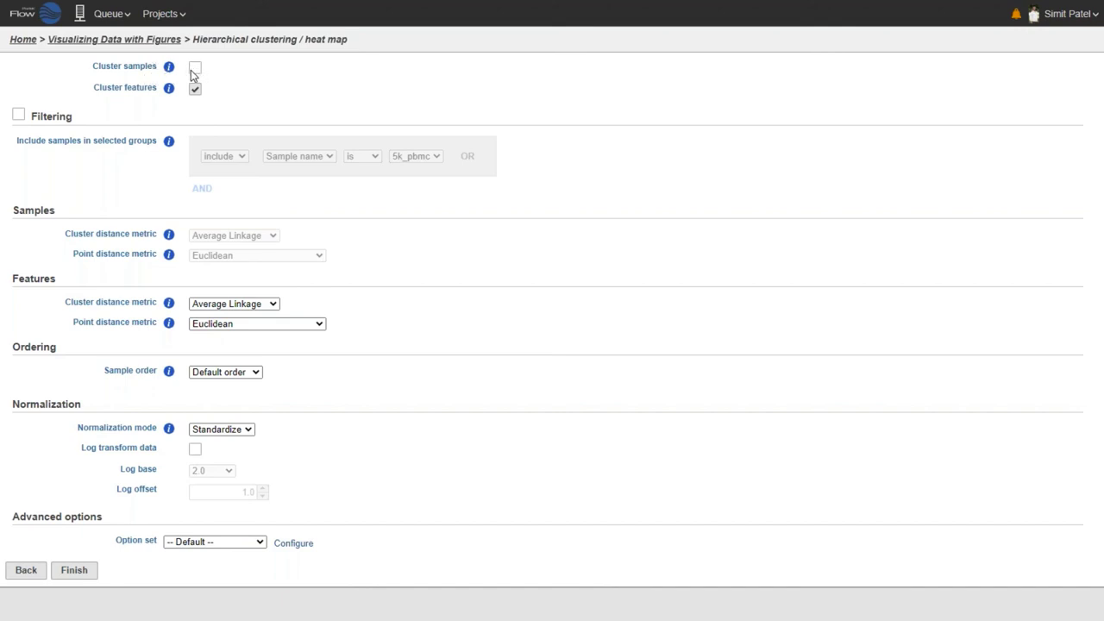
Enable sample filtering and include cells whose Cell Type is Cytotoxic cells
{"action": "left_click", "coordinate": [19, 115]}
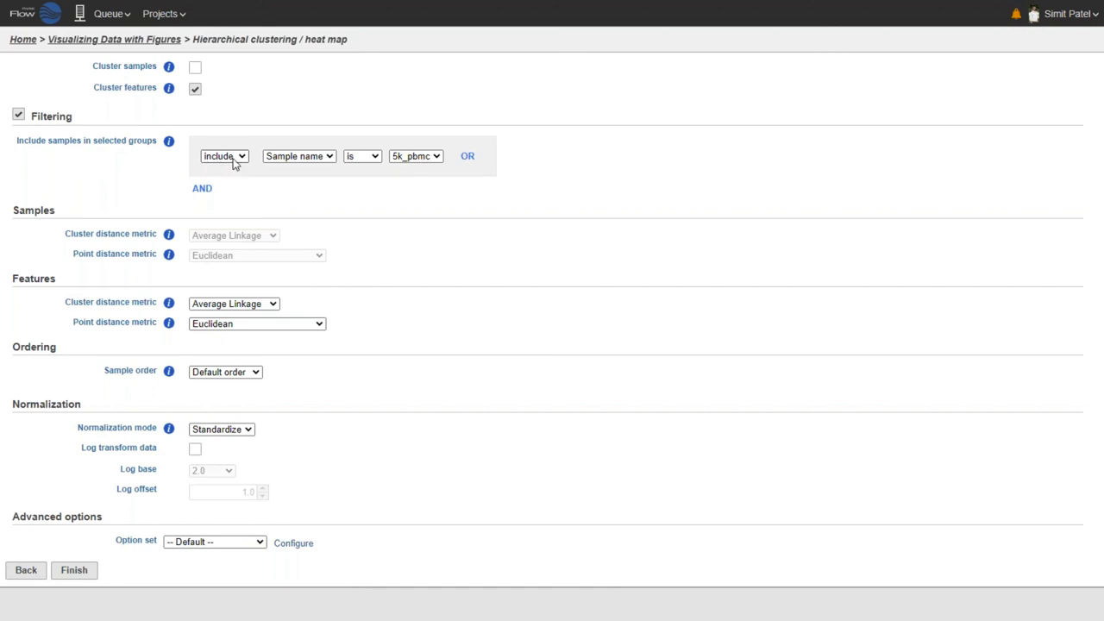
{"action": "left_click", "coordinate": [297, 162]}
{"action": "left_click", "coordinate": [298, 181]}
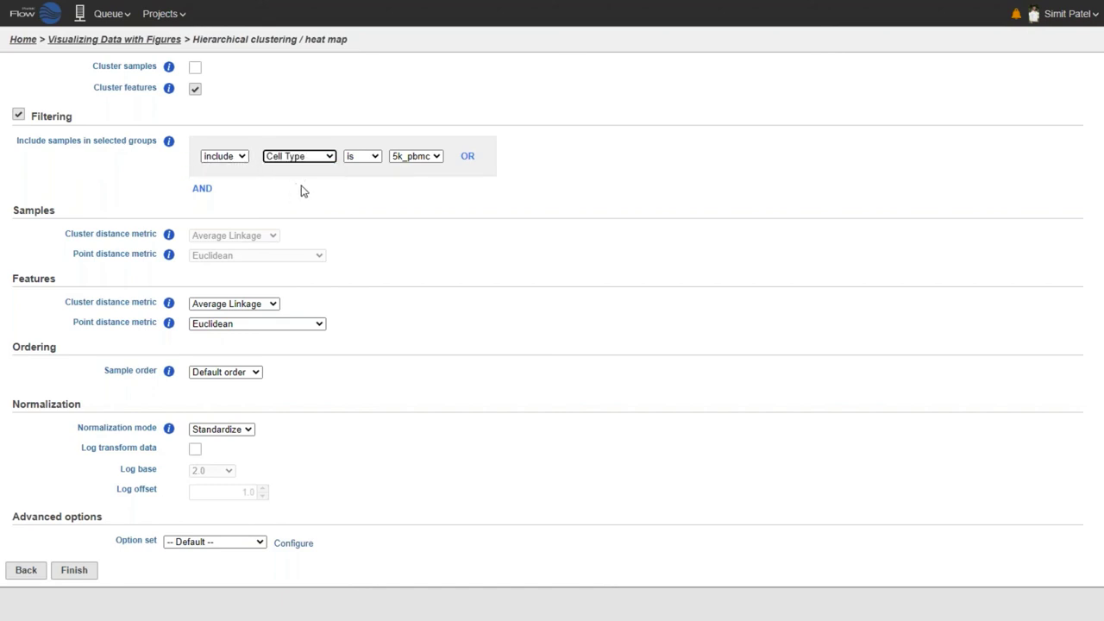
{"action": "left_click", "coordinate": [410, 164]}
{"action": "left_click", "coordinate": [416, 183]}
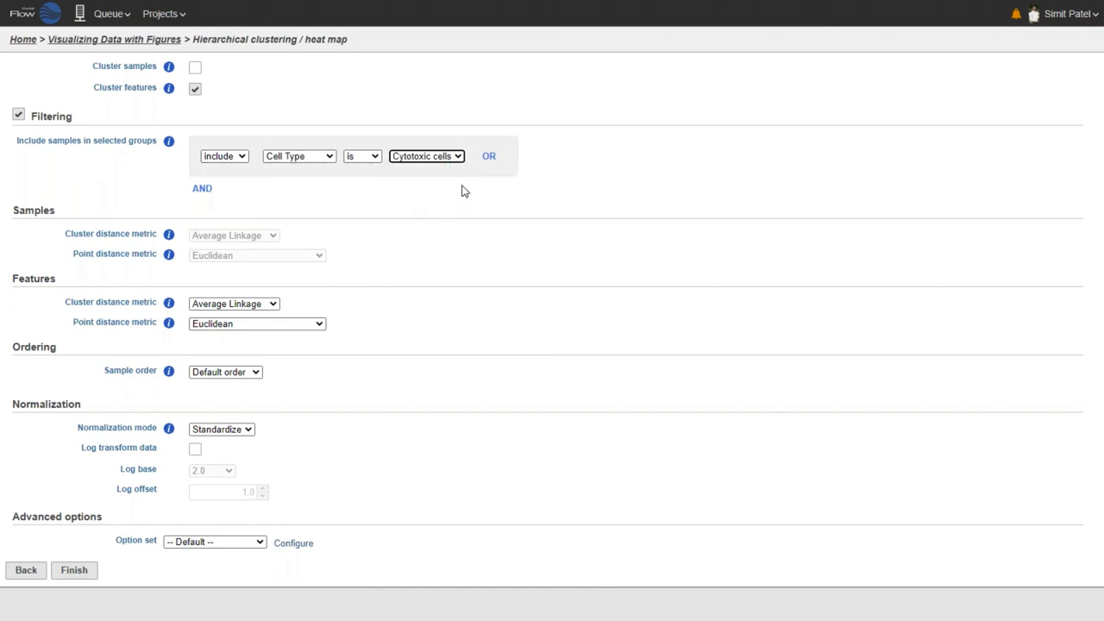
Add an OR condition to the filter that includes cells whose Cell Type is T cells
{"action": "left_click", "coordinate": [489, 162]}
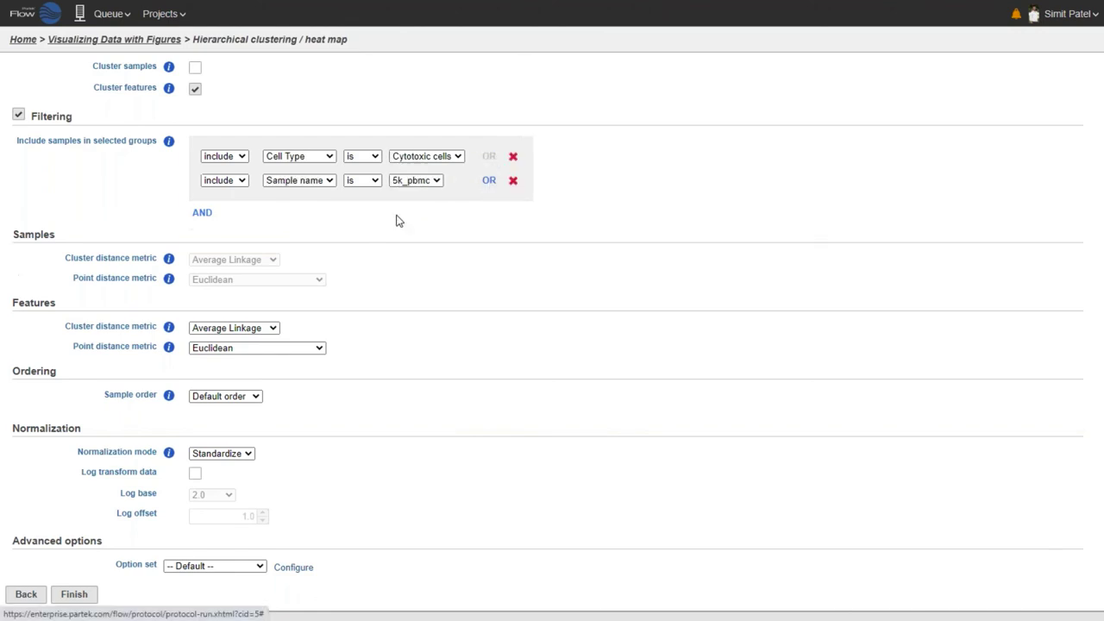
{"action": "left_click", "coordinate": [308, 181]}
{"action": "left_click", "coordinate": [293, 205]}
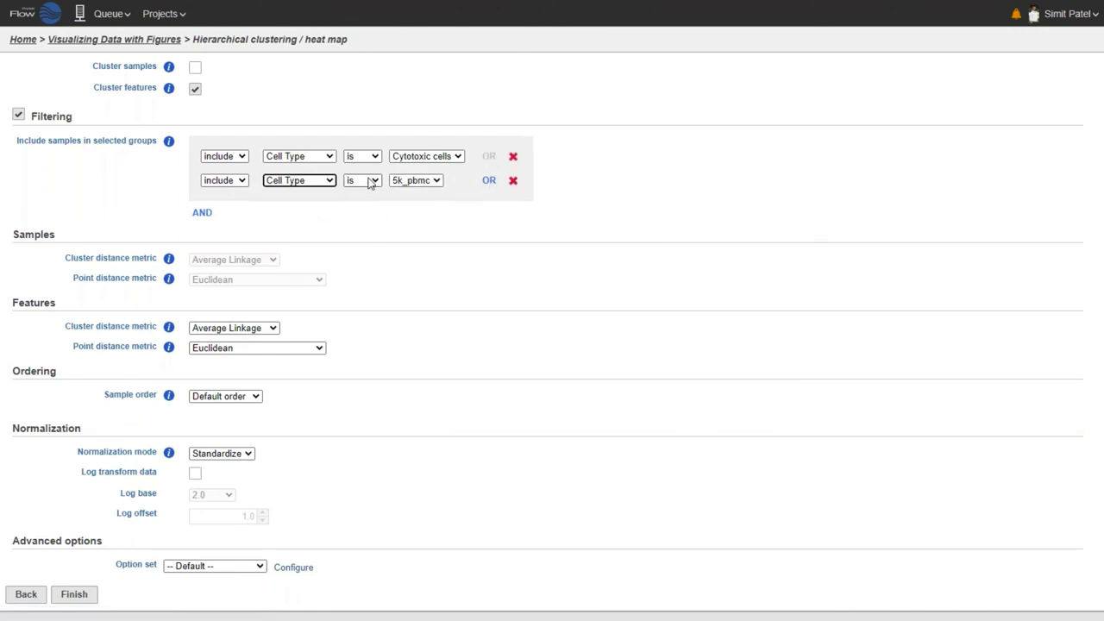
{"action": "left_click", "coordinate": [416, 183]}
{"action": "left_click", "coordinate": [418, 228]}
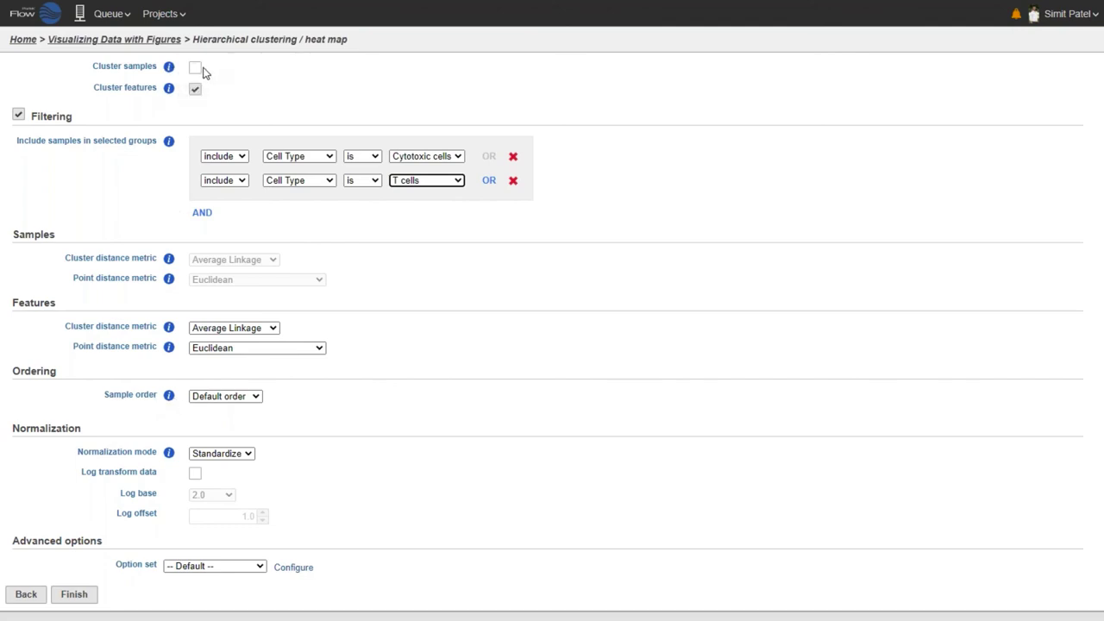
Order the samples by Cell Type with Cytotoxic cells first and T cells second, and run the heat map task
{"action": "left_click", "coordinate": [253, 398]}
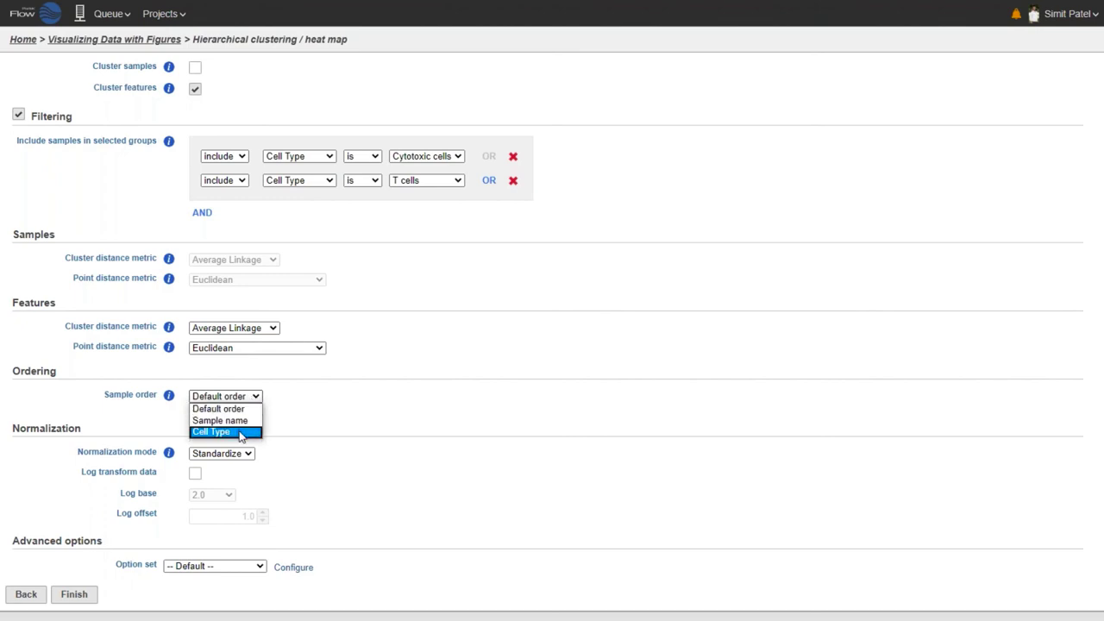
{"action": "left_click", "coordinate": [241, 432]}
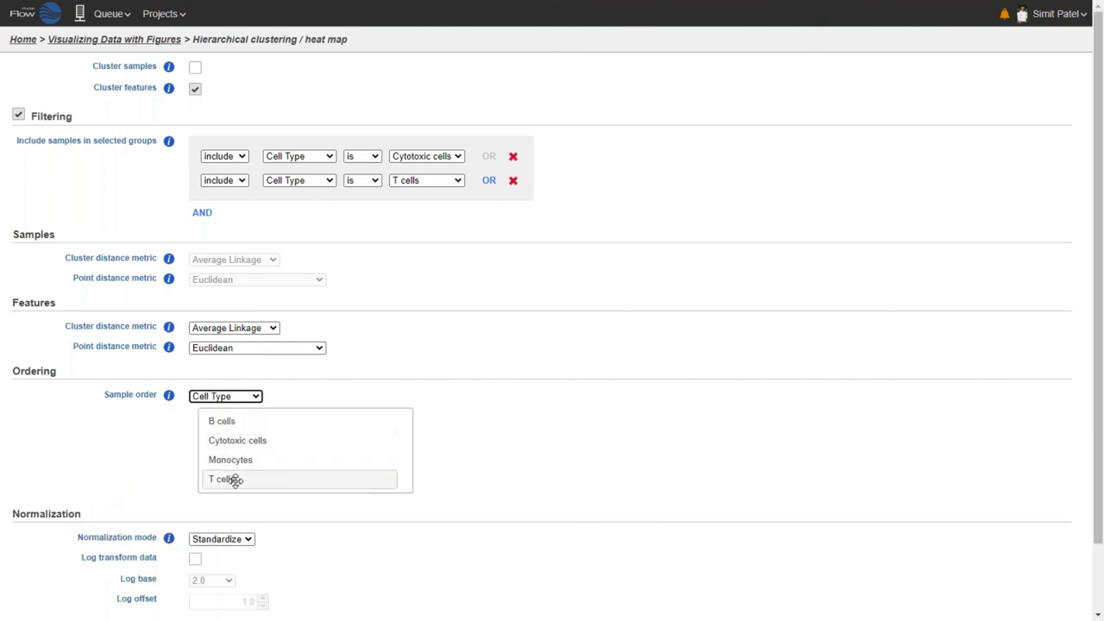
{"action": "left_click_drag", "start_coordinate": [246, 441], "coordinate": [238, 423]}
{"action": "left_click_drag", "start_coordinate": [223, 486], "coordinate": [220, 440]}
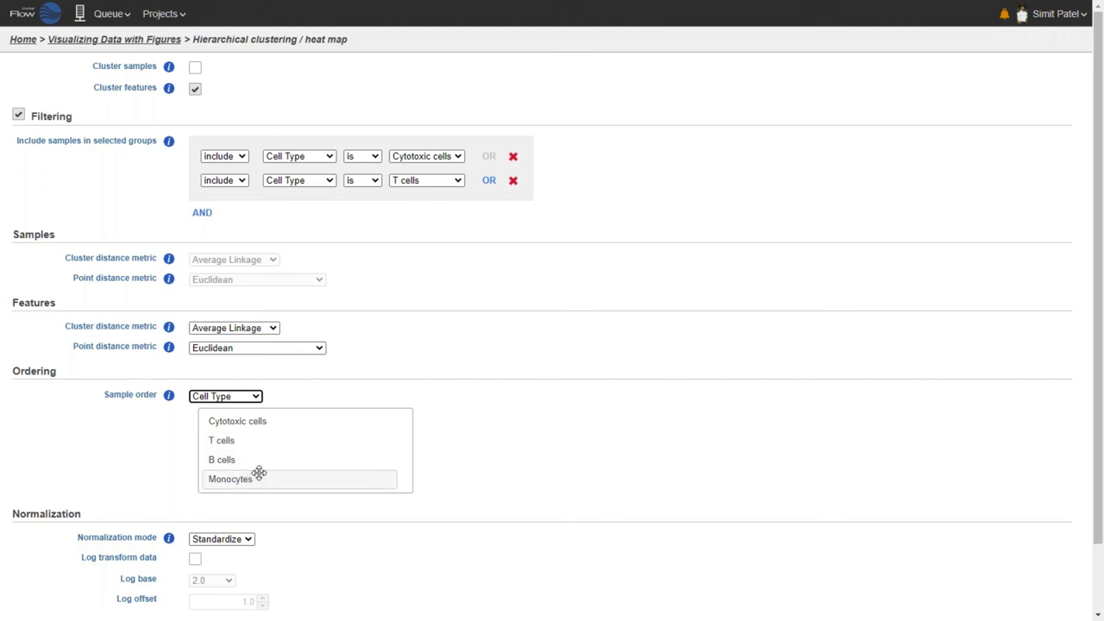
{"action": "scroll", "coordinate": [169, 448], "scroll_direction": "down", "scroll_amount": 2}
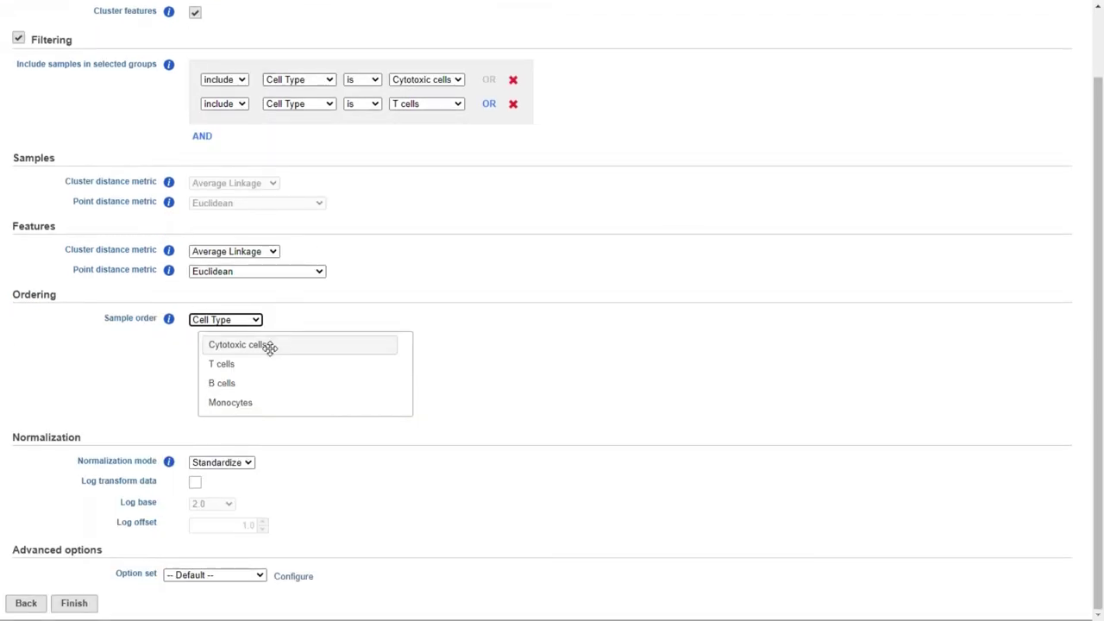
{"action": "left_click", "coordinate": [74, 604]}
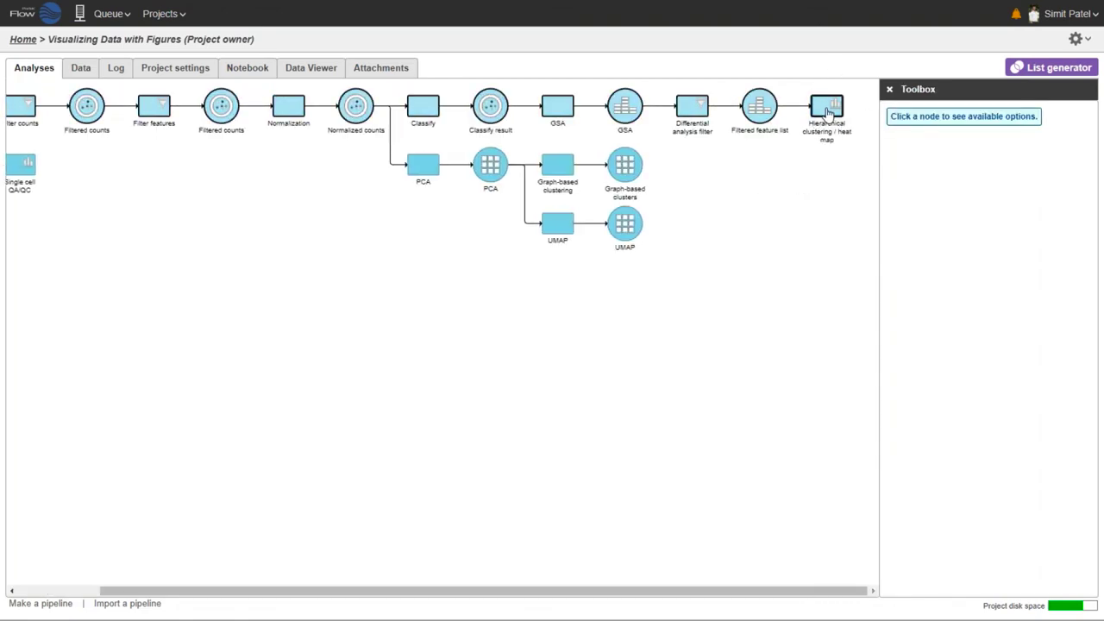
Open the finished heat map report and set the heat map's low color to blue (#1b00ff)
{"action": "left_click", "coordinate": [827, 113]}
{"action": "double_click", "coordinate": [827, 113]}
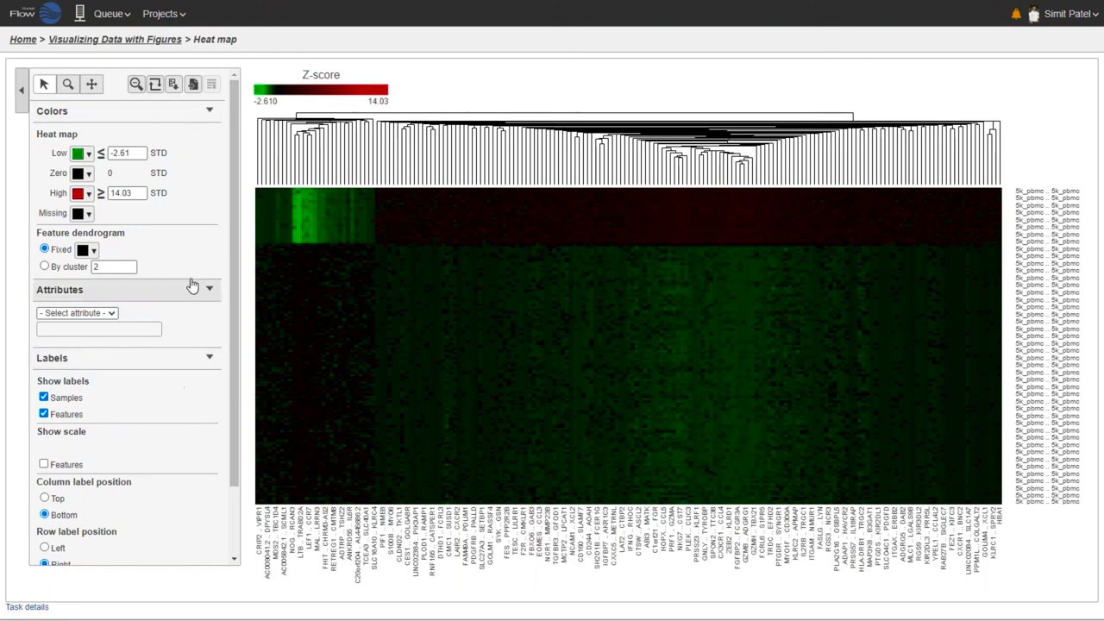
{"action": "left_click", "coordinate": [79, 155]}
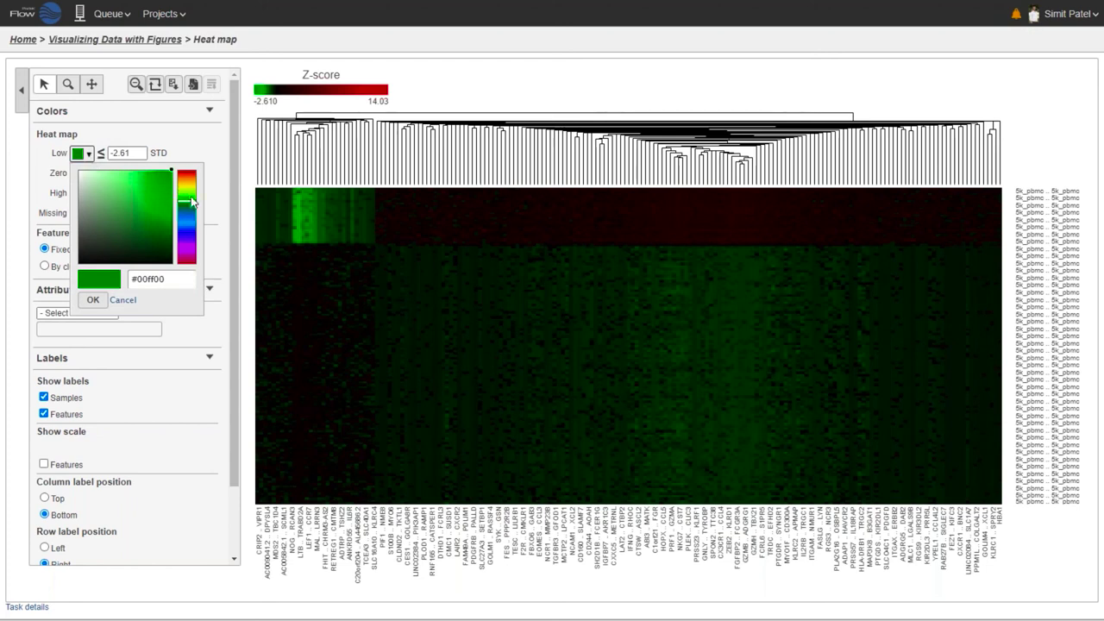
{"action": "left_click_drag", "start_coordinate": [190, 207], "coordinate": [194, 236]}
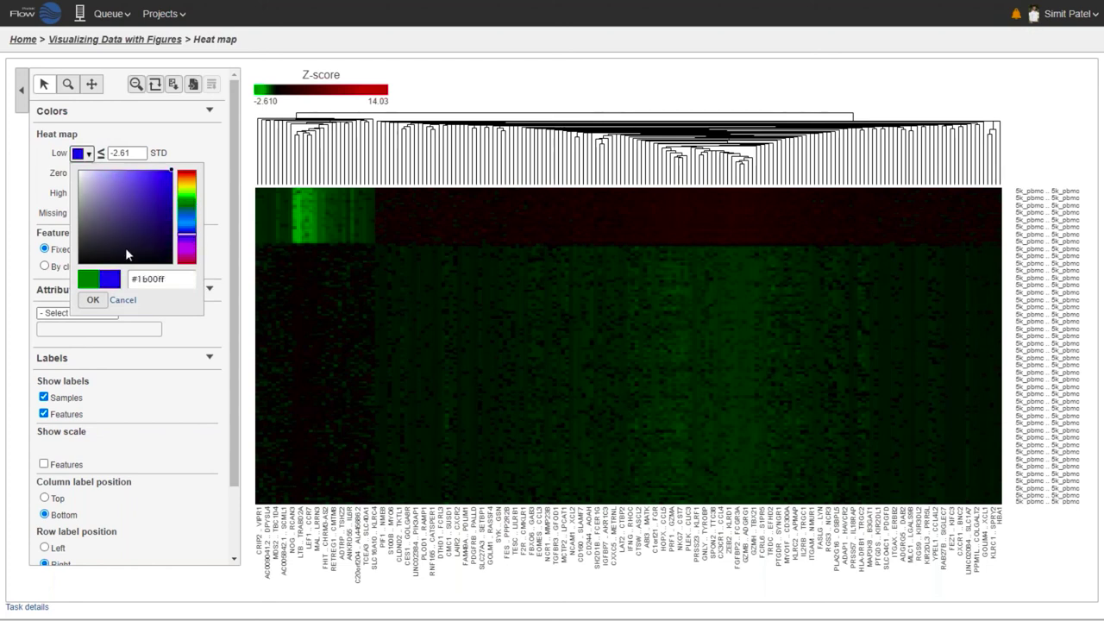
{"action": "left_click", "coordinate": [92, 300]}
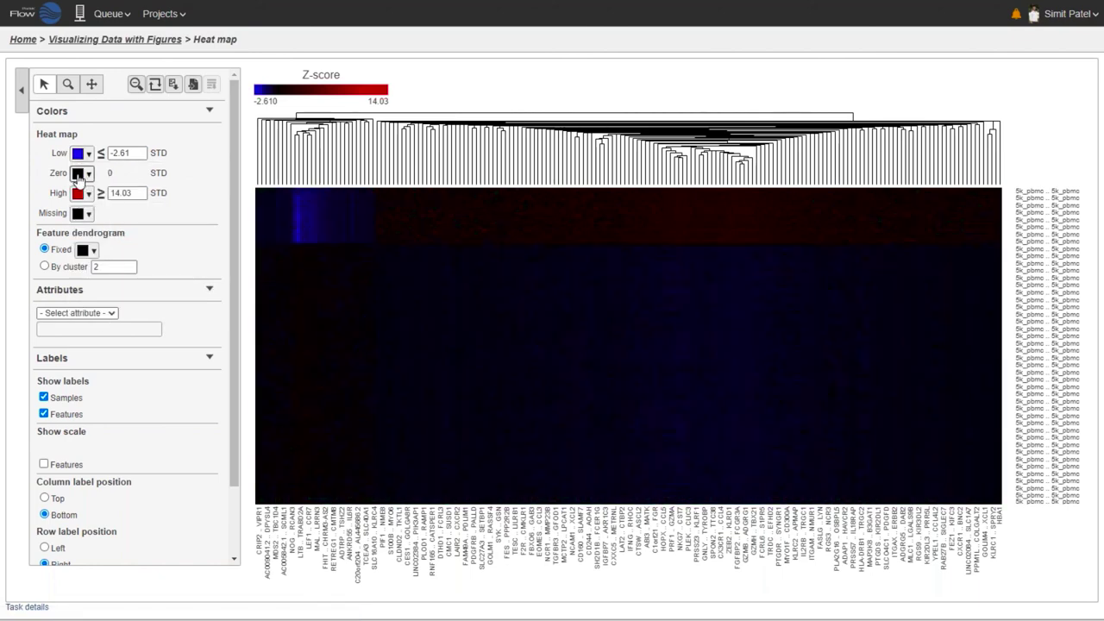
Set the heat map's zero color to near-white (#fffdfd)
{"action": "left_click", "coordinate": [78, 175]}
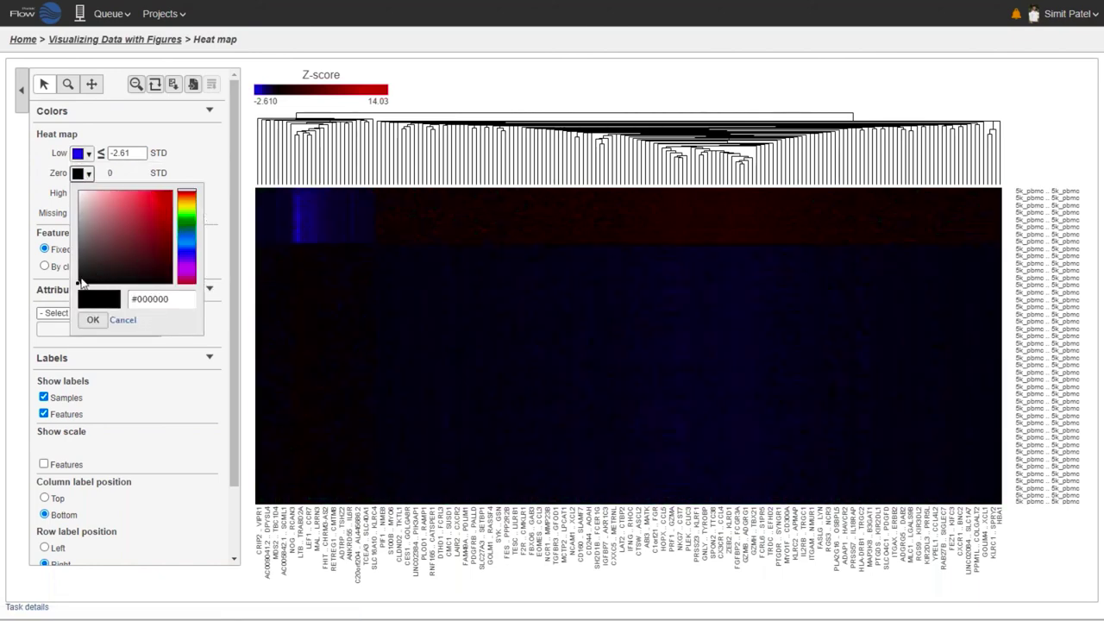
{"action": "left_click_drag", "start_coordinate": [80, 283], "coordinate": [79, 190]}
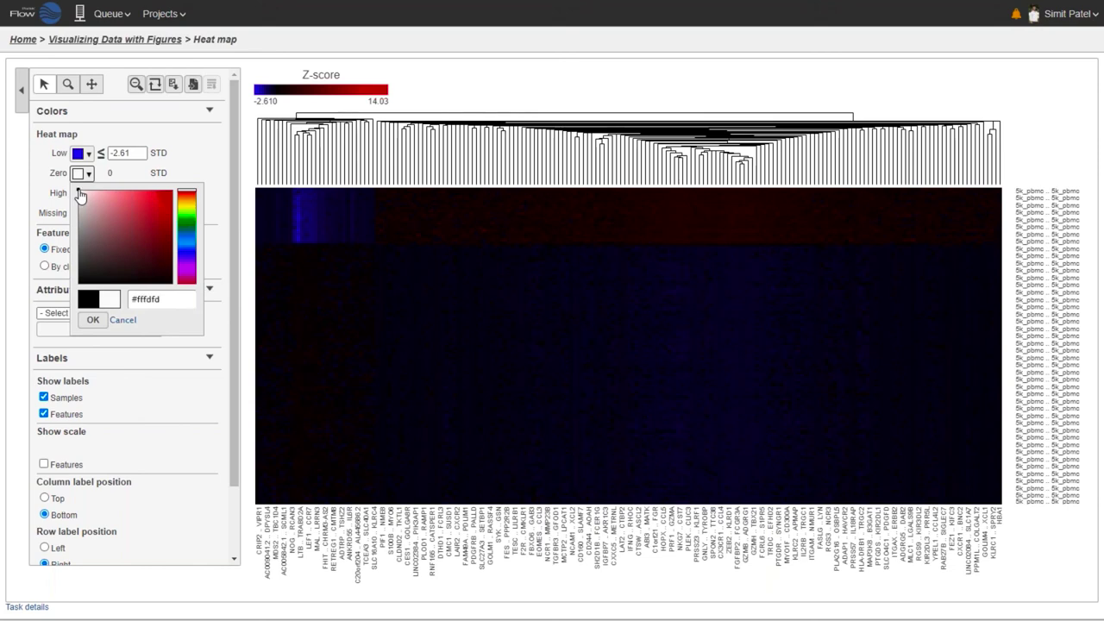
{"action": "left_click", "coordinate": [95, 320]}
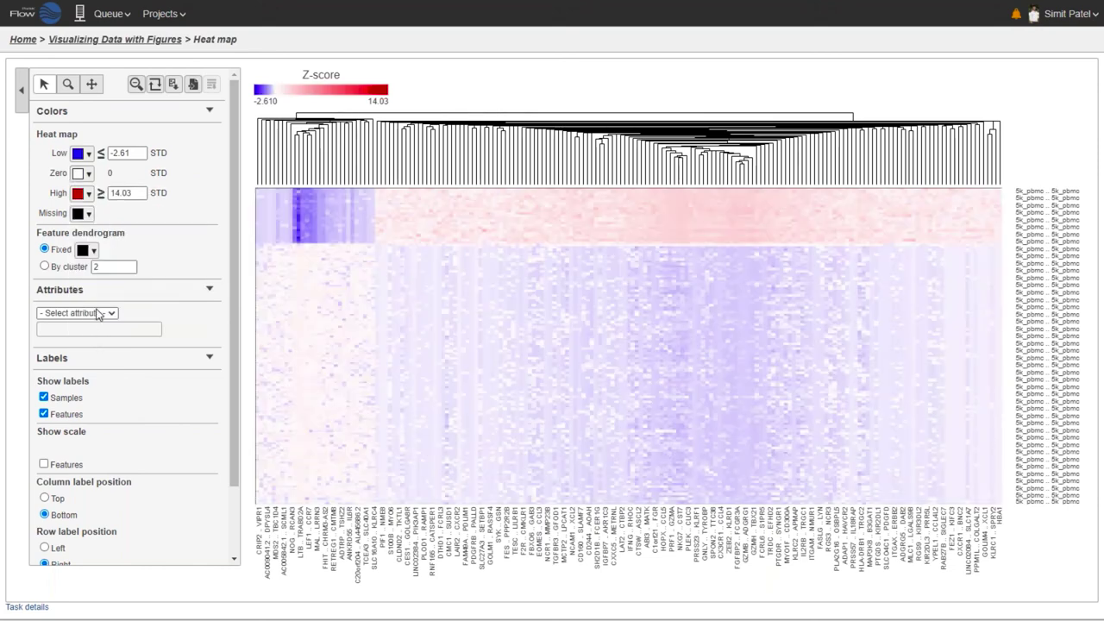
Set the heat map's color range limits to -1.3 STD for low and 1.2 STD for high
{"action": "left_click_drag", "start_coordinate": [135, 154], "coordinate": [109, 153]}
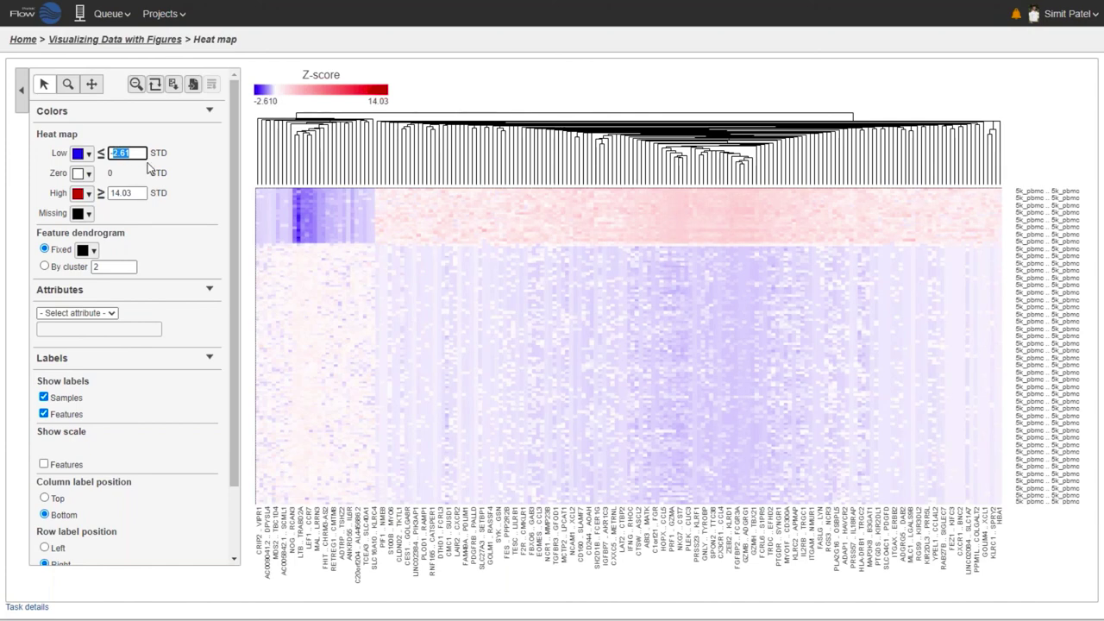
{"action": "type", "text": "-1.3"}
{"action": "left_click_drag", "start_coordinate": [145, 193], "coordinate": [110, 192]}
{"action": "type", "text": "1.2"}
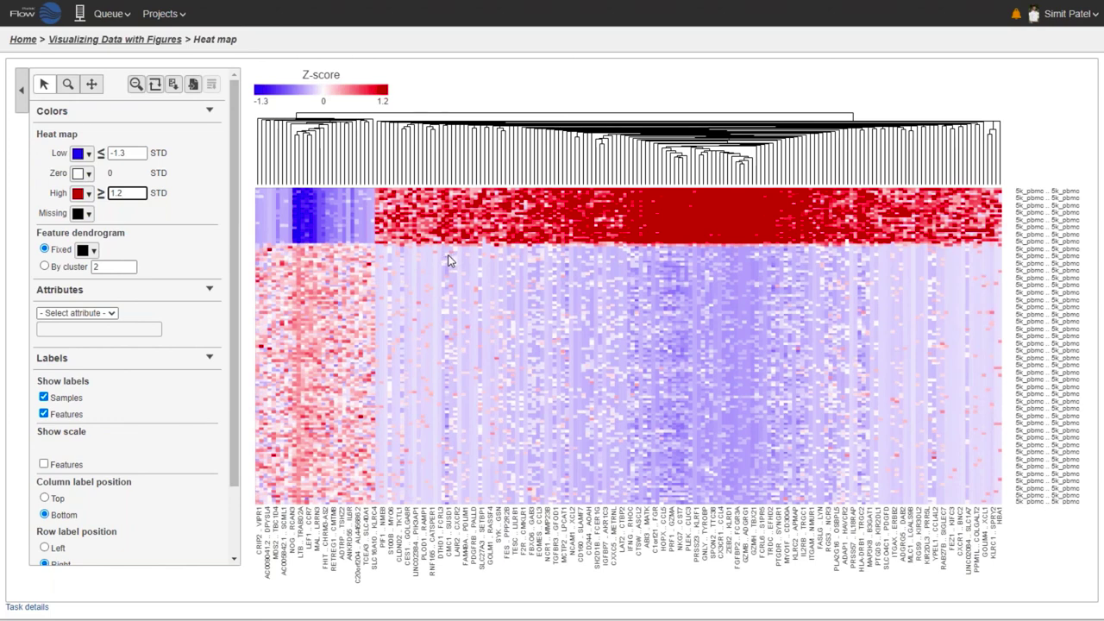
Annotate the heat map with the Cell Type attribute and transpose its rows and columns
{"action": "left_click", "coordinate": [99, 316]}
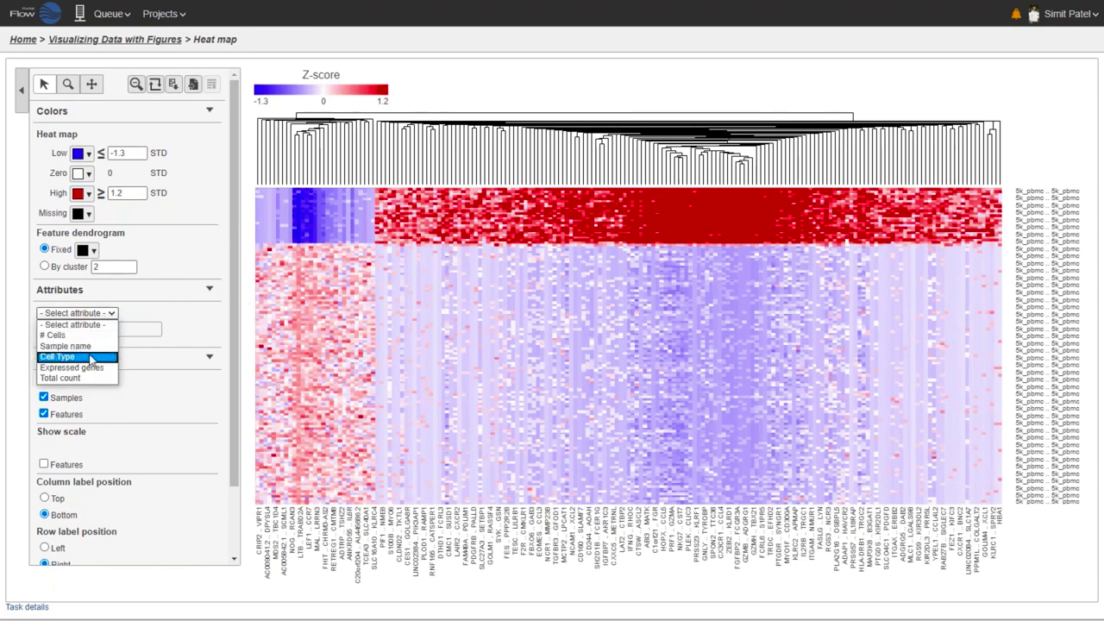
{"action": "left_click", "coordinate": [92, 359]}
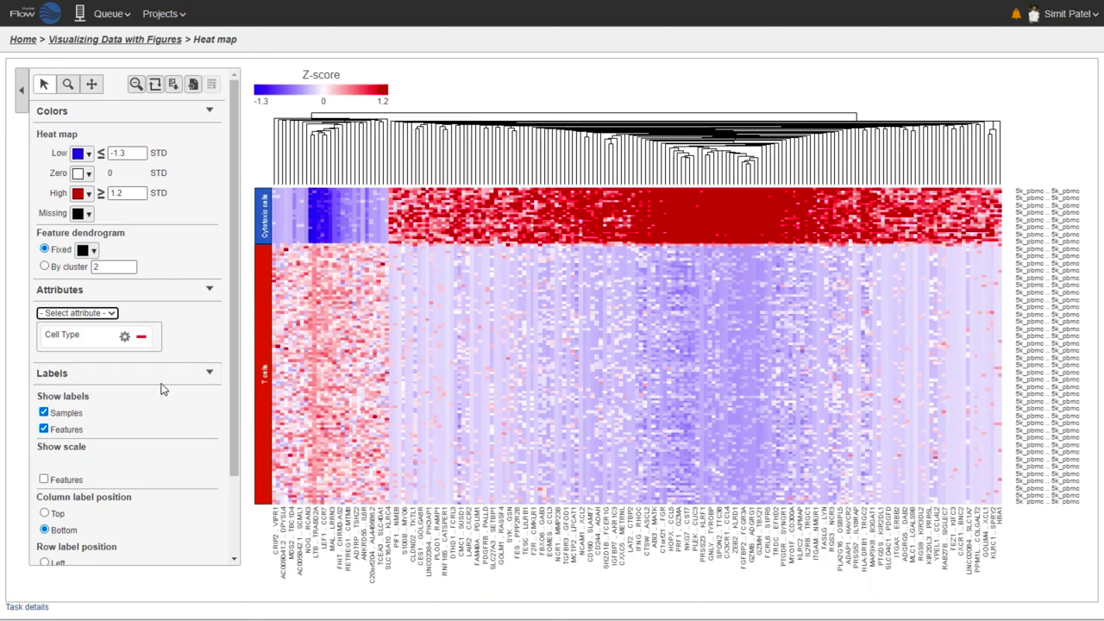
{"action": "left_click", "coordinate": [155, 85]}
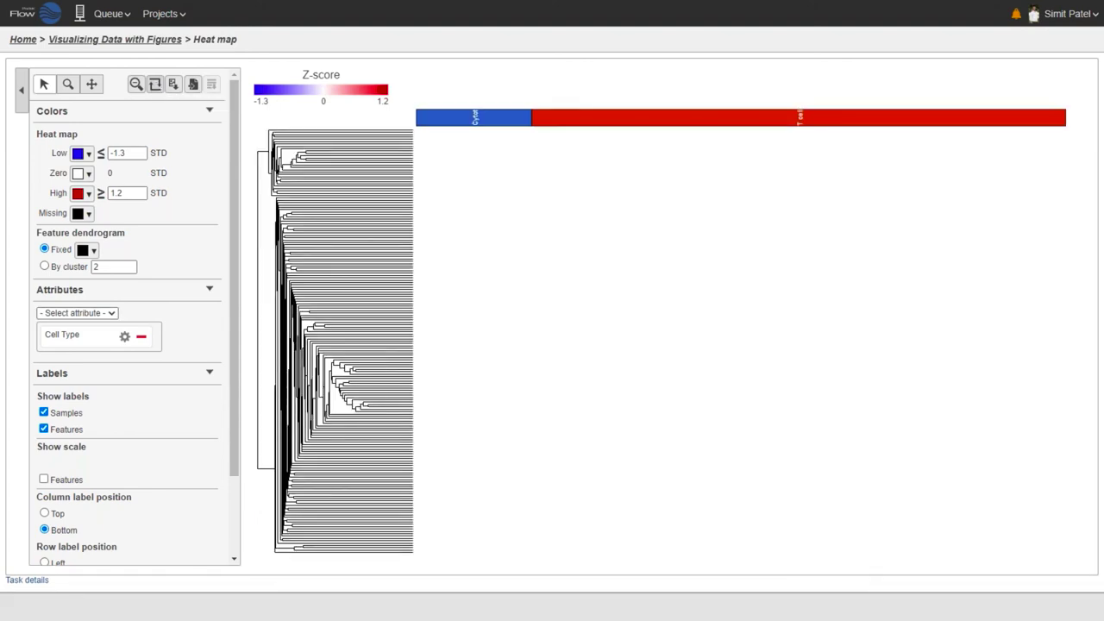
Set the Cell Type label rotation to 0° and hide both the sample and feature labels
{"action": "mouse_move", "coordinate": [471, 116]}
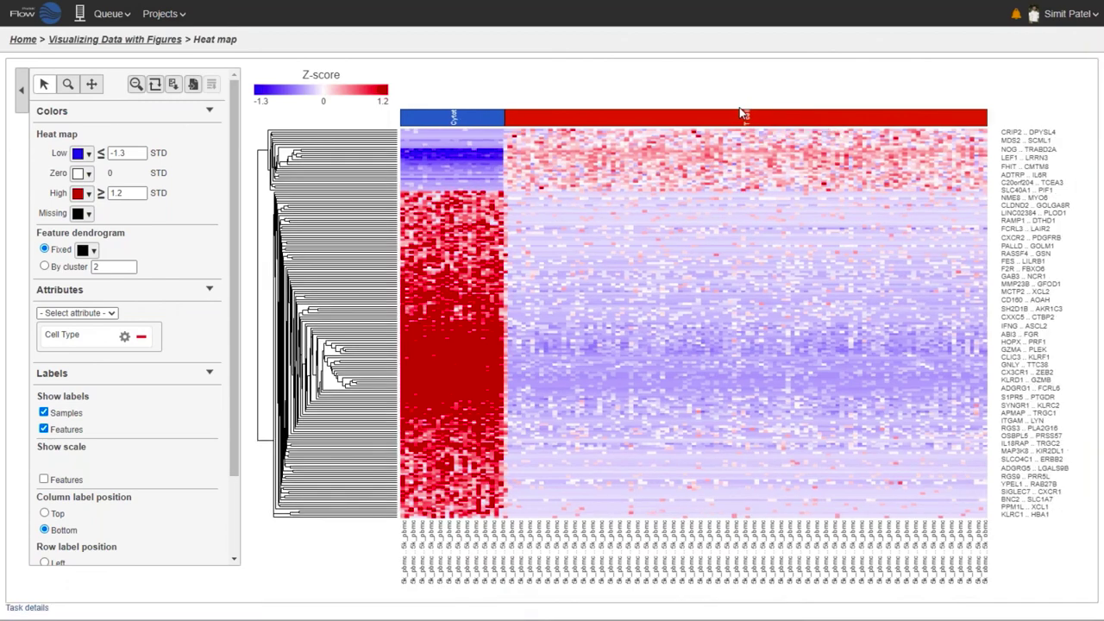
{"action": "left_click", "coordinate": [125, 337]}
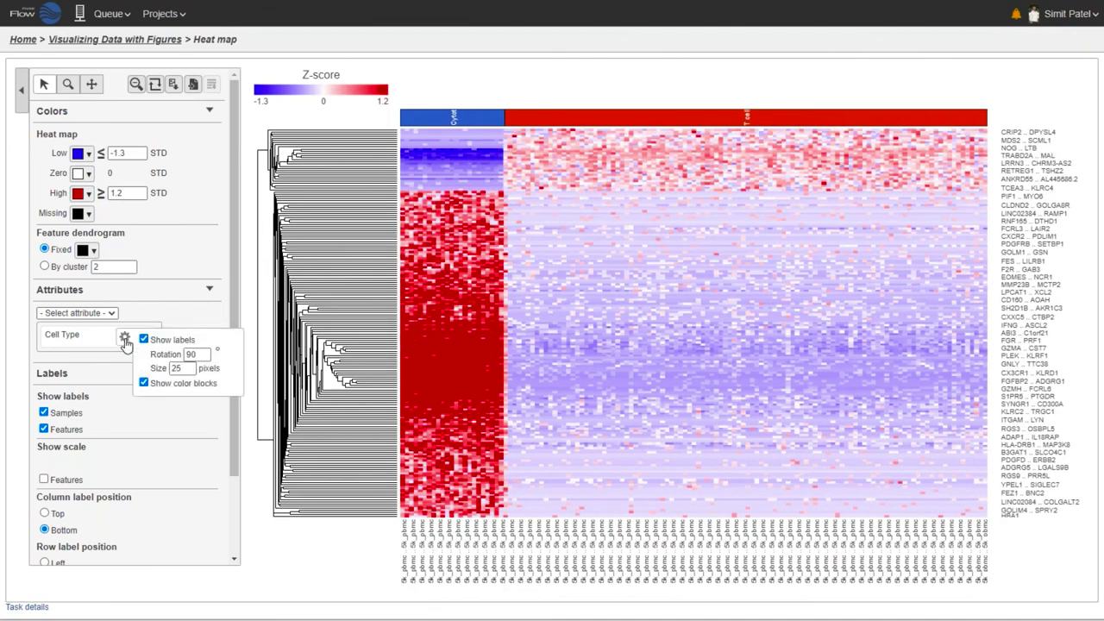
{"action": "left_click_drag", "start_coordinate": [200, 355], "coordinate": [153, 354]}
{"action": "type", "text": "0"}
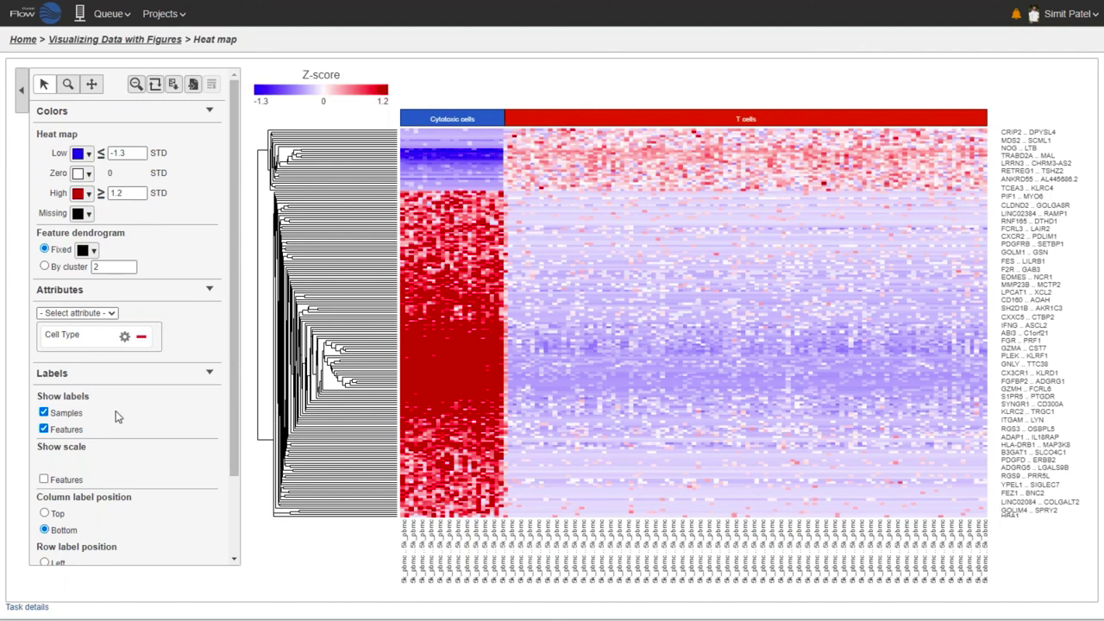
{"action": "left_click", "coordinate": [44, 412]}
{"action": "left_click", "coordinate": [44, 429]}
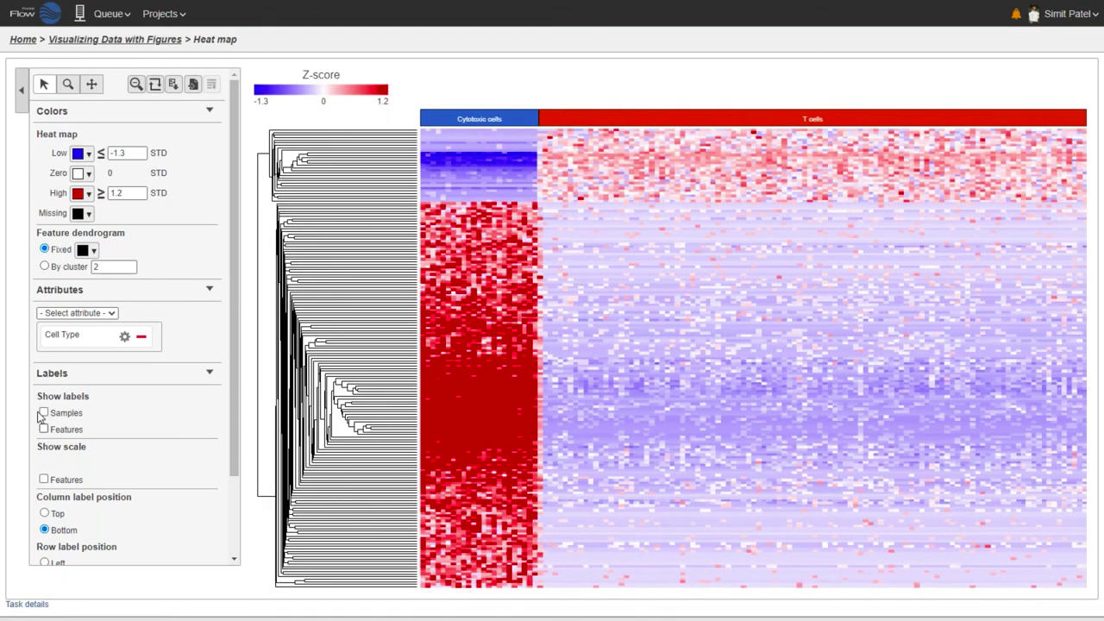
Highlight each of the two main feature dendrogram clusters, the upper one first and the lower one second
{"action": "left_click", "coordinate": [267, 161]}
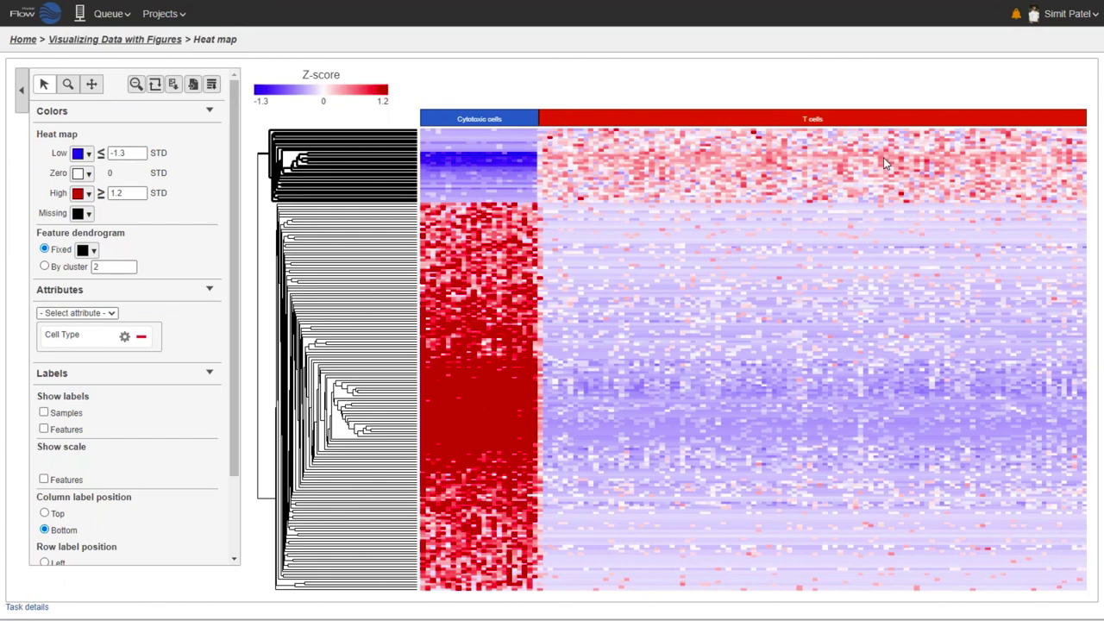
{"action": "left_click", "coordinate": [276, 507]}
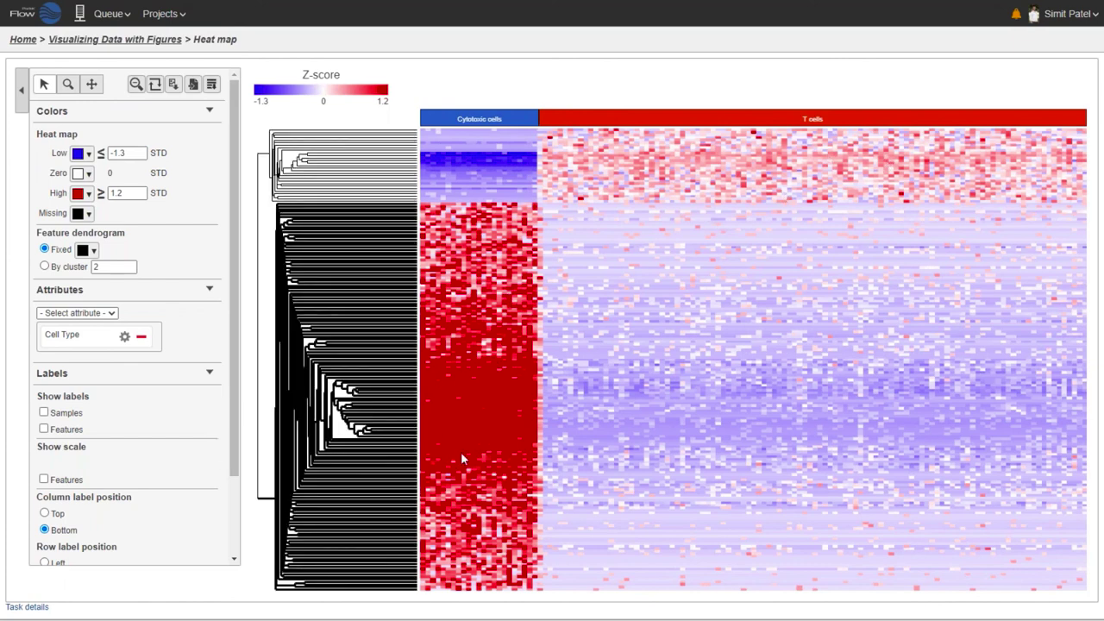